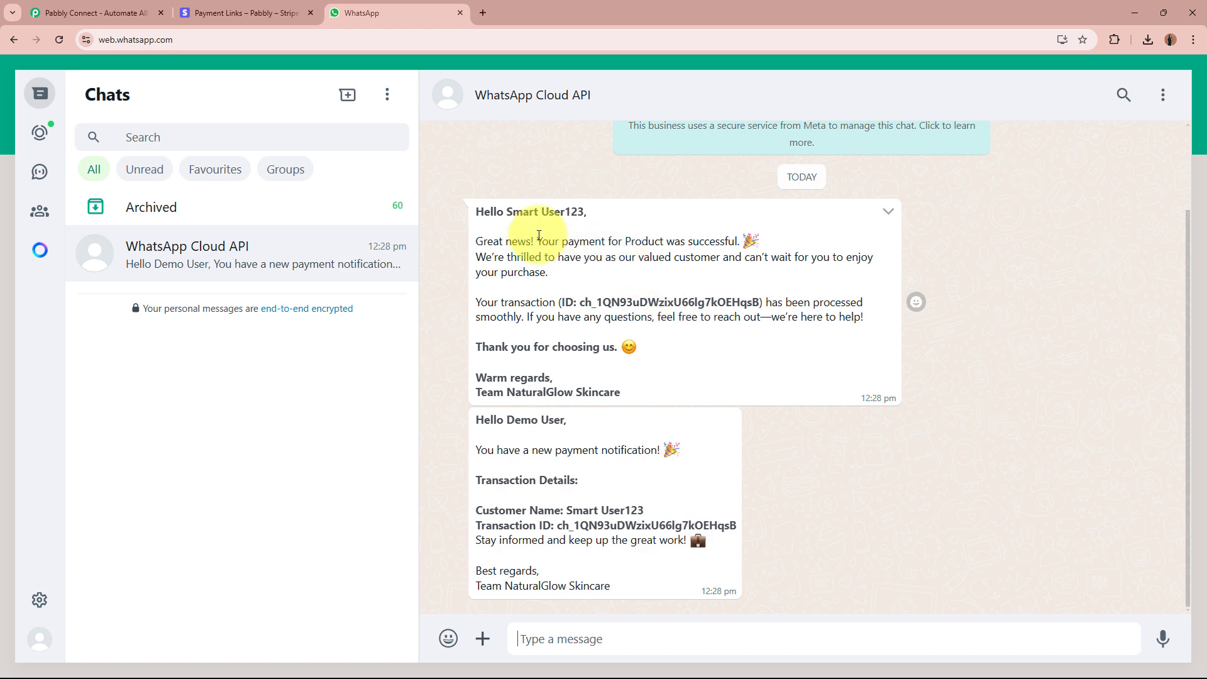
Highlight the payment success text in the customer message and the transaction details in the owner message.
{"action": "left_click_drag", "start_coordinate": [536, 242], "coordinate": [869, 336]}
{"action": "left_click", "coordinate": [869, 332]}
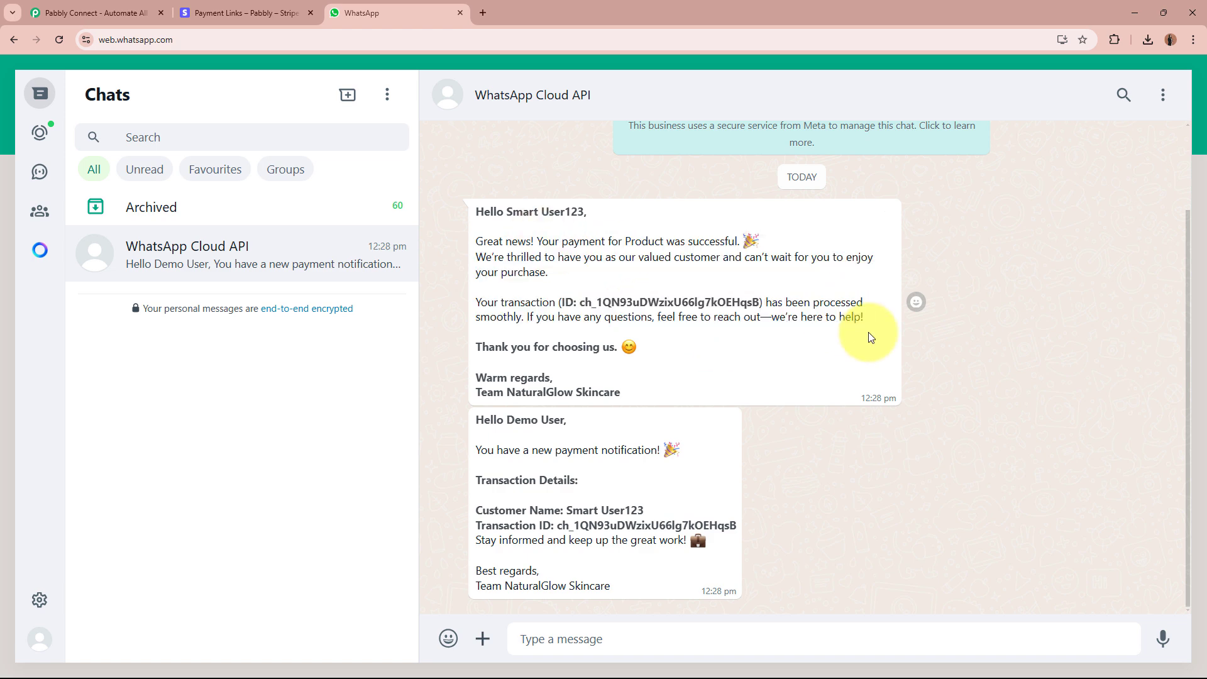
{"action": "left_click_drag", "start_coordinate": [507, 419], "coordinate": [964, 512]}
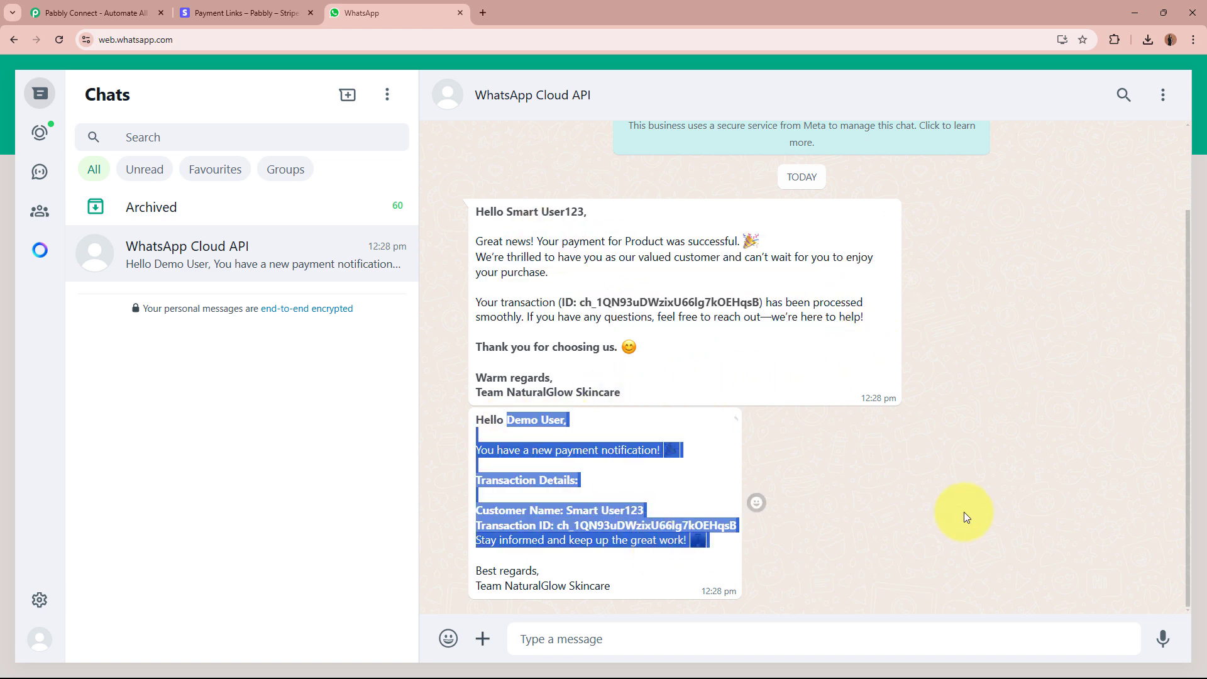
{"action": "left_click", "coordinate": [972, 504]}
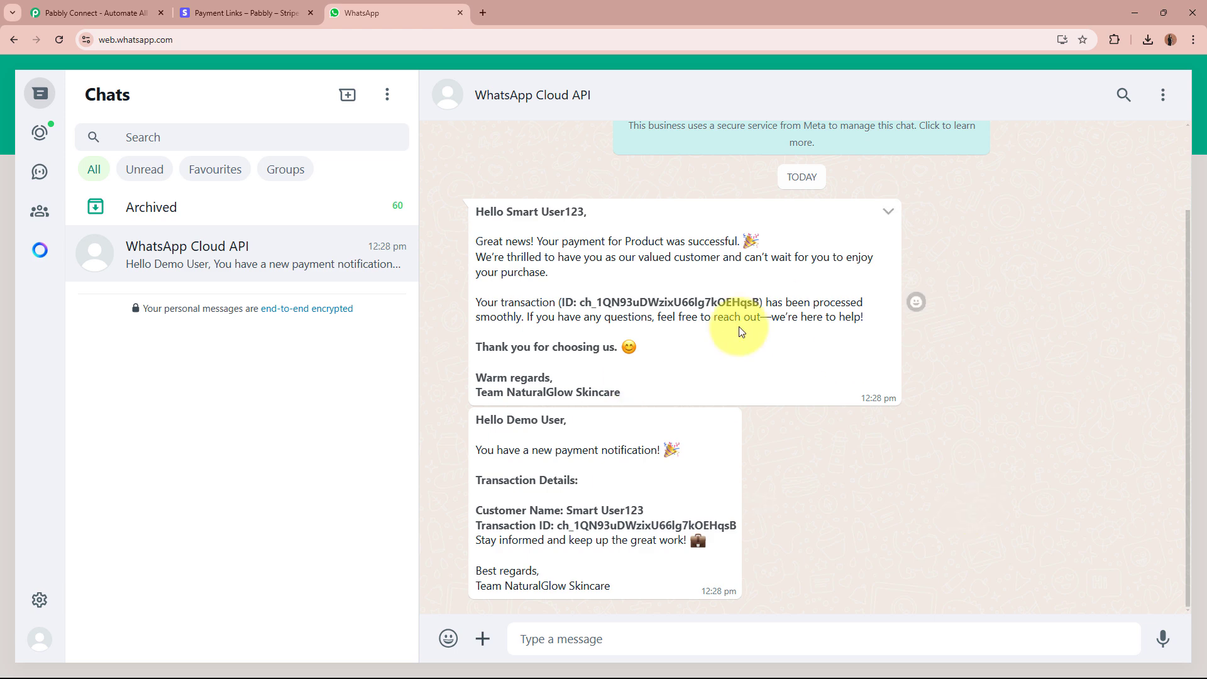
Review the NaturalGlow Refreshing Face Toner payment link in Stripe, then return to WhatsApp.
{"action": "left_click", "coordinate": [258, 14]}
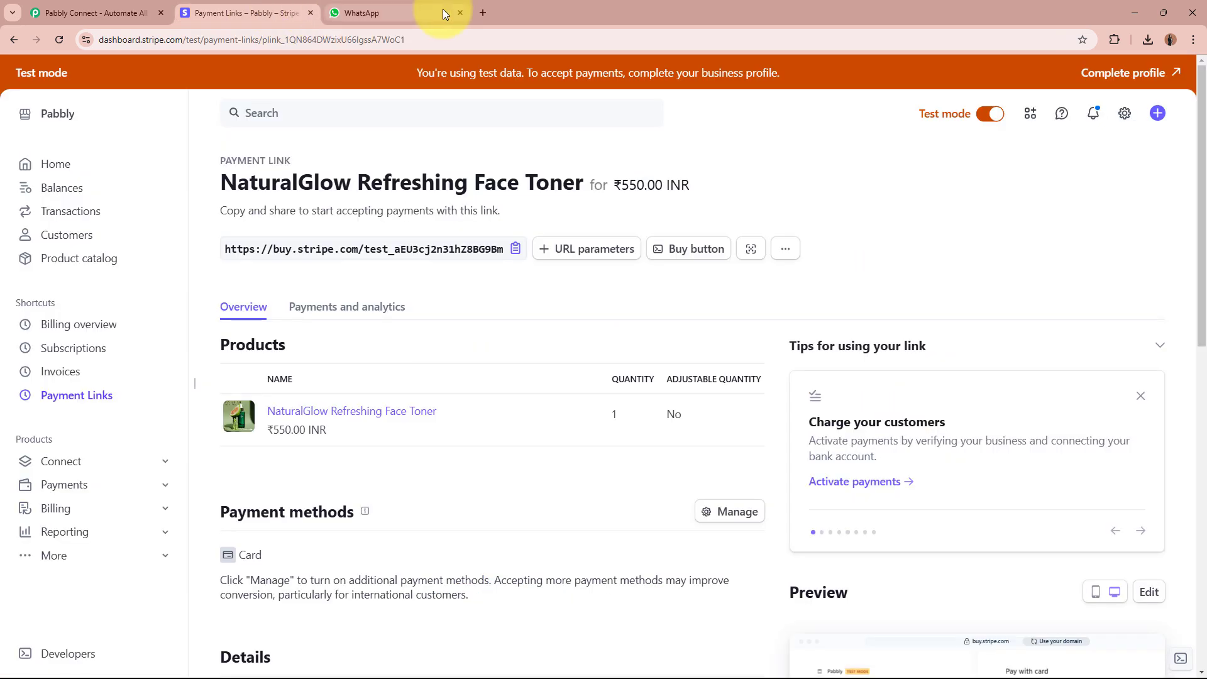
{"action": "left_click", "coordinate": [443, 10]}
{"action": "left_click", "coordinate": [221, 9]}
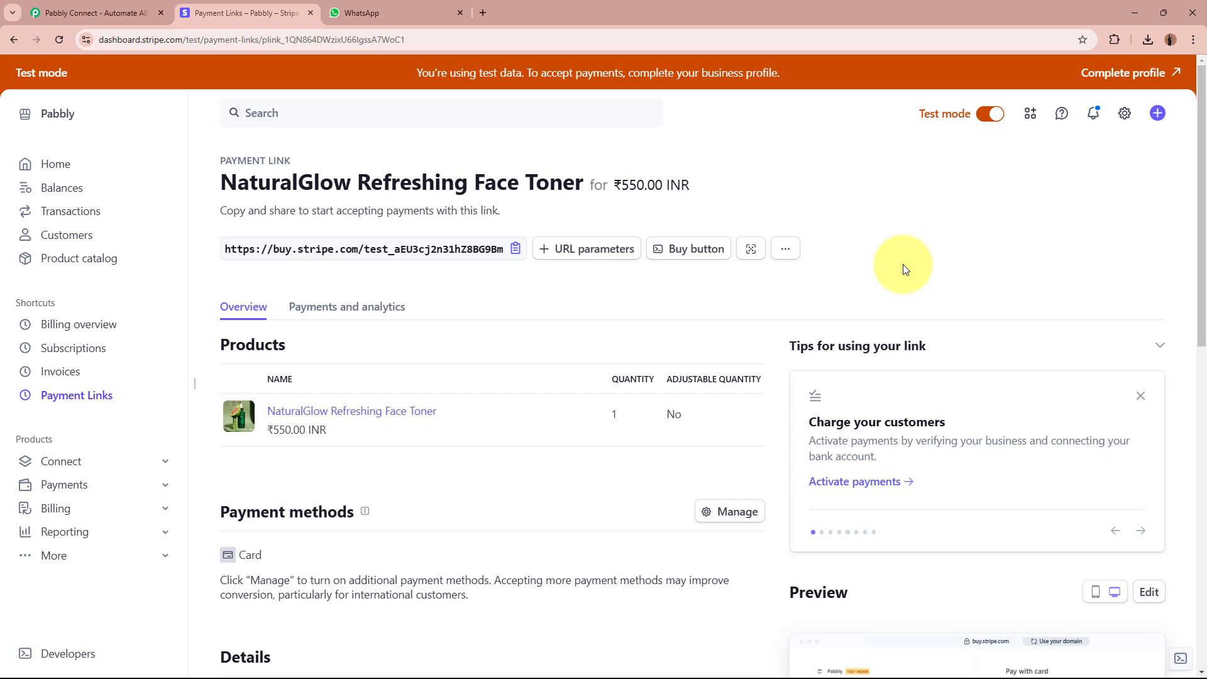
{"action": "left_click", "coordinate": [364, 12]}
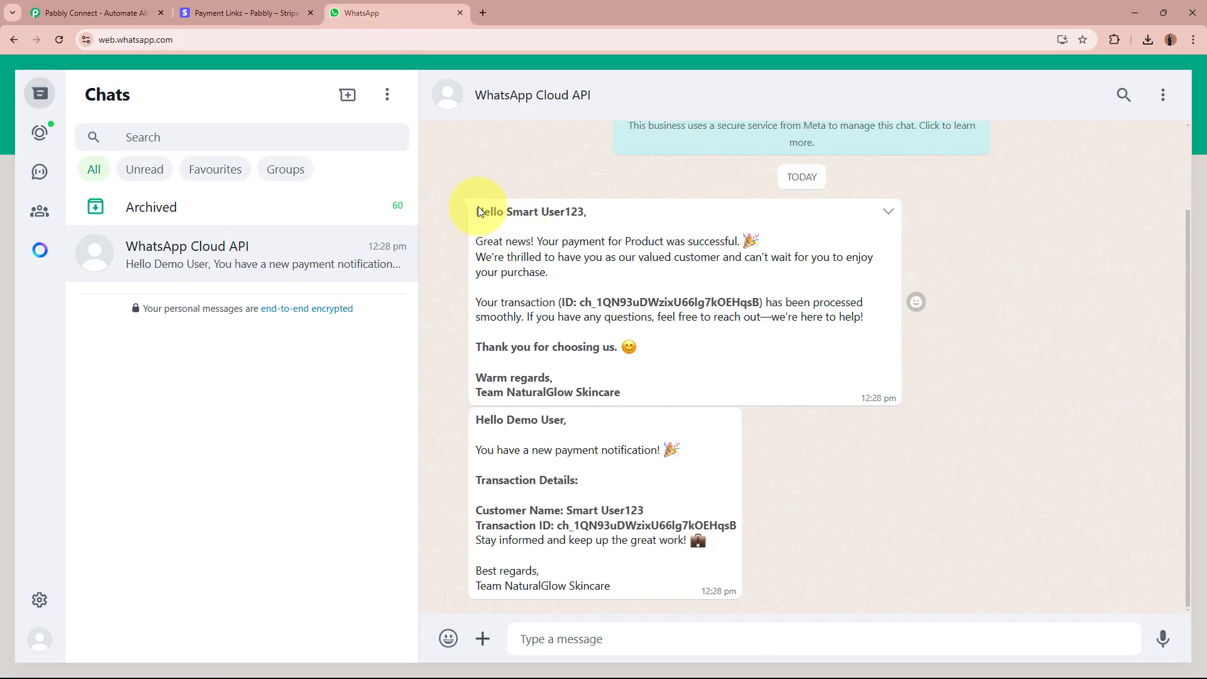
Walk through the full customer confirmation and owner notification messages in the WhatsApp chat.
{"action": "left_click_drag", "start_coordinate": [478, 211], "coordinate": [654, 390]}
{"action": "left_click", "coordinate": [660, 391]}
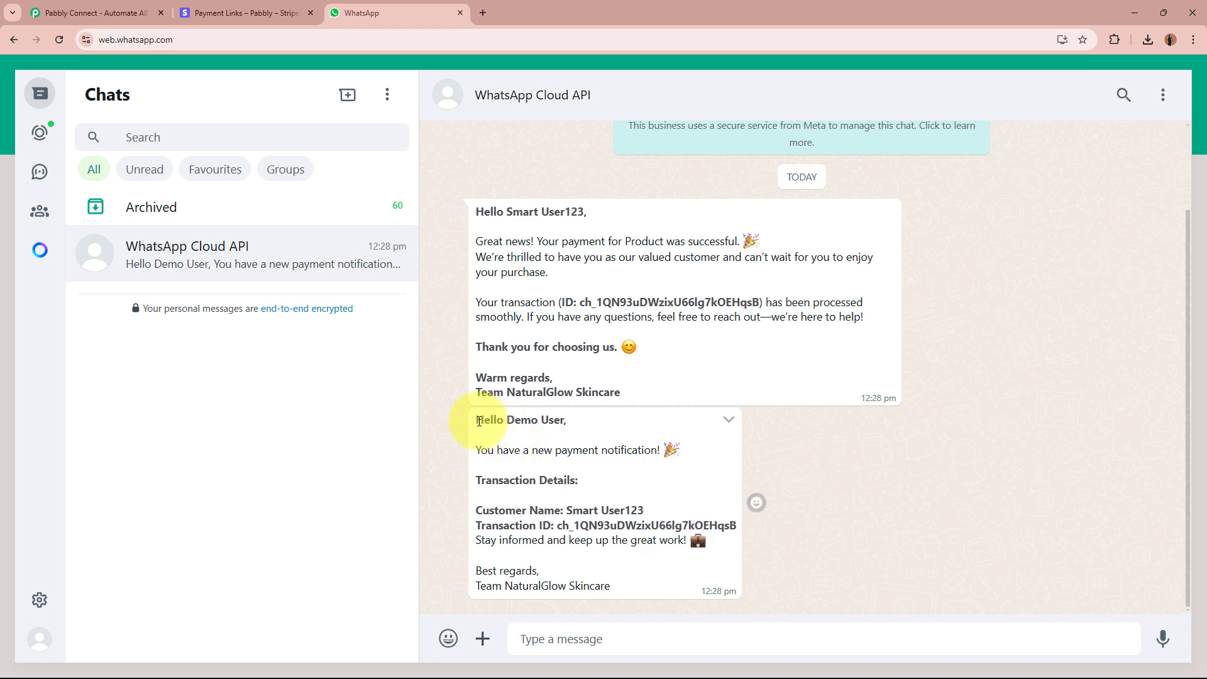
{"action": "left_click_drag", "start_coordinate": [477, 420], "coordinate": [679, 572]}
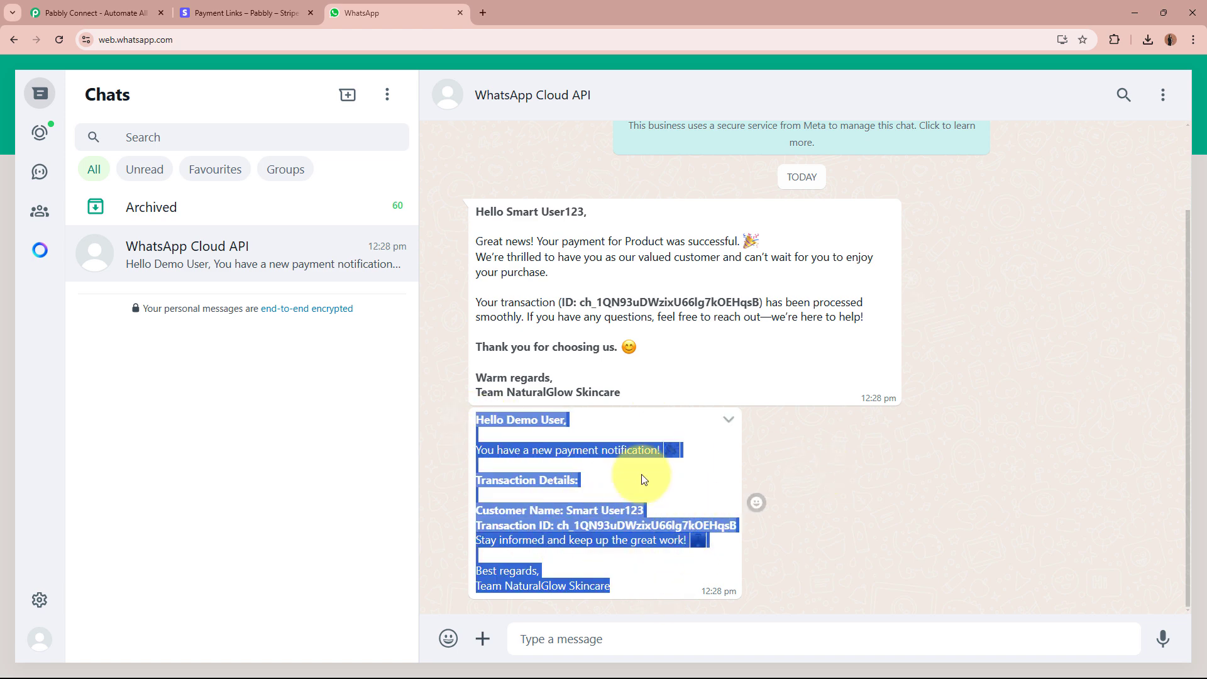
{"action": "left_click", "coordinate": [880, 473]}
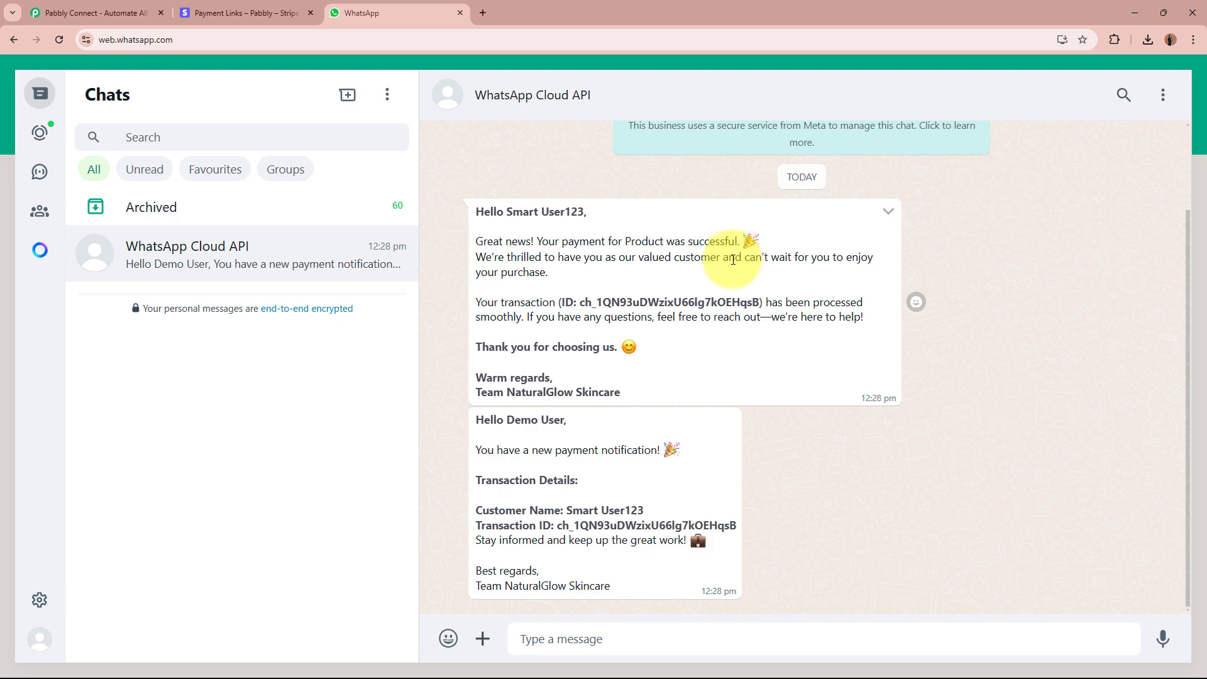
{"action": "left_click", "coordinate": [244, 5]}
{"action": "left_click", "coordinate": [397, 5]}
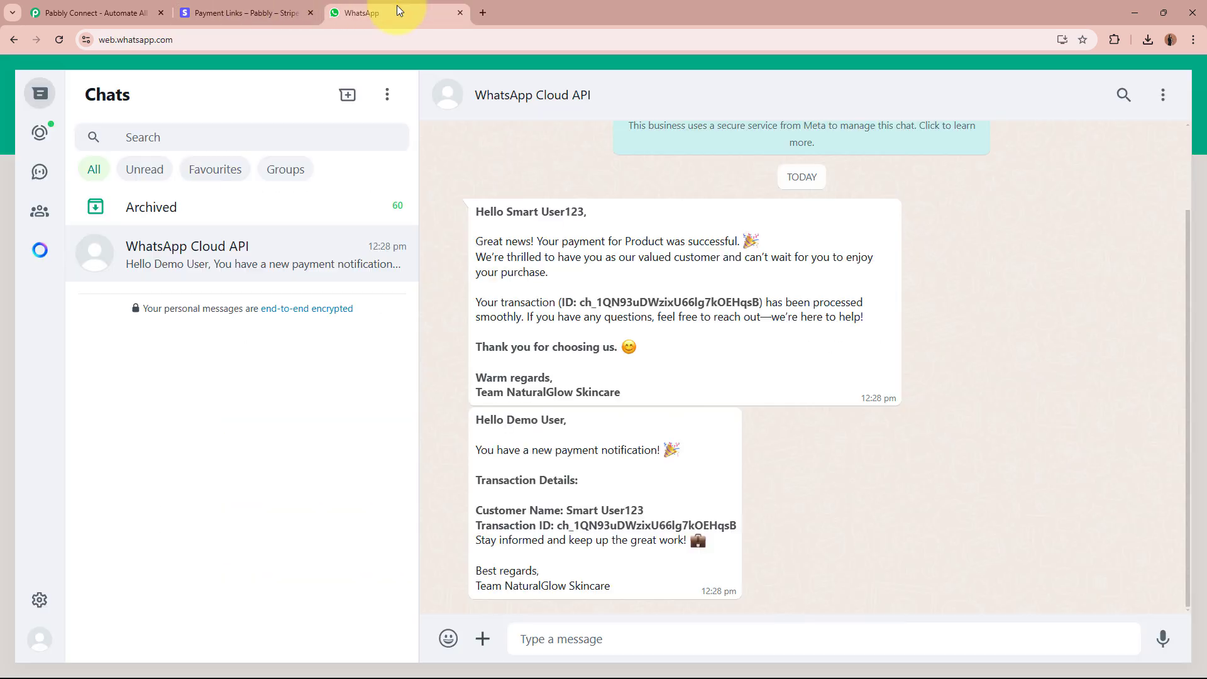
Sign in on the Pabbly website and launch Pabbly Connect from the All Pabbly Apps page.
{"action": "left_click", "coordinate": [103, 6]}
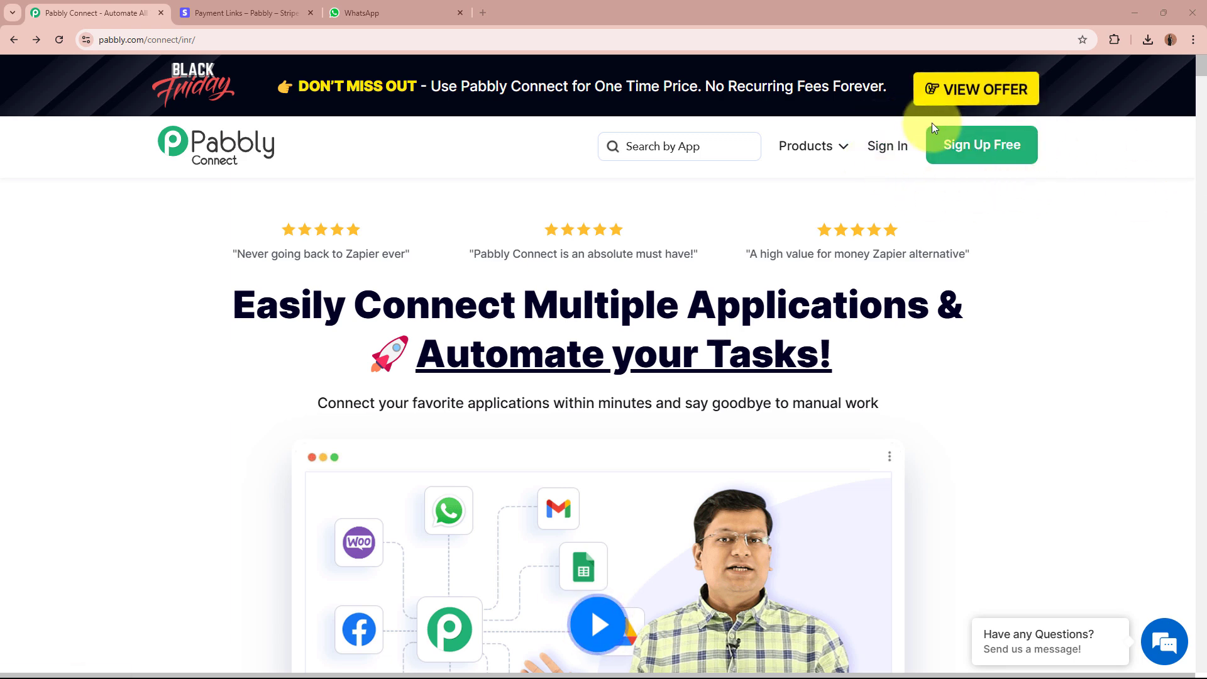
{"action": "left_click", "coordinate": [889, 147]}
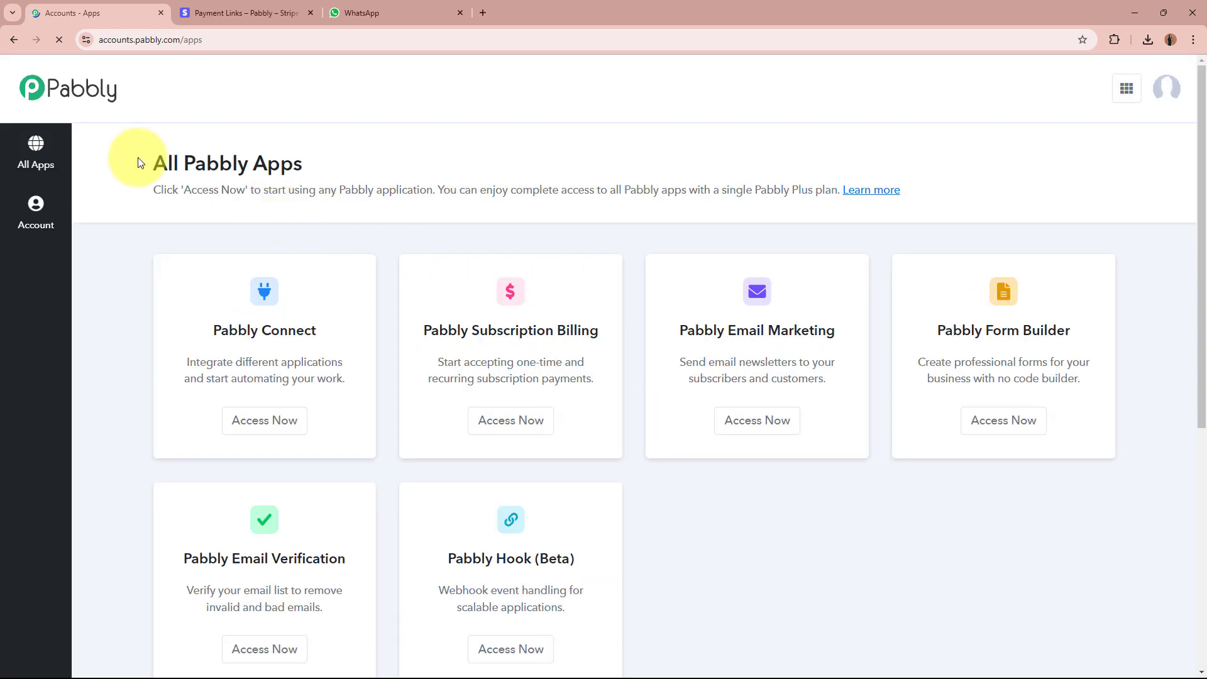
{"action": "left_click_drag", "start_coordinate": [140, 163], "coordinate": [390, 163]}
{"action": "left_click", "coordinate": [391, 164]}
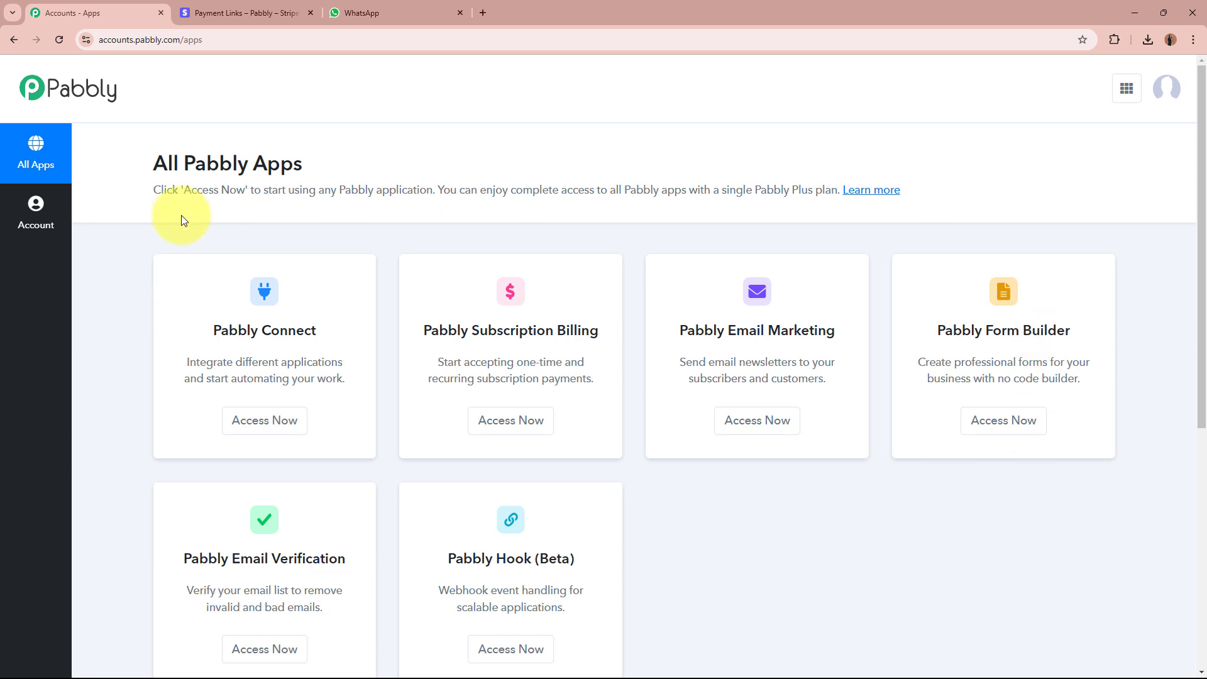
{"action": "left_click_drag", "start_coordinate": [211, 330], "coordinate": [314, 331]}
{"action": "left_click", "coordinate": [314, 332]}
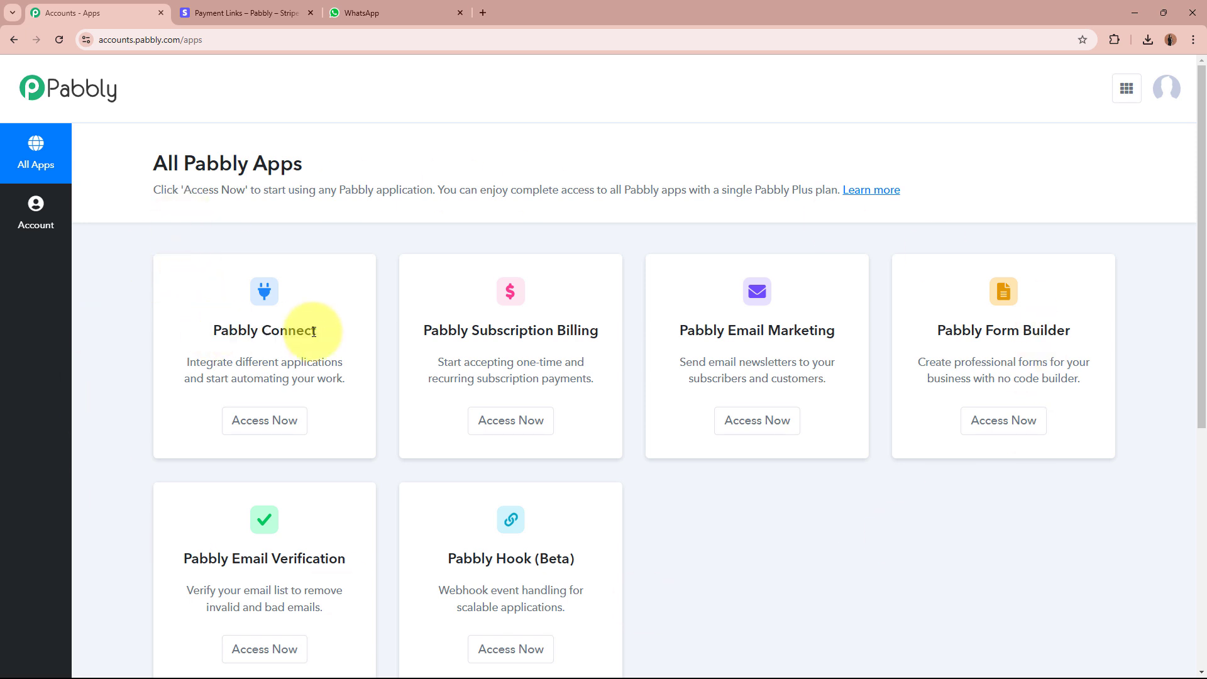
{"action": "left_click", "coordinate": [264, 419]}
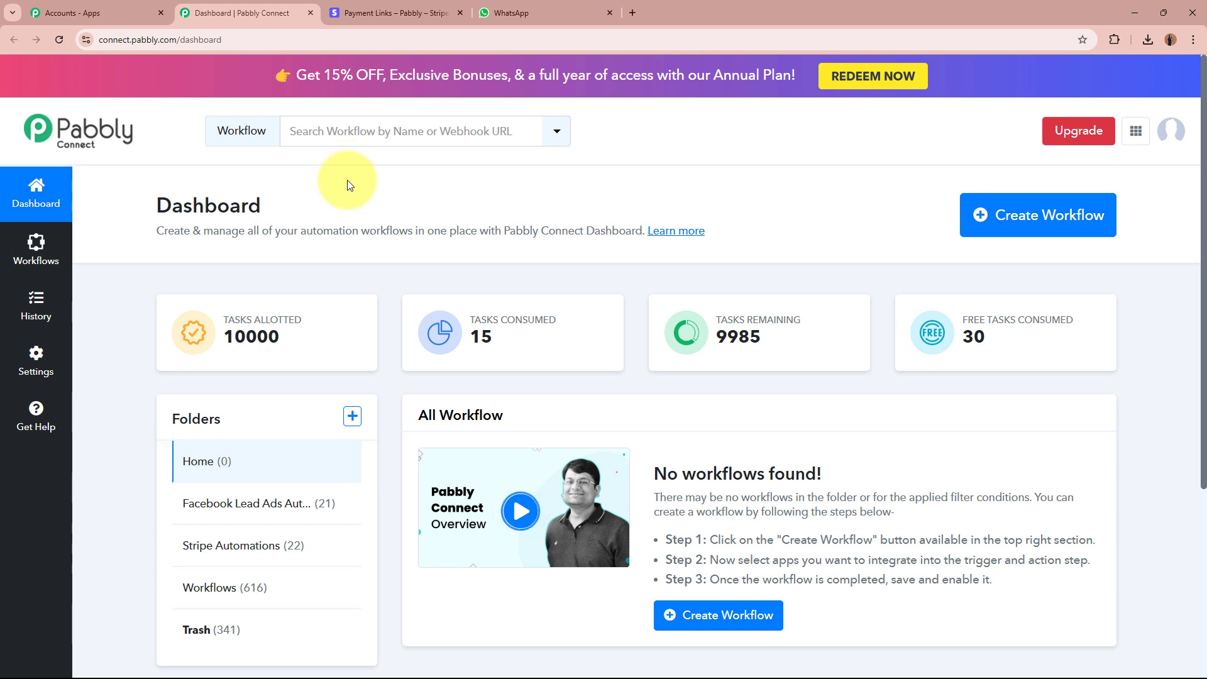
Start a new workflow named 'Send & Get Automated WhatsApp Message on Stripe Payment using WhatsApp Cloud API'.
{"action": "left_click_drag", "start_coordinate": [160, 226], "coordinate": [463, 231]}
{"action": "left_click", "coordinate": [465, 231]}
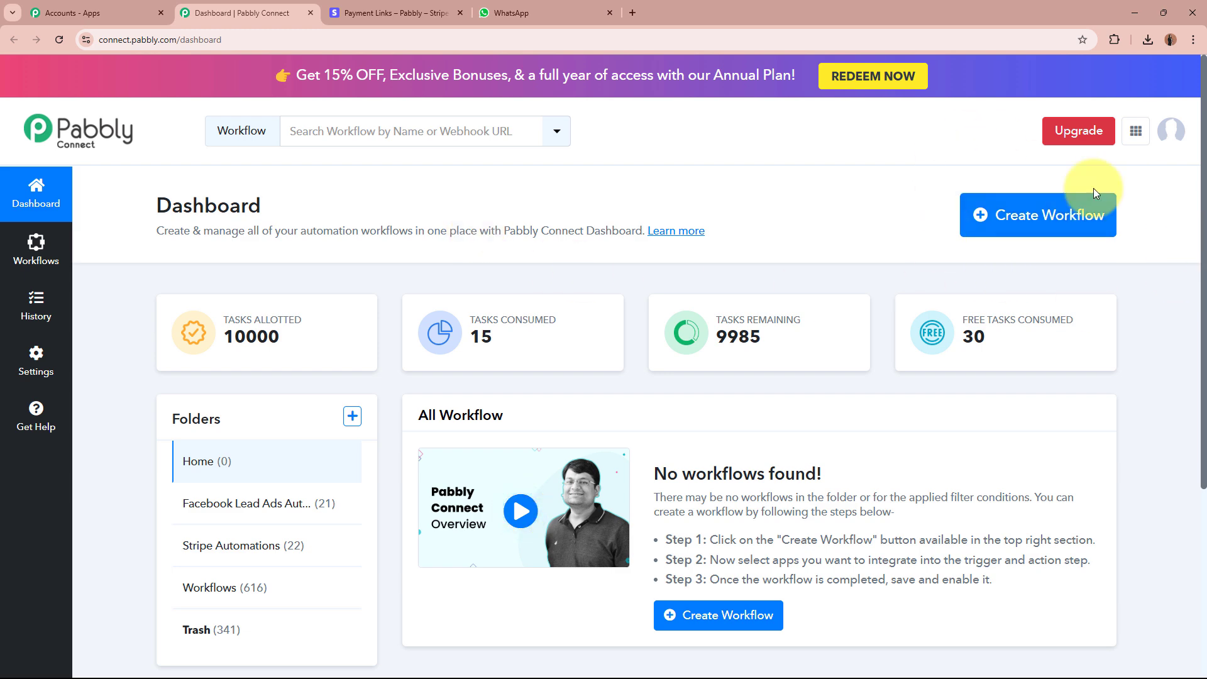
{"action": "left_click", "coordinate": [1100, 234]}
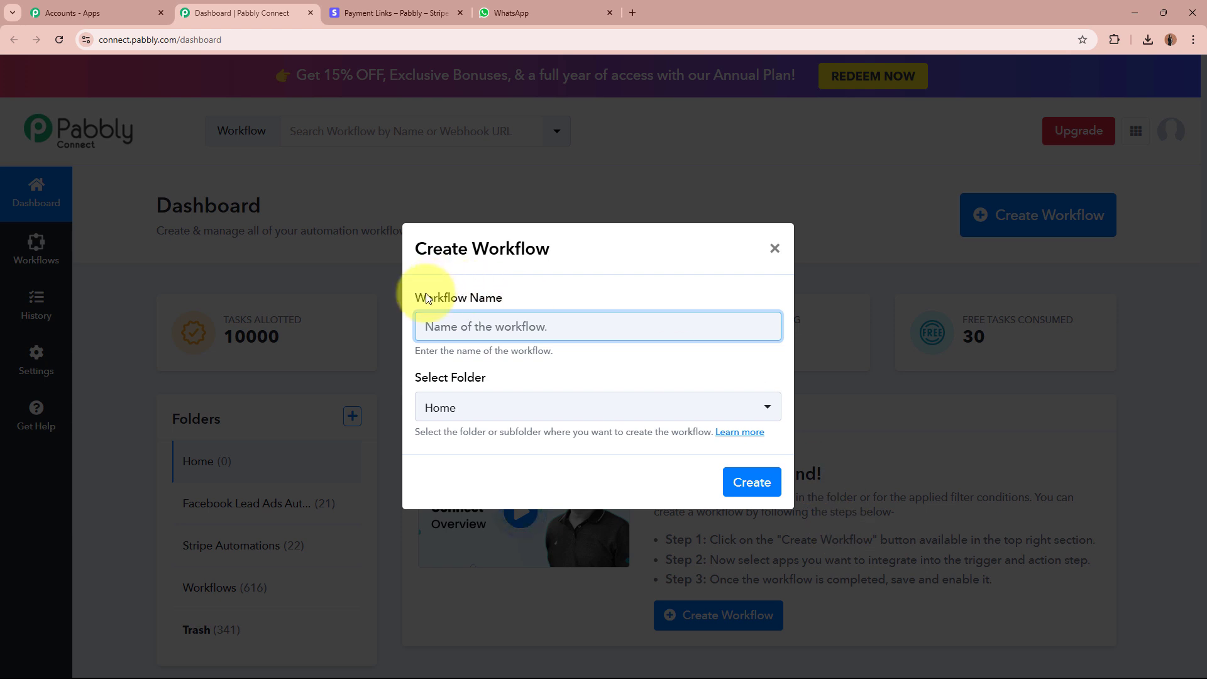
{"action": "left_click_drag", "start_coordinate": [405, 297], "coordinate": [576, 299]}
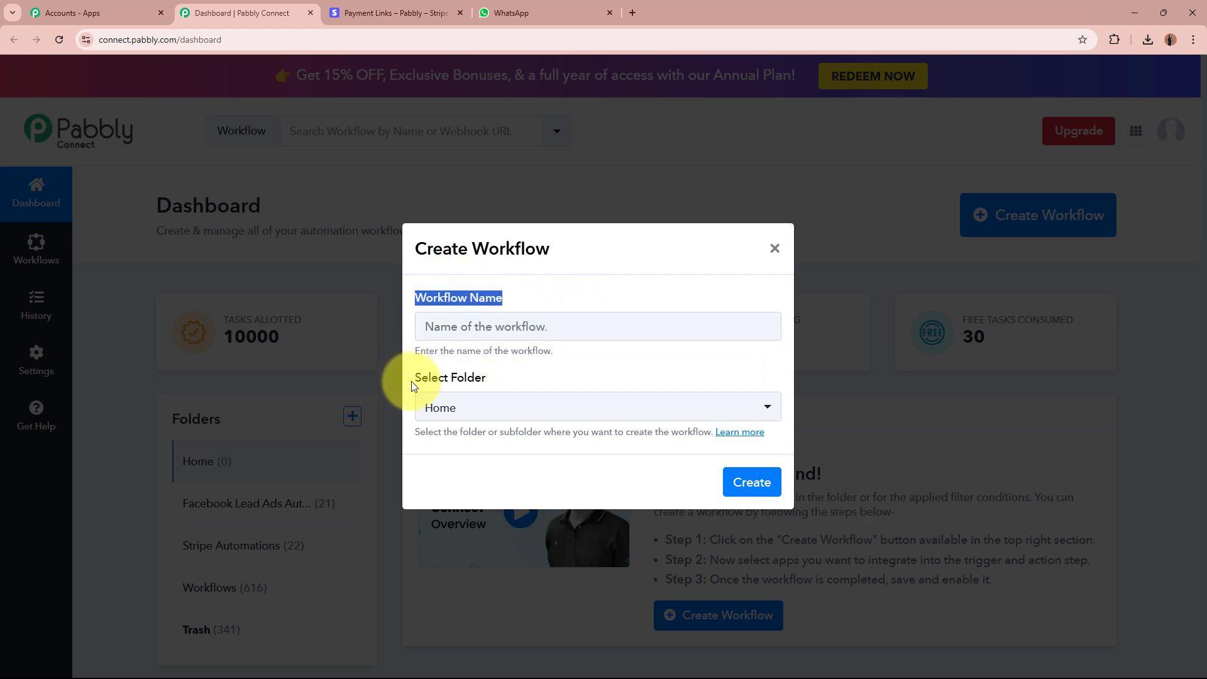
{"action": "left_click_drag", "start_coordinate": [413, 379], "coordinate": [556, 379]}
{"action": "left_click", "coordinate": [548, 321]}
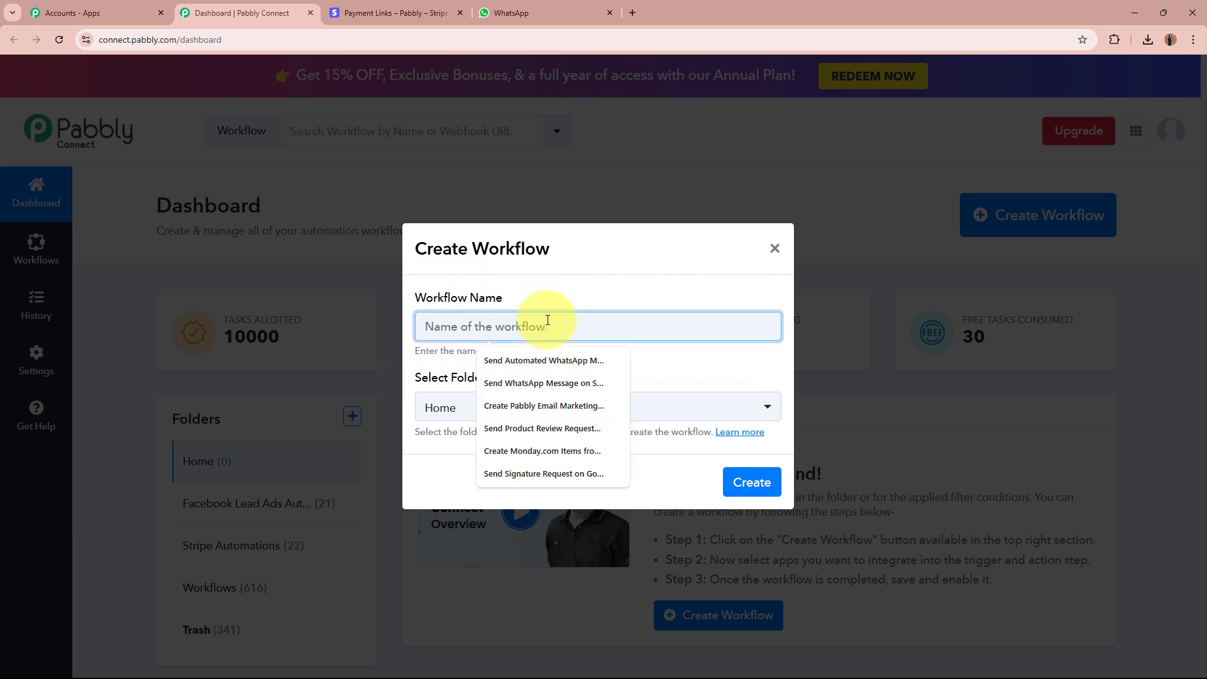
{"action": "key", "text": "ctrl+v"}
{"action": "left_click", "coordinate": [541, 360]}
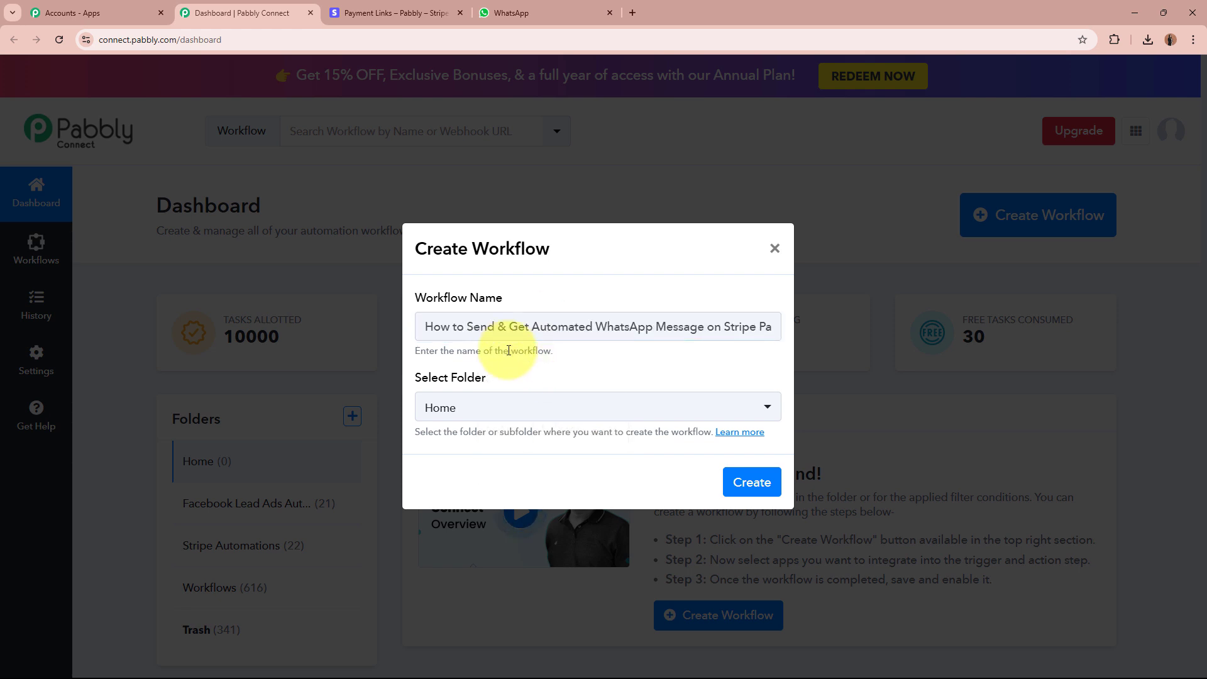
{"action": "left_click_drag", "start_coordinate": [421, 327], "coordinate": [797, 342]}
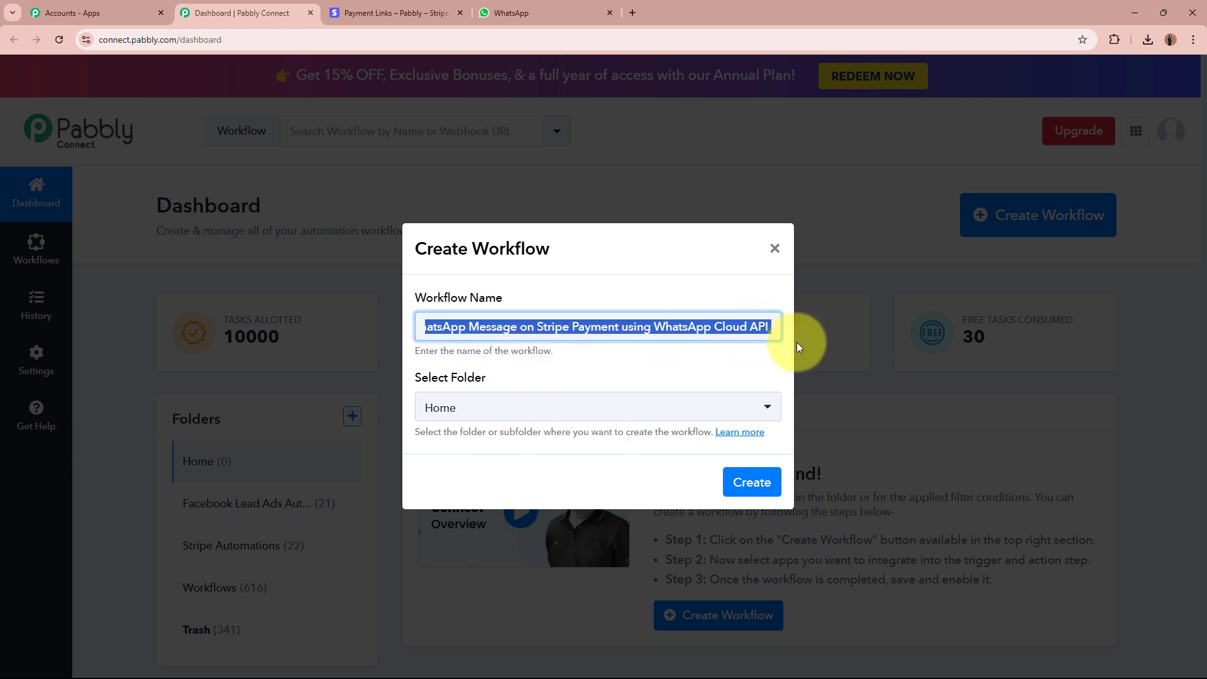
{"action": "left_click", "coordinate": [660, 371]}
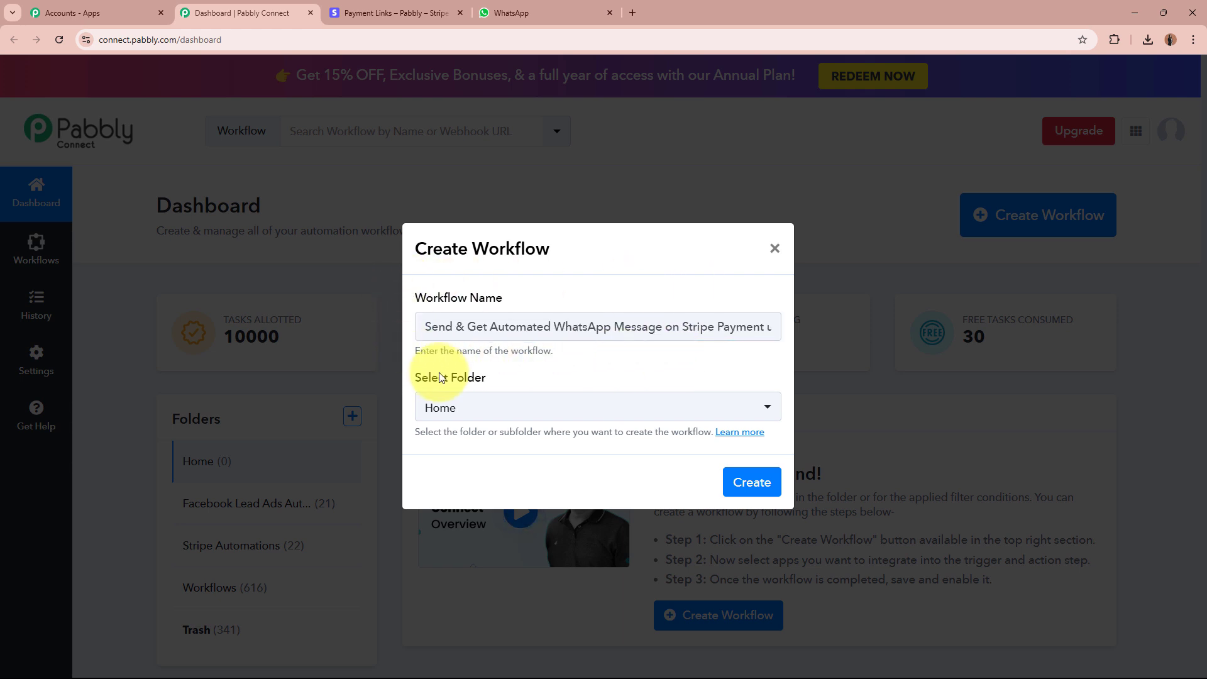
Place the workflow in the Stripe Automations folder and create it.
{"action": "left_click_drag", "start_coordinate": [413, 380], "coordinate": [590, 385]}
{"action": "left_click", "coordinate": [591, 381]}
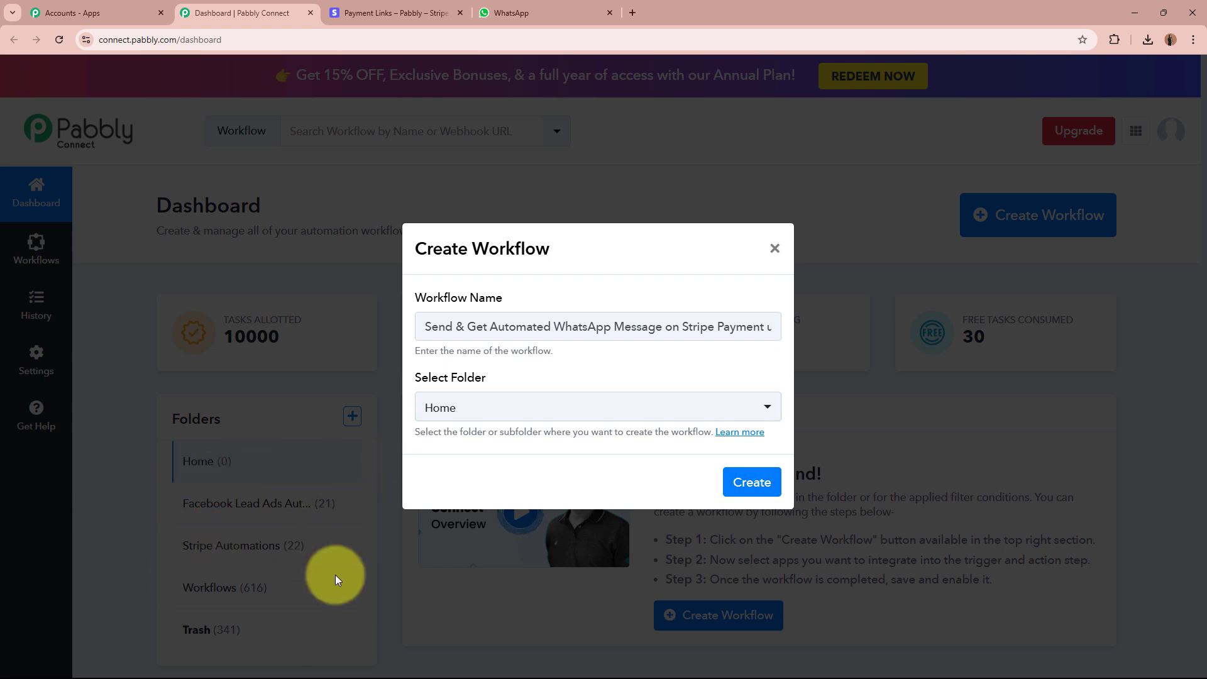
{"action": "left_click_drag", "start_coordinate": [428, 327], "coordinate": [919, 330]}
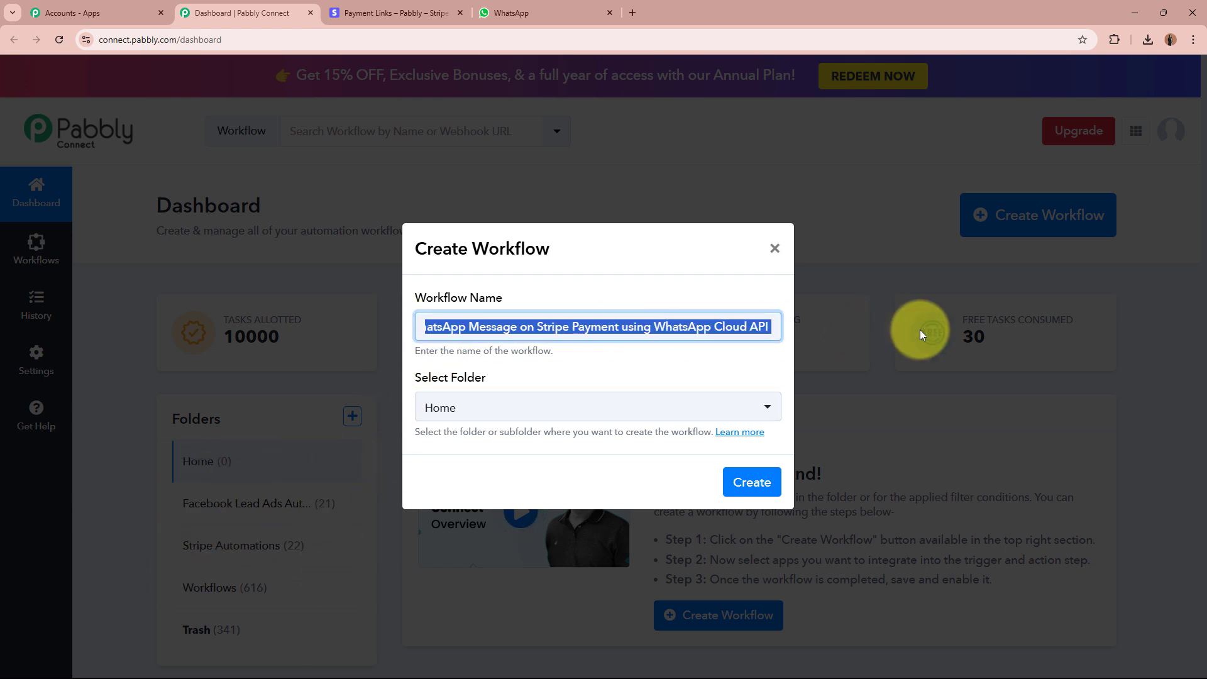
{"action": "left_click", "coordinate": [667, 356]}
{"action": "left_click", "coordinate": [574, 409]}
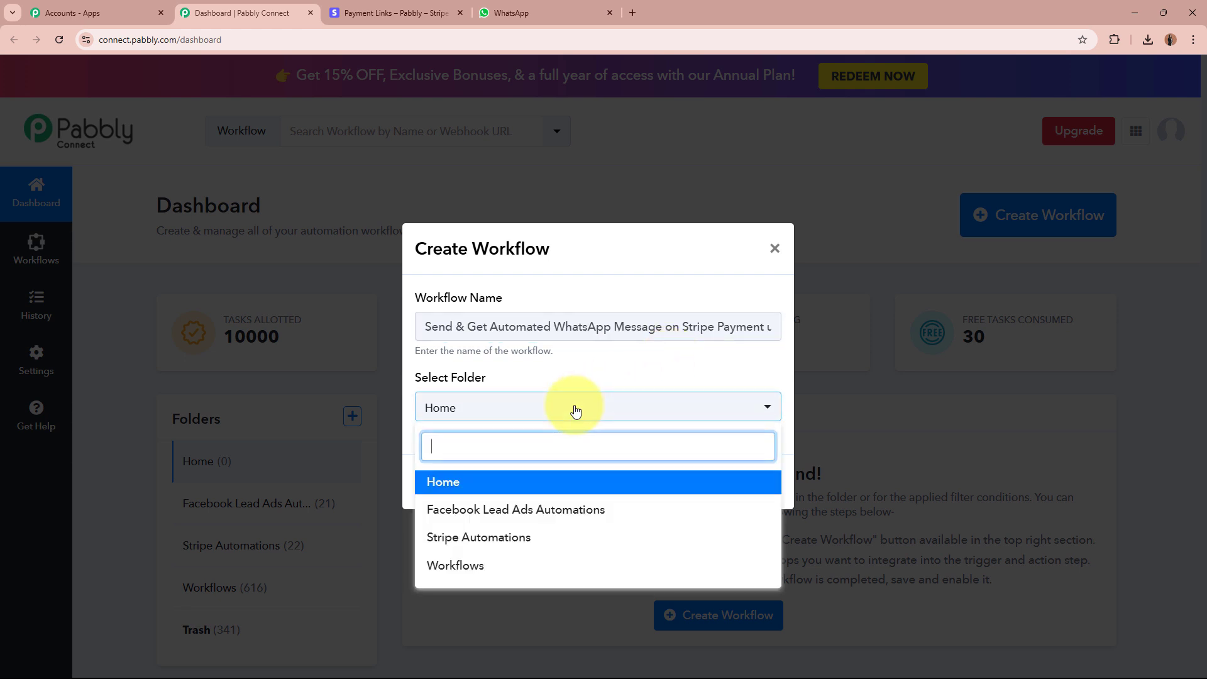
{"action": "left_click", "coordinate": [503, 537]}
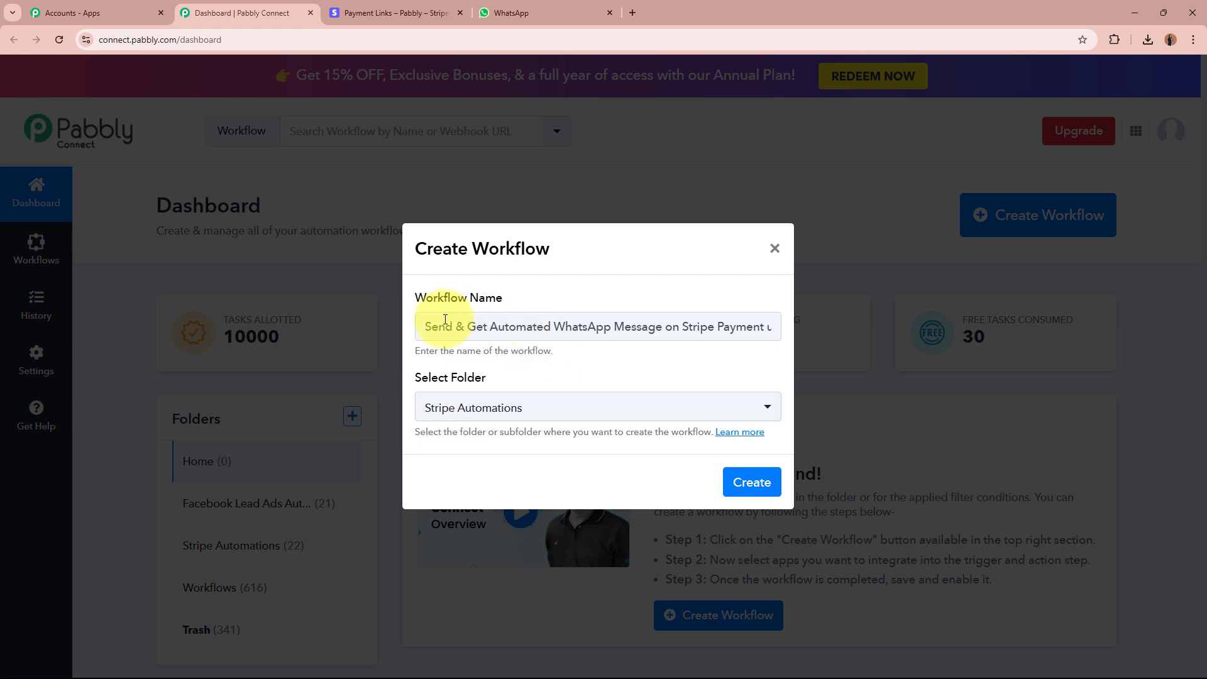
{"action": "left_click_drag", "start_coordinate": [442, 327], "coordinate": [767, 344]}
{"action": "left_click", "coordinate": [667, 368]}
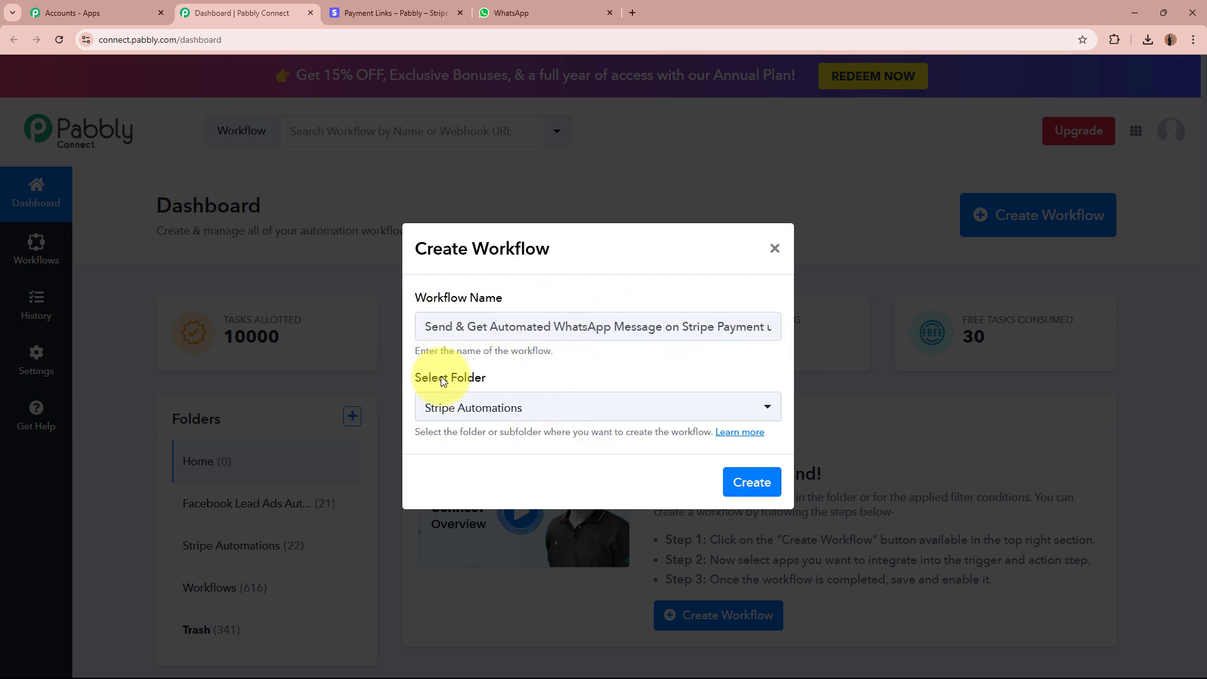
{"action": "left_click", "coordinate": [752, 482]}
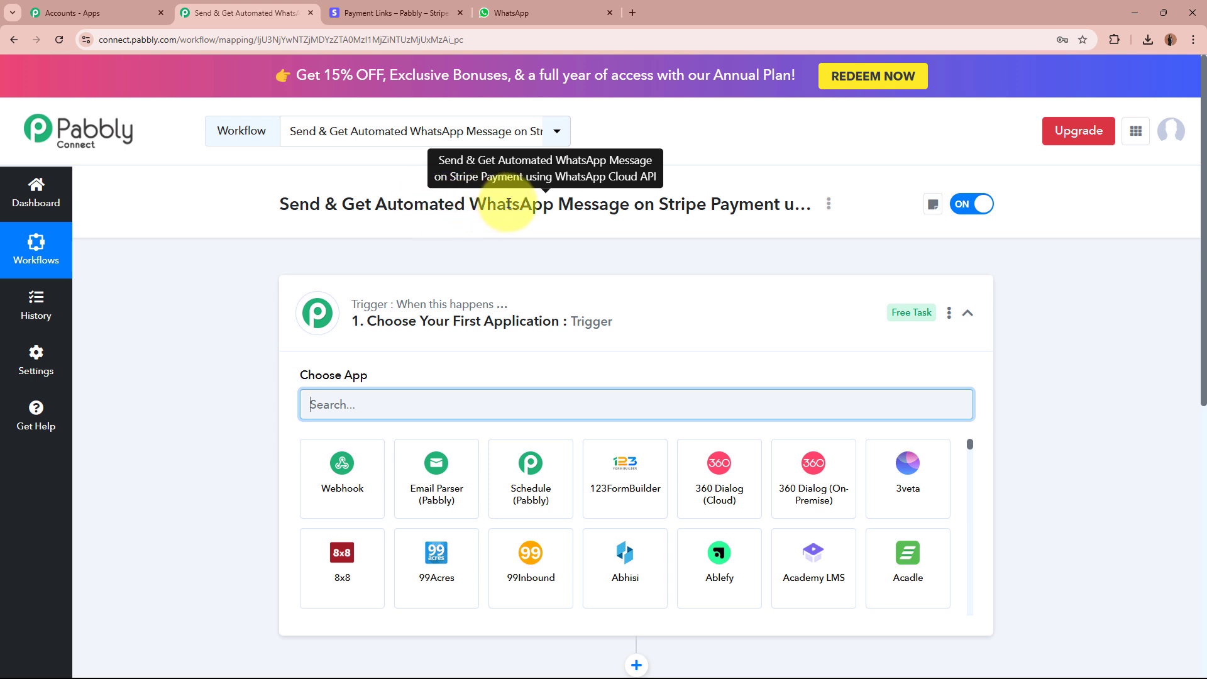
Search 'Stripe' as the trigger app, then view the ₹550.00 face toner payment link.
{"action": "left_click", "coordinate": [773, 325]}
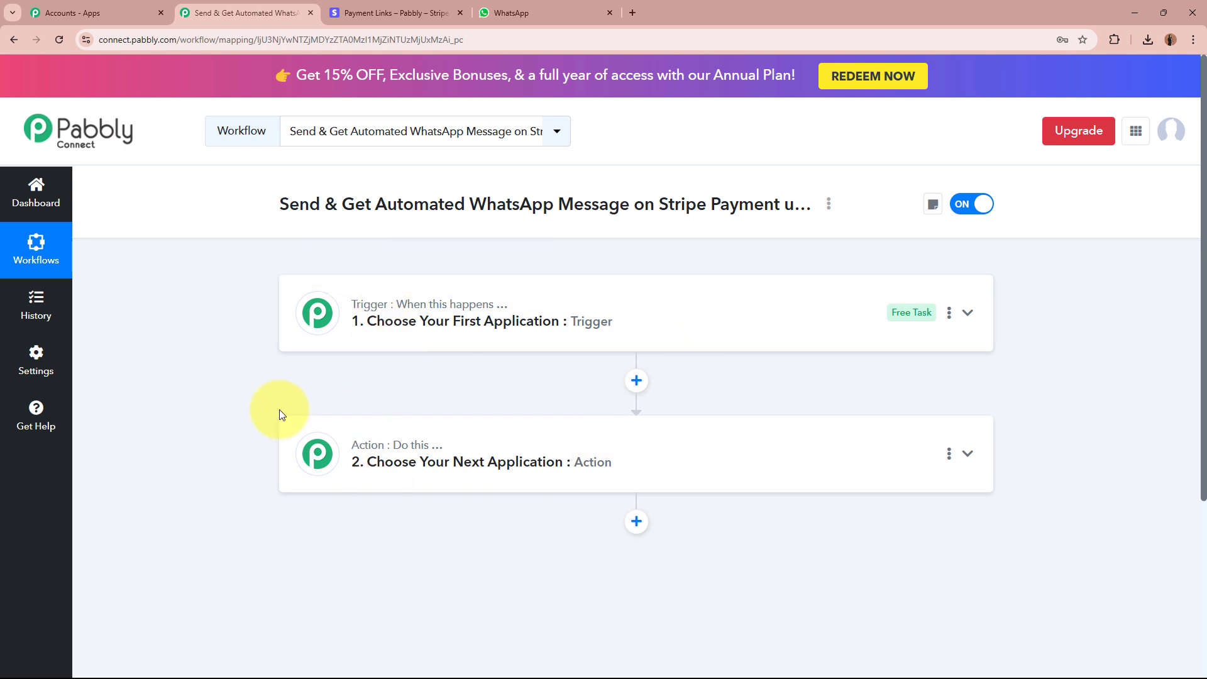
{"action": "left_click", "coordinate": [733, 319]}
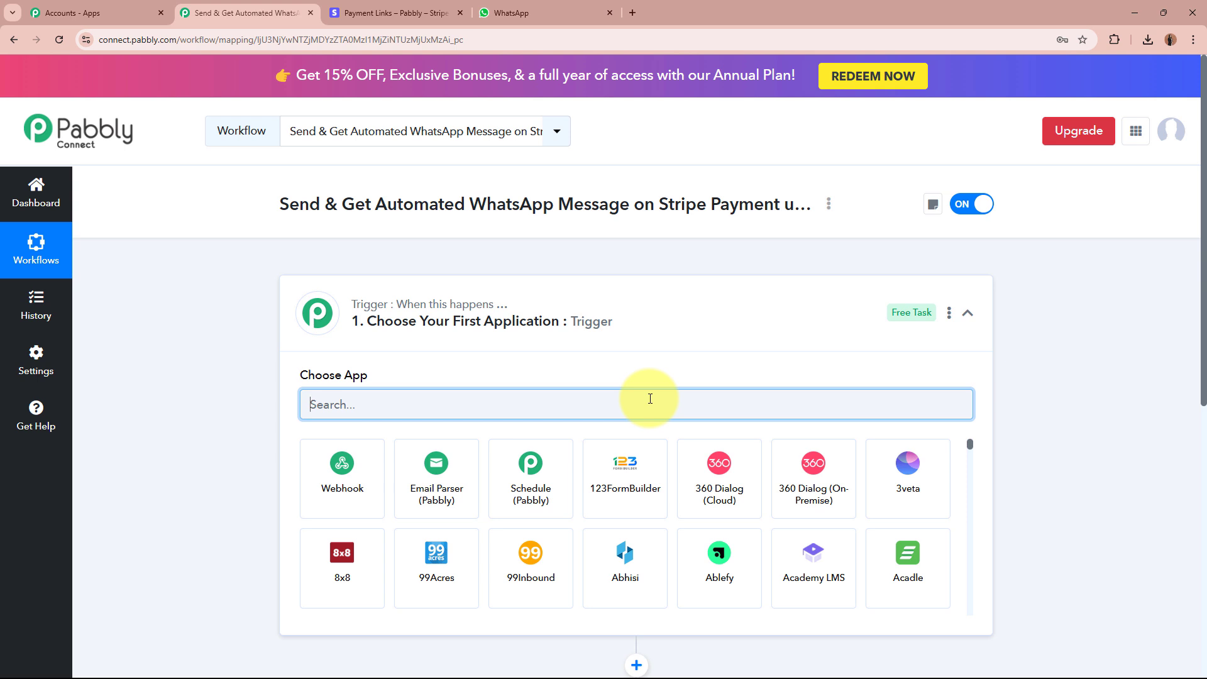
{"action": "type", "text": "Stripe"}
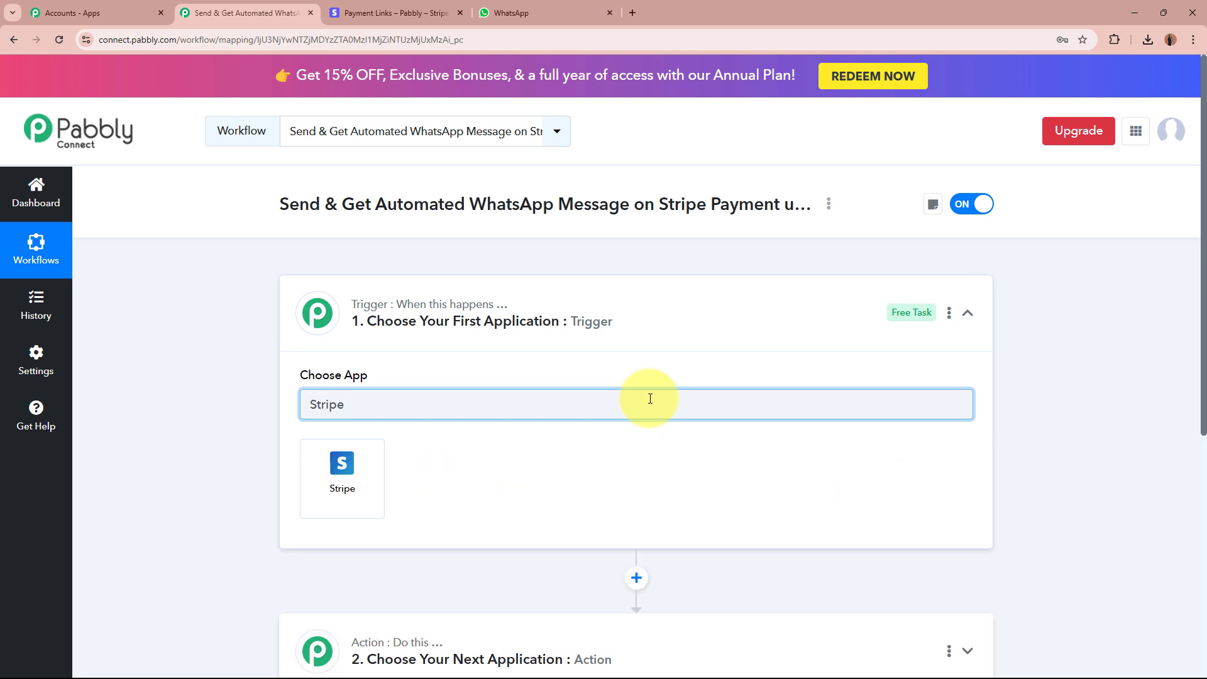
{"action": "left_click", "coordinate": [385, 7]}
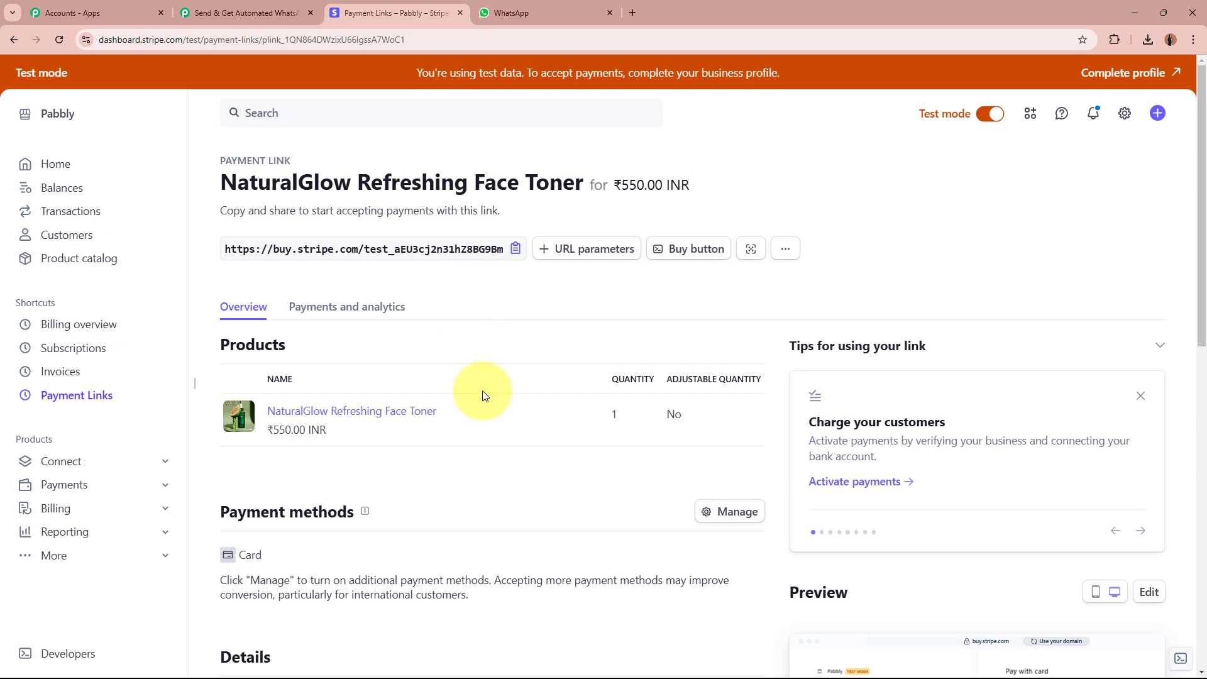
Scroll through the NaturalGlow face toner payment link page and go back to the Pabbly workflow.
{"action": "scroll", "coordinate": [412, 383], "scroll_direction": "down", "scroll_amount": 2}
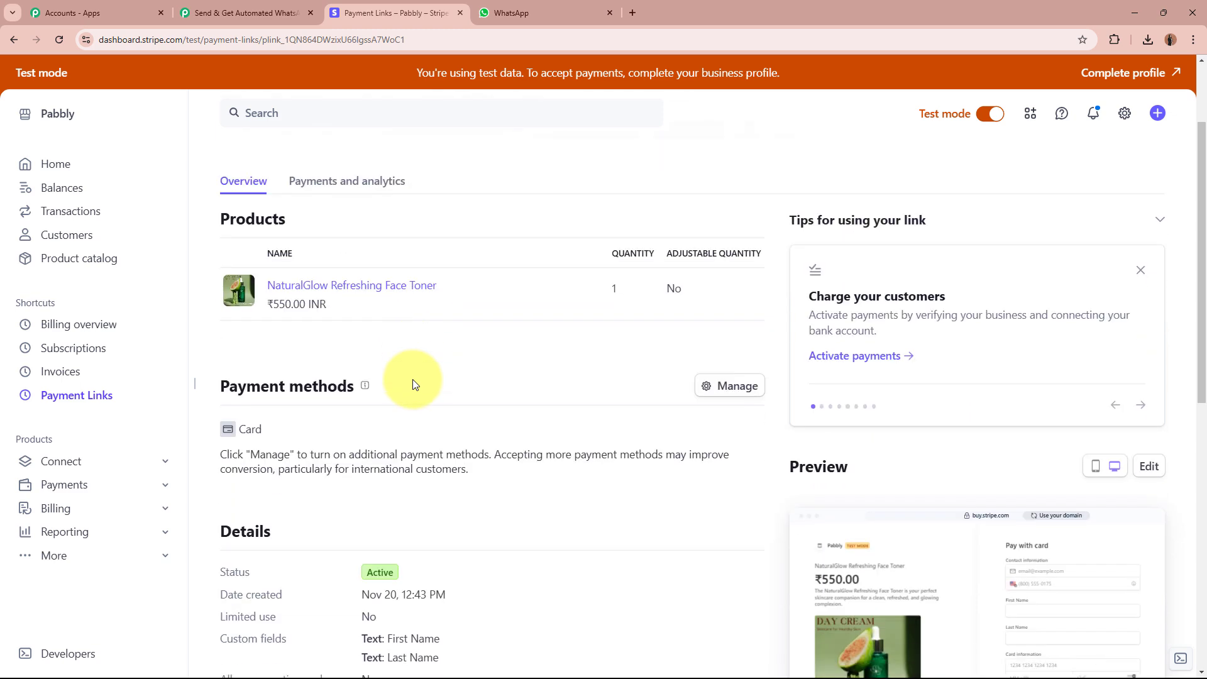
{"action": "scroll", "coordinate": [412, 384], "scroll_direction": "up", "scroll_amount": 2}
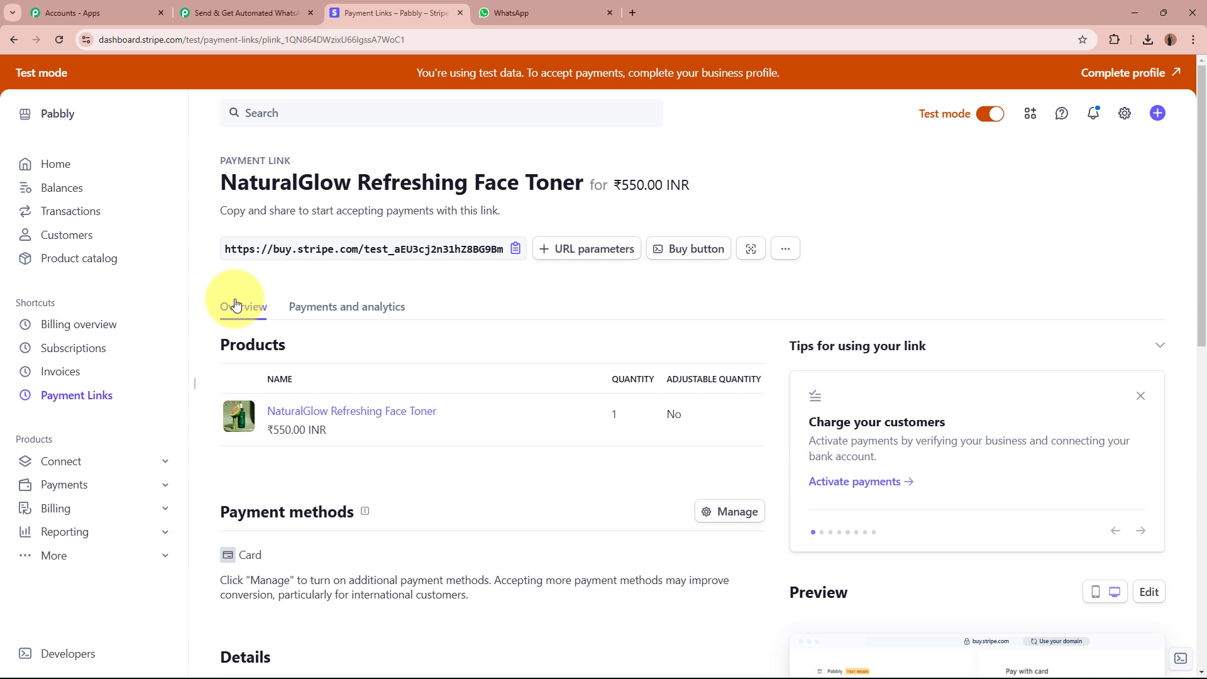
{"action": "left_click", "coordinate": [238, 21]}
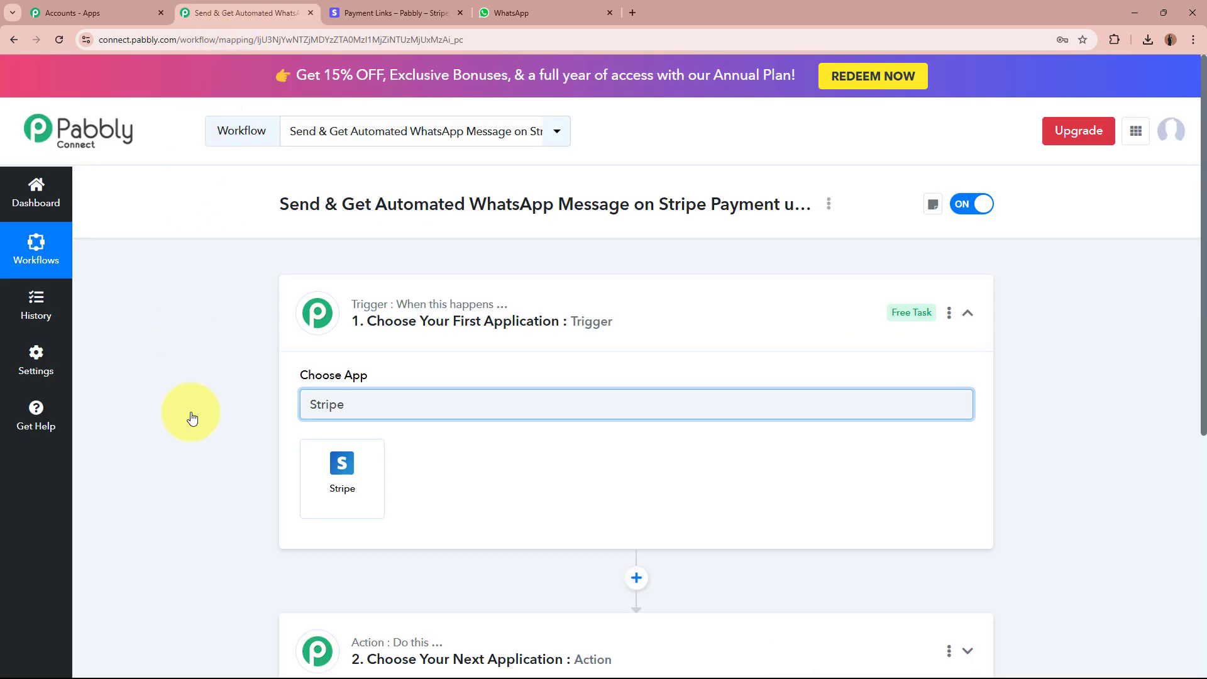
Choose Stripe as the trigger app with the New Charge trigger event.
{"action": "left_click", "coordinate": [342, 478]}
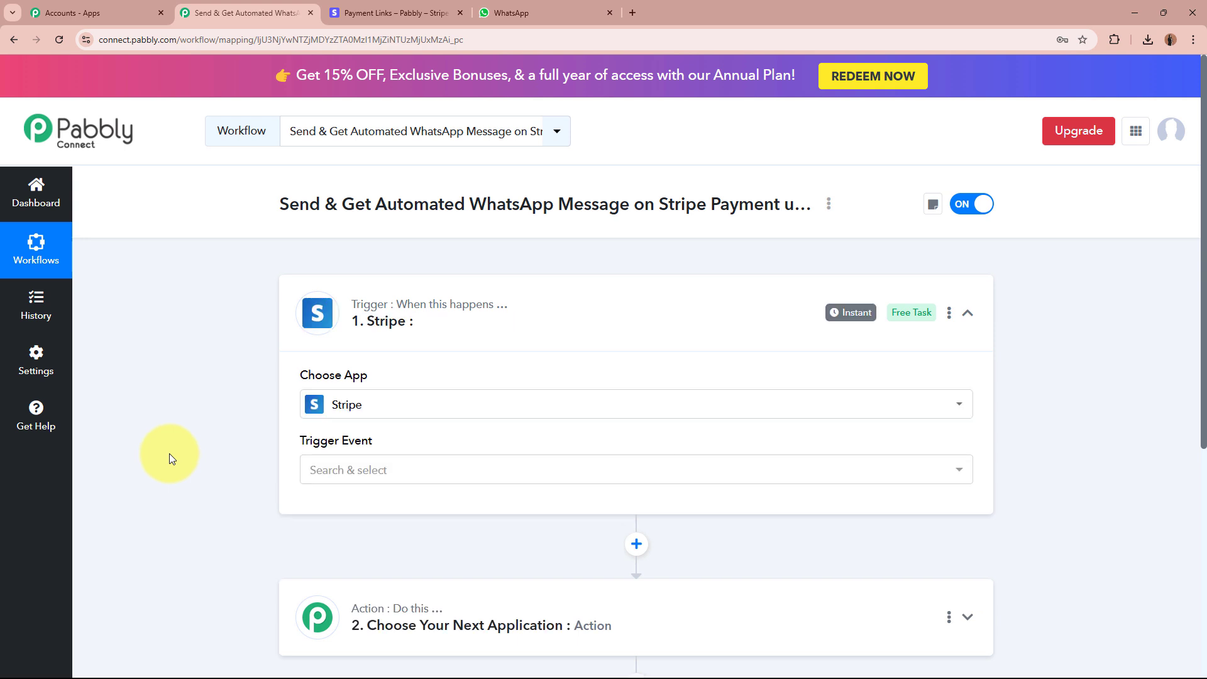
{"action": "left_click", "coordinate": [422, 470]}
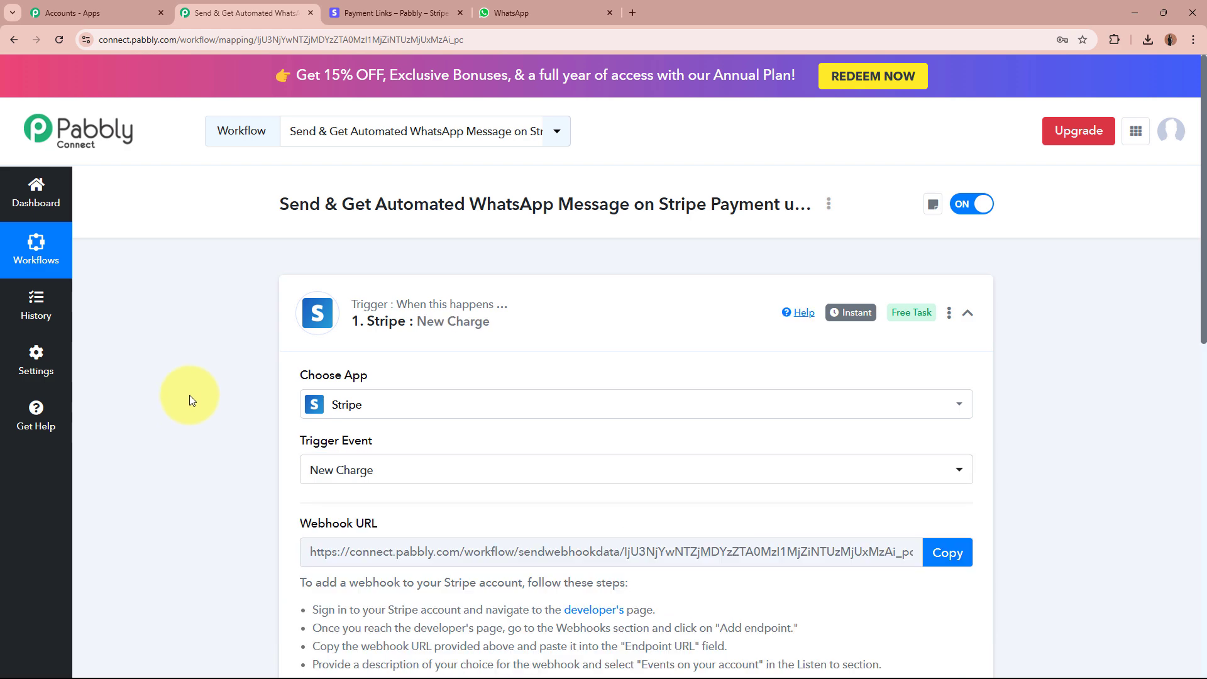
{"action": "left_click", "coordinate": [450, 11]}
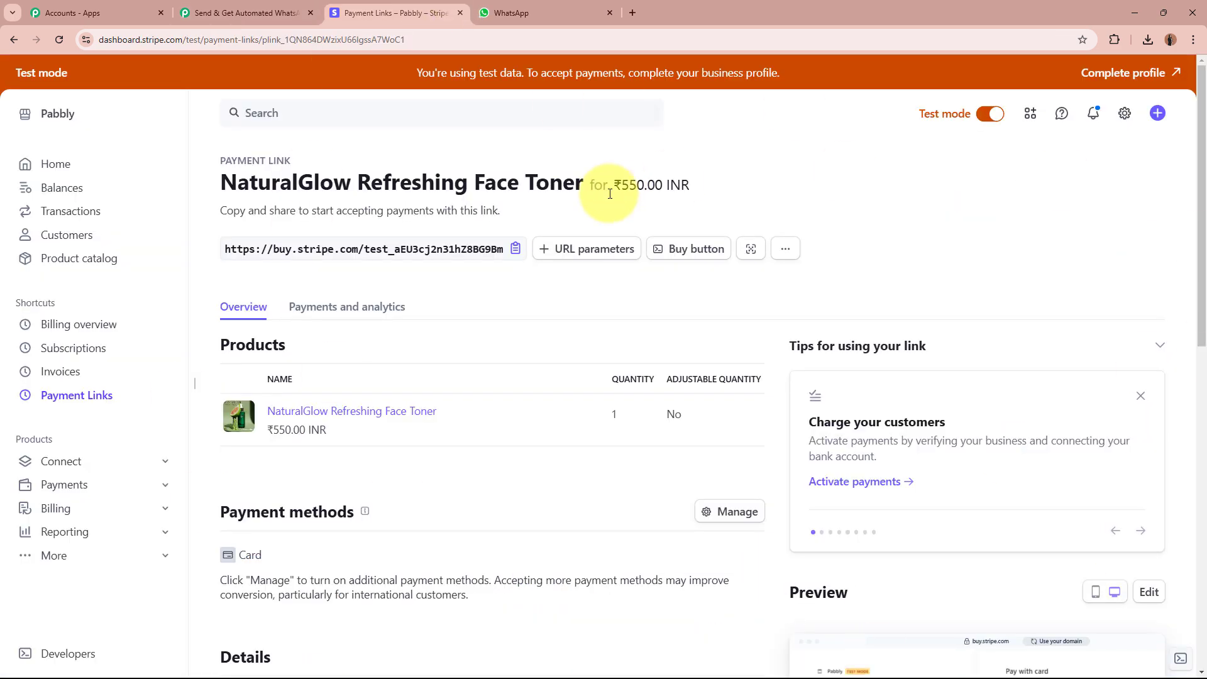
{"action": "left_click", "coordinate": [264, 13]}
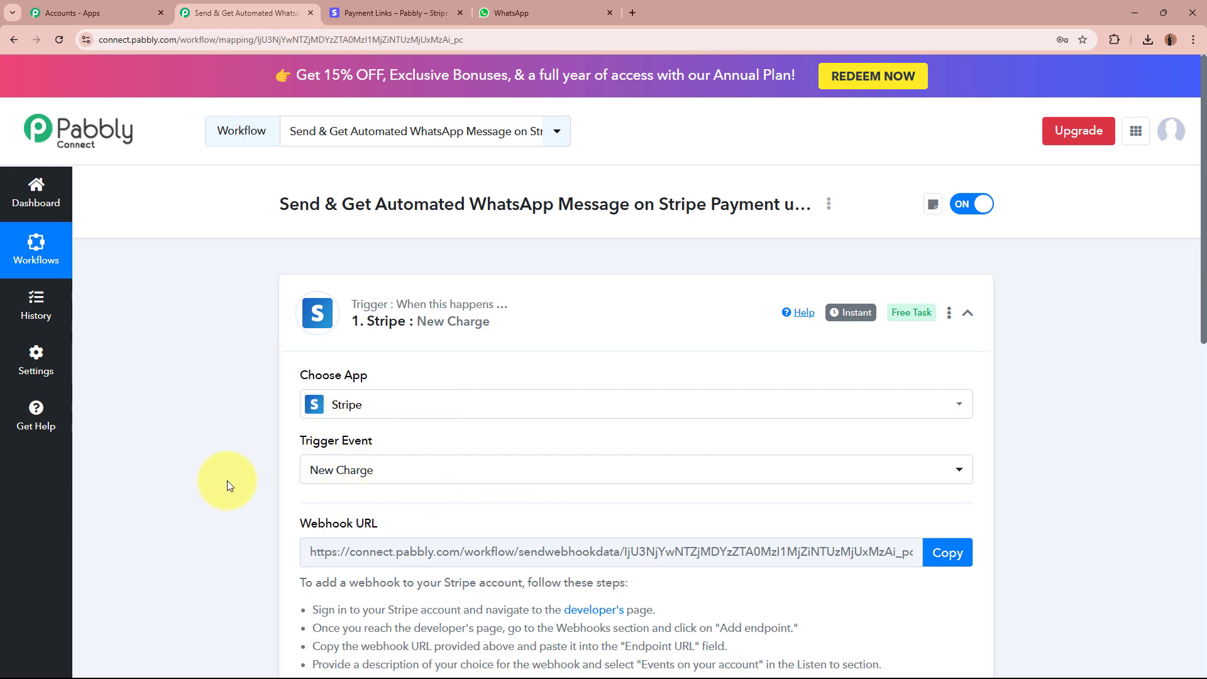
Copy the generated webhook URL so the trigger starts waiting for a webhook response.
{"action": "scroll", "coordinate": [228, 480], "scroll_direction": "down", "scroll_amount": 4}
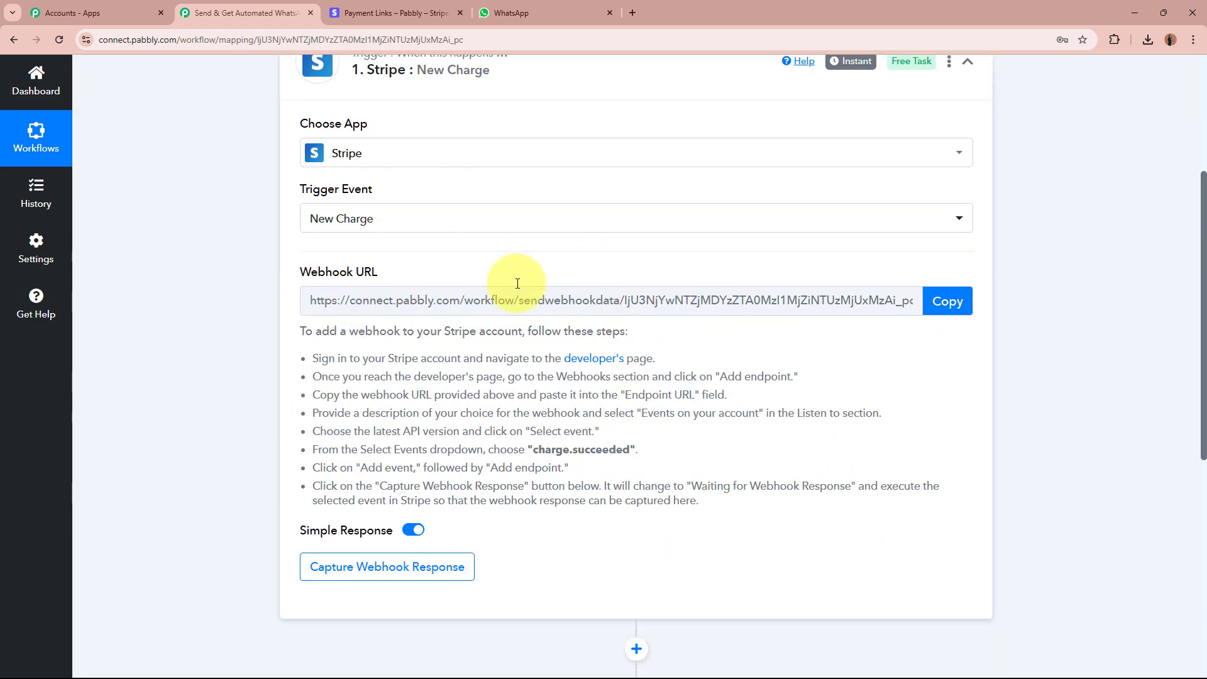
{"action": "left_click_drag", "start_coordinate": [294, 270], "coordinate": [459, 270]}
{"action": "left_click", "coordinate": [212, 349]}
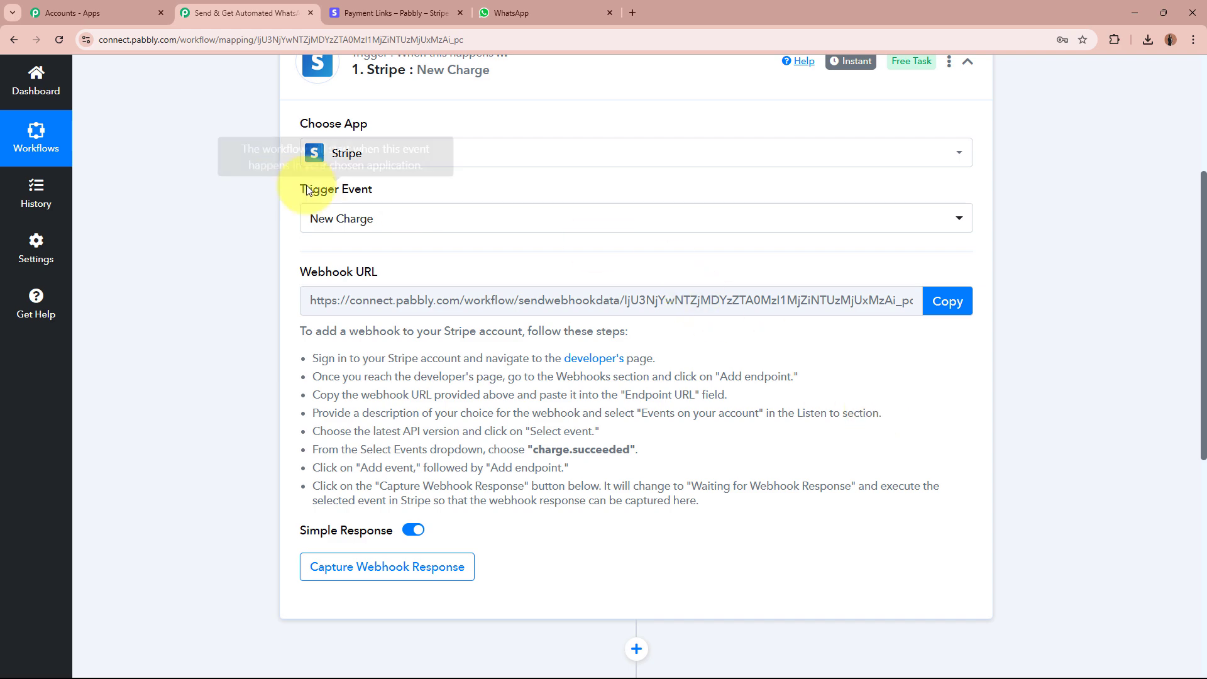
{"action": "left_click_drag", "start_coordinate": [305, 323], "coordinate": [695, 512]}
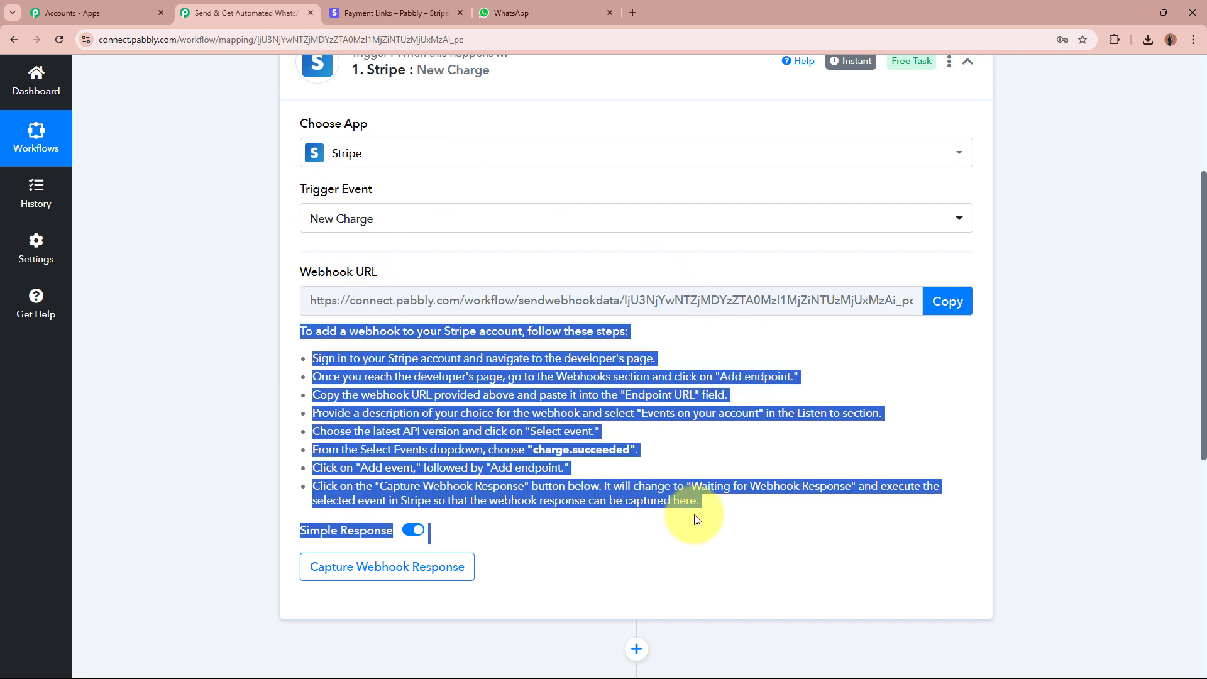
{"action": "left_click", "coordinate": [711, 489]}
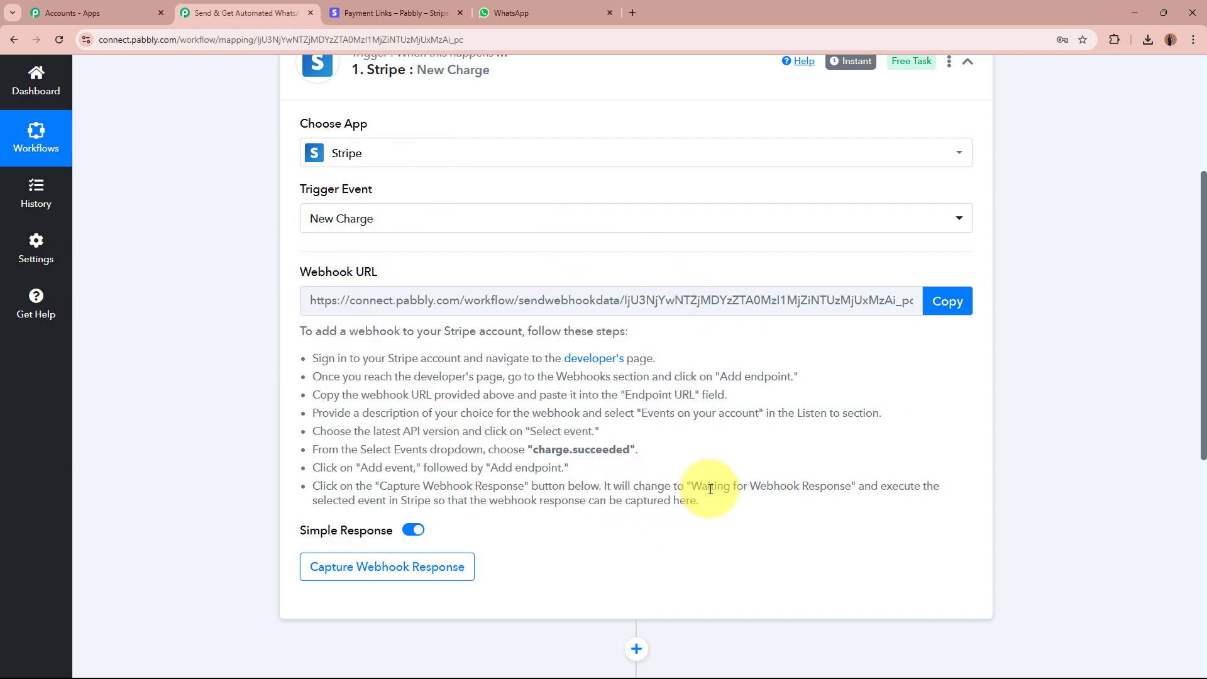
{"action": "left_click", "coordinate": [947, 301]}
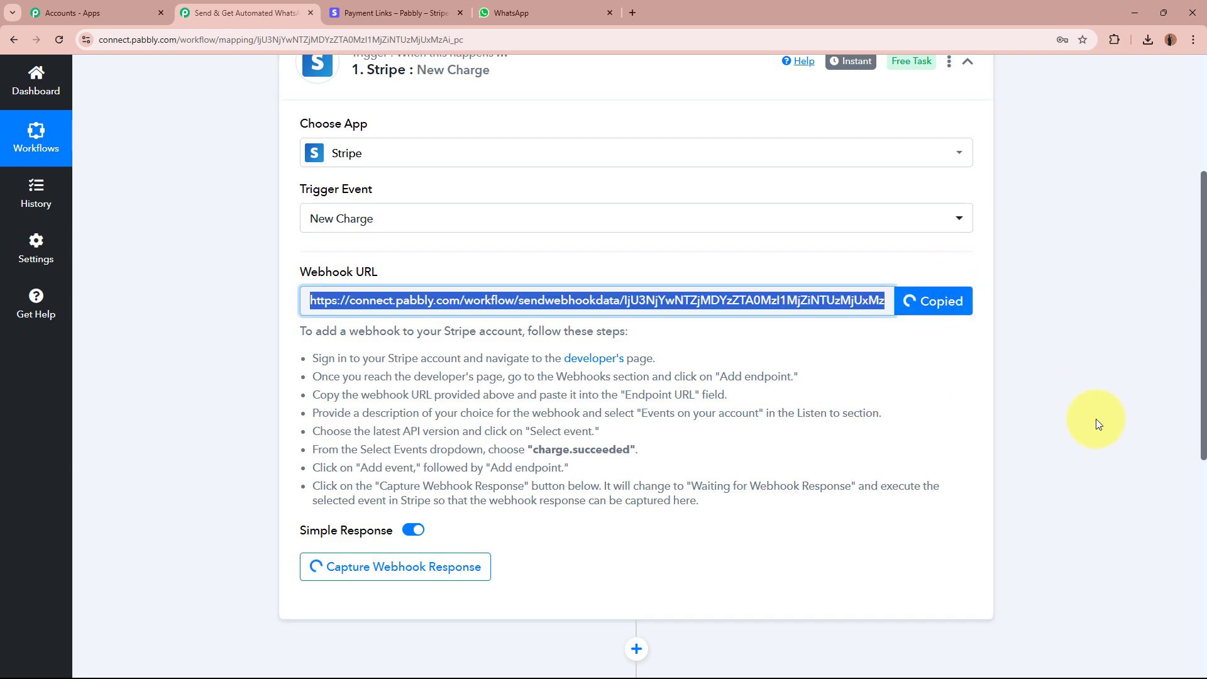
{"action": "scroll", "coordinate": [1093, 423], "scroll_direction": "up", "scroll_amount": 1}
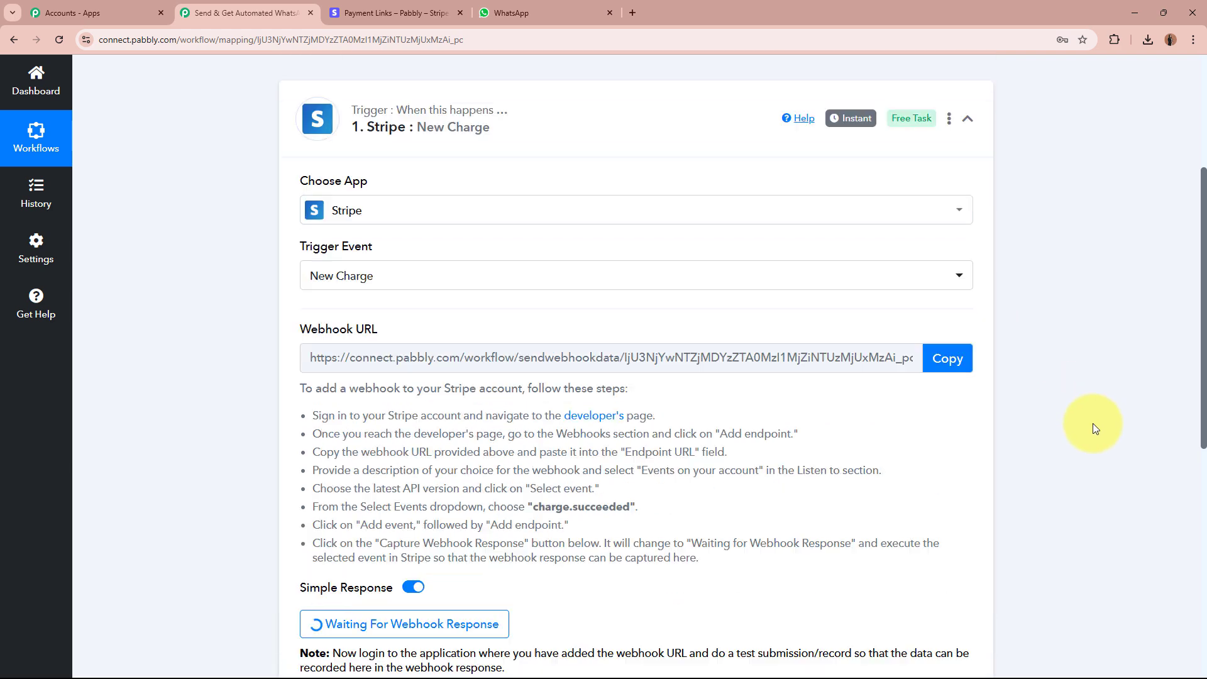
{"action": "scroll", "coordinate": [1093, 423], "scroll_direction": "up", "scroll_amount": 3}
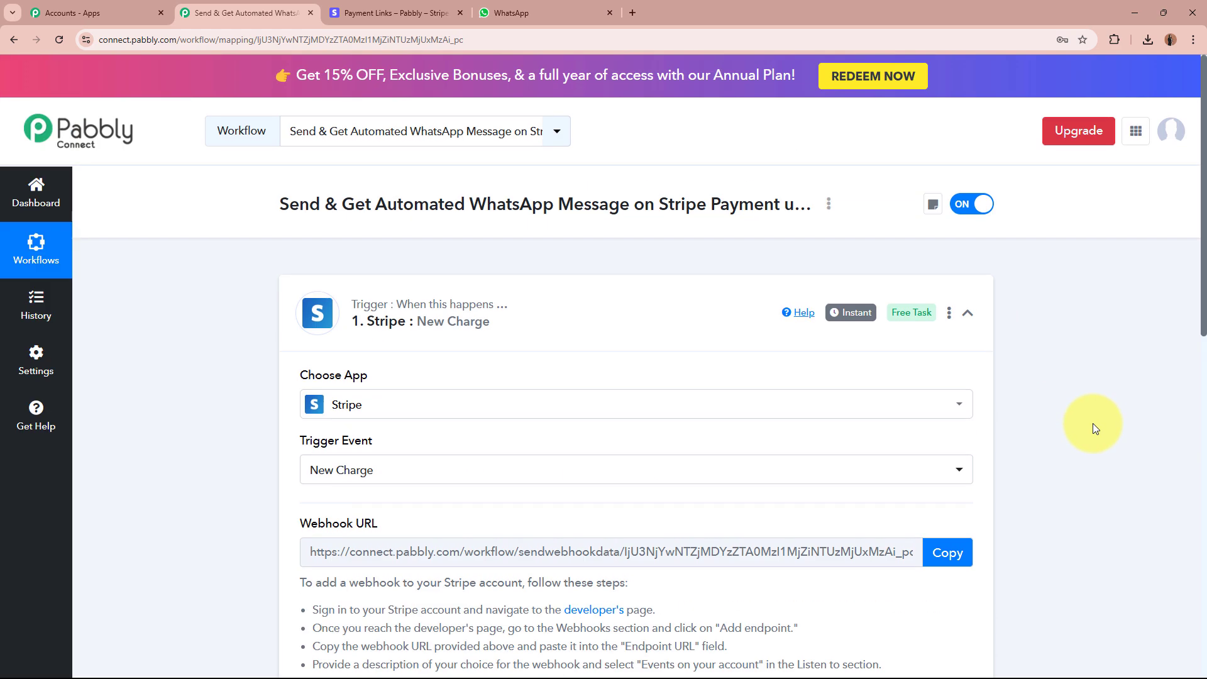
Go to Stripe's Developers > Event destinations and start adding a new webhook endpoint.
{"action": "left_click", "coordinate": [418, 13]}
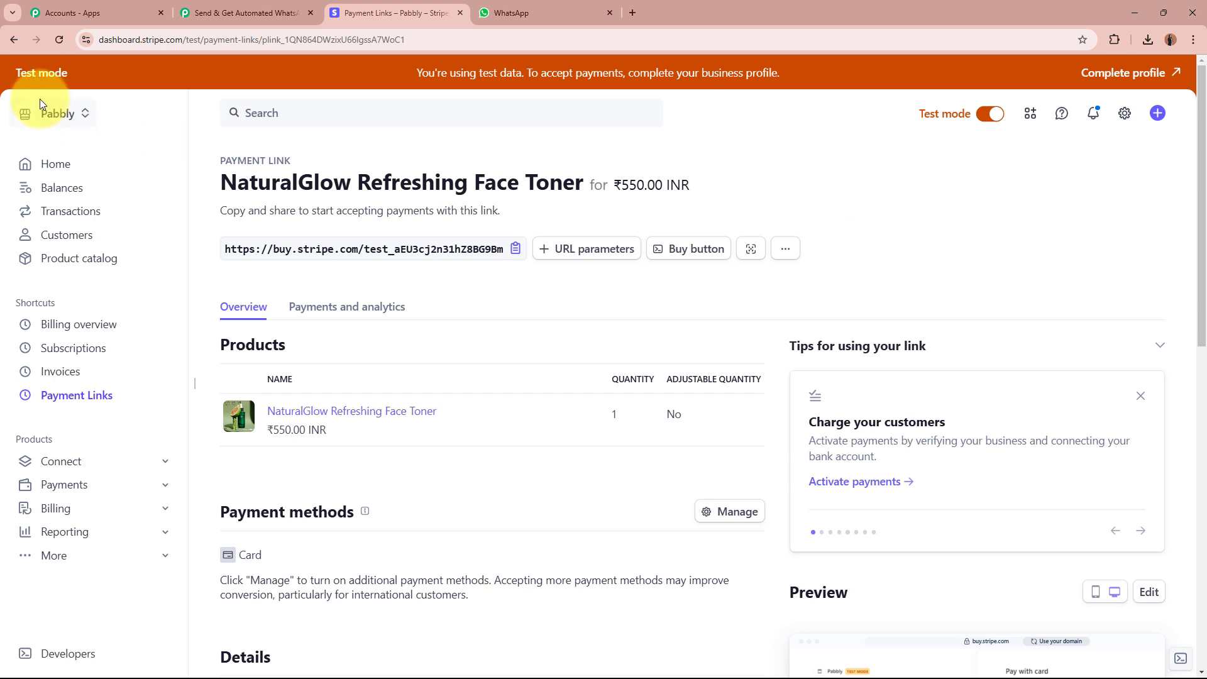
{"action": "left_click", "coordinate": [126, 657]}
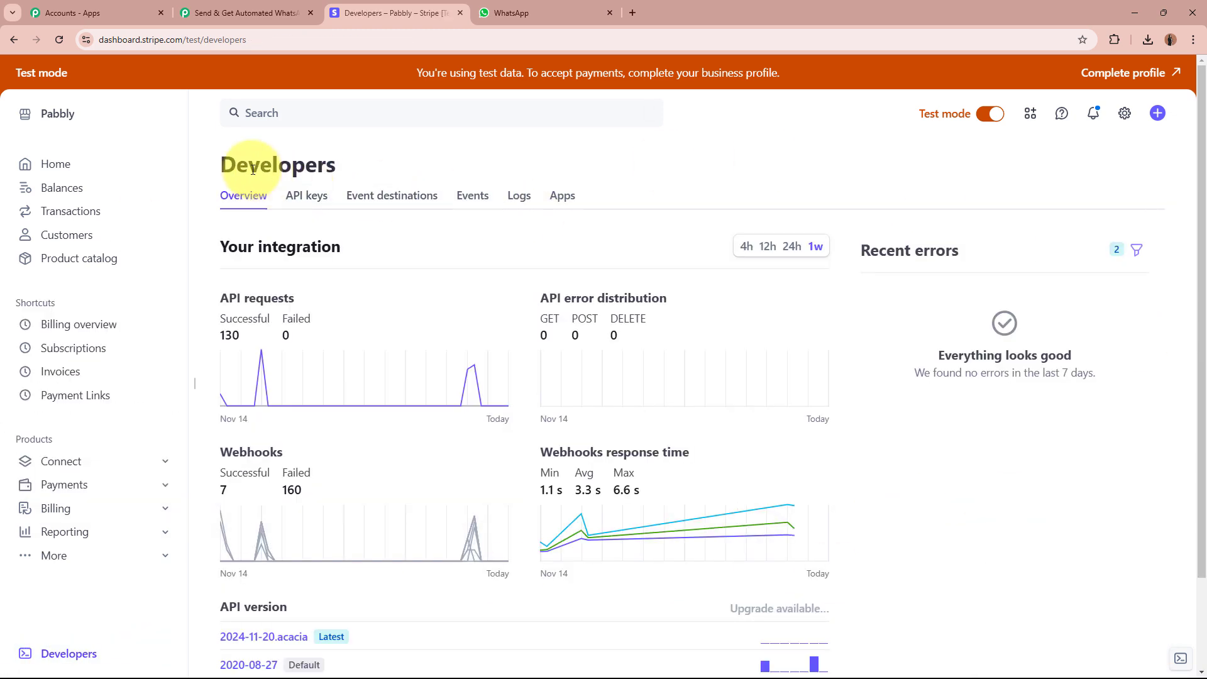
{"action": "left_click_drag", "start_coordinate": [225, 162], "coordinate": [417, 161]}
{"action": "left_click", "coordinate": [417, 161]}
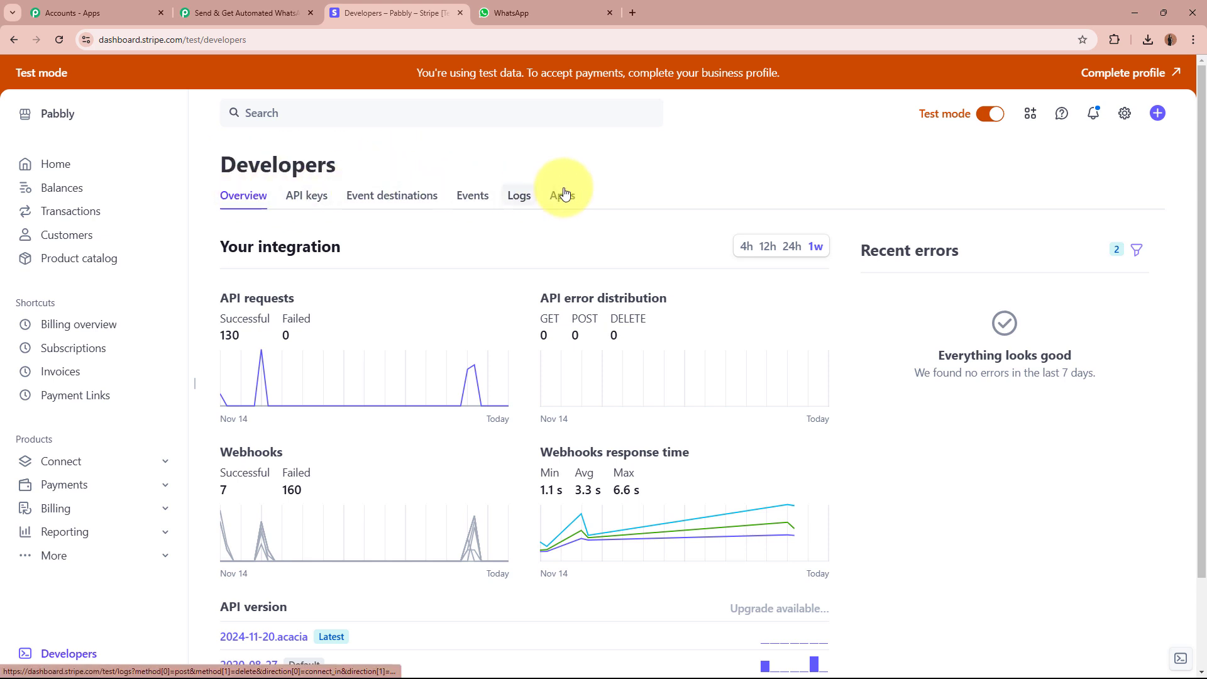
{"action": "left_click", "coordinate": [391, 197]}
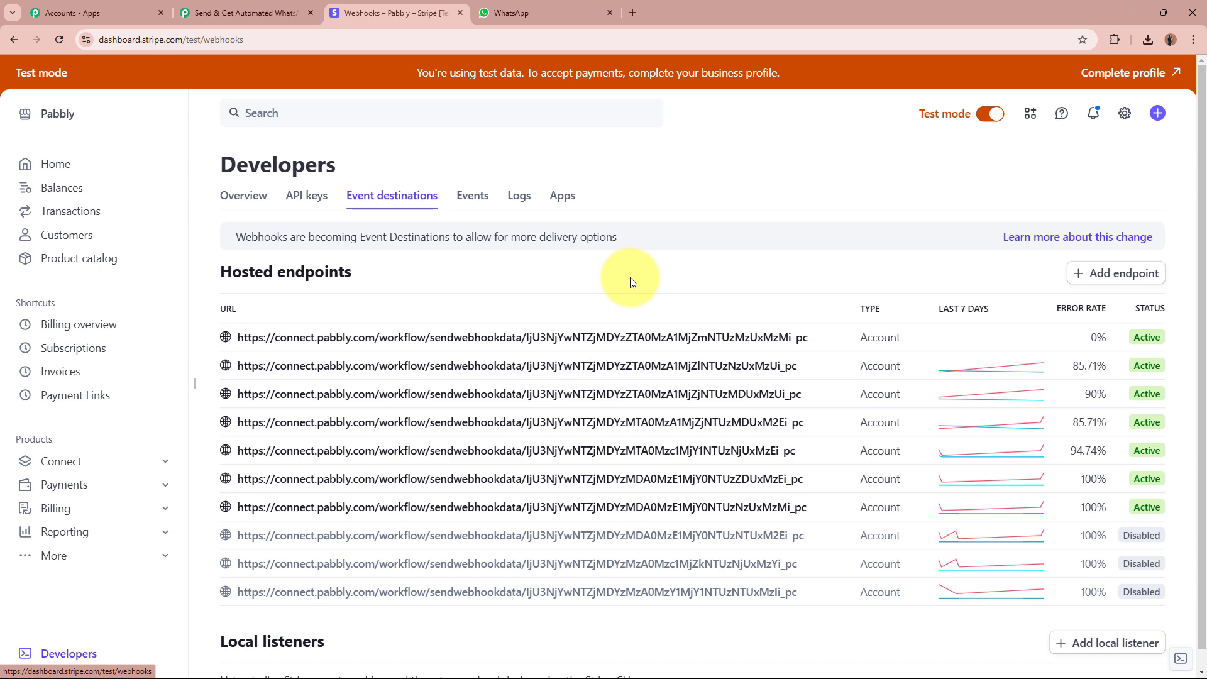
{"action": "left_click", "coordinate": [1116, 285]}
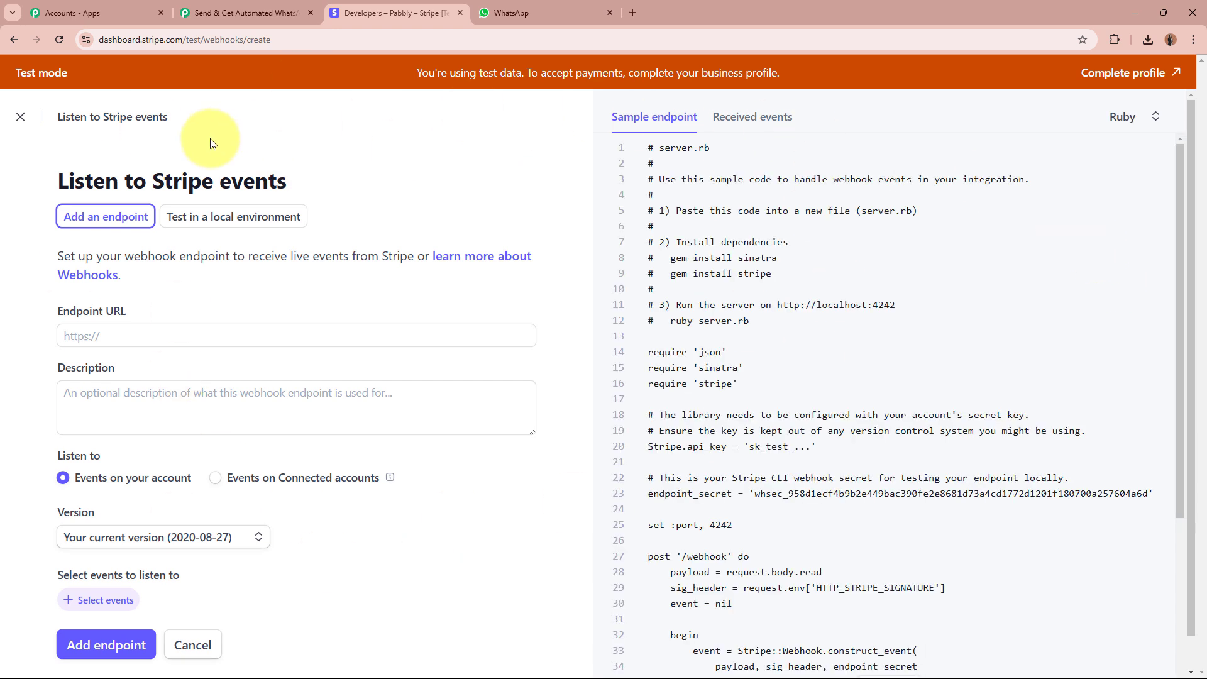
Paste the Pabbly webhook URL as the endpoint and select Latest API version 2024-11-20.acacia.
{"action": "left_click", "coordinate": [257, 342]}
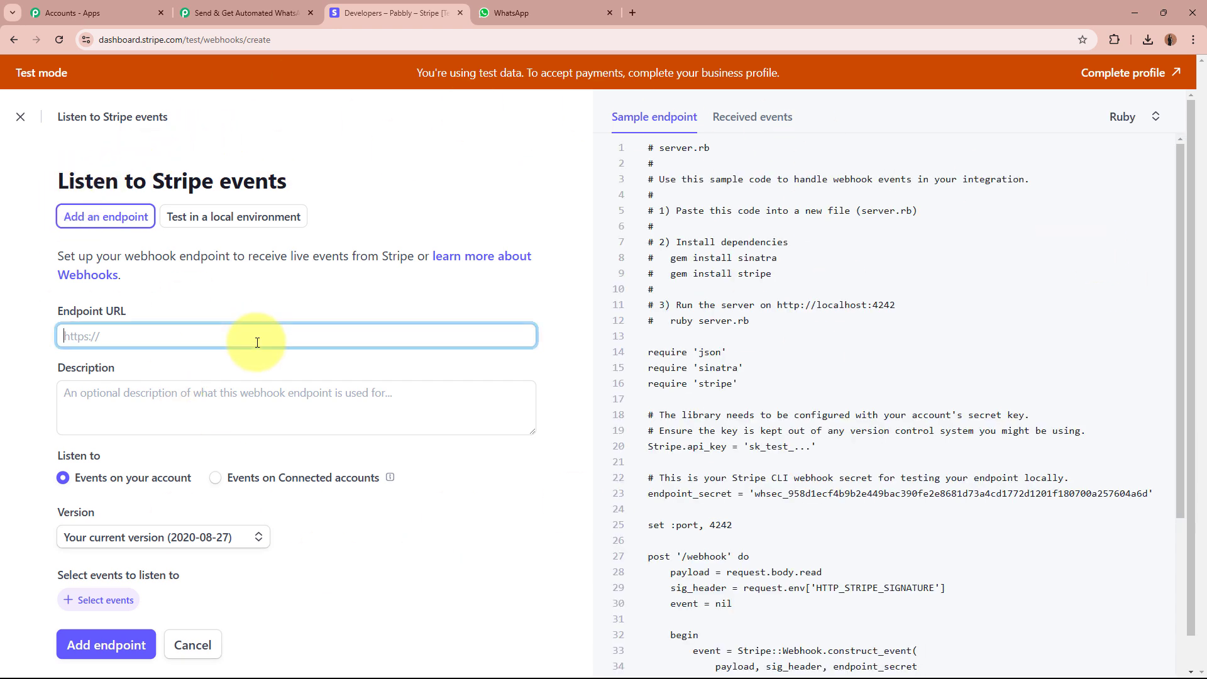
{"action": "key", "text": "ctrl+v"}
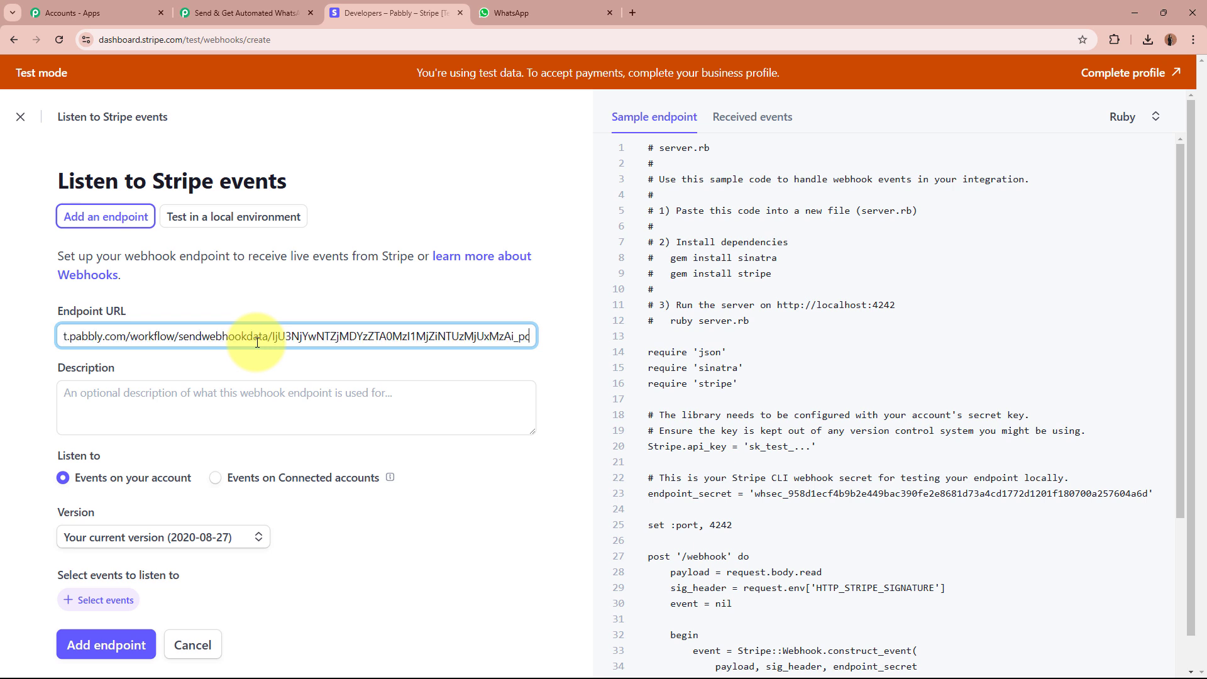
{"action": "left_click", "coordinate": [250, 388]}
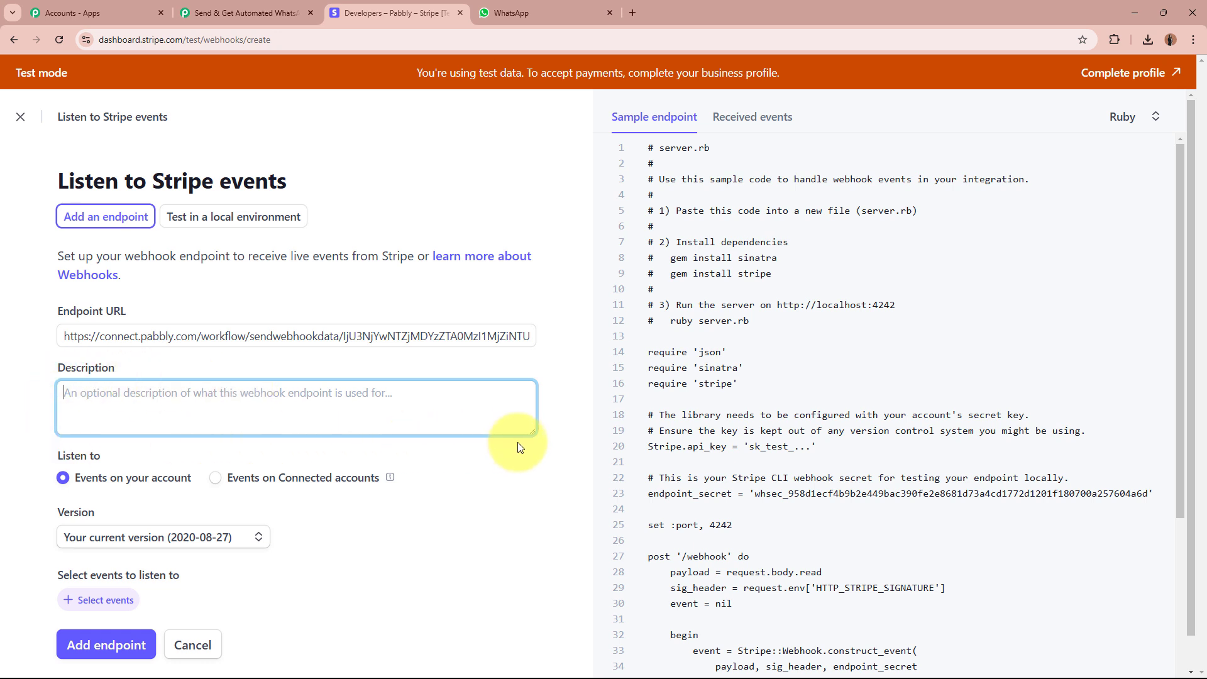
{"action": "left_click", "coordinate": [486, 467]}
{"action": "scroll", "coordinate": [459, 372], "scroll_direction": "down", "scroll_amount": 1}
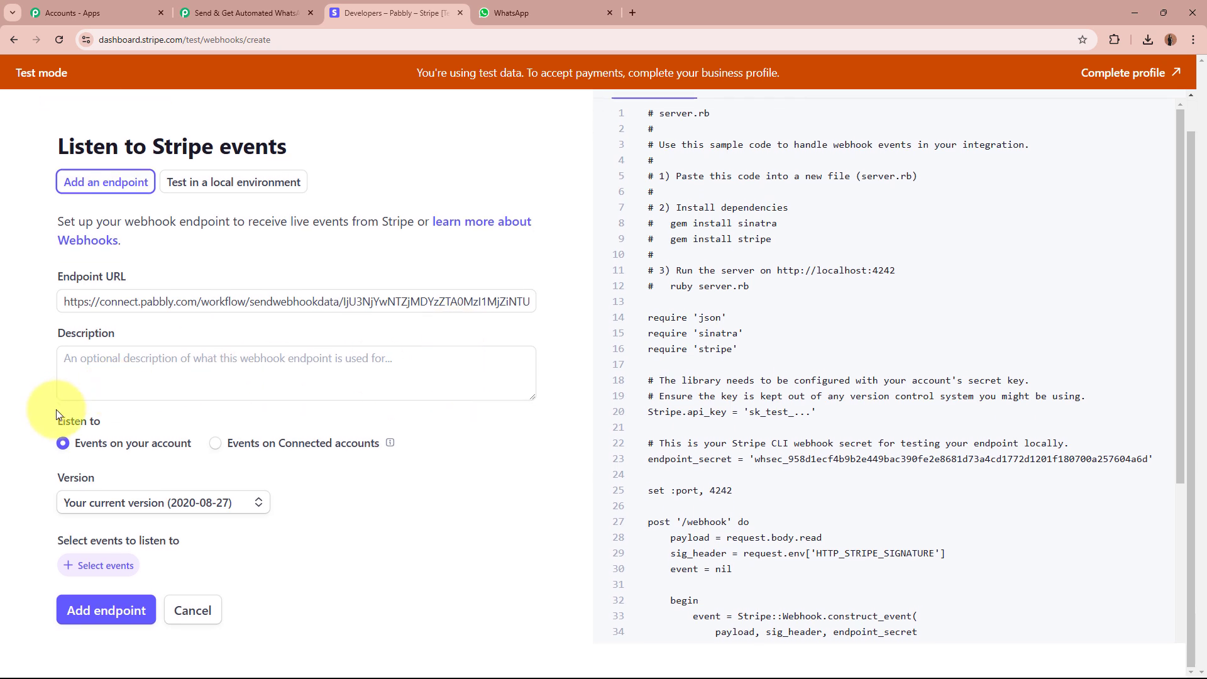
{"action": "left_click_drag", "start_coordinate": [55, 414], "coordinate": [103, 420]}
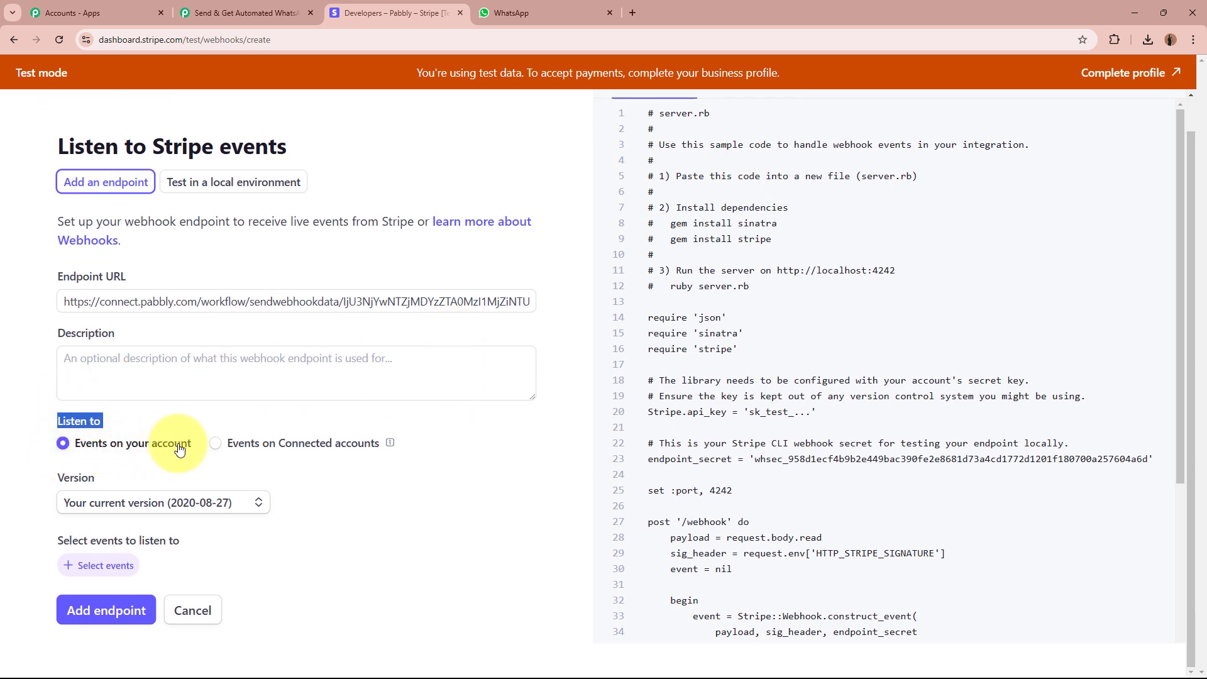
{"action": "left_click", "coordinate": [139, 491]}
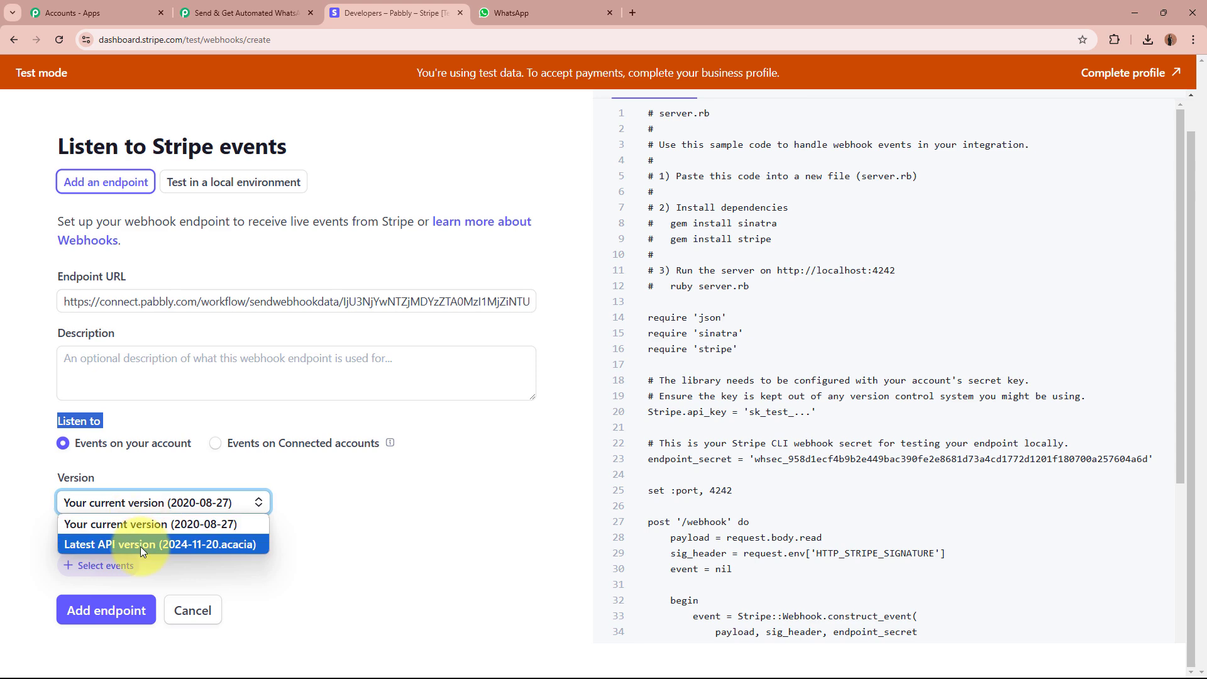
{"action": "left_click", "coordinate": [141, 545]}
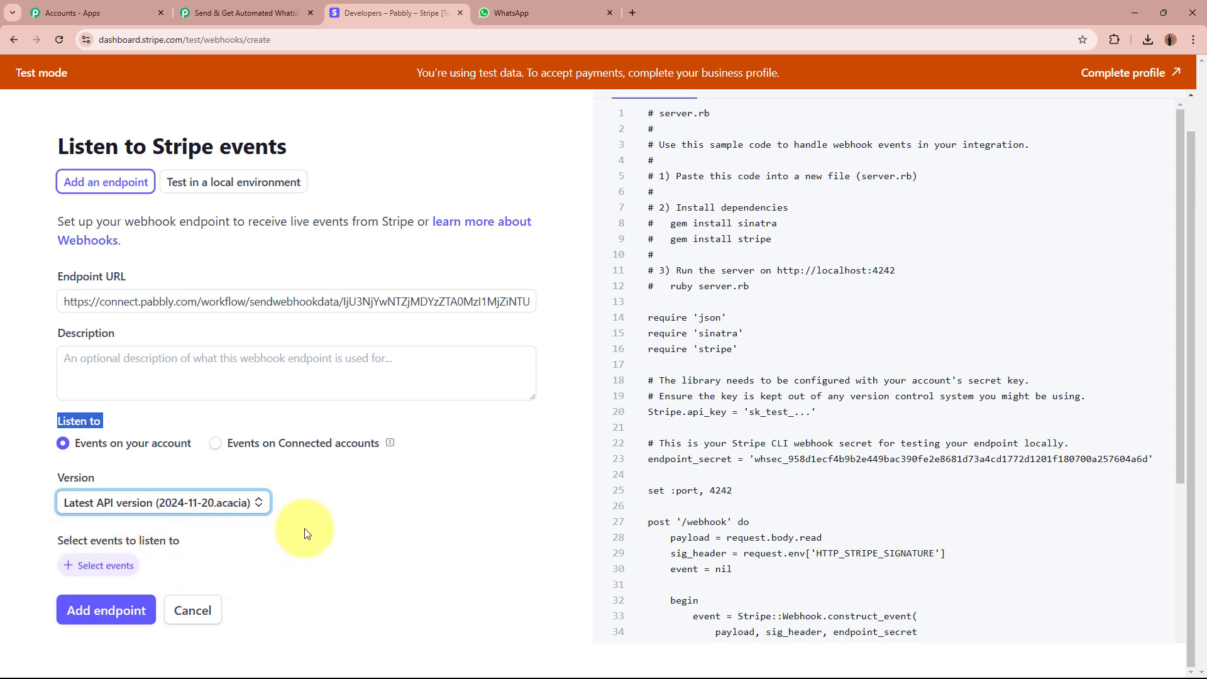
Check the charge.succeeded event name in Pabbly's instructions, then return to the Stripe form.
{"action": "left_click", "coordinate": [287, 20]}
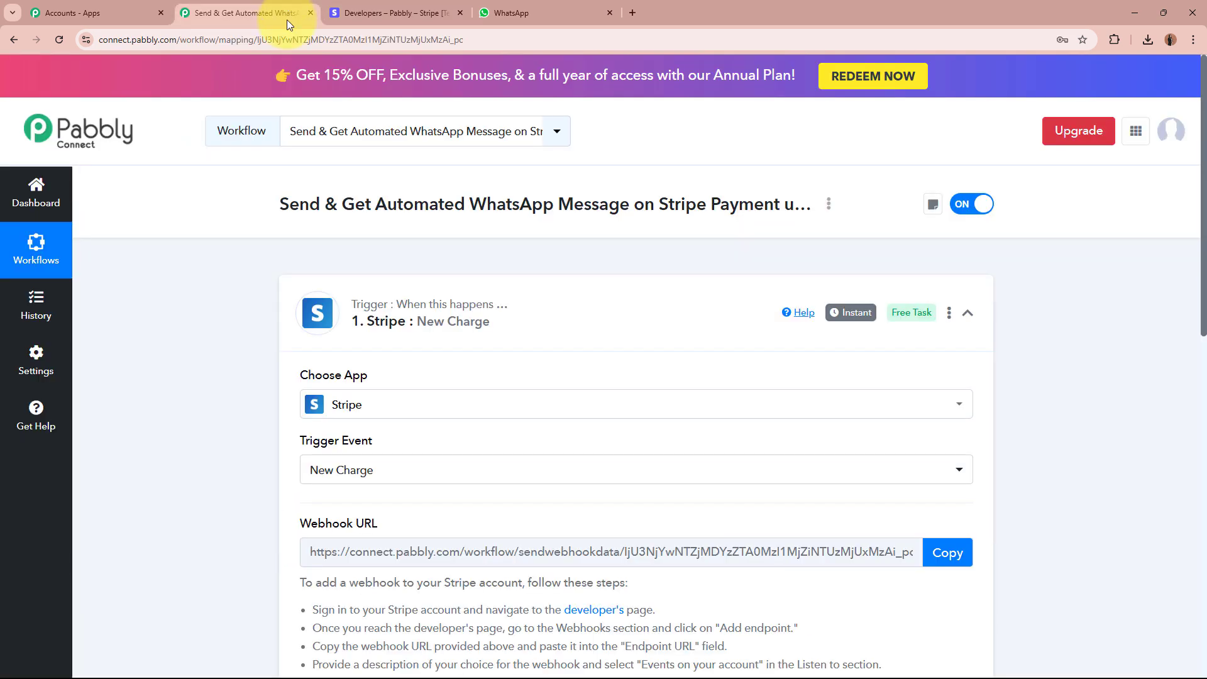
{"action": "scroll", "coordinate": [409, 431], "scroll_direction": "down", "scroll_amount": 5}
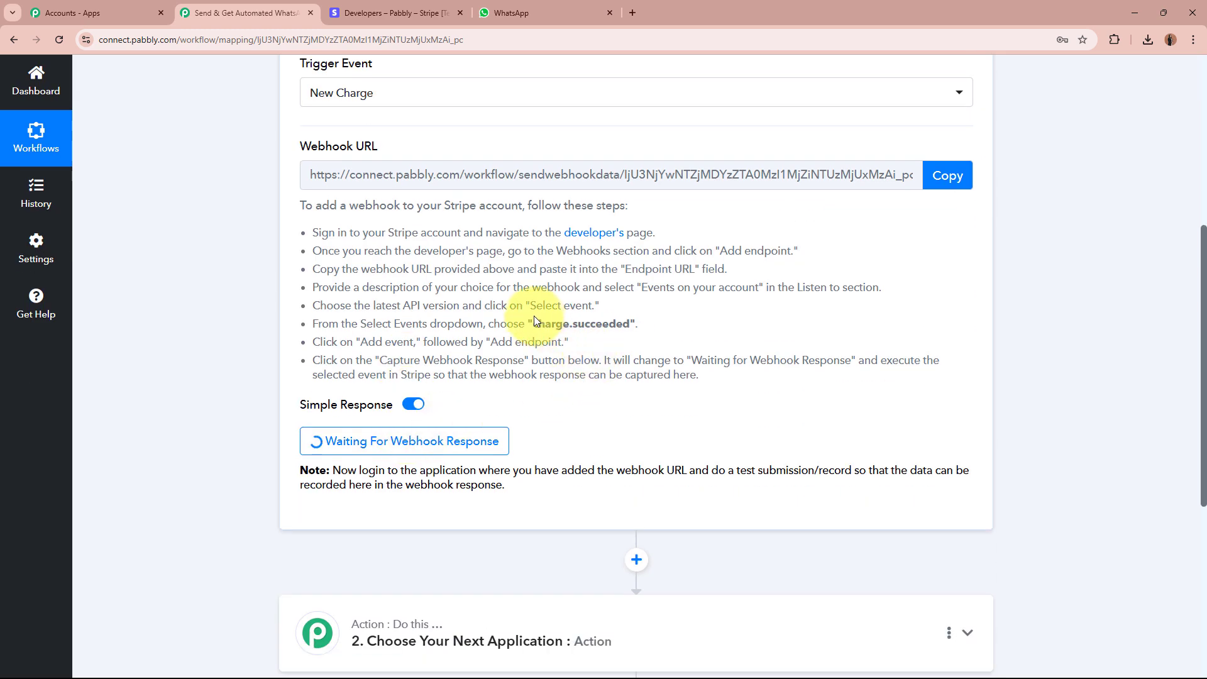
{"action": "left_click_drag", "start_coordinate": [534, 326], "coordinate": [626, 326]}
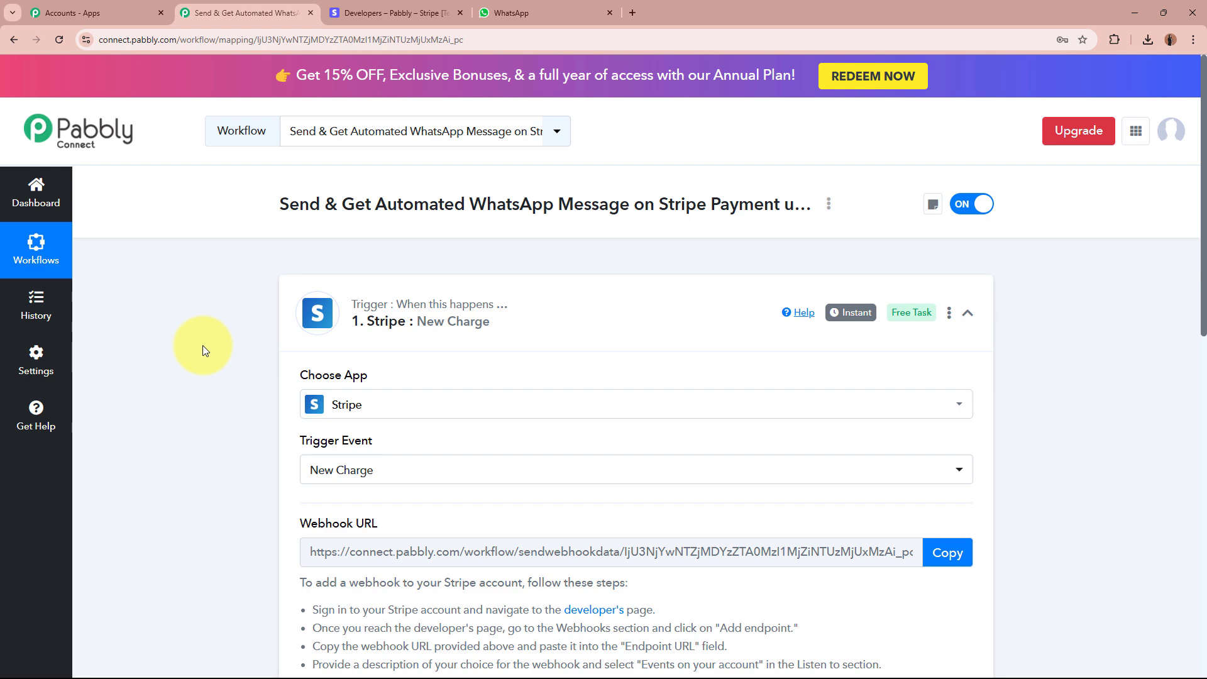
{"action": "left_click", "coordinate": [385, 7]}
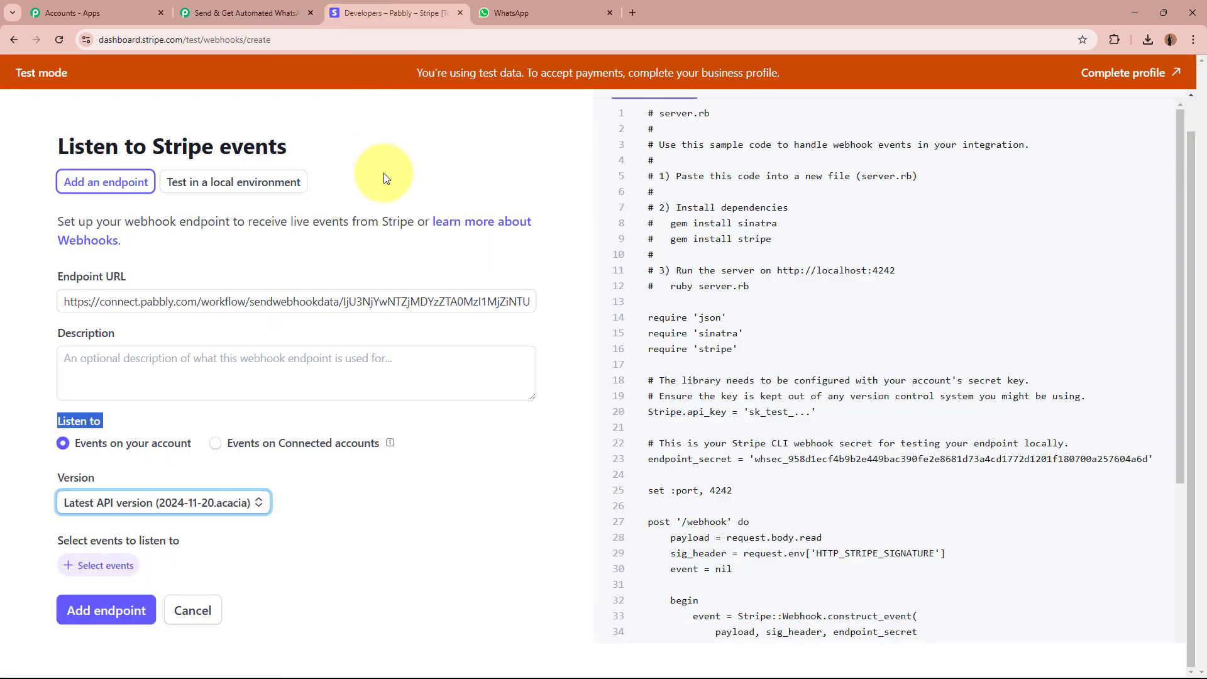
Select only the charge.succeeded event under Charge and add the webhook endpoint.
{"action": "left_click", "coordinate": [111, 566]}
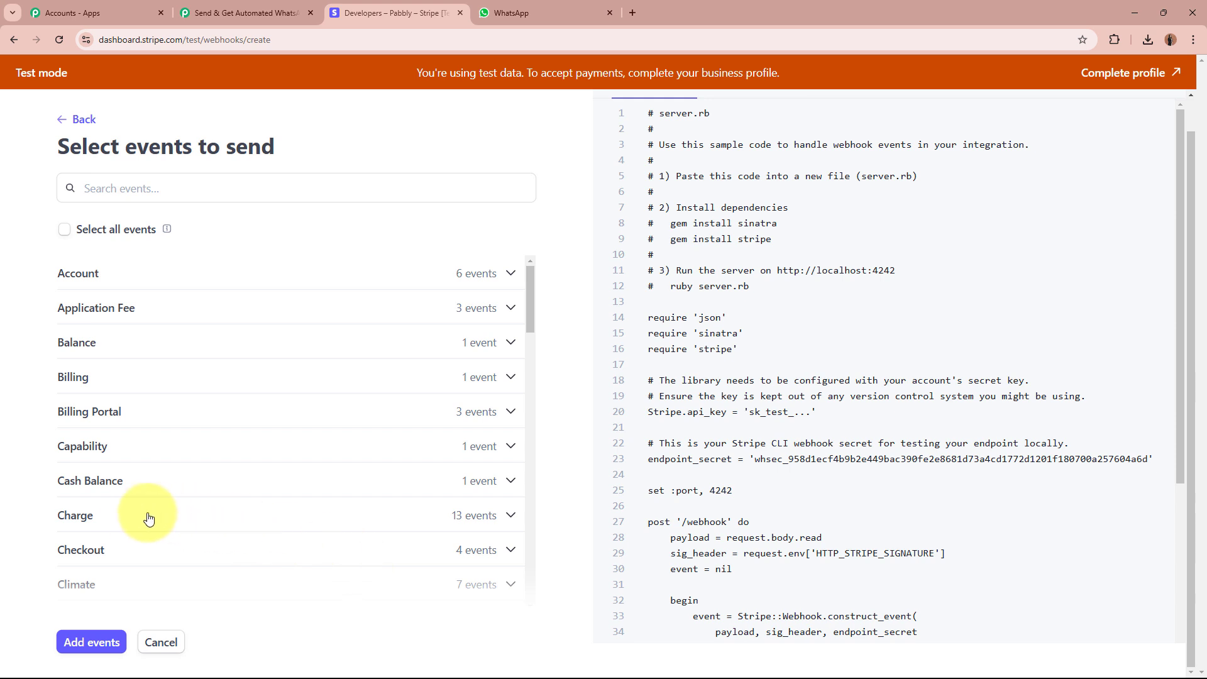
{"action": "scroll", "coordinate": [149, 518], "scroll_direction": "down", "scroll_amount": 2}
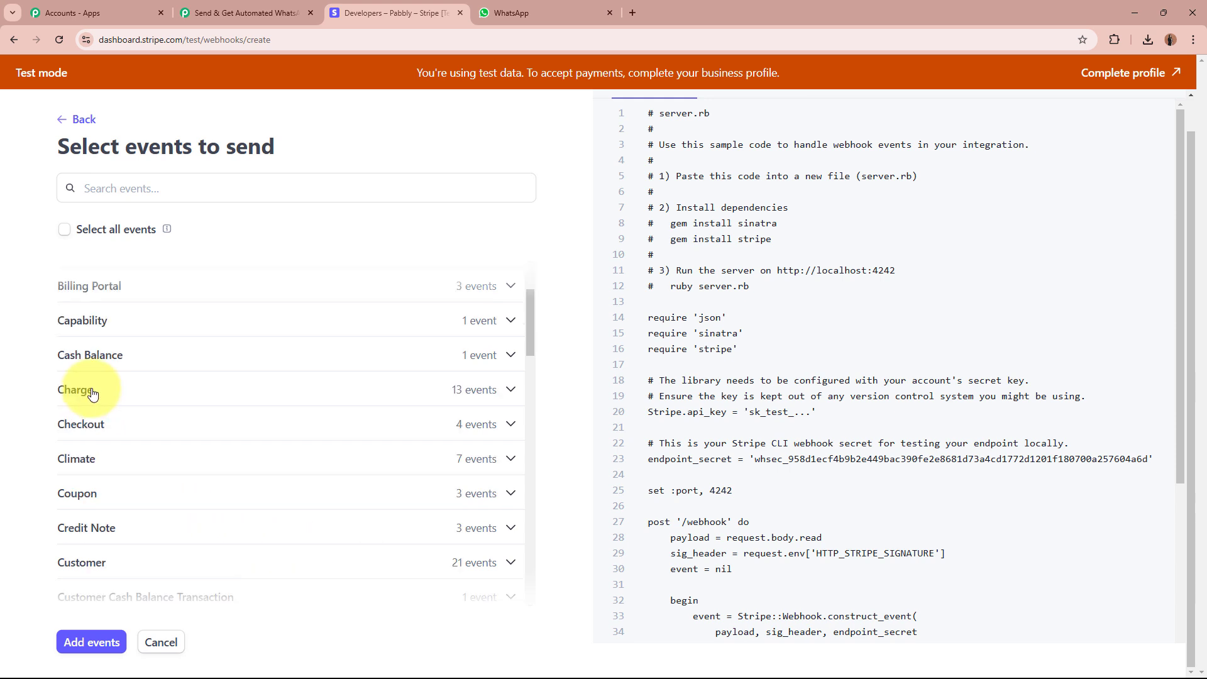
{"action": "left_click", "coordinate": [481, 389]}
{"action": "scroll", "coordinate": [445, 447], "scroll_direction": "down", "scroll_amount": 4}
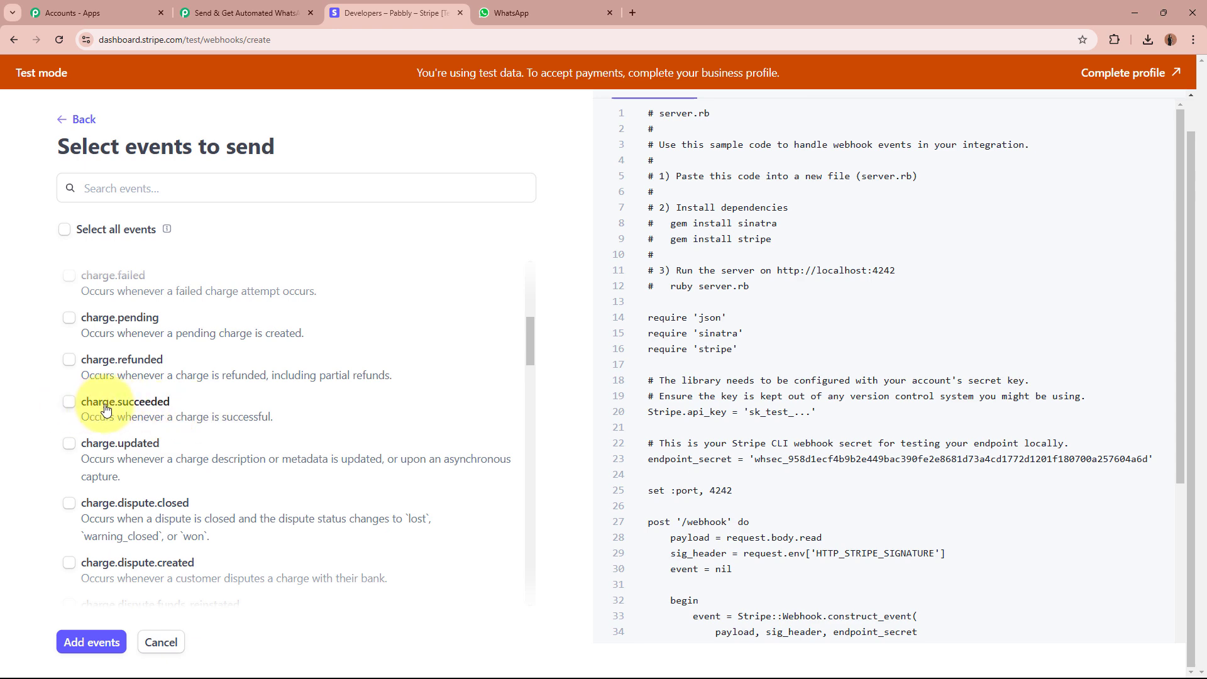
{"action": "left_click", "coordinate": [68, 408]}
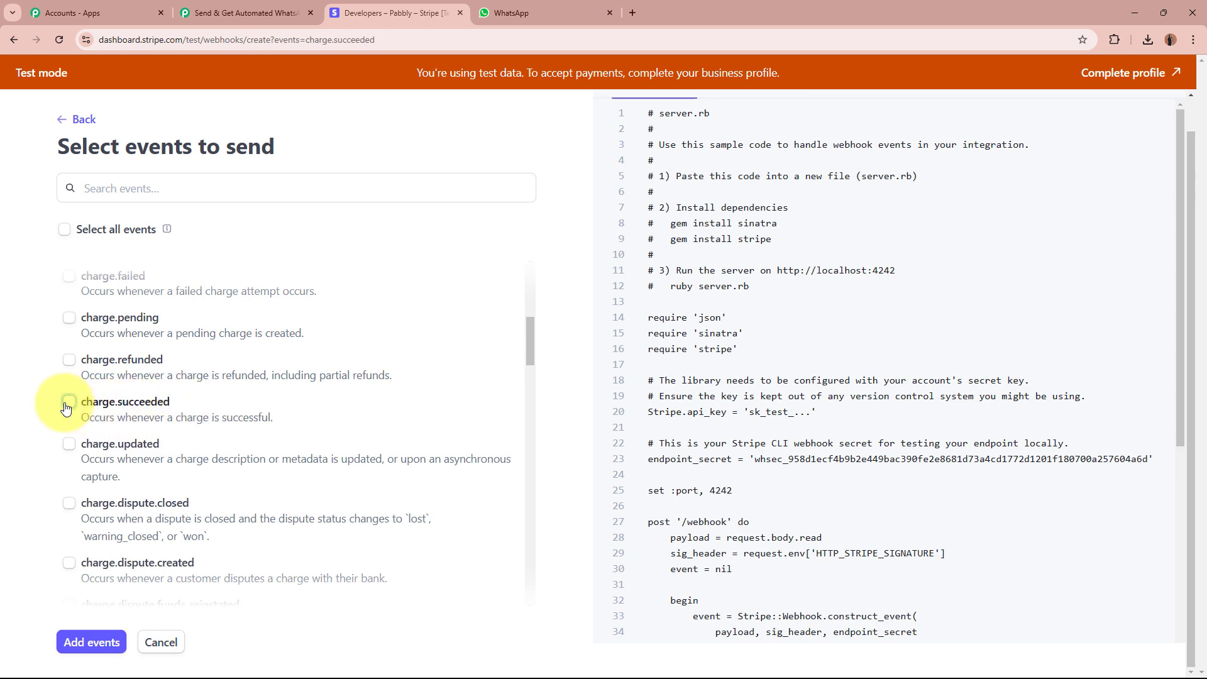
{"action": "left_click", "coordinate": [92, 642]}
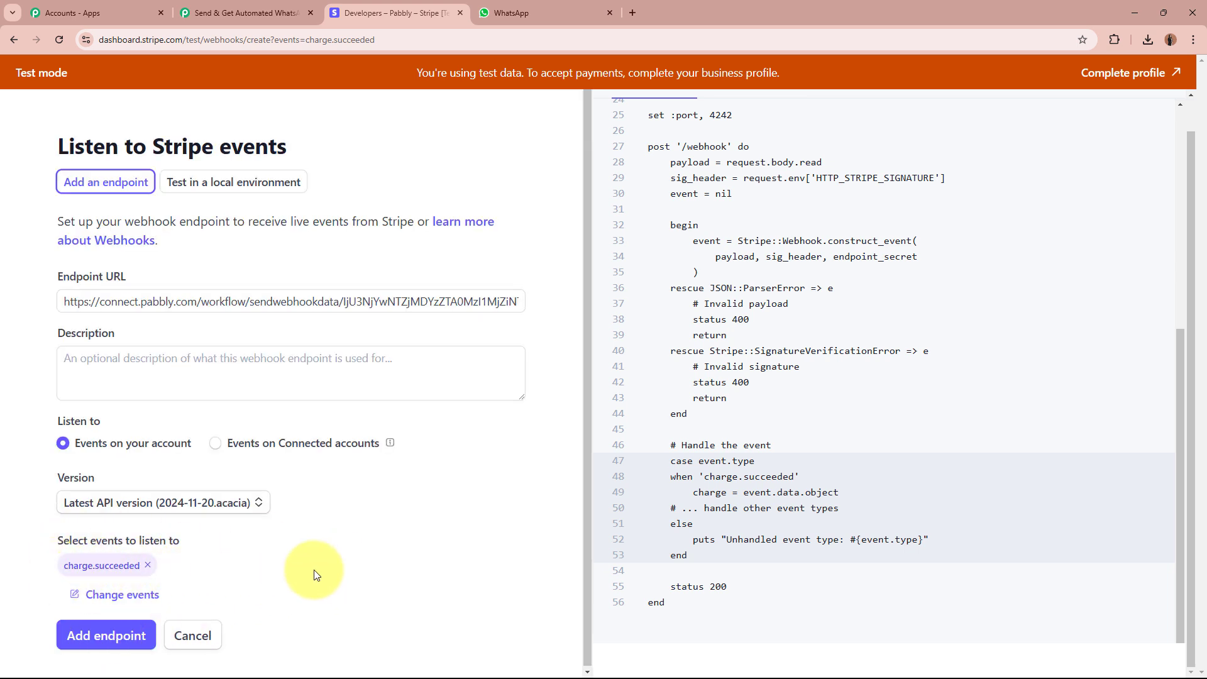
{"action": "left_click", "coordinate": [107, 647]}
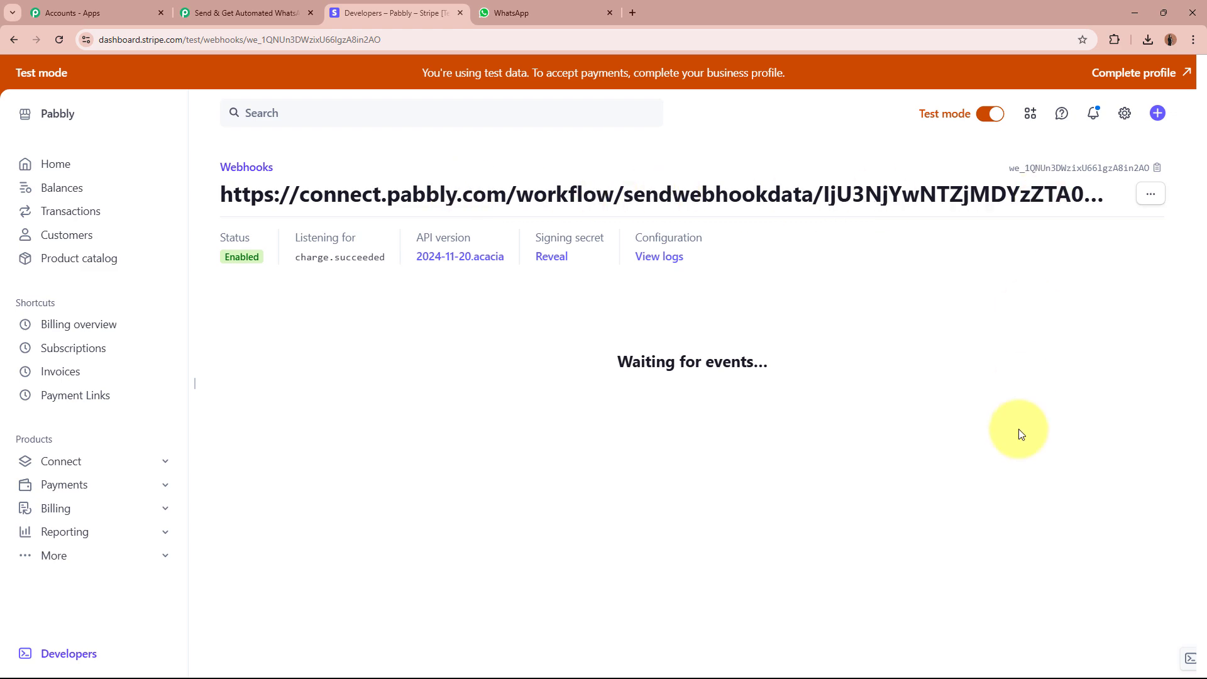
{"action": "left_click", "coordinate": [257, 12]}
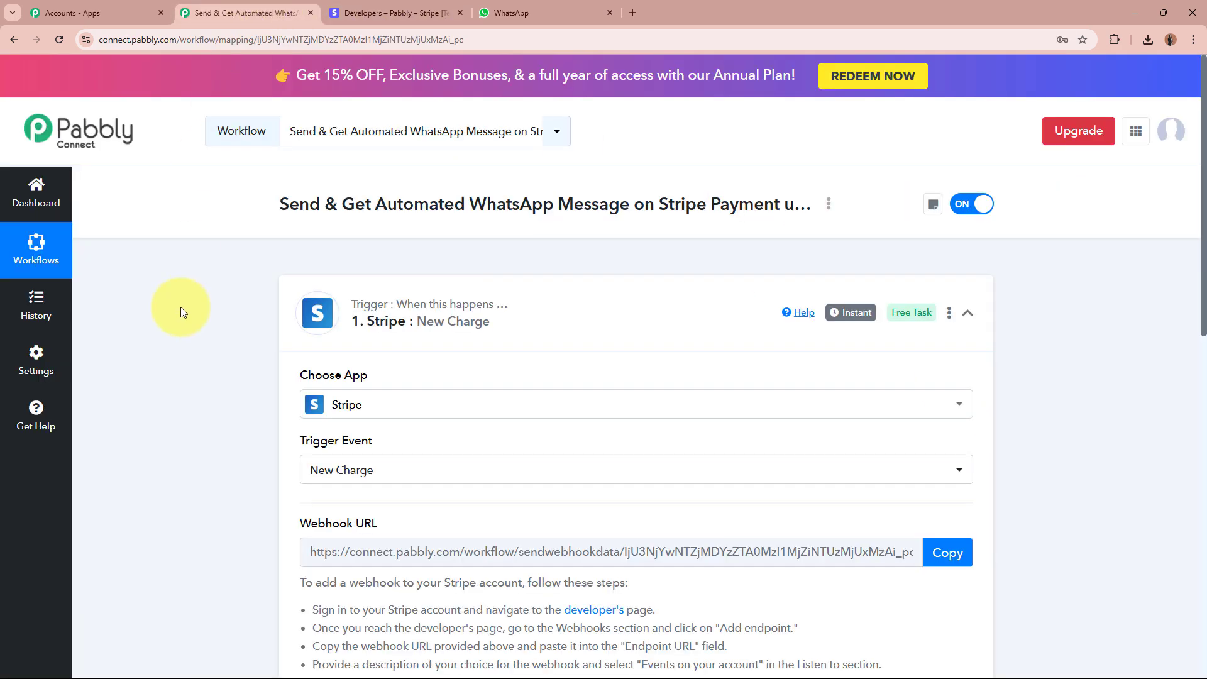
{"action": "scroll", "coordinate": [180, 307], "scroll_direction": "down", "scroll_amount": 5}
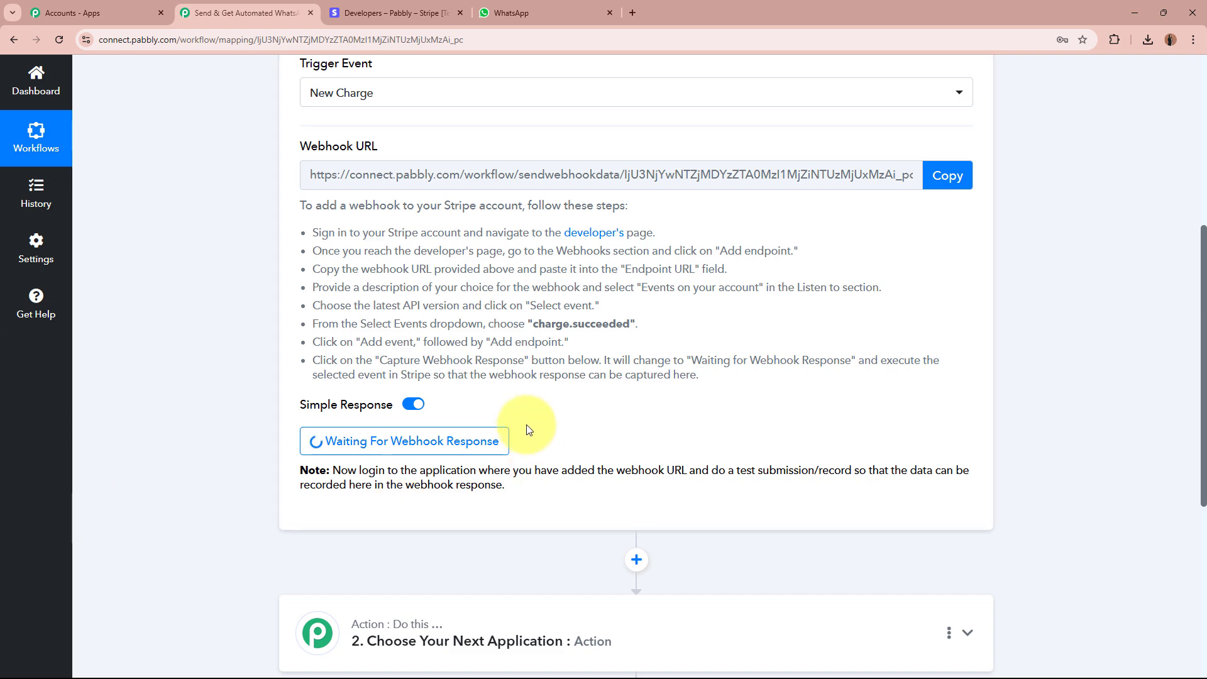
{"action": "scroll", "coordinate": [179, 410], "scroll_direction": "up", "scroll_amount": 6}
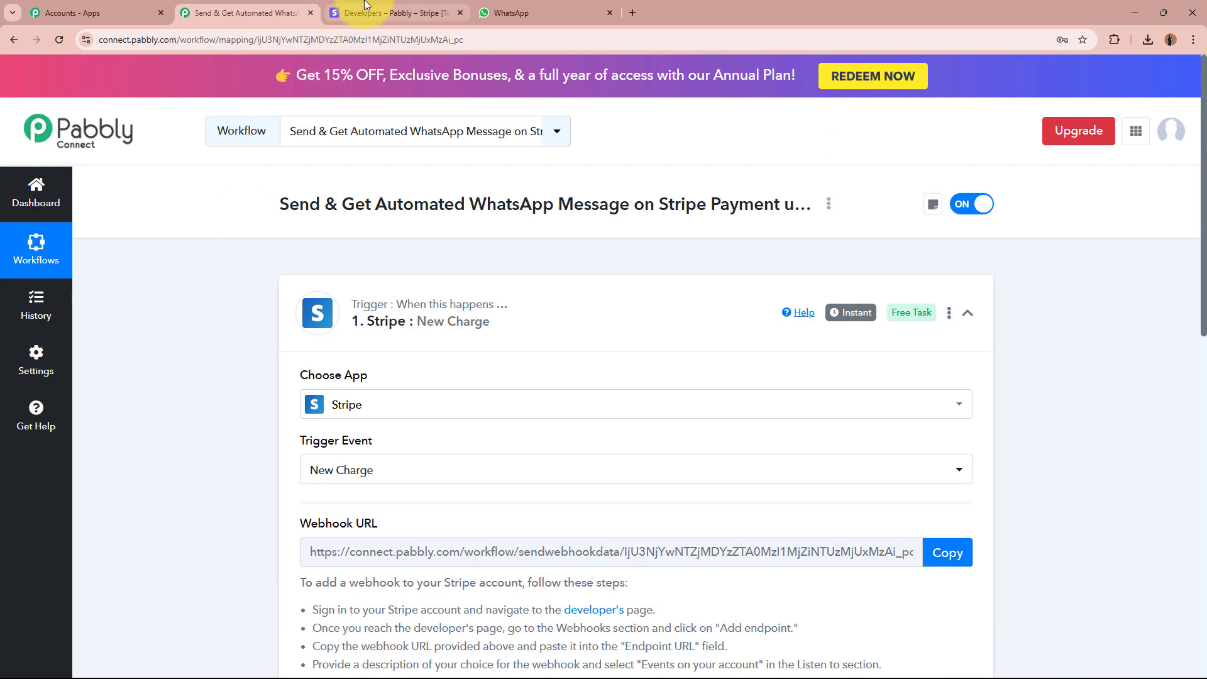
{"action": "left_click", "coordinate": [367, 7]}
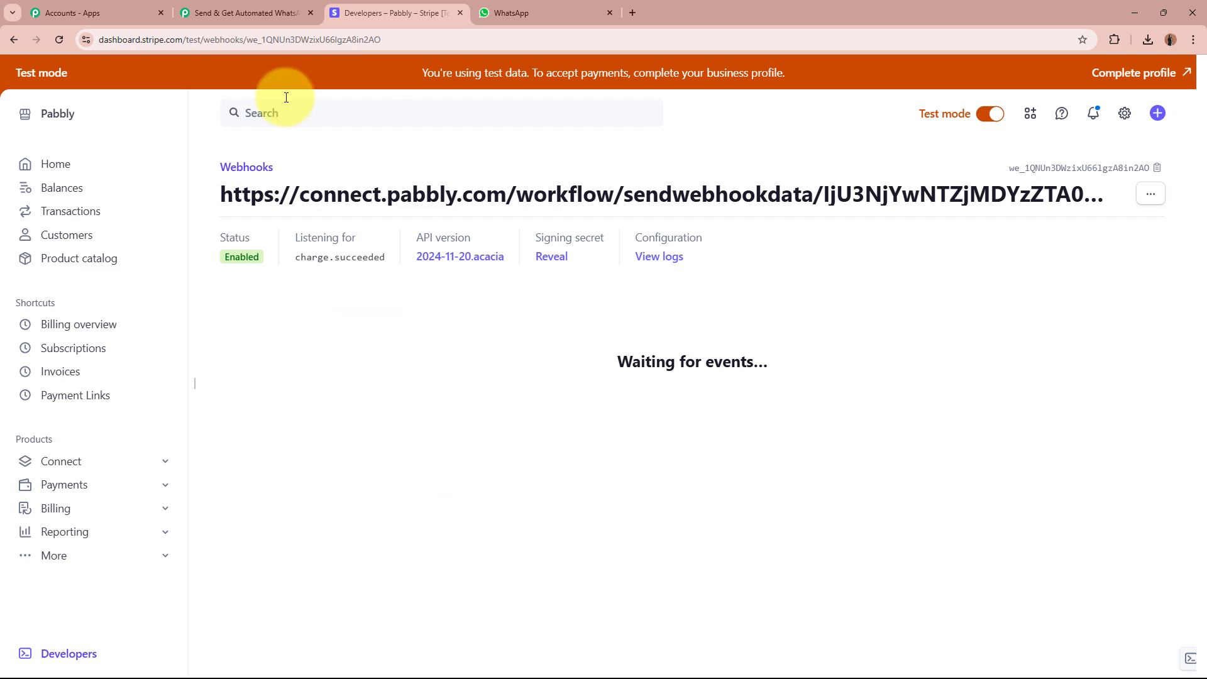
{"action": "left_click", "coordinate": [260, 15]}
{"action": "scroll", "coordinate": [202, 288], "scroll_direction": "down", "scroll_amount": 6}
{"action": "scroll", "coordinate": [261, 361], "scroll_direction": "down", "scroll_amount": 4}
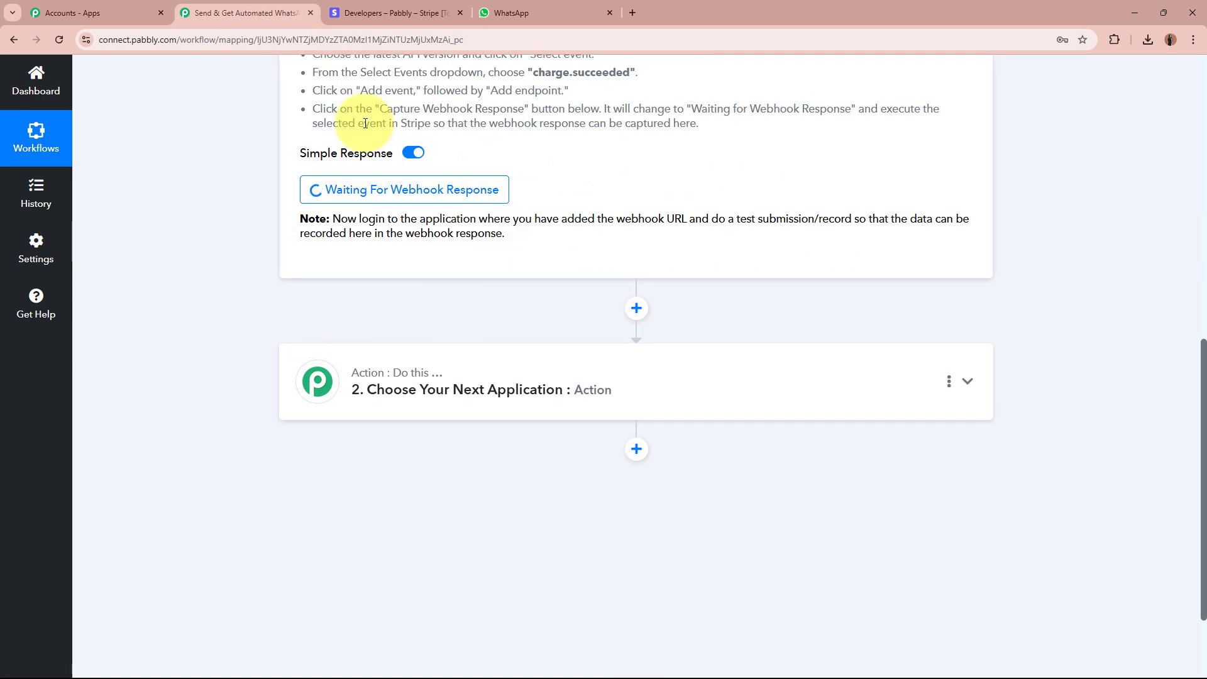
{"action": "scroll", "coordinate": [234, 241], "scroll_direction": "up", "scroll_amount": 10}
{"action": "left_click", "coordinate": [390, 13]}
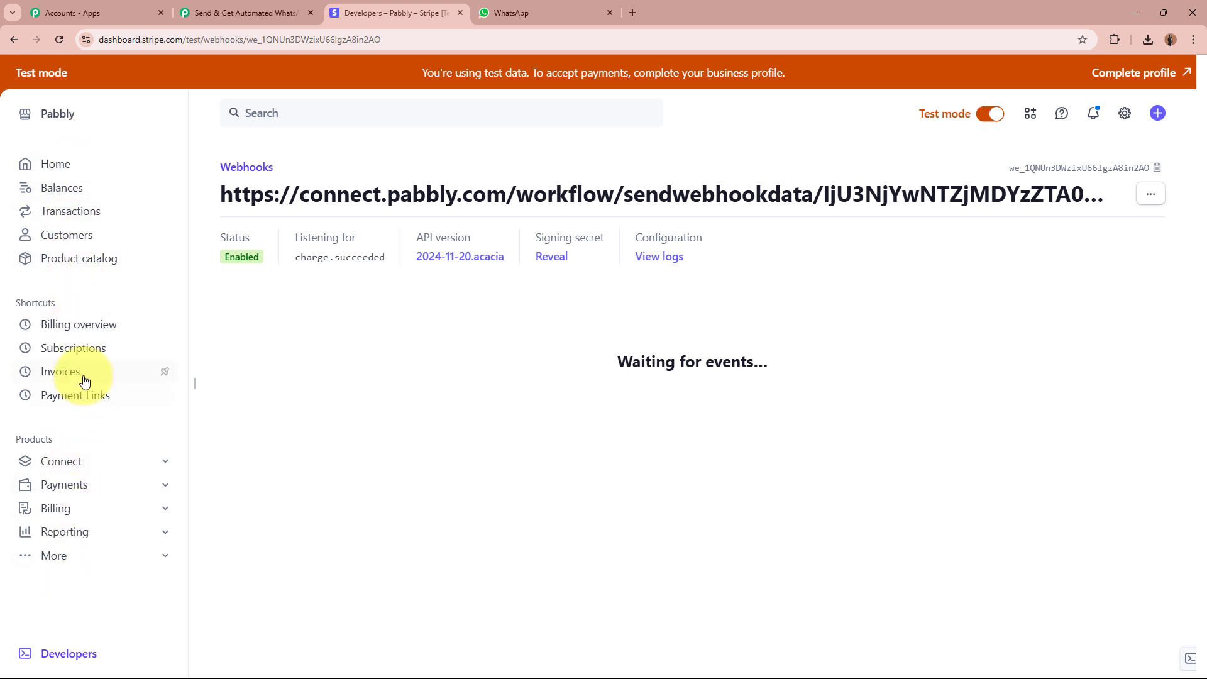
Copy the NaturalGlow Refreshing Face Toner payment link URL and load its ₹550.00 checkout page in a new tab.
{"action": "left_click", "coordinate": [83, 395]}
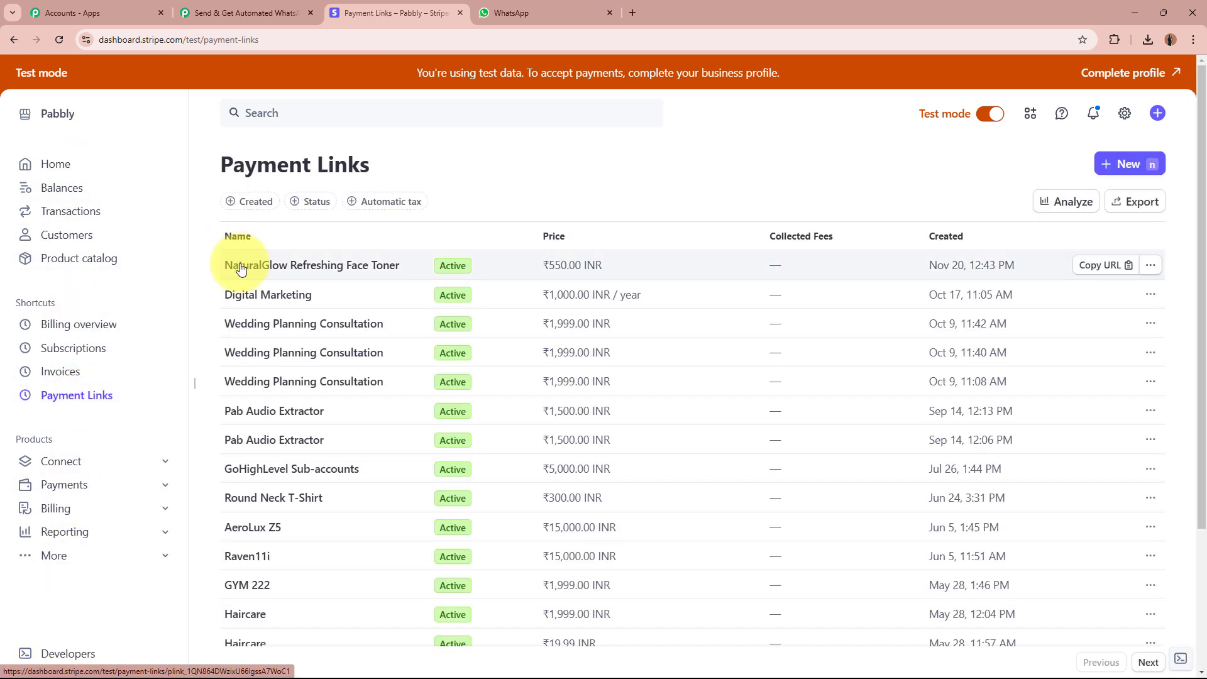
{"action": "left_click", "coordinate": [346, 275]}
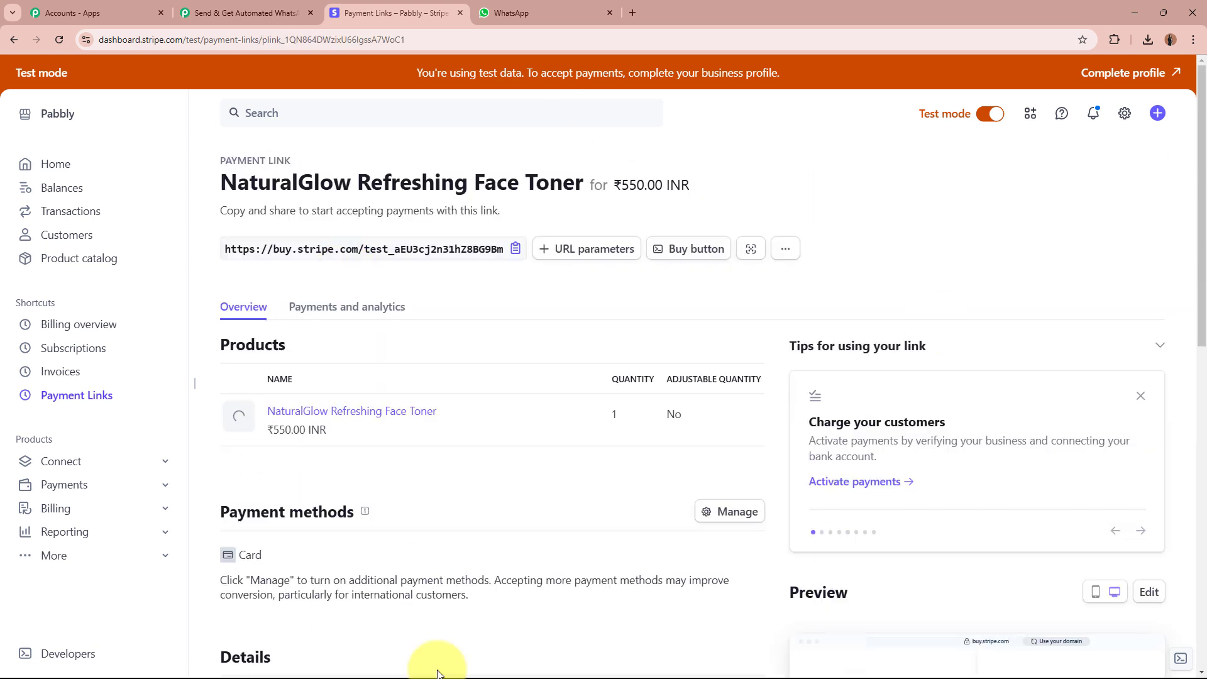
{"action": "left_click", "coordinate": [515, 249]}
{"action": "left_click", "coordinate": [632, 13]}
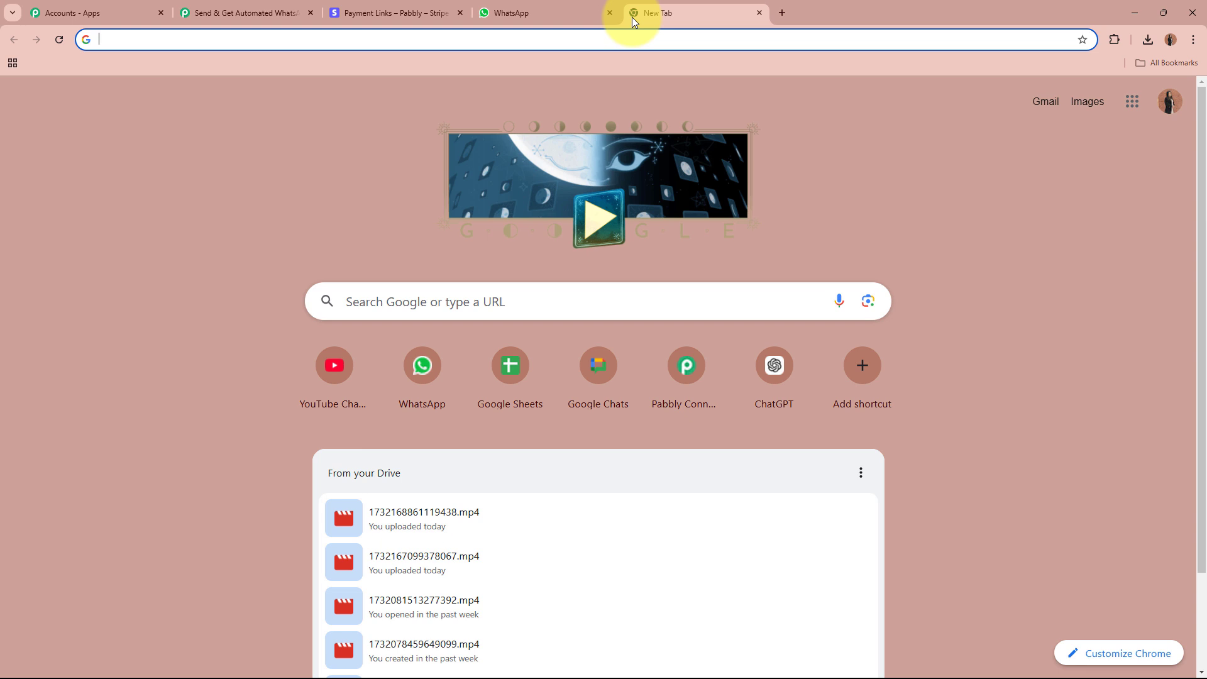
{"action": "key", "text": "ctrl+v"}
{"action": "key", "text": "Return"}
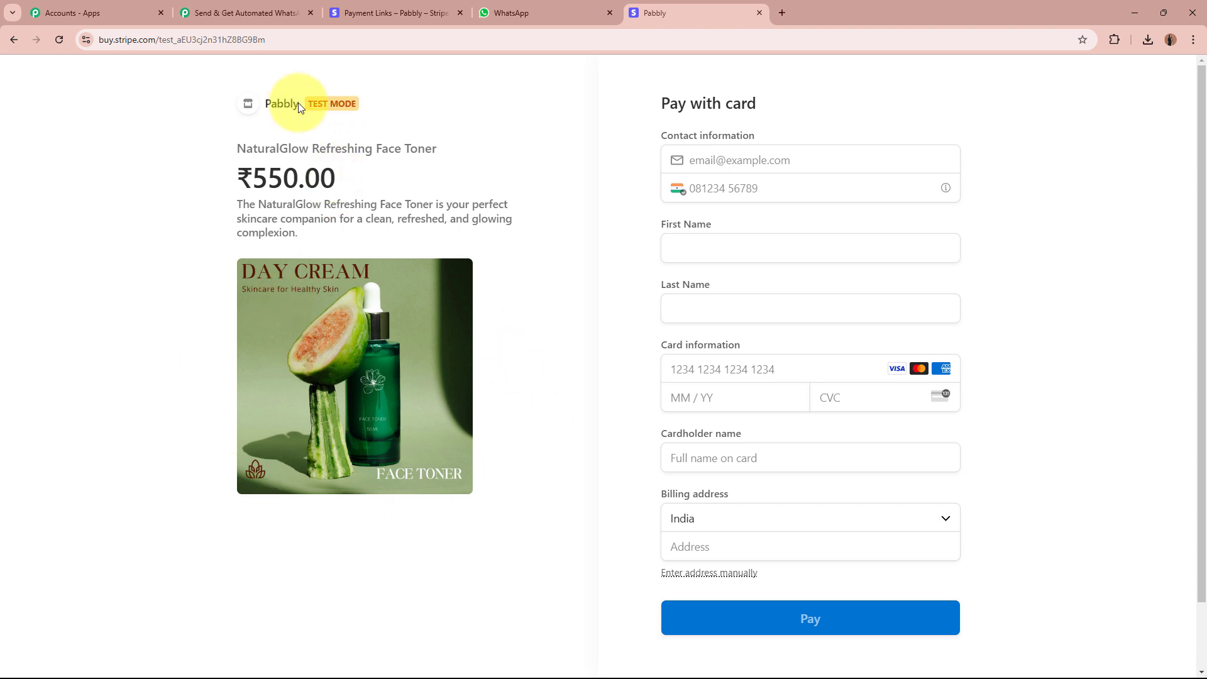
Confirm test mode, then enter the customer's e-mail, phone number, first name and last name.
{"action": "left_click_drag", "start_coordinate": [303, 104], "coordinate": [353, 102]}
{"action": "left_click", "coordinate": [359, 103]}
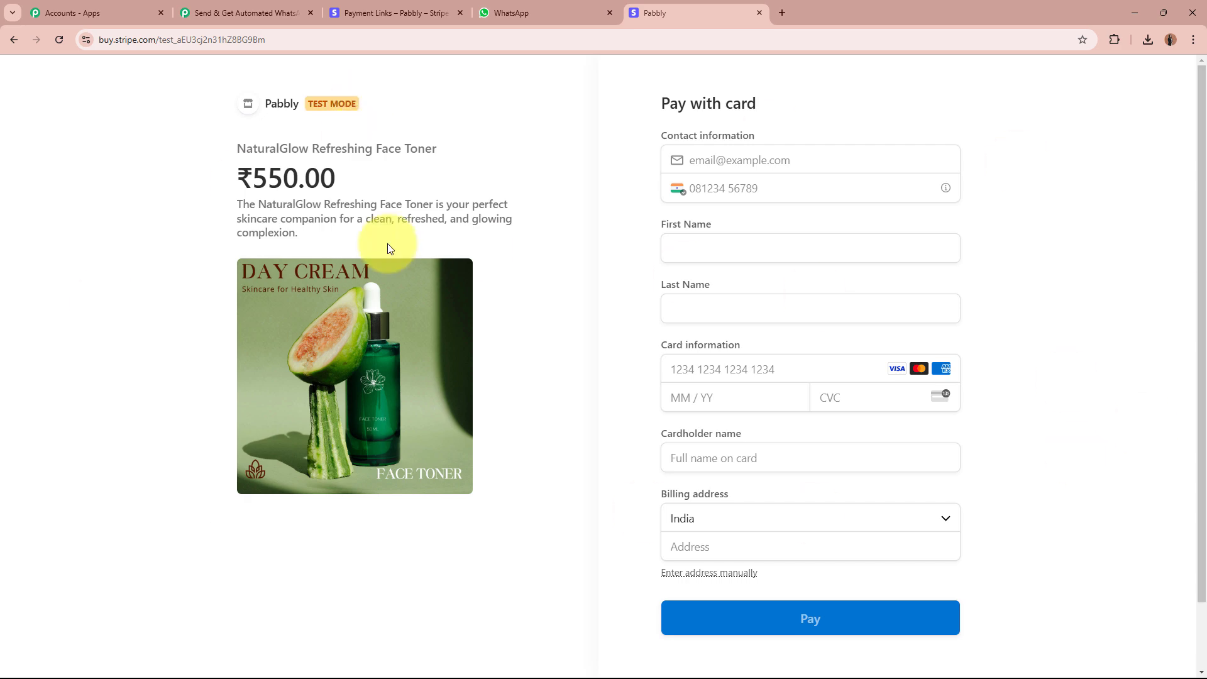
{"action": "left_click", "coordinate": [377, 13]}
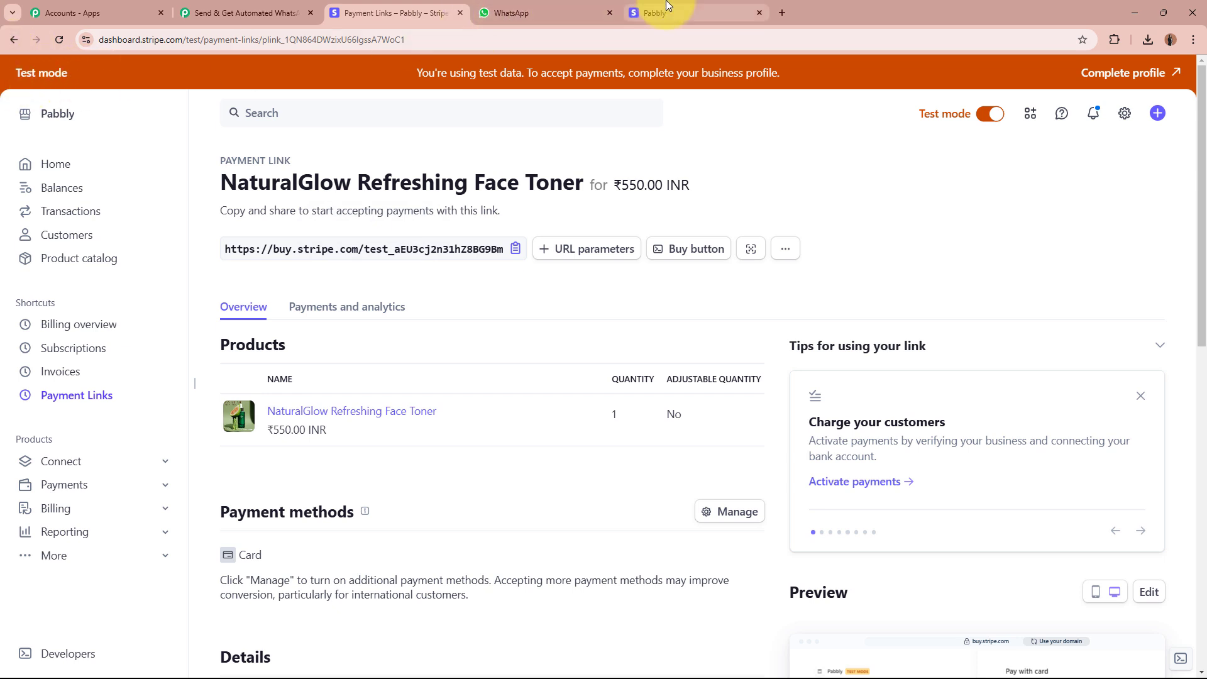
{"action": "left_click", "coordinate": [685, 13]}
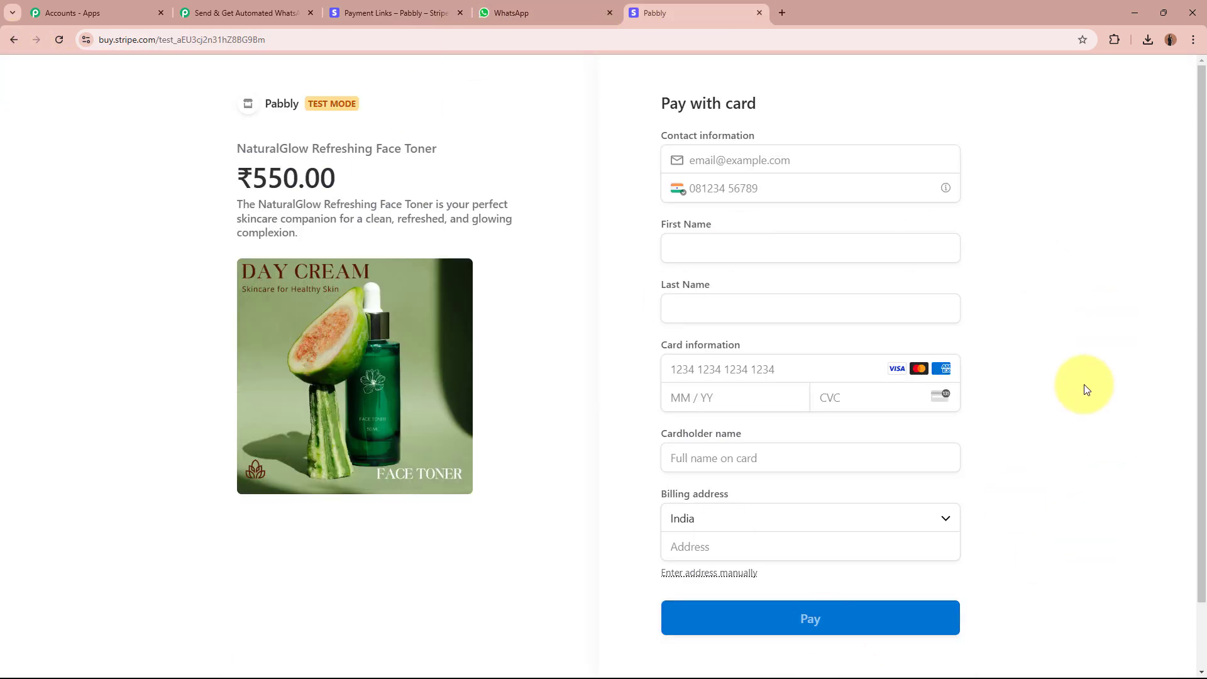
{"action": "left_click", "coordinate": [853, 156]}
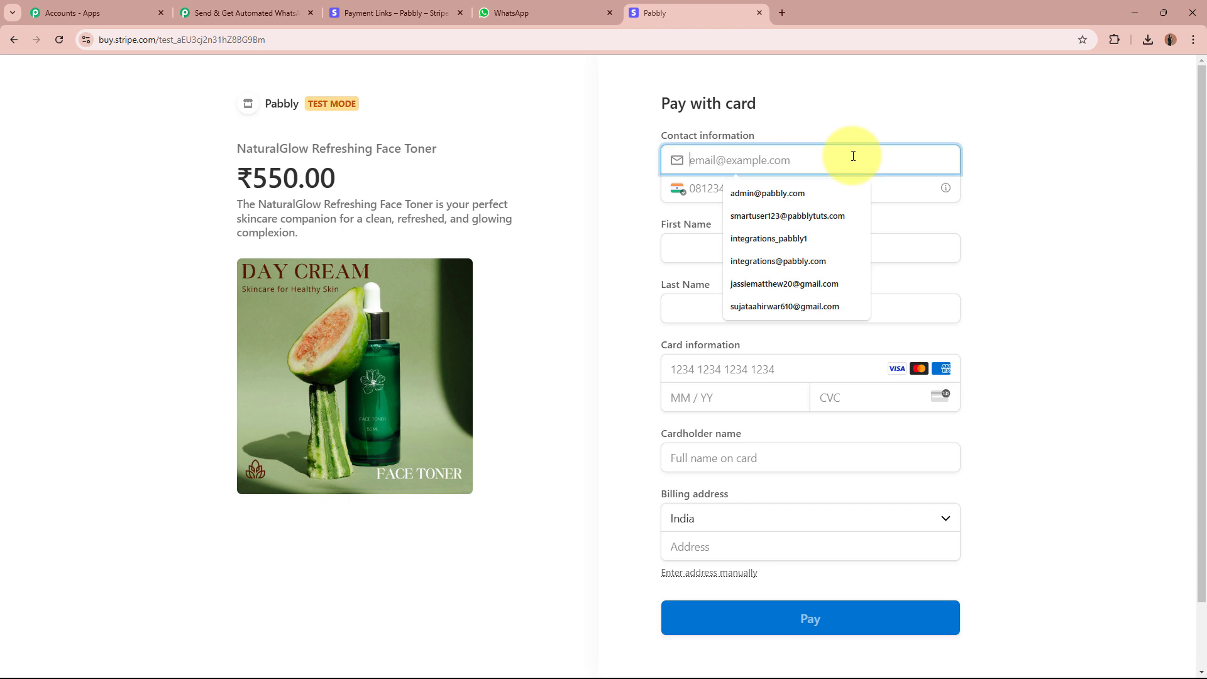
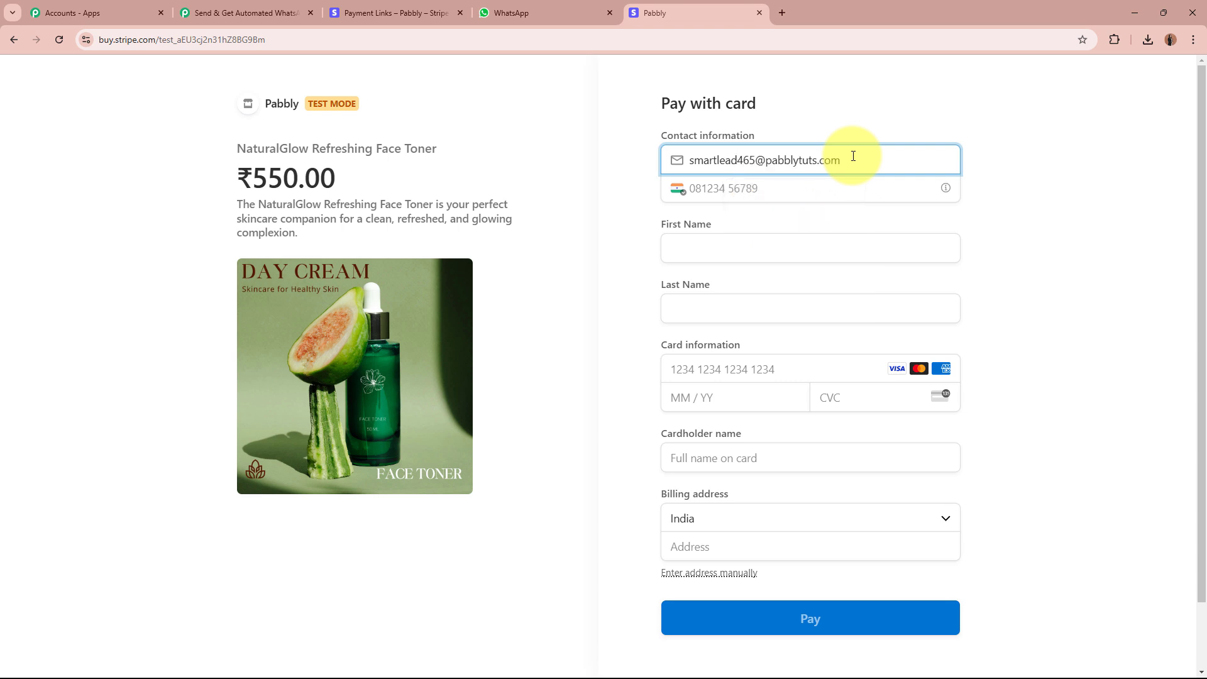
{"action": "left_click", "coordinate": [802, 193]}
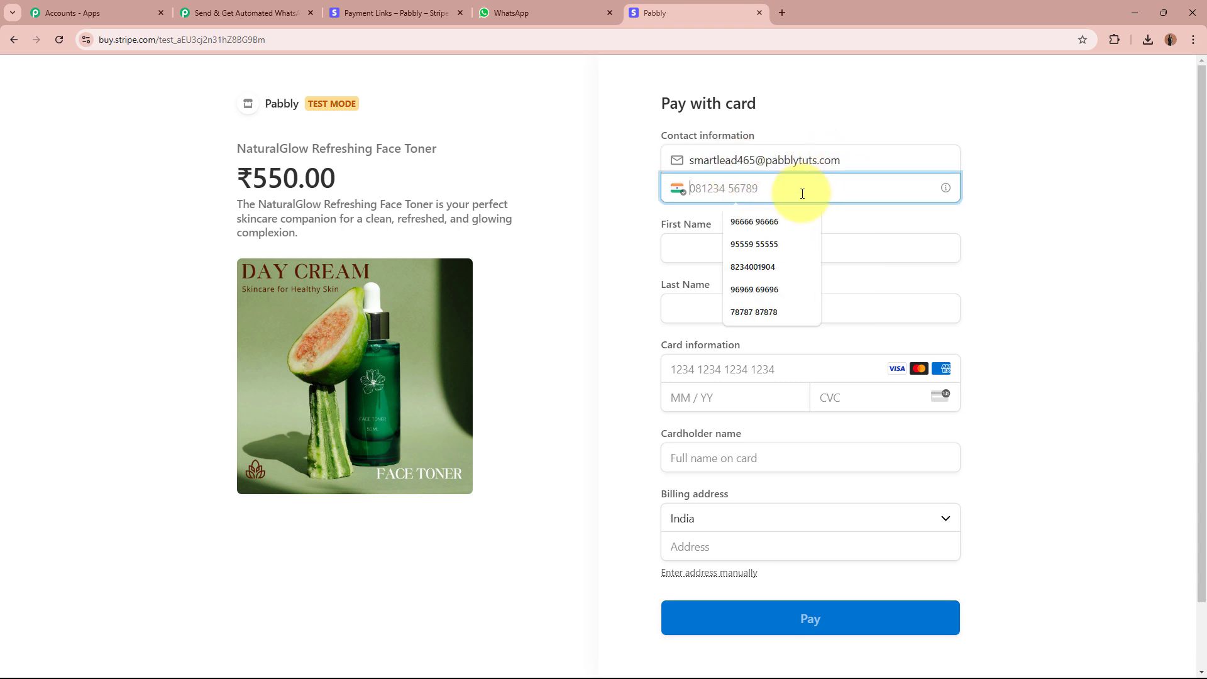
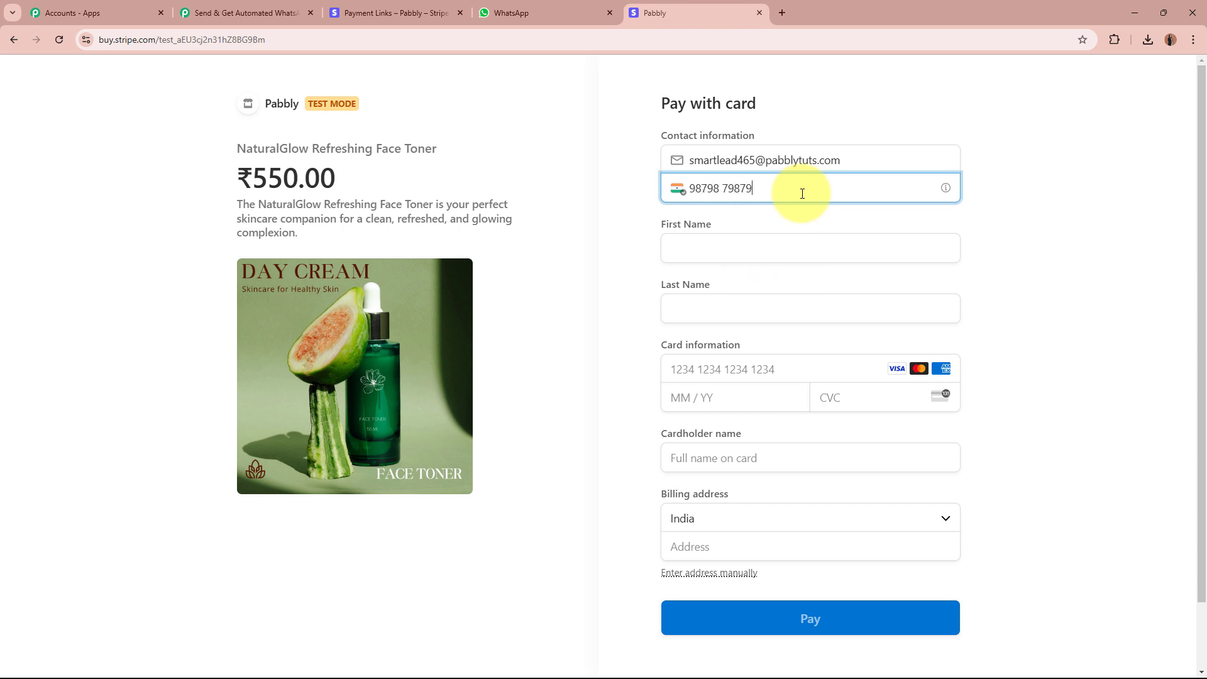
{"action": "left_click", "coordinate": [774, 254]}
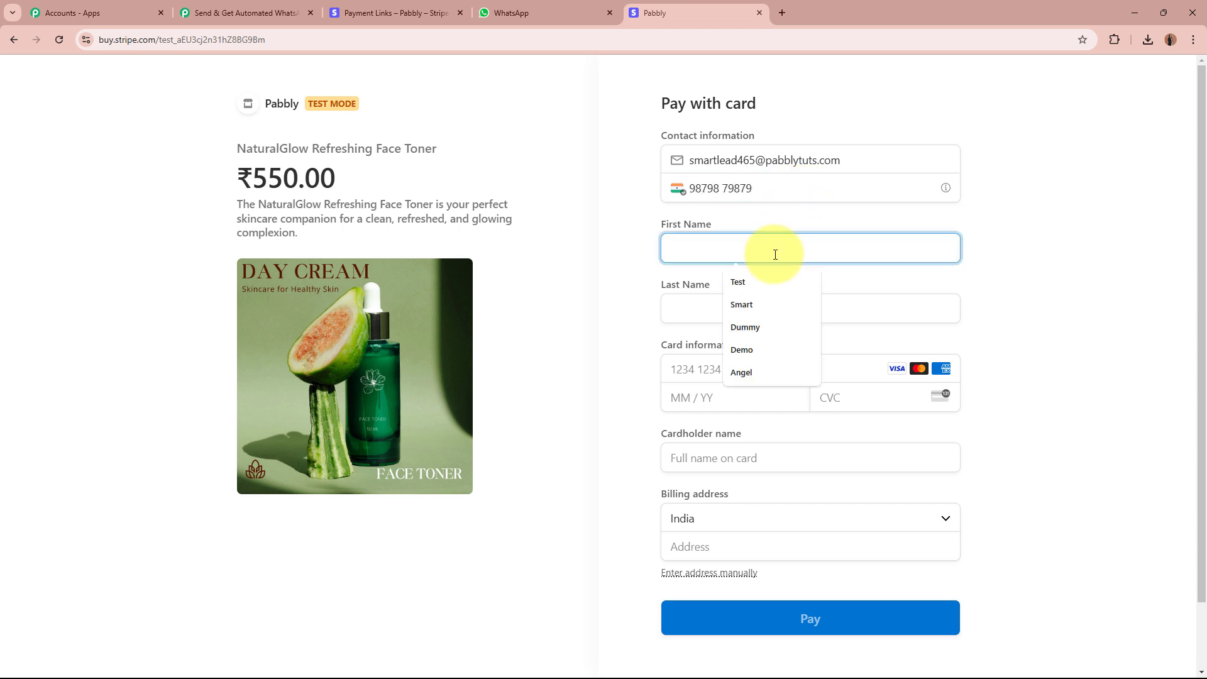
{"action": "type", "text": "Smart"}
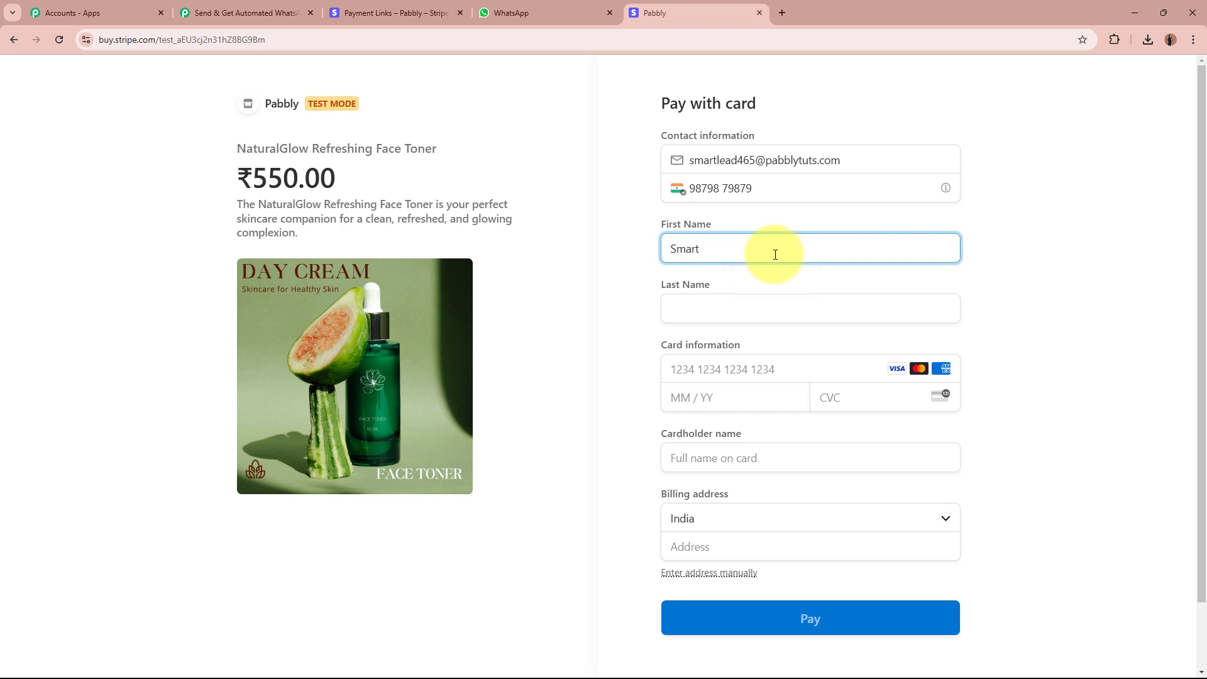
{"action": "left_click", "coordinate": [772, 308]}
{"action": "type", "text": "L"}
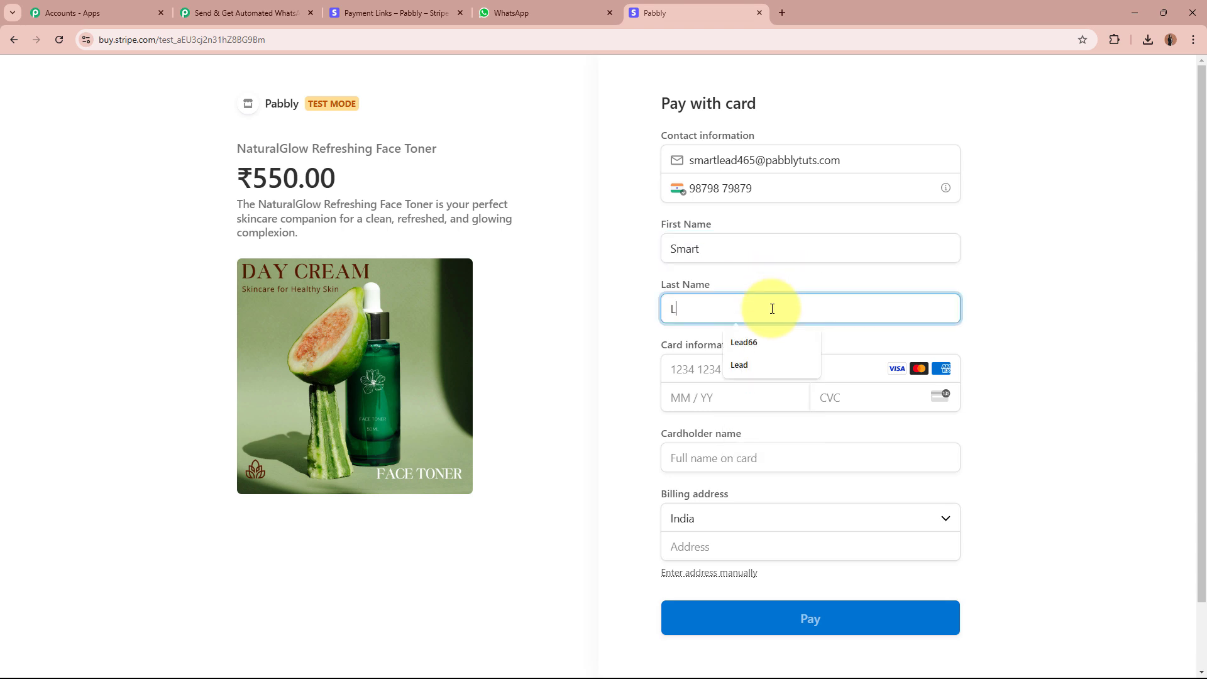
{"action": "type", "text": "ead465"}
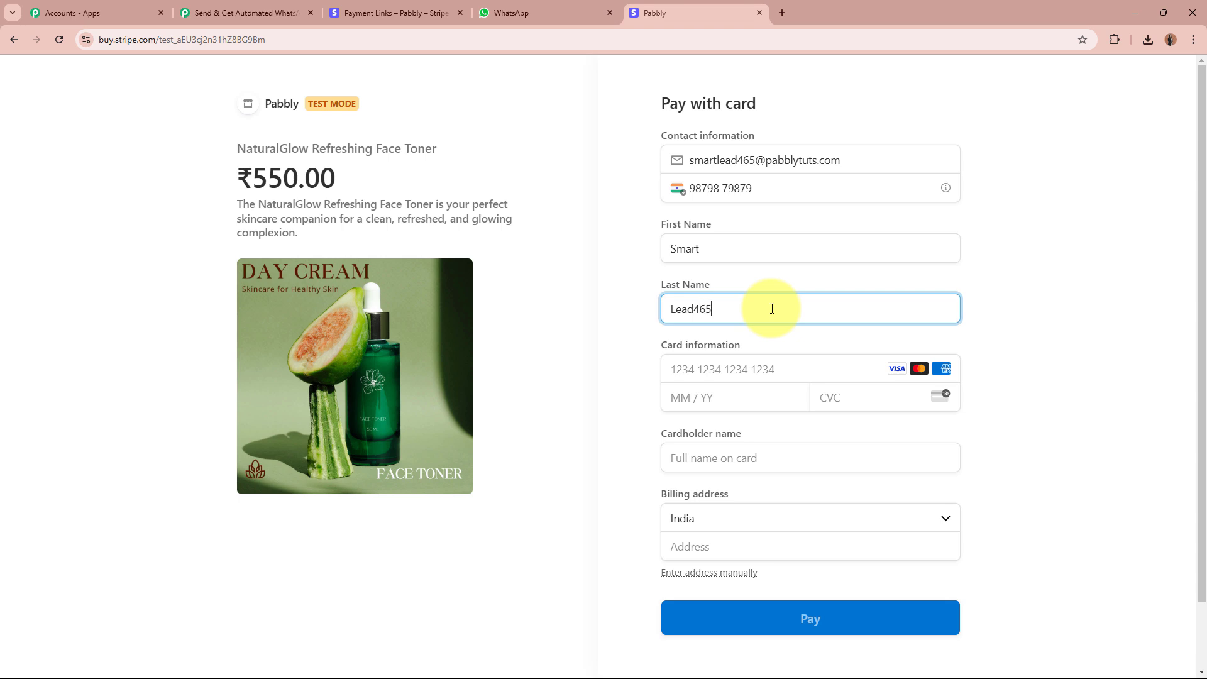
Enter the 4111 test card number and the cardholder's name.
{"action": "left_click", "coordinate": [772, 368]}
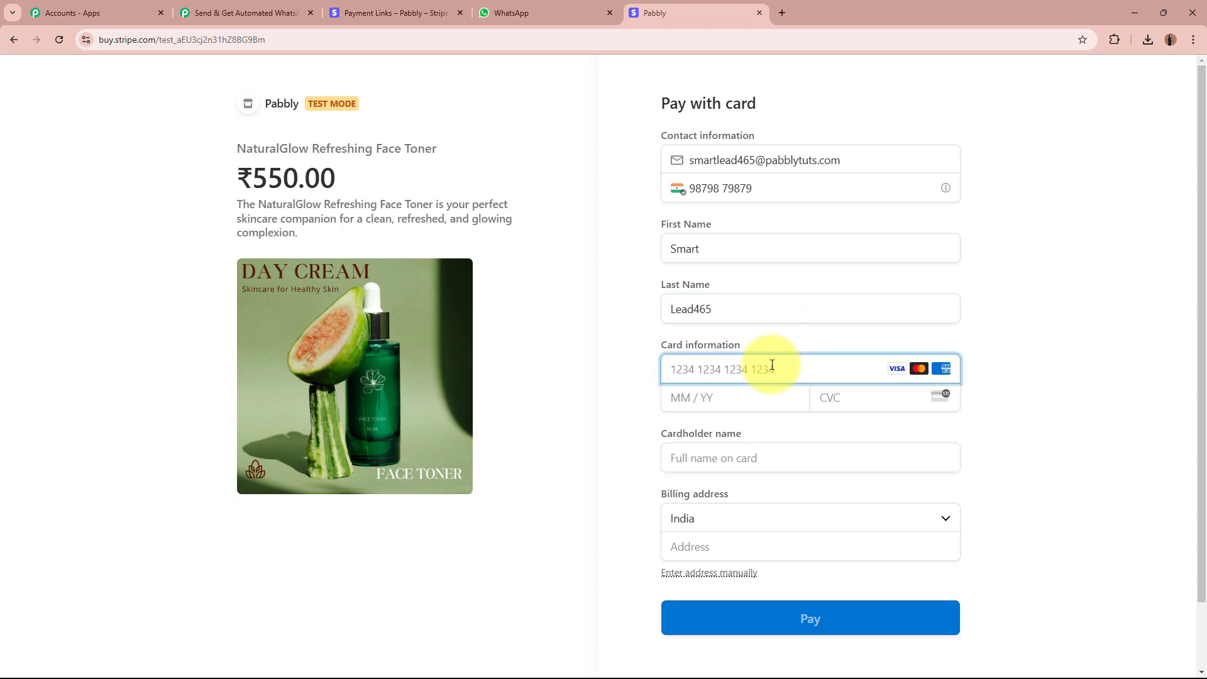
{"action": "type", "text": "4111 1111 1"}
{"action": "type", "text": "111 1111"}
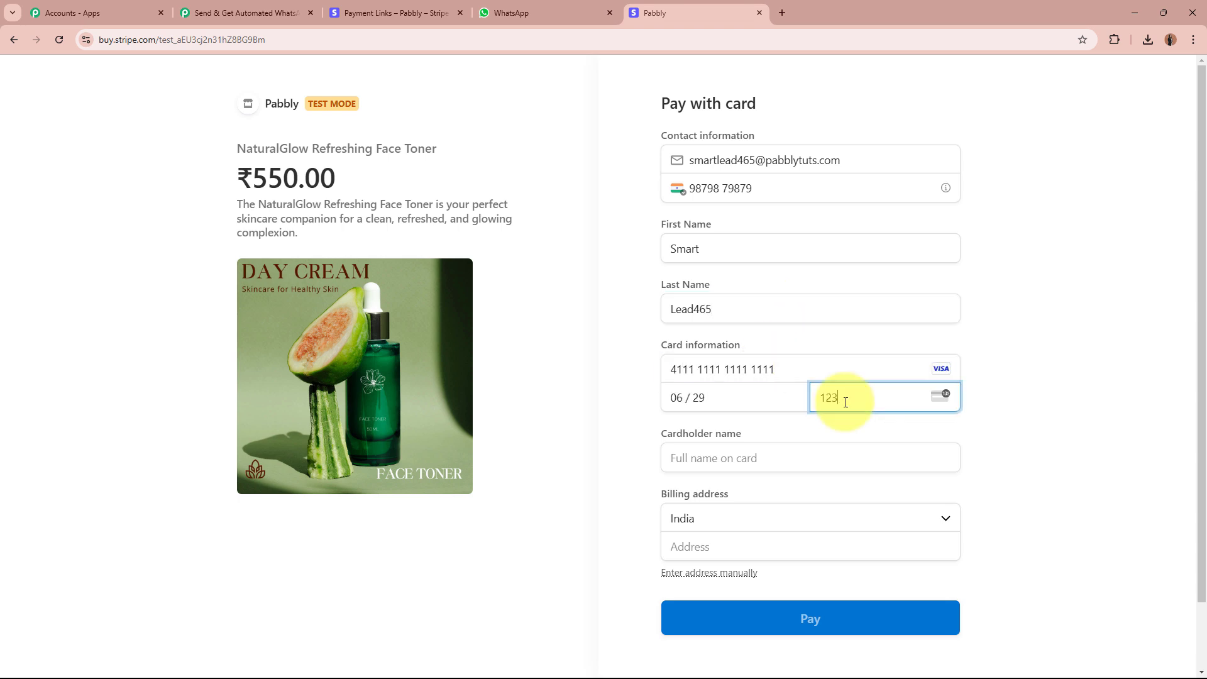
{"action": "left_click", "coordinate": [728, 457]}
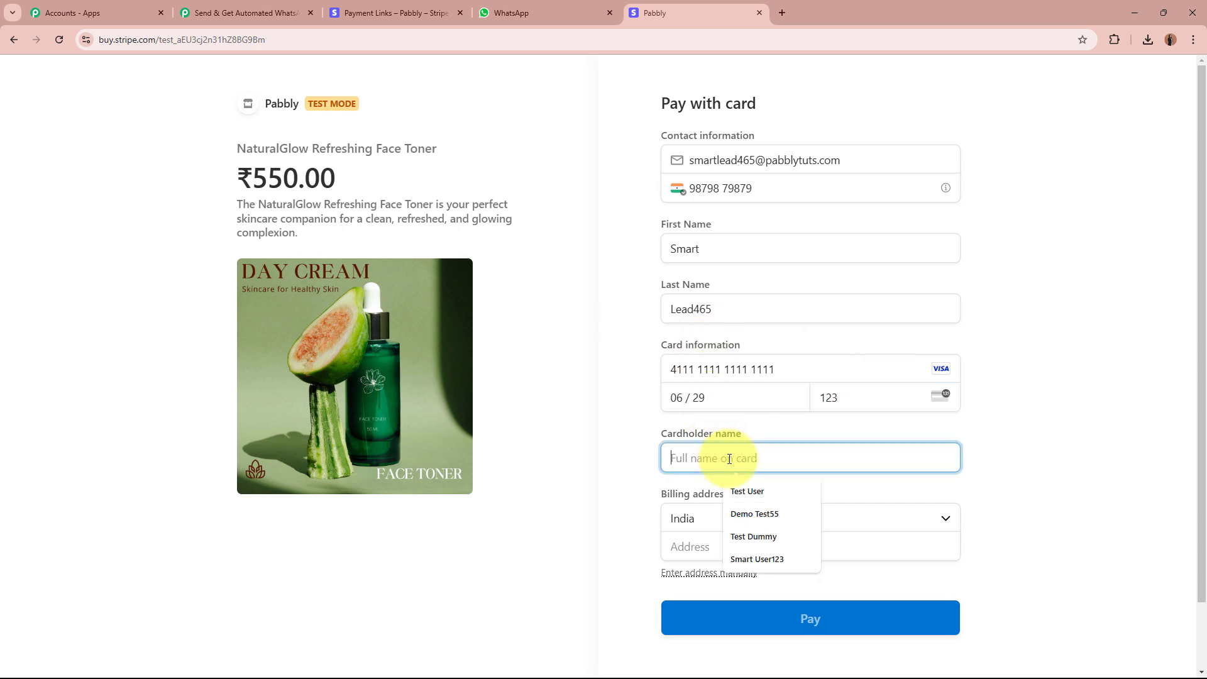
{"action": "type", "text": "Sma"}
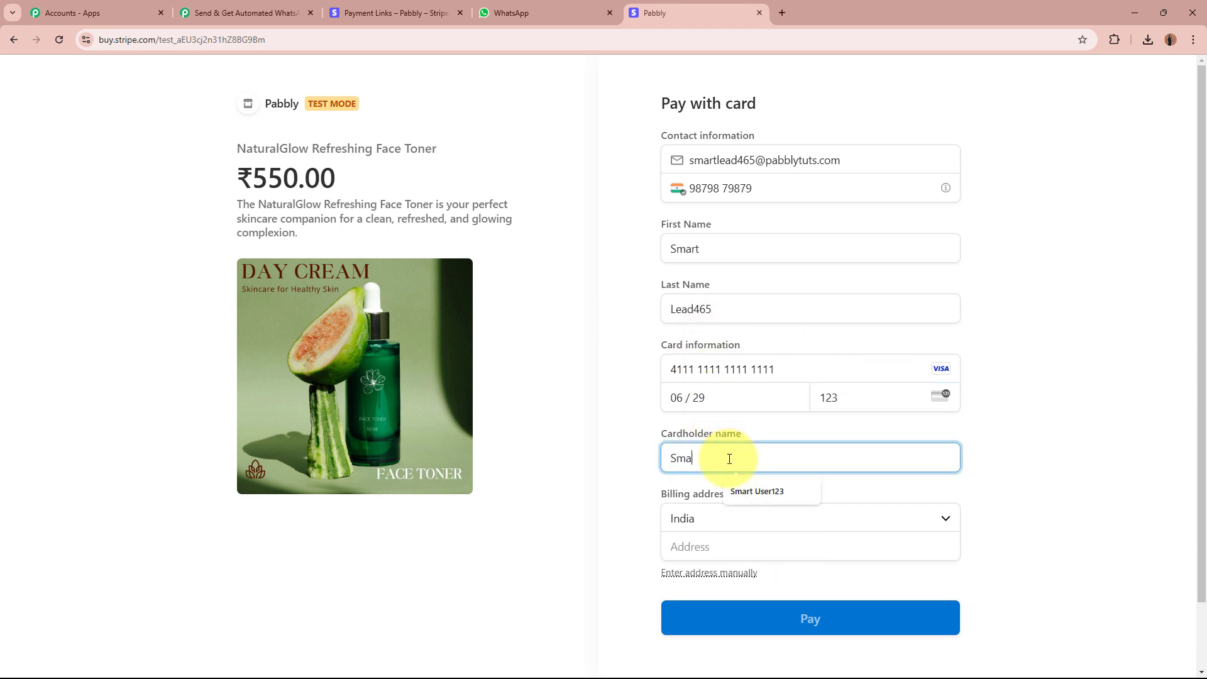
{"action": "type", "text": "rt Lead465"}
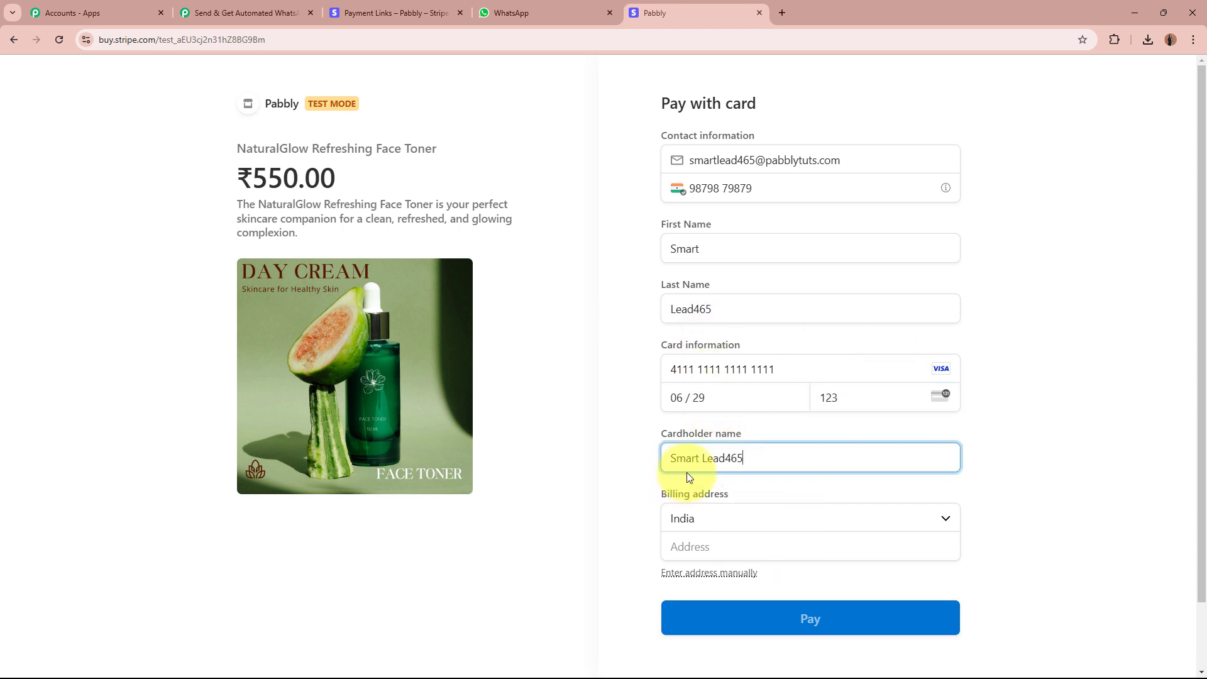
Fill the billing address with India, street address, PIN code and Madhya Pradesh, then pay.
{"action": "left_click", "coordinate": [759, 521]}
{"action": "left_click", "coordinate": [746, 497]}
{"action": "left_click", "coordinate": [748, 555]}
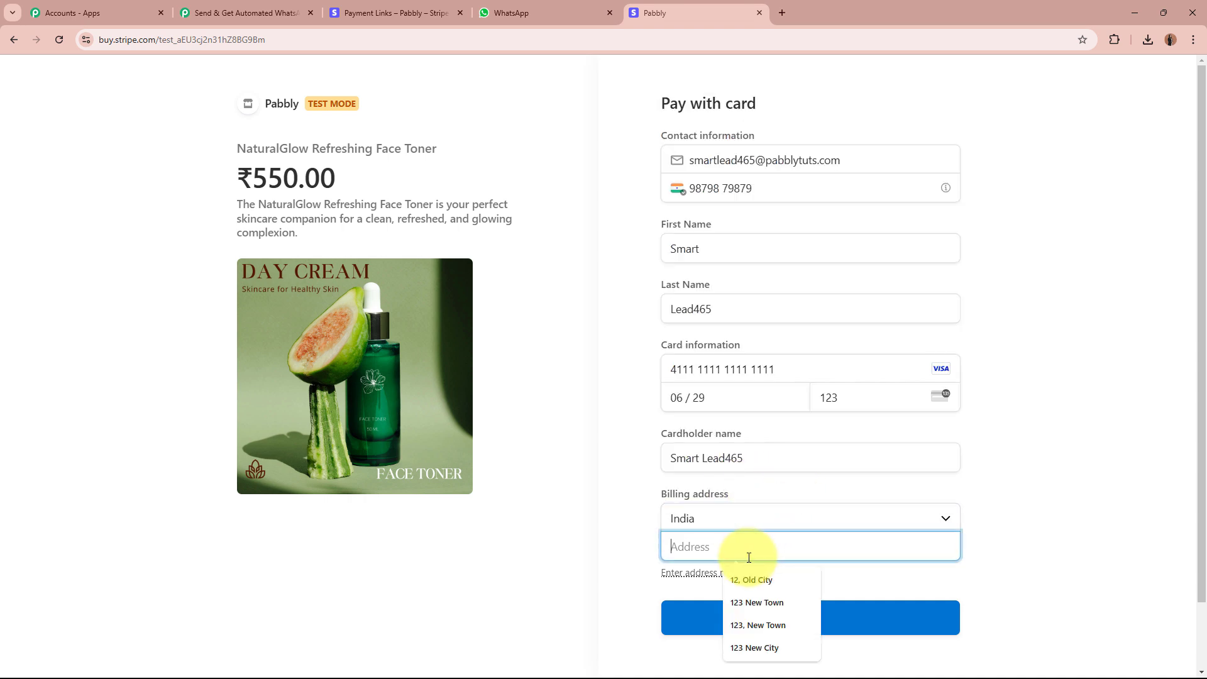
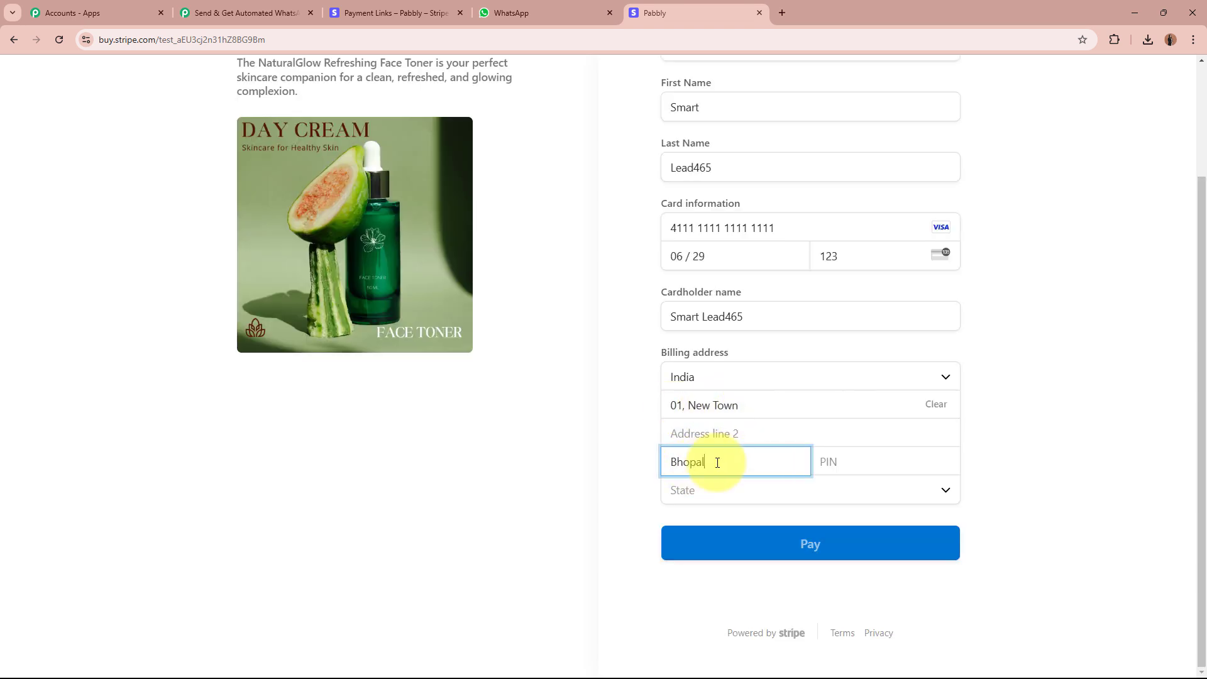
{"action": "left_click", "coordinate": [903, 466]}
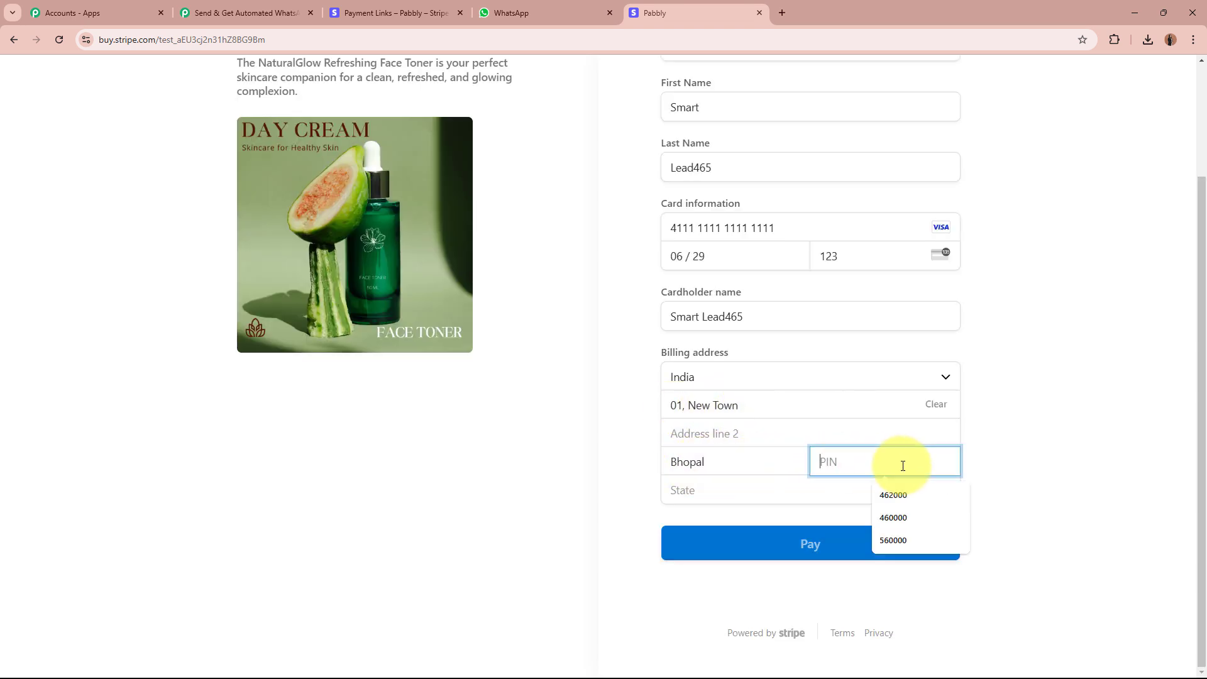
{"action": "type", "text": "456456"}
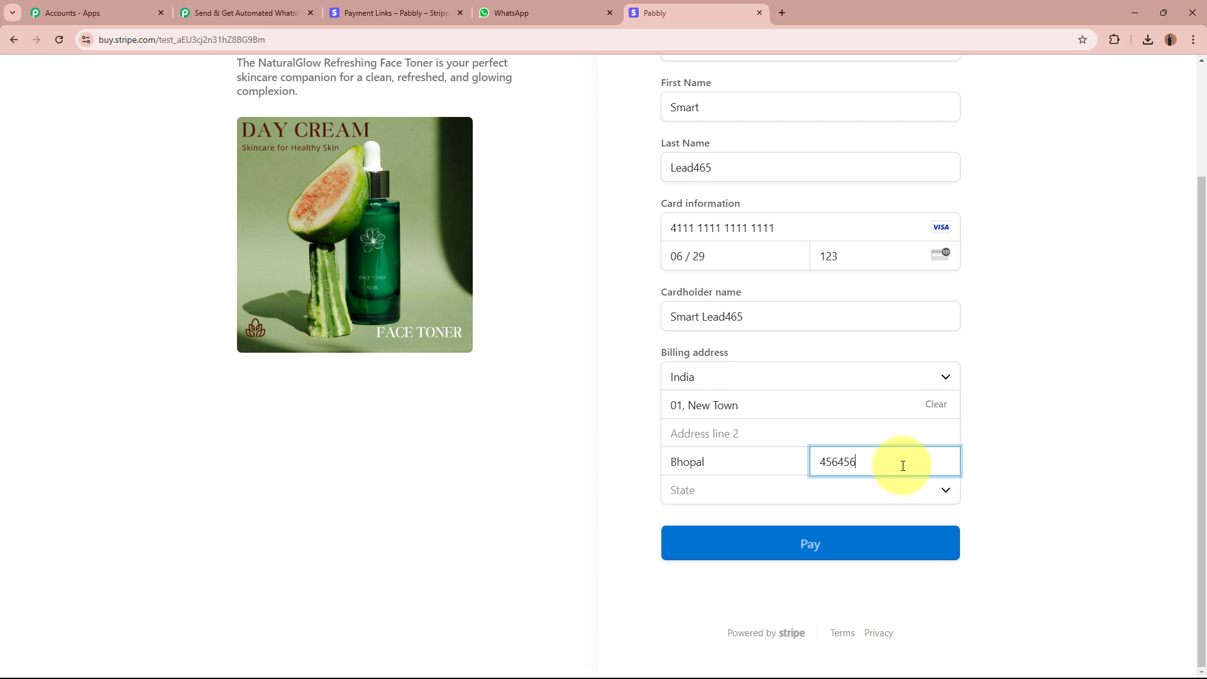
{"action": "left_click", "coordinate": [850, 497]}
{"action": "left_click", "coordinate": [832, 471]}
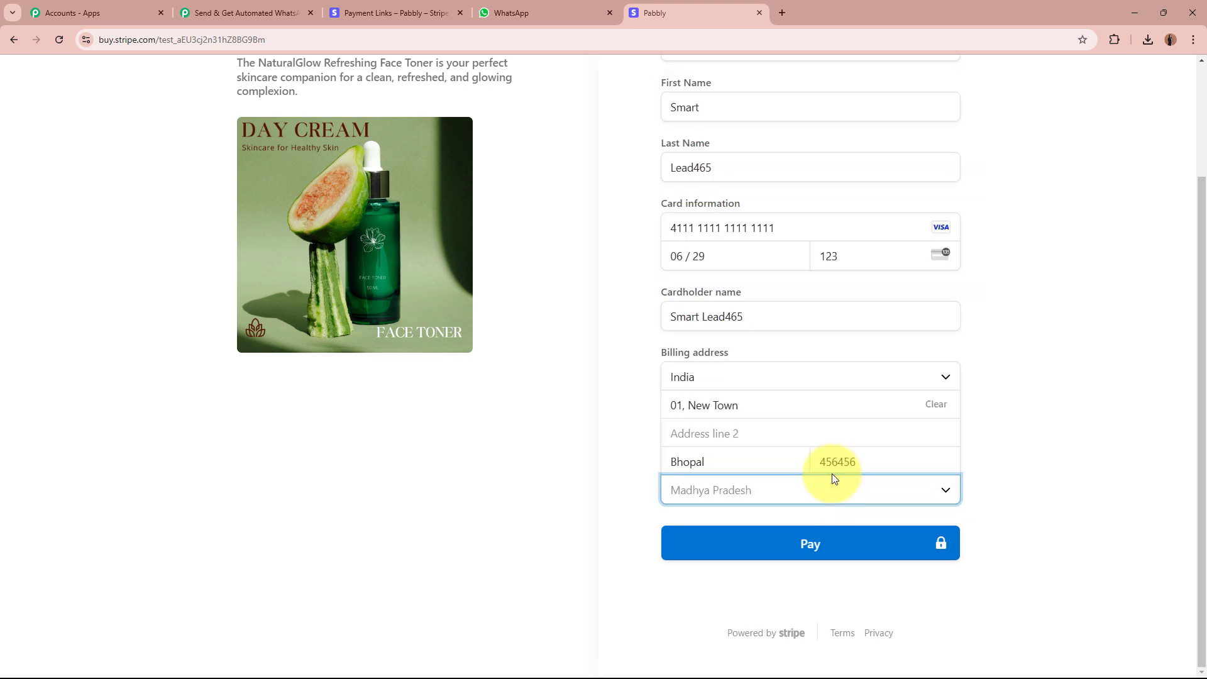
{"action": "left_click", "coordinate": [1077, 474]}
{"action": "scroll", "coordinate": [1077, 474], "scroll_direction": "up", "scroll_amount": 3}
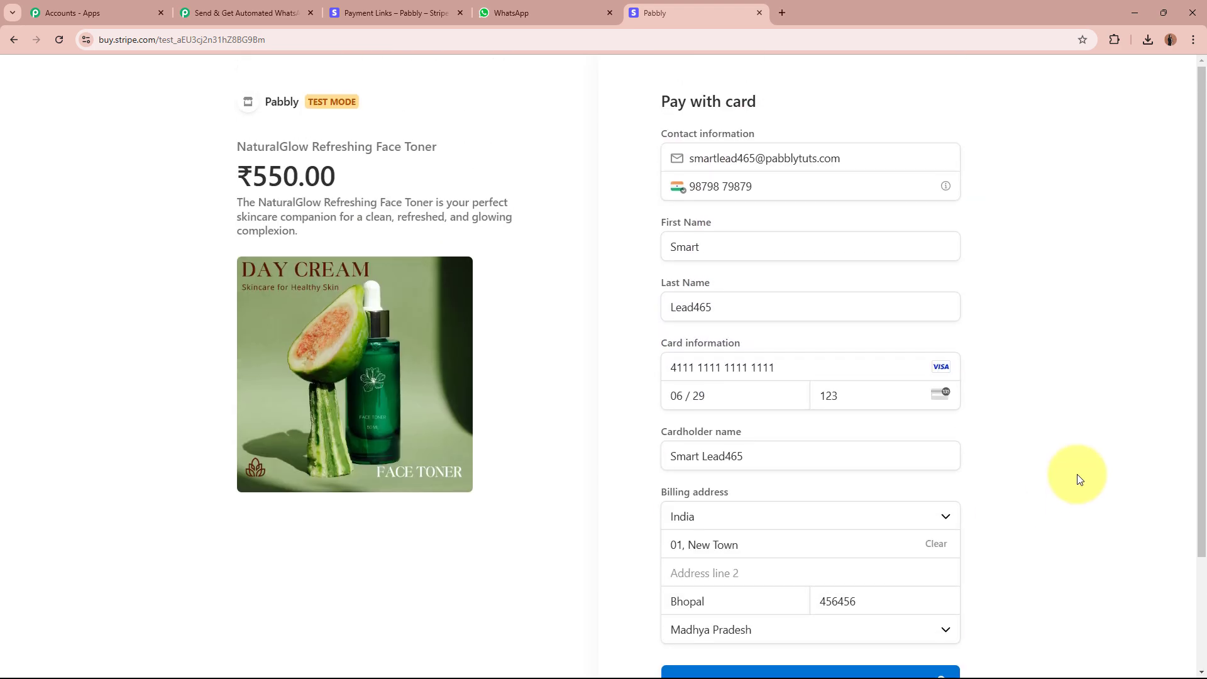
{"action": "scroll", "coordinate": [1077, 479], "scroll_direction": "down", "scroll_amount": 3}
{"action": "left_click", "coordinate": [816, 545]}
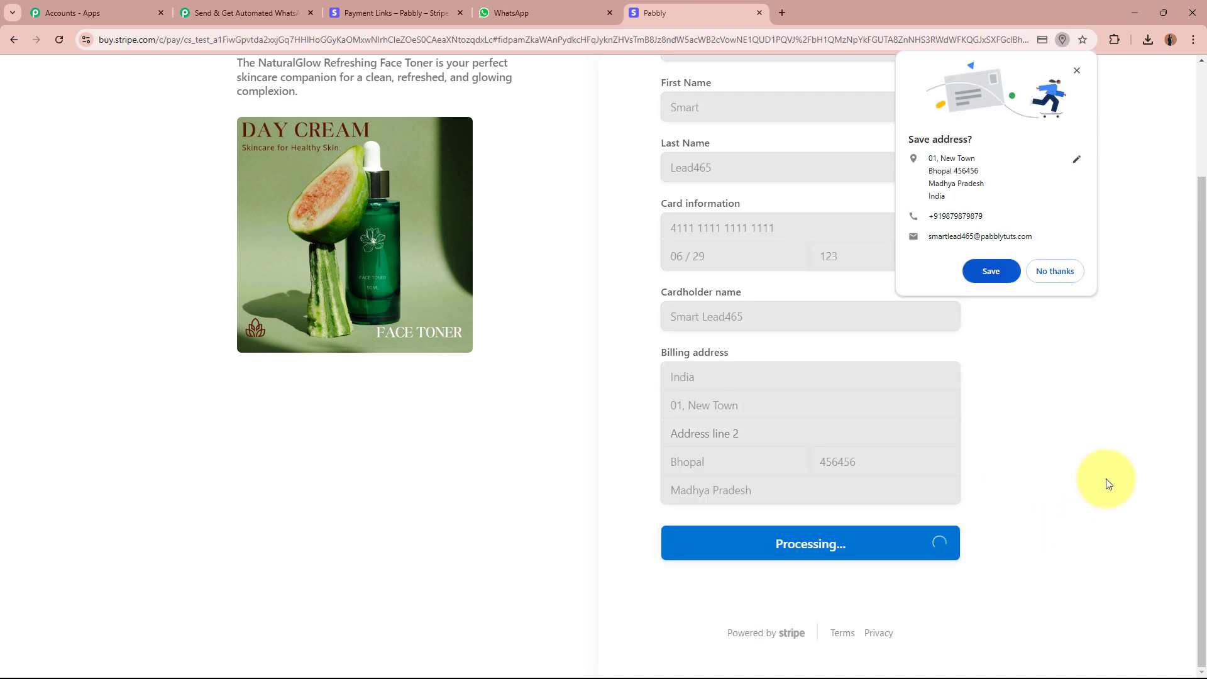
Decline the browser's save-address prompt and wait for the ₹550.00 'Thanks for your payment' page.
{"action": "left_click", "coordinate": [1063, 273]}
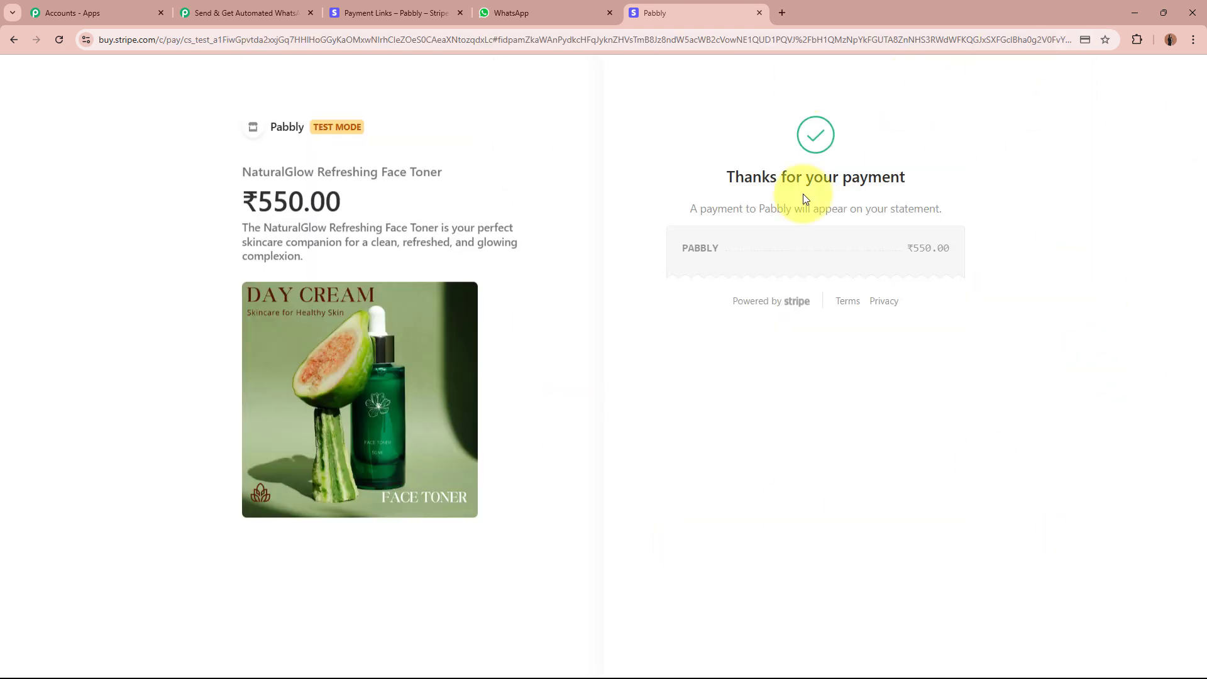
{"action": "left_click_drag", "start_coordinate": [727, 170], "coordinate": [1016, 170]}
{"action": "left_click", "coordinate": [1017, 169]}
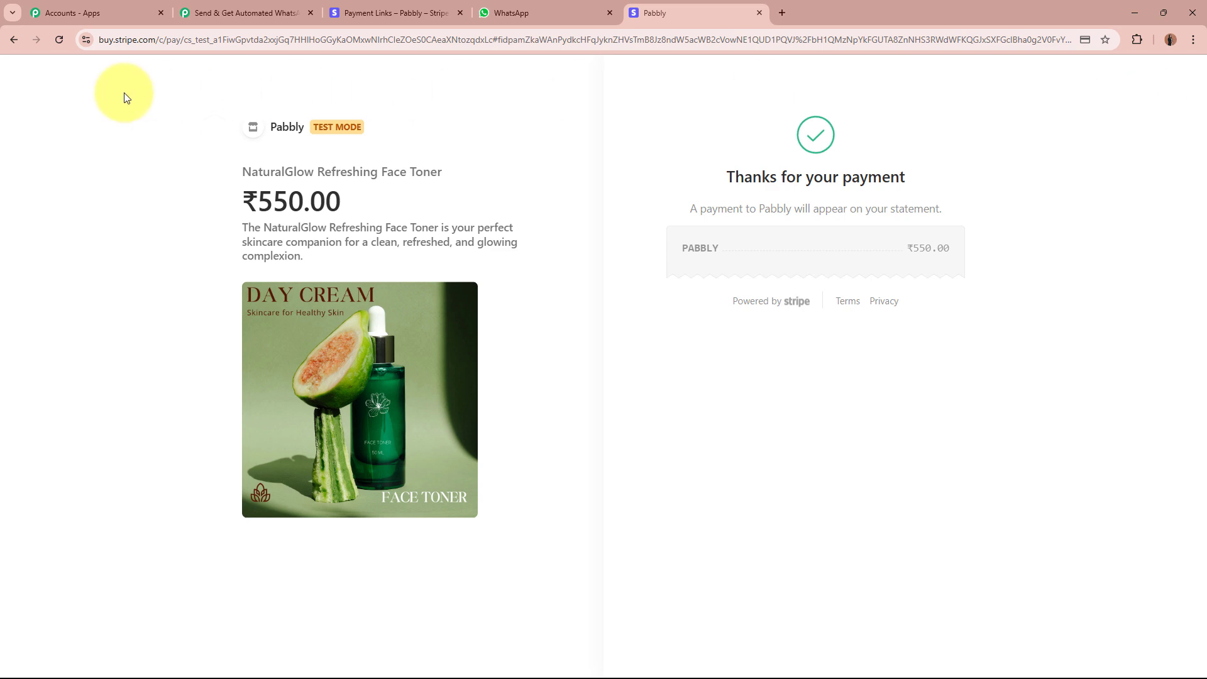
Back in Pabbly Connect, review the captured charge.succeeded event type and event Id.
{"action": "left_click", "coordinate": [187, 13]}
{"action": "scroll", "coordinate": [179, 411], "scroll_direction": "down", "scroll_amount": 10}
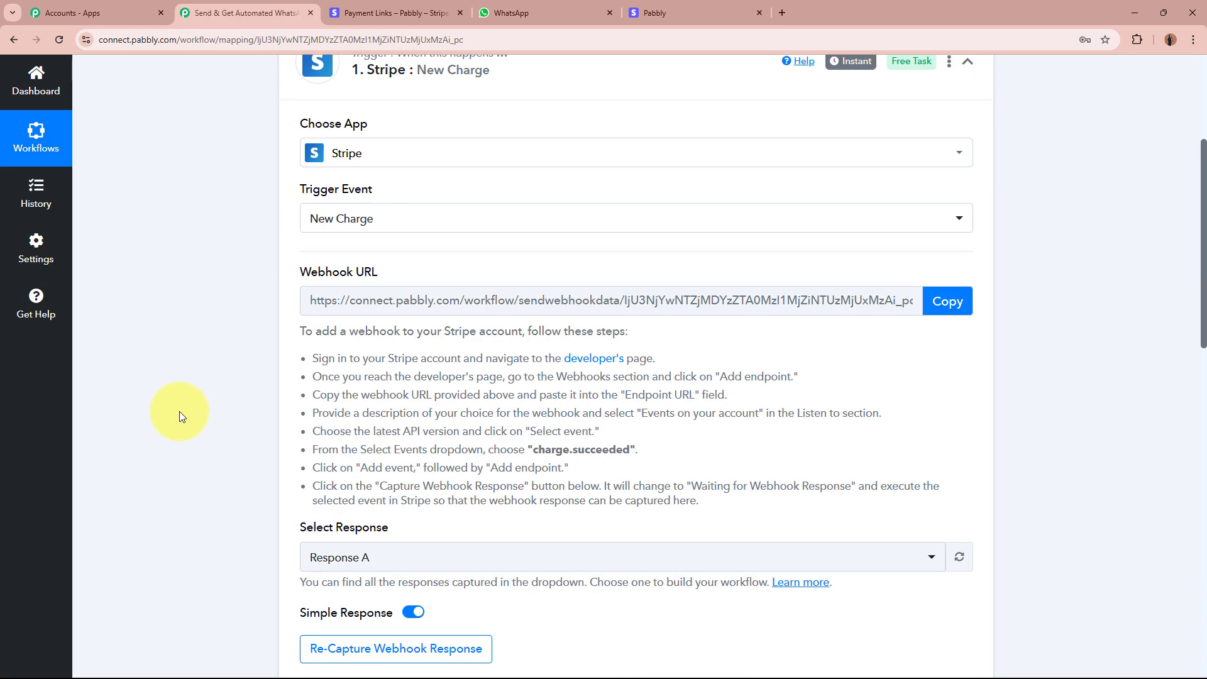
{"action": "scroll", "coordinate": [180, 411], "scroll_direction": "down", "scroll_amount": 2}
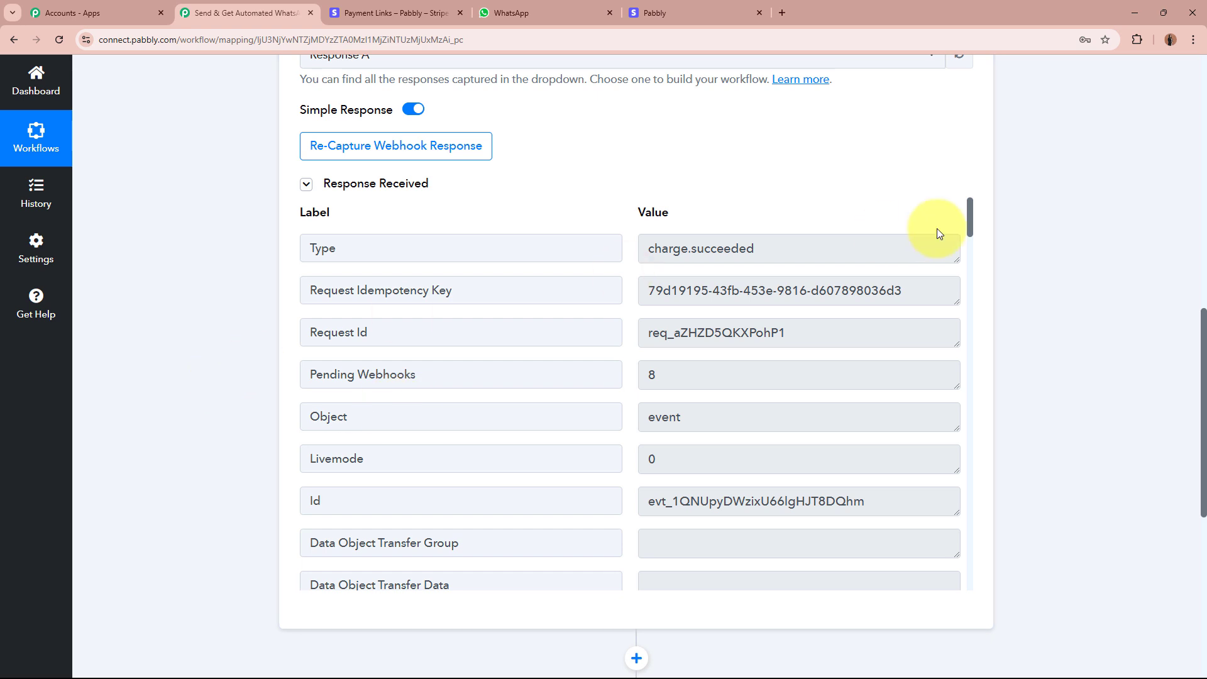
{"action": "left_click_drag", "start_coordinate": [650, 245], "coordinate": [864, 244]}
{"action": "left_click", "coordinate": [864, 245]}
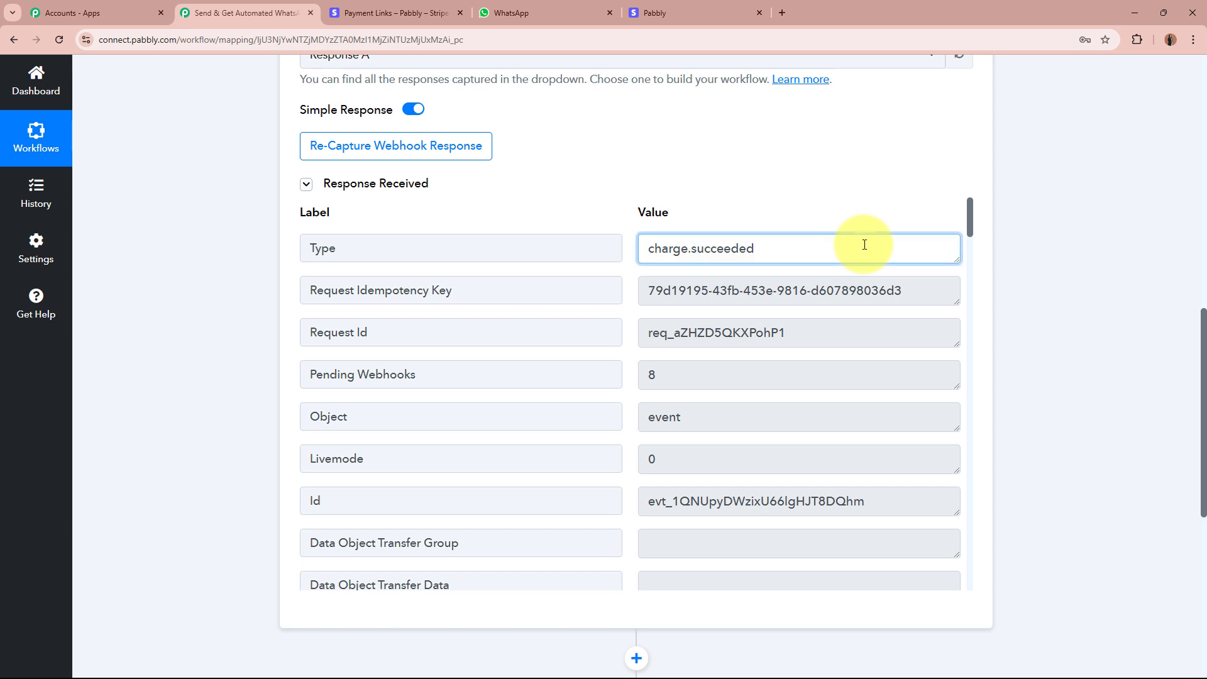
{"action": "left_click_drag", "start_coordinate": [897, 498], "coordinate": [599, 506]}
{"action": "left_click", "coordinate": [794, 500]}
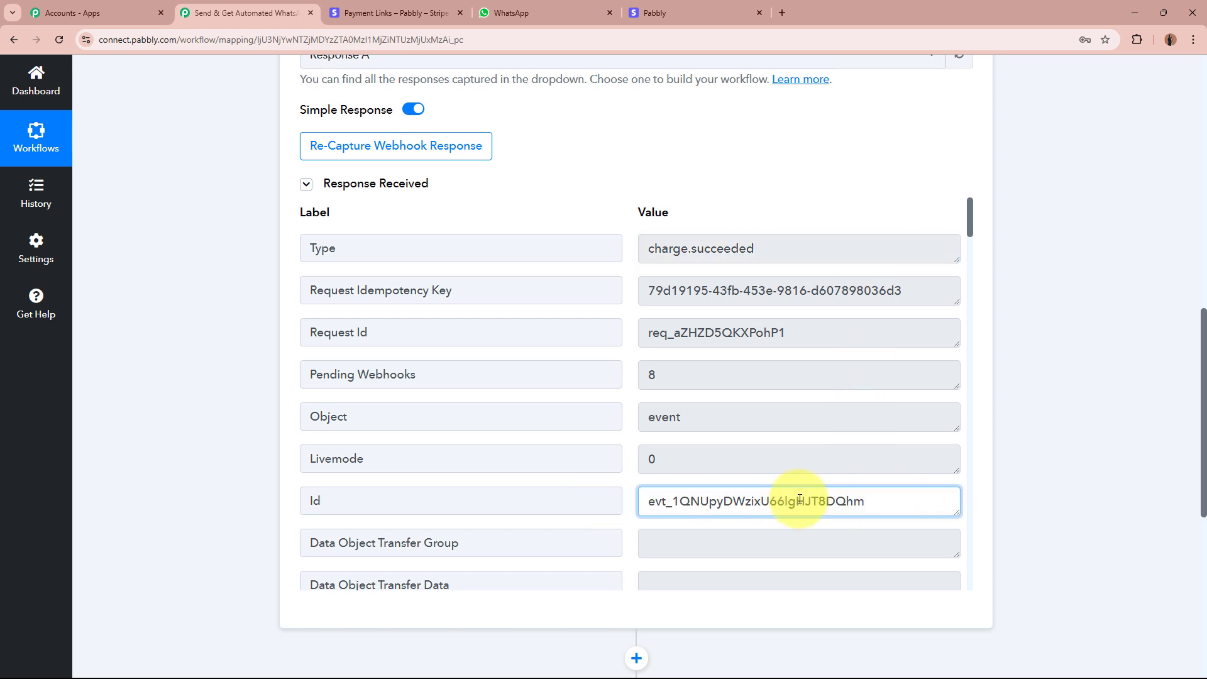
{"action": "scroll", "coordinate": [809, 413], "scroll_direction": "down", "scroll_amount": 6}
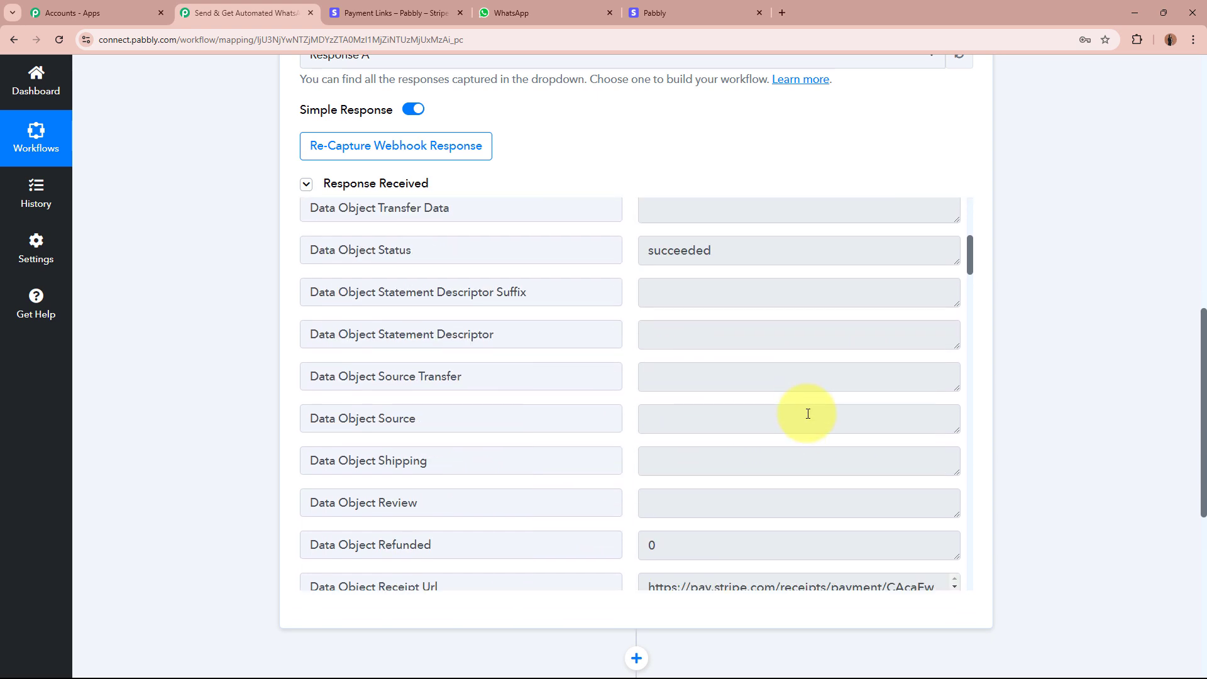
{"action": "scroll", "coordinate": [808, 413], "scroll_direction": "down", "scroll_amount": 5}
{"action": "left_click", "coordinate": [674, 379]}
{"action": "scroll", "coordinate": [700, 380], "scroll_direction": "down", "scroll_amount": 3}
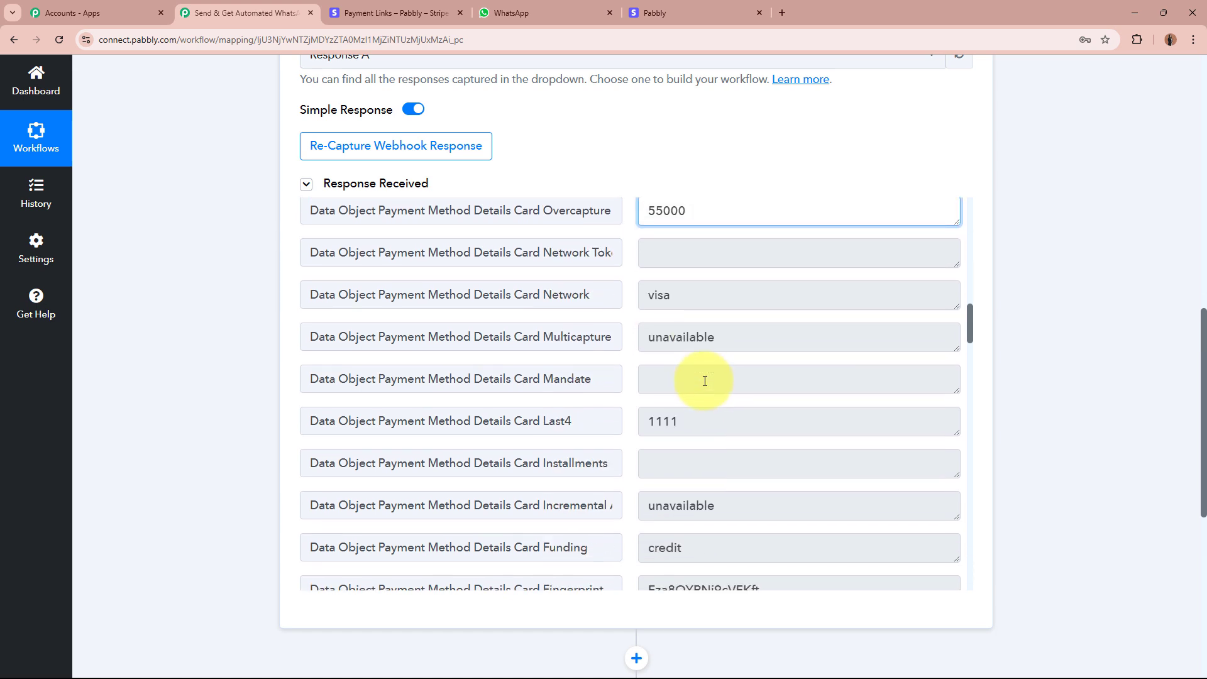
{"action": "scroll", "coordinate": [704, 381], "scroll_direction": "down", "scroll_amount": 15}
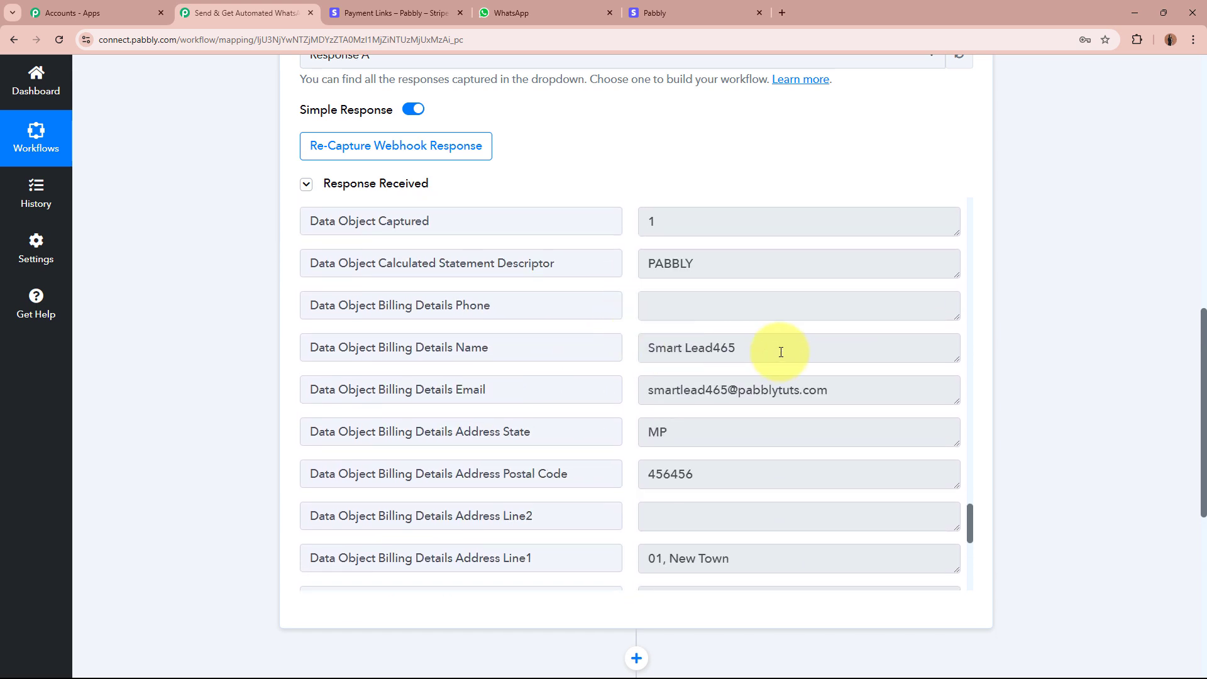
Review the captured billing name, email, postal code, address line, country IN, city and empty phone.
{"action": "left_click_drag", "start_coordinate": [781, 352], "coordinate": [574, 346]}
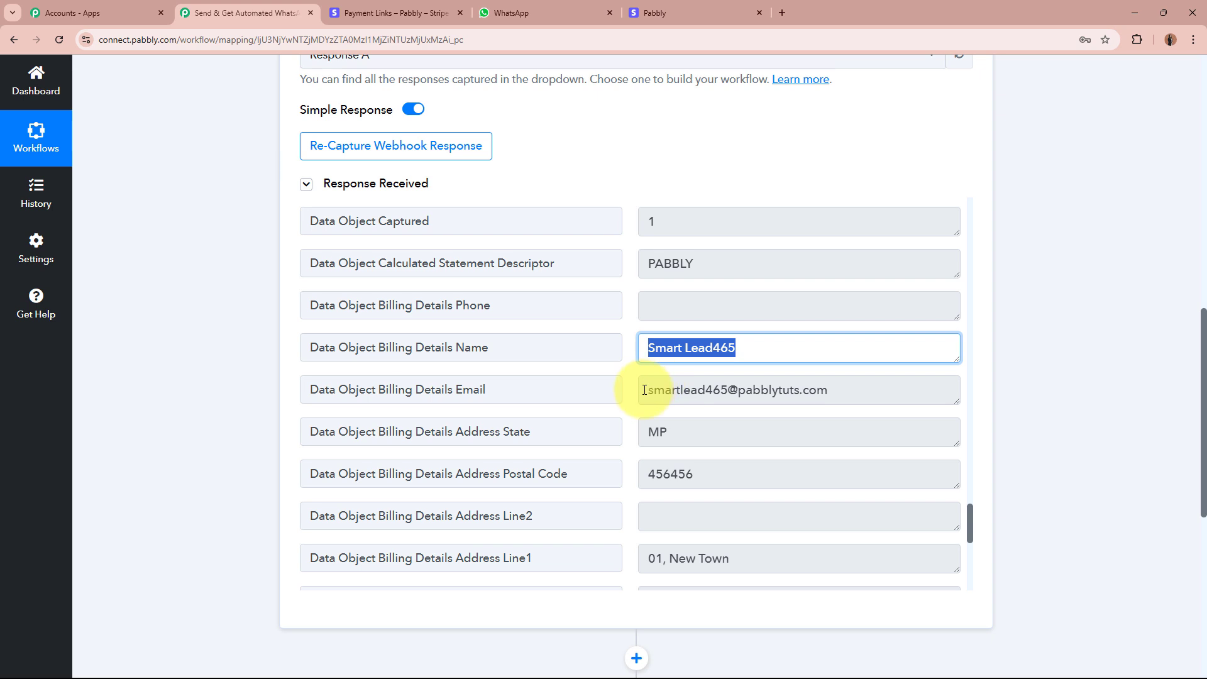
{"action": "left_click_drag", "start_coordinate": [645, 390], "coordinate": [928, 394]}
{"action": "left_click", "coordinate": [928, 394]}
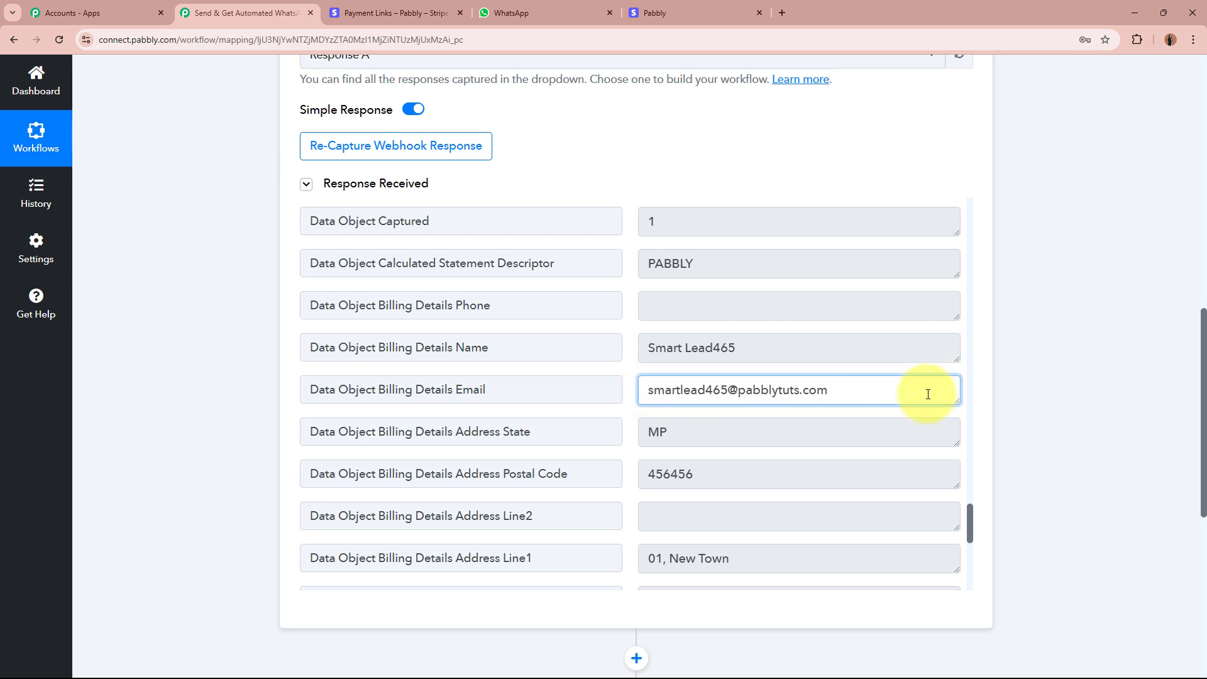
{"action": "scroll", "coordinate": [928, 395], "scroll_direction": "down", "scroll_amount": 2}
{"action": "left_click_drag", "start_coordinate": [733, 309], "coordinate": [439, 302]}
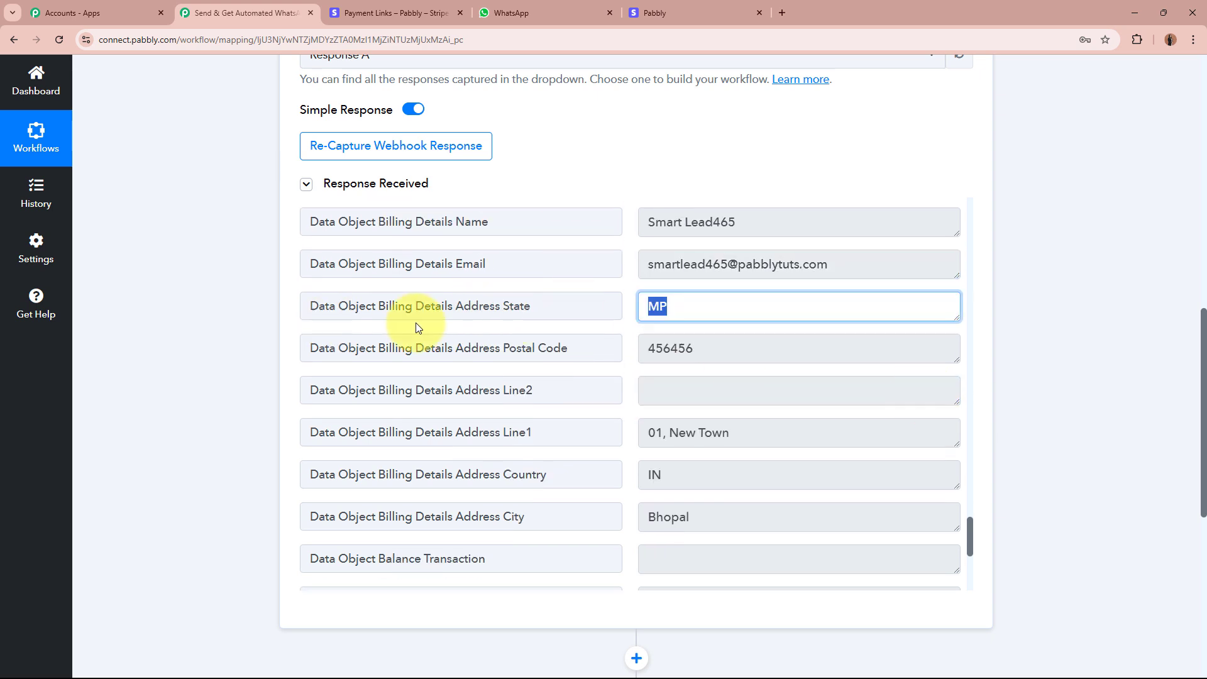
{"action": "left_click_drag", "start_coordinate": [748, 343], "coordinate": [614, 346]}
{"action": "left_click", "coordinate": [794, 345]}
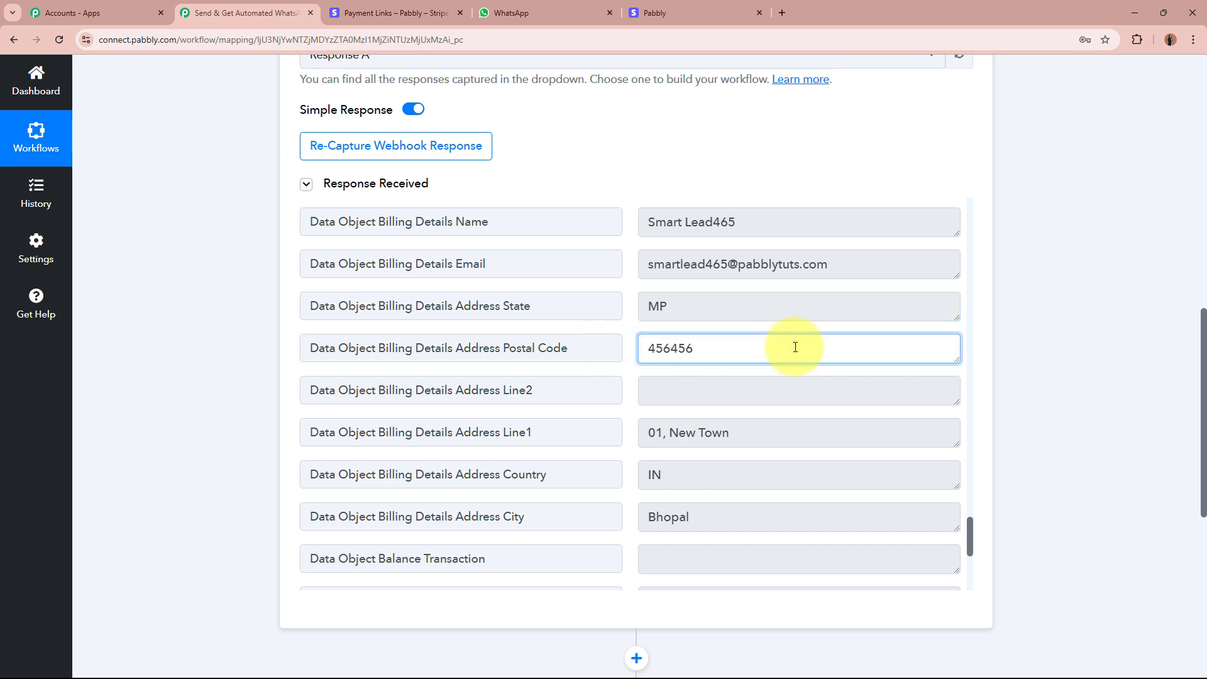
{"action": "scroll", "coordinate": [795, 346], "scroll_direction": "down", "scroll_amount": 2}
{"action": "left_click_drag", "start_coordinate": [768, 302], "coordinate": [607, 305]}
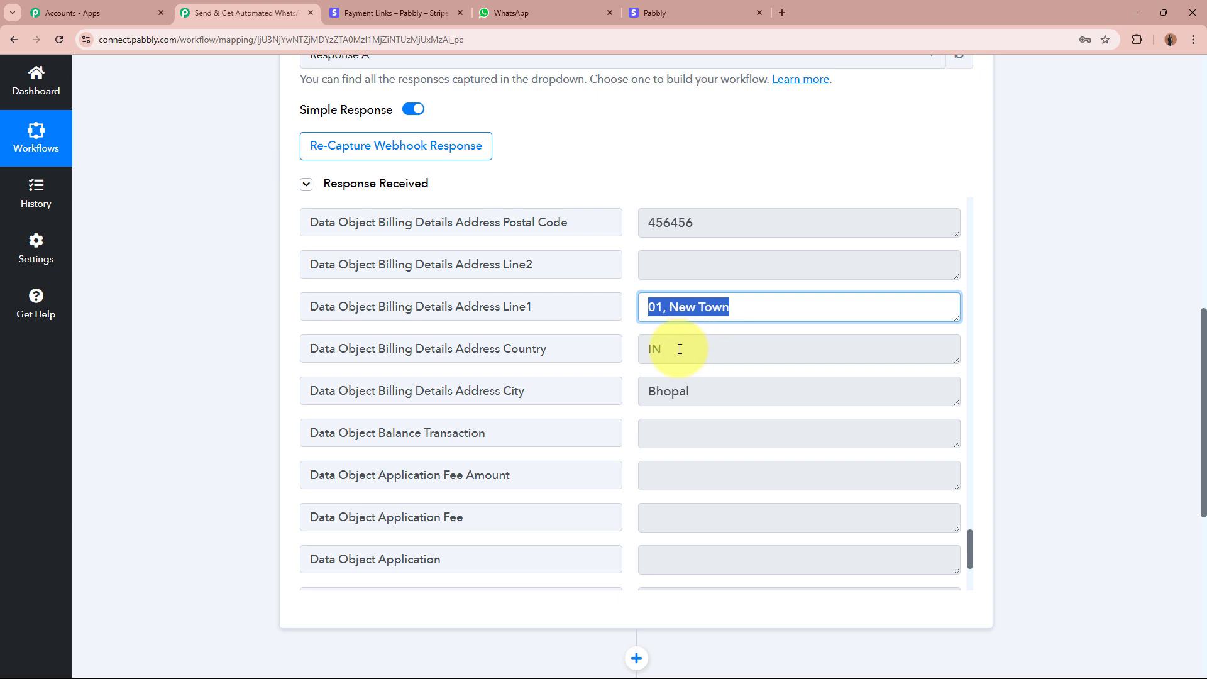
{"action": "left_click_drag", "start_coordinate": [681, 345], "coordinate": [620, 357]}
{"action": "left_click", "coordinate": [722, 388]}
{"action": "left_click_drag", "start_coordinate": [722, 388], "coordinate": [628, 388]}
{"action": "left_click", "coordinate": [800, 388]}
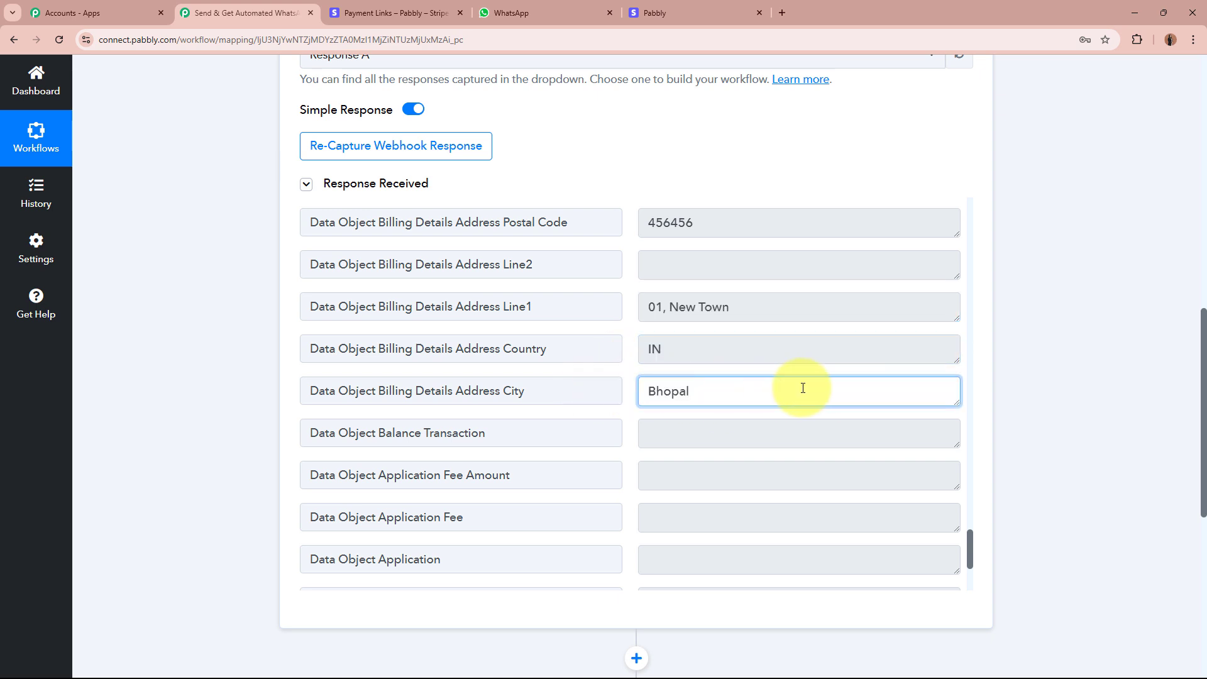
{"action": "scroll", "coordinate": [803, 387], "scroll_direction": "up", "scroll_amount": 4}
{"action": "scroll", "coordinate": [780, 376], "scroll_direction": "up", "scroll_amount": 2}
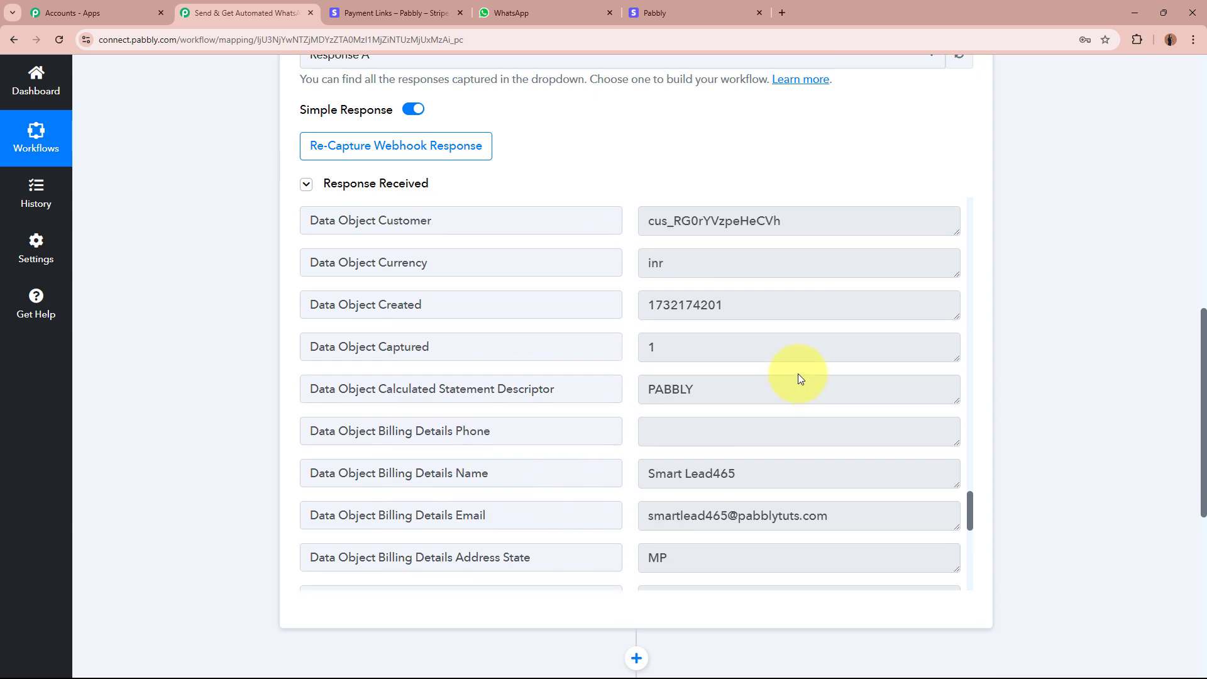
{"action": "left_click_drag", "start_coordinate": [507, 430], "coordinate": [309, 431]}
{"action": "left_click", "coordinate": [691, 424]}
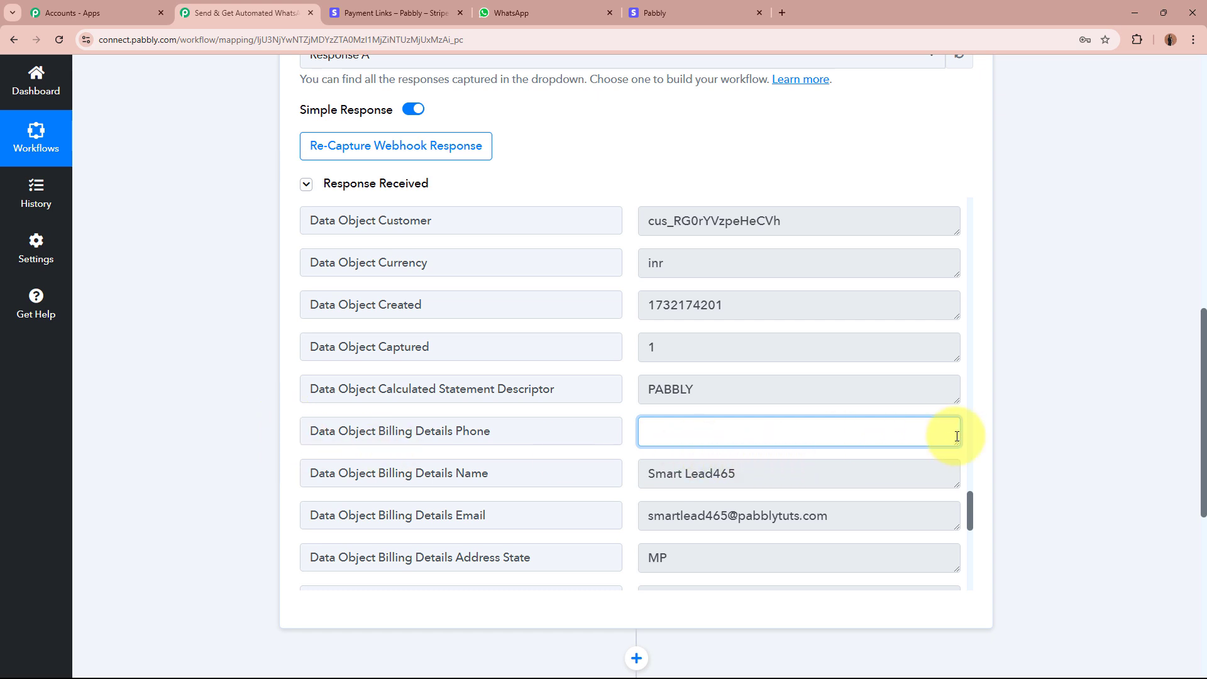
{"action": "left_click", "coordinate": [989, 440]}
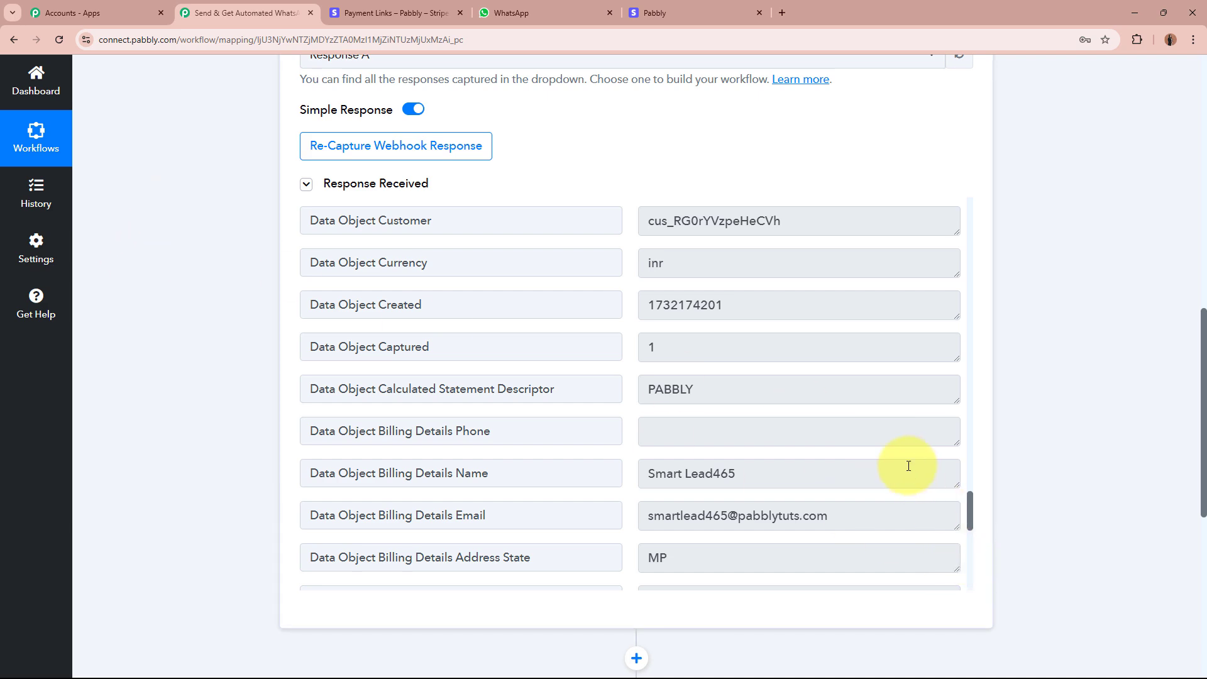
{"action": "scroll", "coordinate": [1040, 461], "scroll_direction": "up", "scroll_amount": 11}
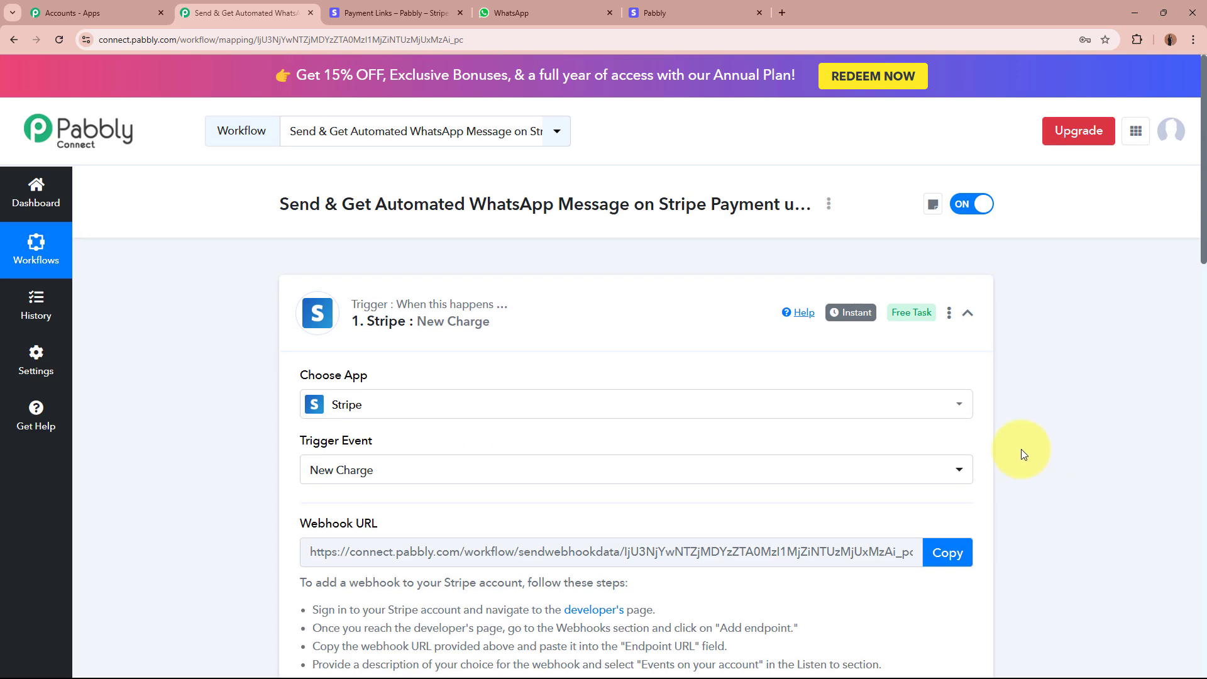
Collapse the Stripe New Charge trigger card and expand step 2's Choose App grid.
{"action": "left_click", "coordinate": [634, 322]}
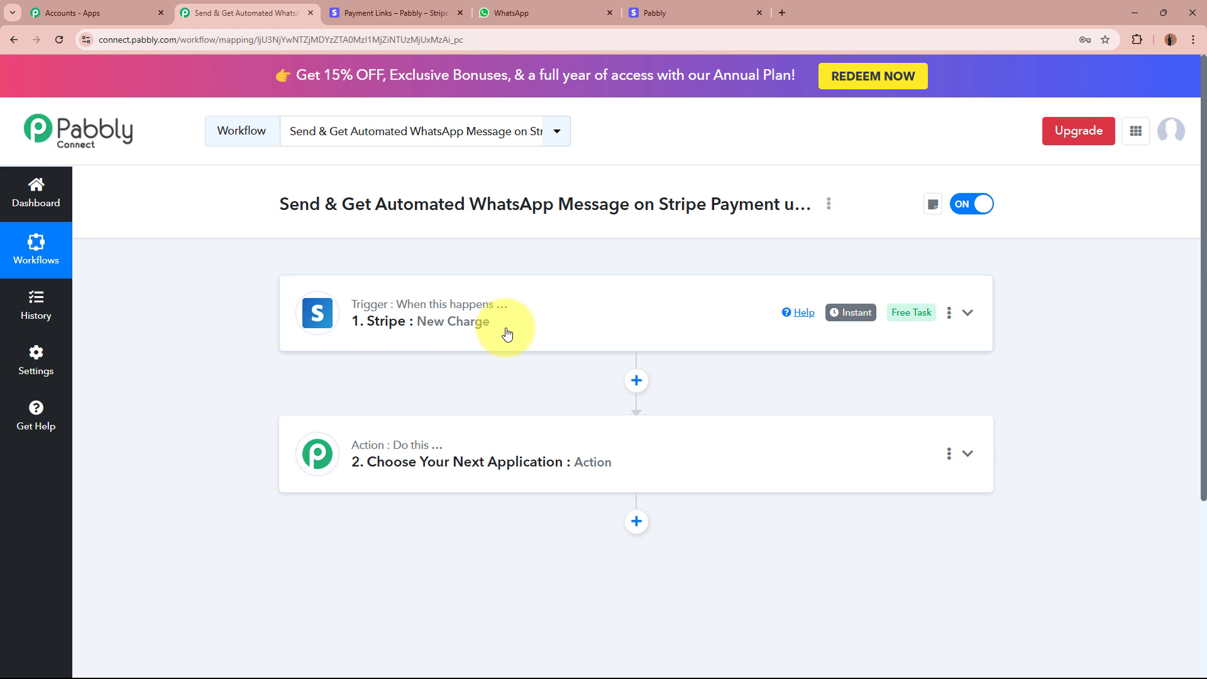
{"action": "left_click", "coordinate": [790, 472]}
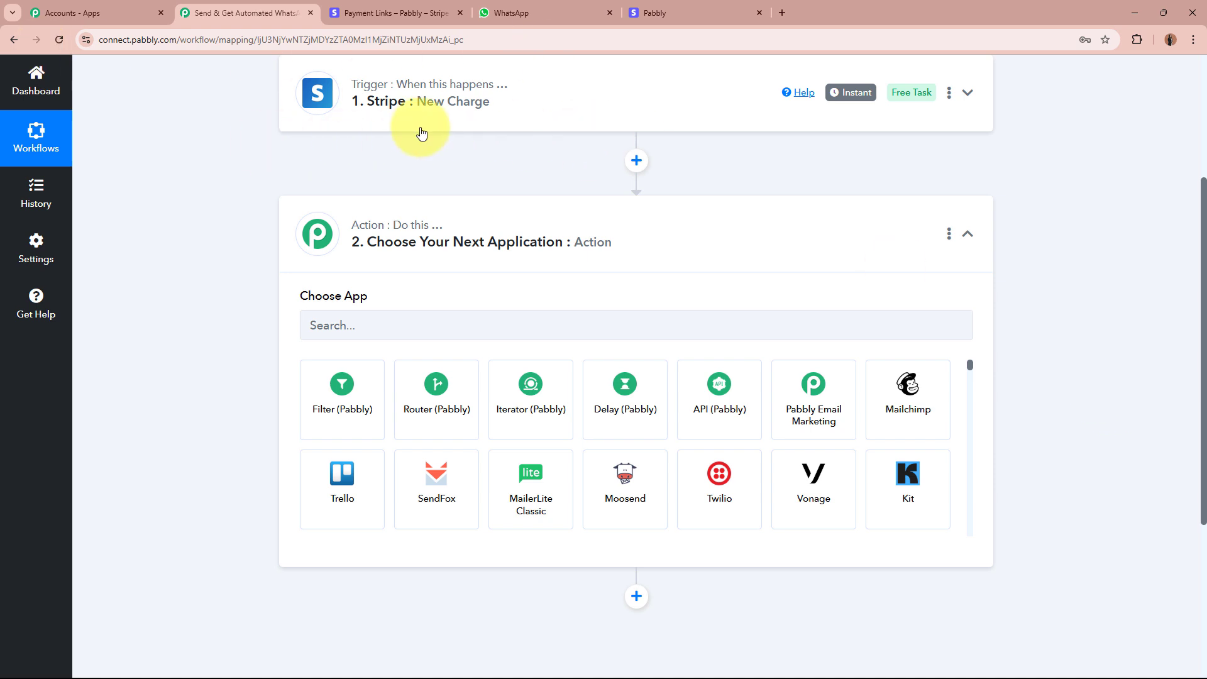
Set step 2 to the Stripe app with the Retrieve a Customer by ID action event.
{"action": "left_click", "coordinate": [463, 312]}
{"action": "type", "text": "Stripe"}
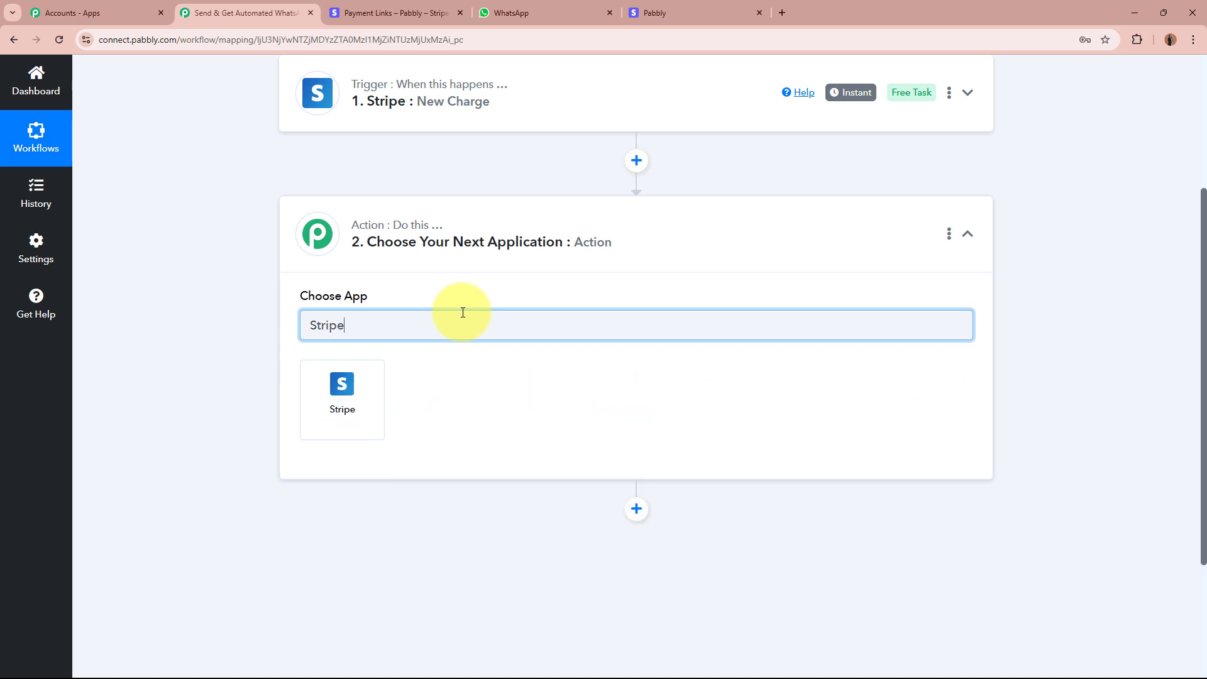
{"action": "left_click", "coordinate": [348, 424]}
{"action": "left_click", "coordinate": [380, 395]}
{"action": "scroll", "coordinate": [433, 321], "scroll_direction": "down", "scroll_amount": 12}
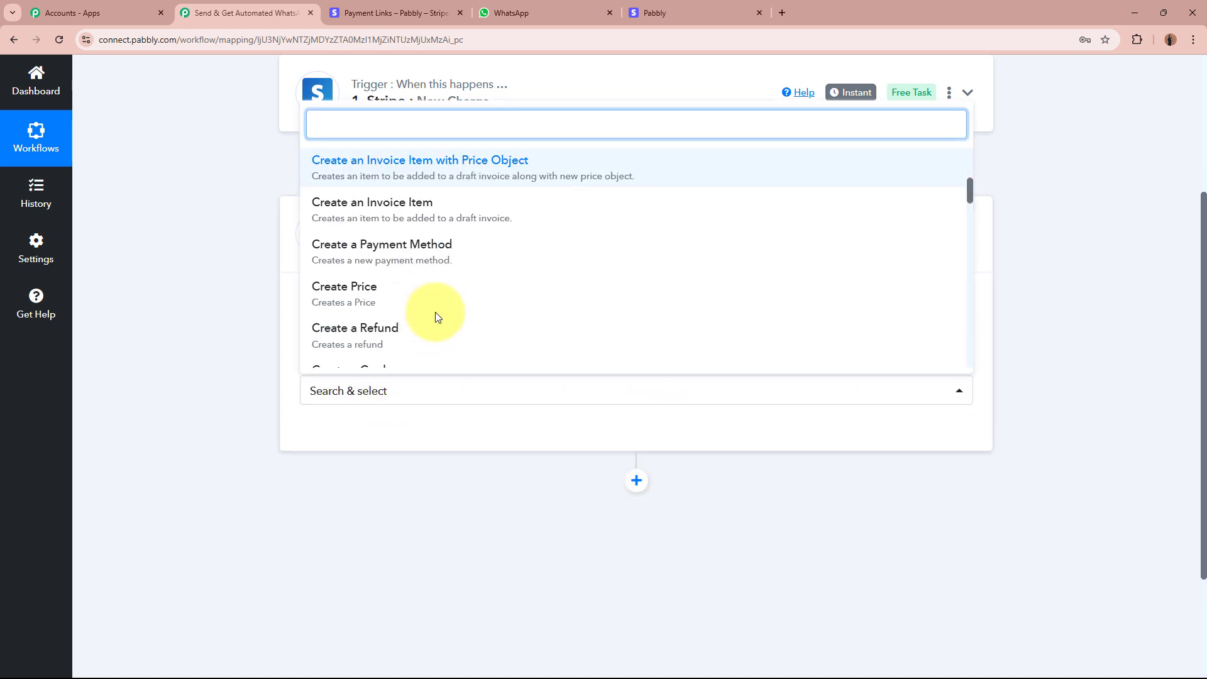
{"action": "scroll", "coordinate": [437, 318], "scroll_direction": "down", "scroll_amount": 2}
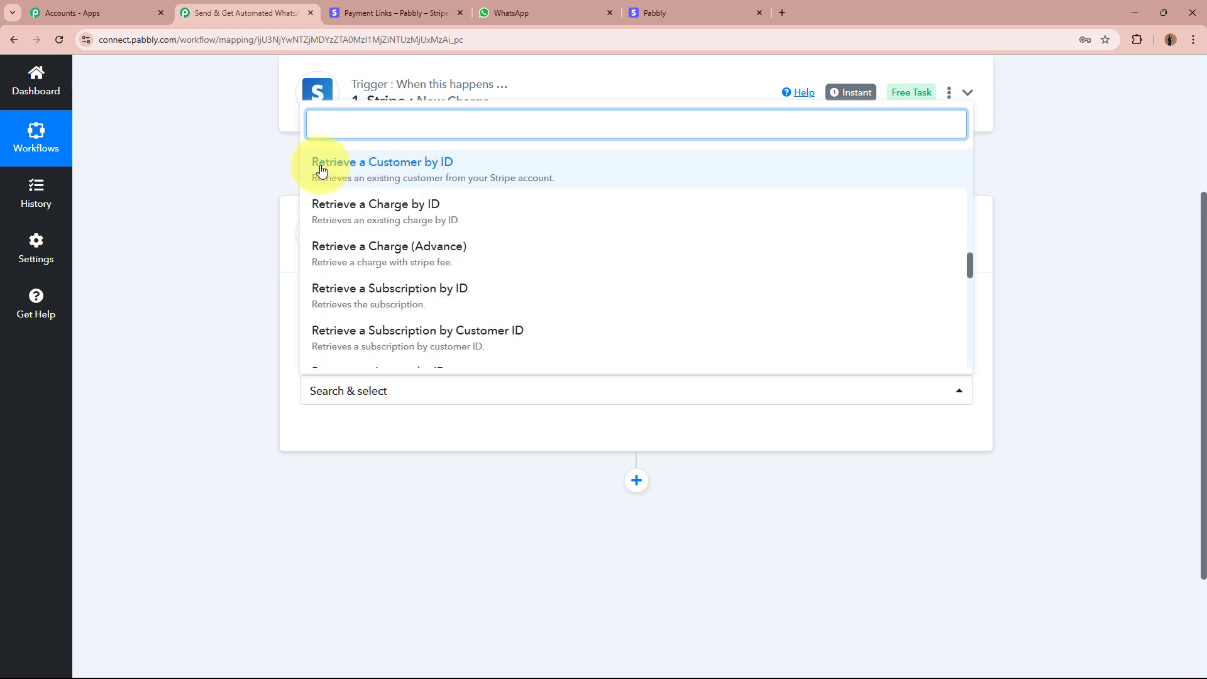
{"action": "left_click", "coordinate": [518, 170]}
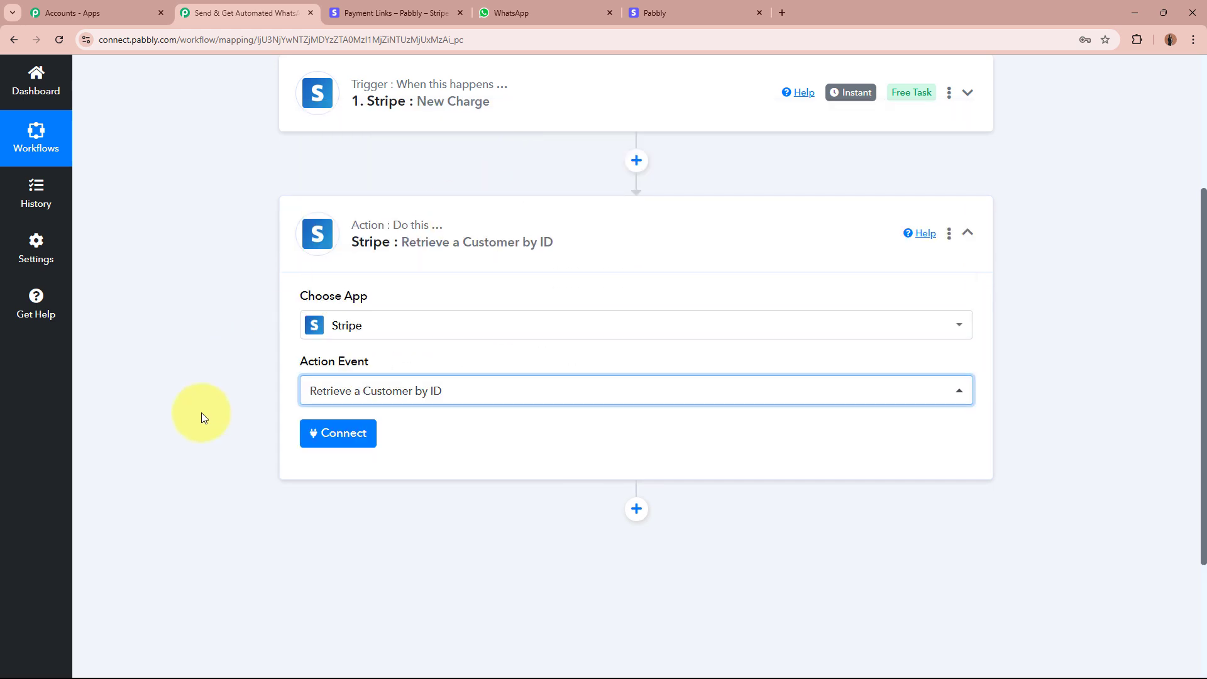
Start a new Stripe connection, read its API token instructions, and go to the Stripe dashboard.
{"action": "left_click", "coordinate": [335, 434]}
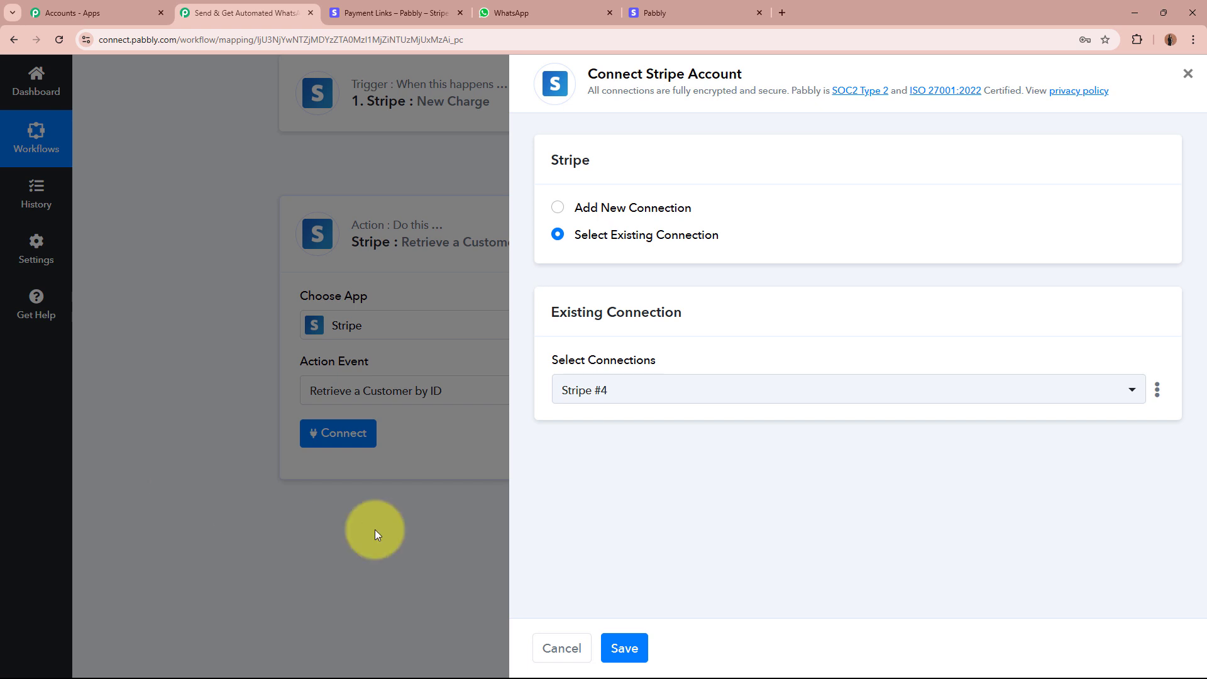
{"action": "left_click", "coordinate": [557, 208]}
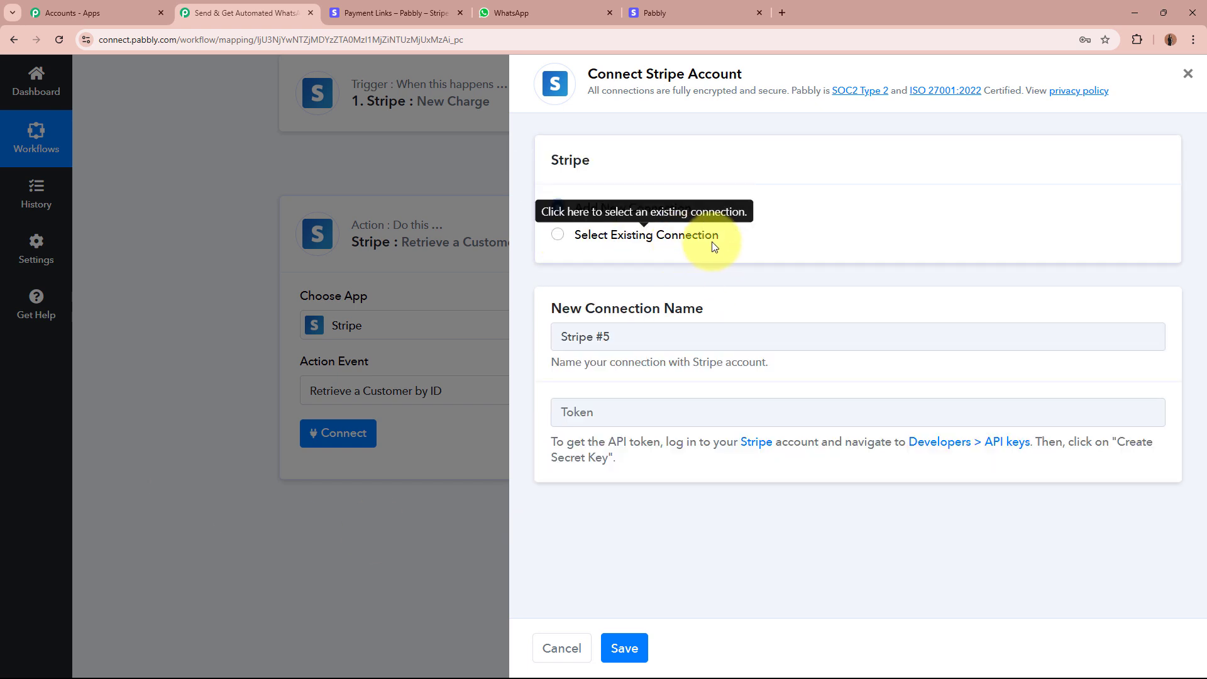
{"action": "left_click_drag", "start_coordinate": [551, 441], "coordinate": [642, 469]}
{"action": "left_click", "coordinate": [642, 469]}
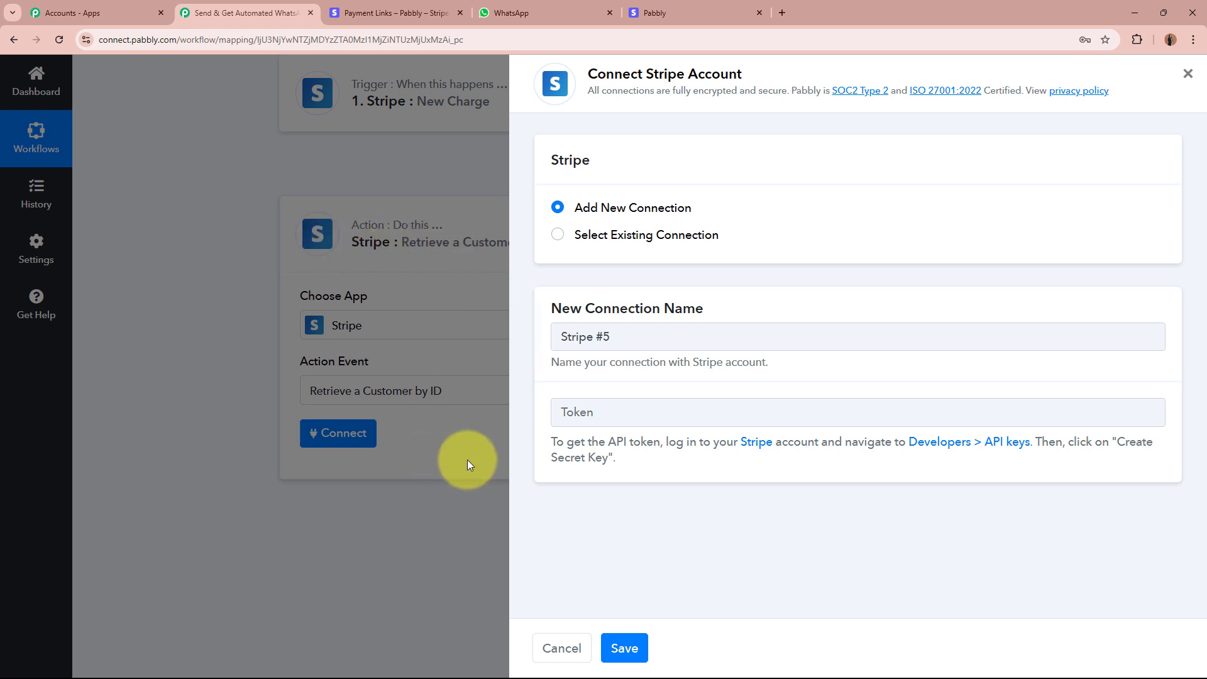
{"action": "left_click_drag", "start_coordinate": [552, 441], "coordinate": [646, 466]}
{"action": "left_click", "coordinate": [647, 469]}
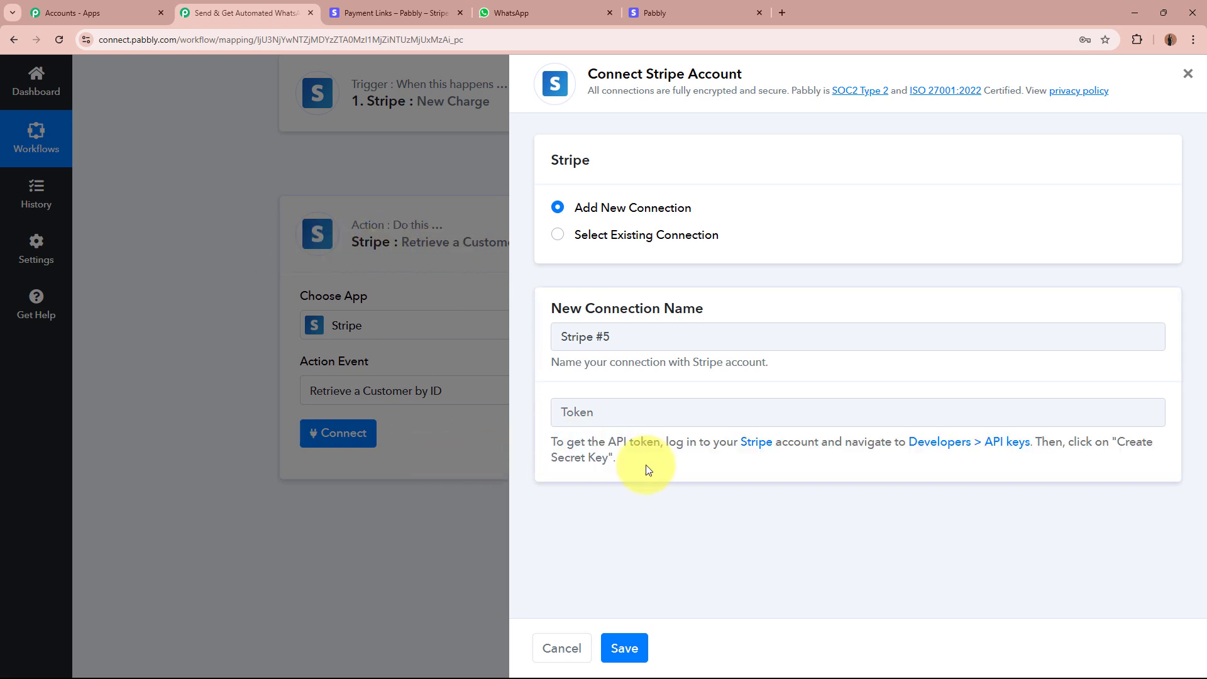
{"action": "left_click", "coordinate": [393, 12]}
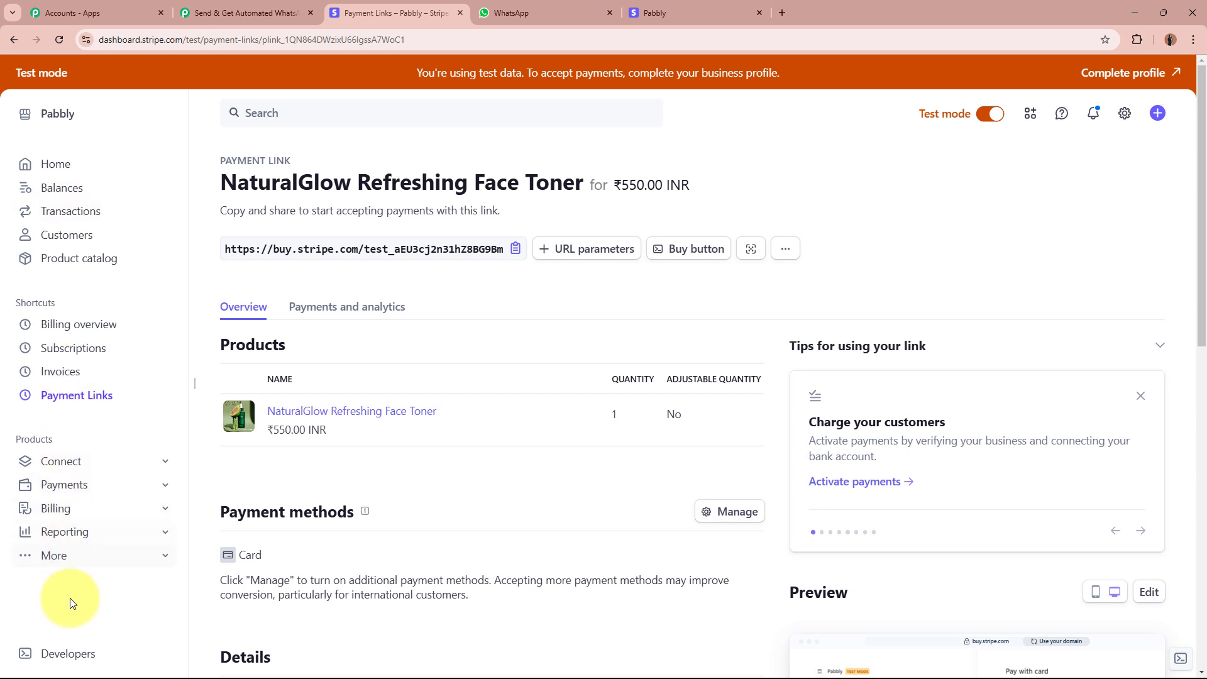
Reveal and copy the Stripe test secret key under Developers > API keys.
{"action": "left_click", "coordinate": [69, 653]}
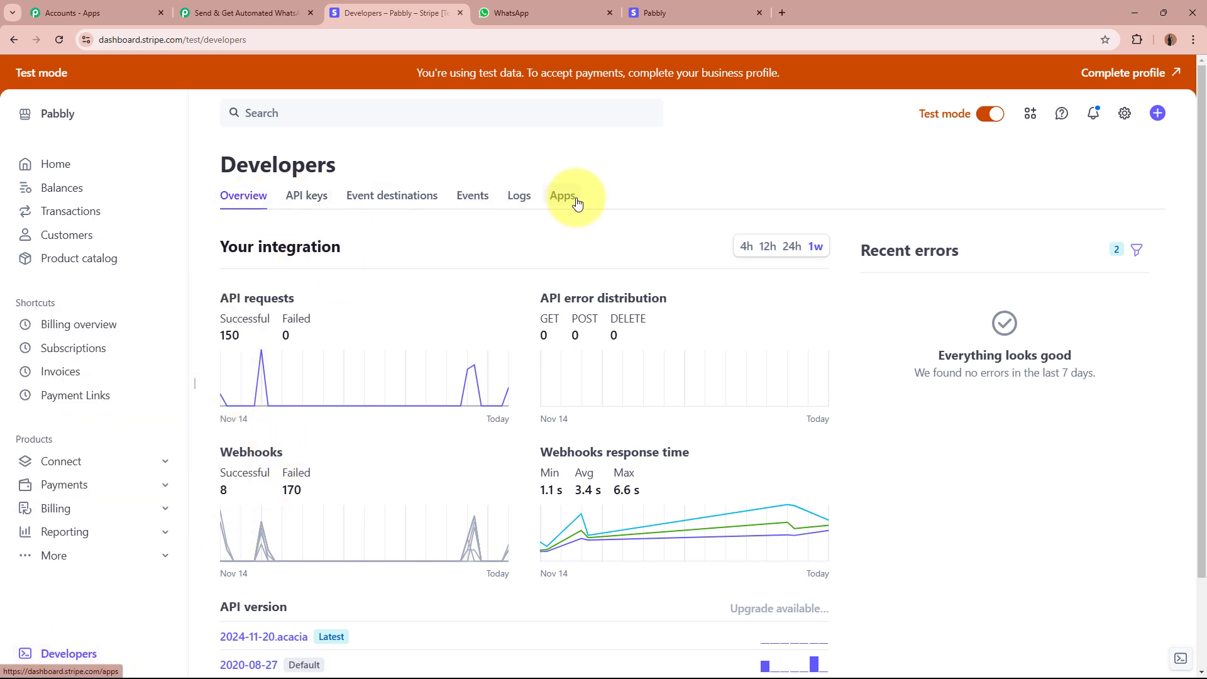
{"action": "left_click", "coordinate": [315, 202]}
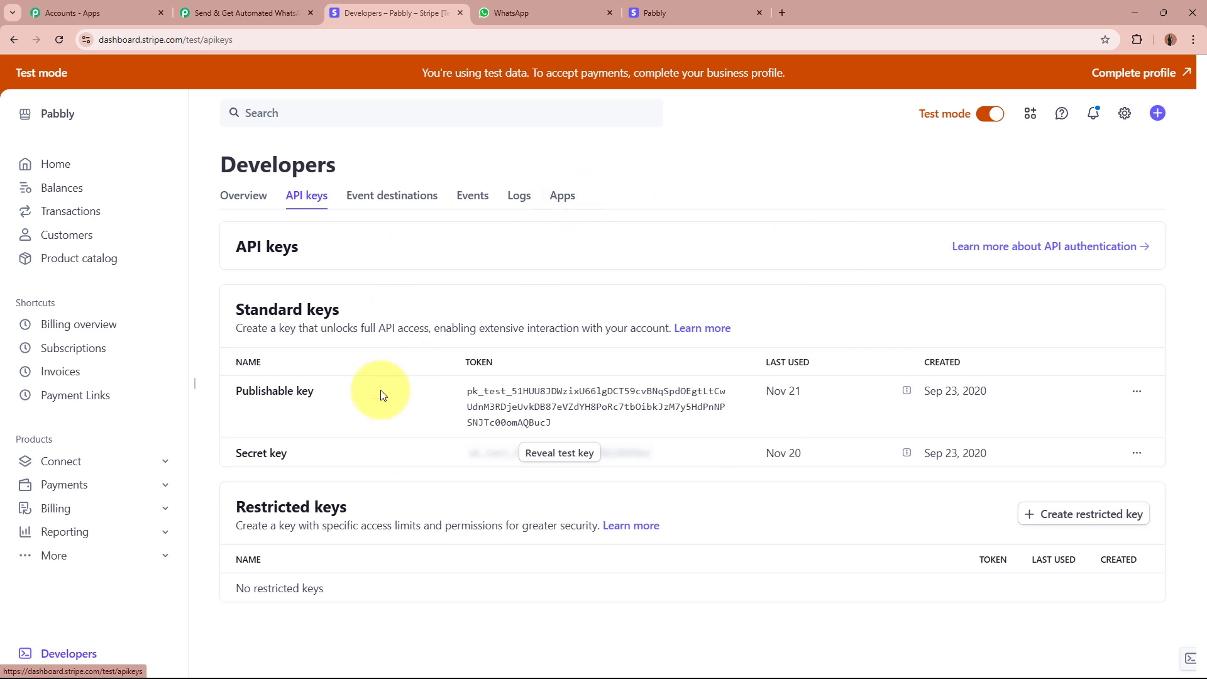
{"action": "left_click_drag", "start_coordinate": [288, 454], "coordinate": [222, 458]}
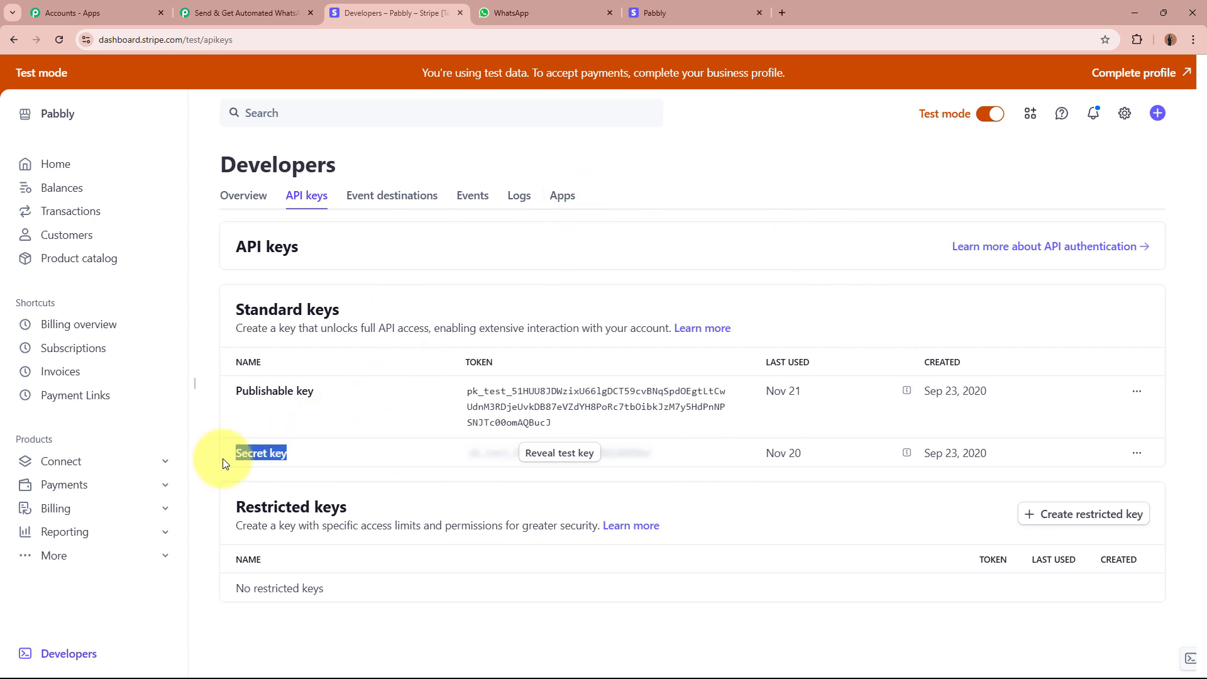
{"action": "left_click", "coordinate": [362, 459]}
{"action": "left_click", "coordinate": [586, 459]}
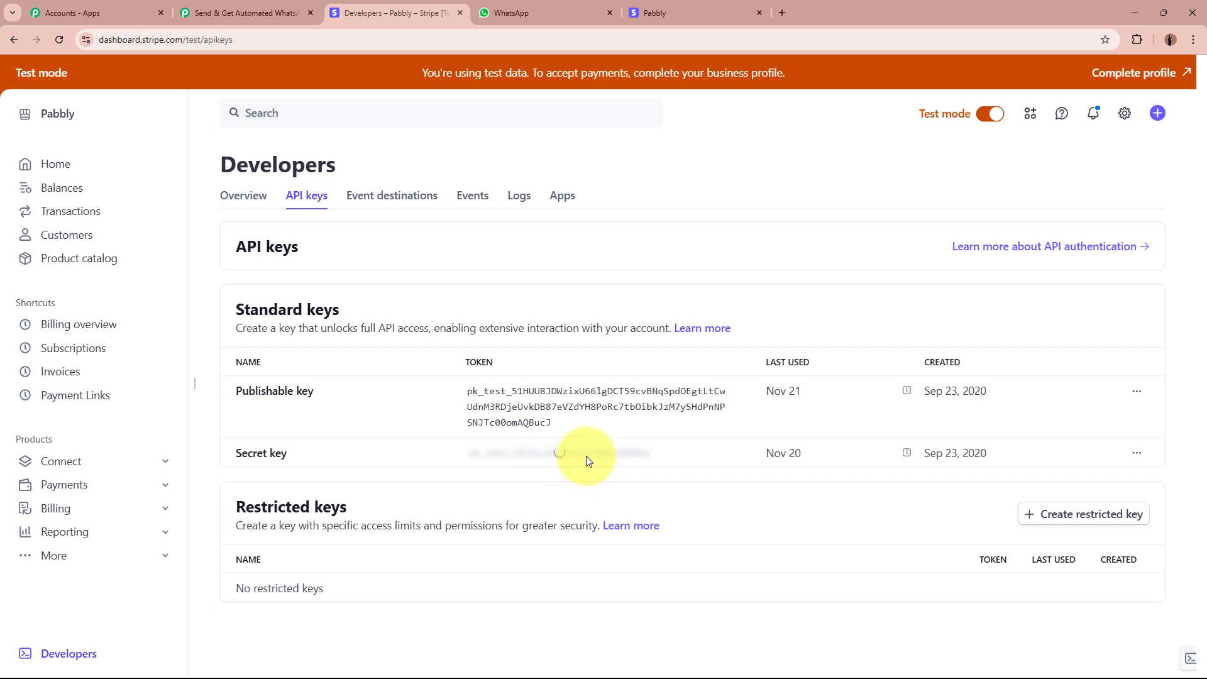
{"action": "left_click", "coordinate": [586, 458]}
Paste the Stripe secret key into the Token field and save the Stripe #5 connection.
{"action": "left_click", "coordinate": [245, 13]}
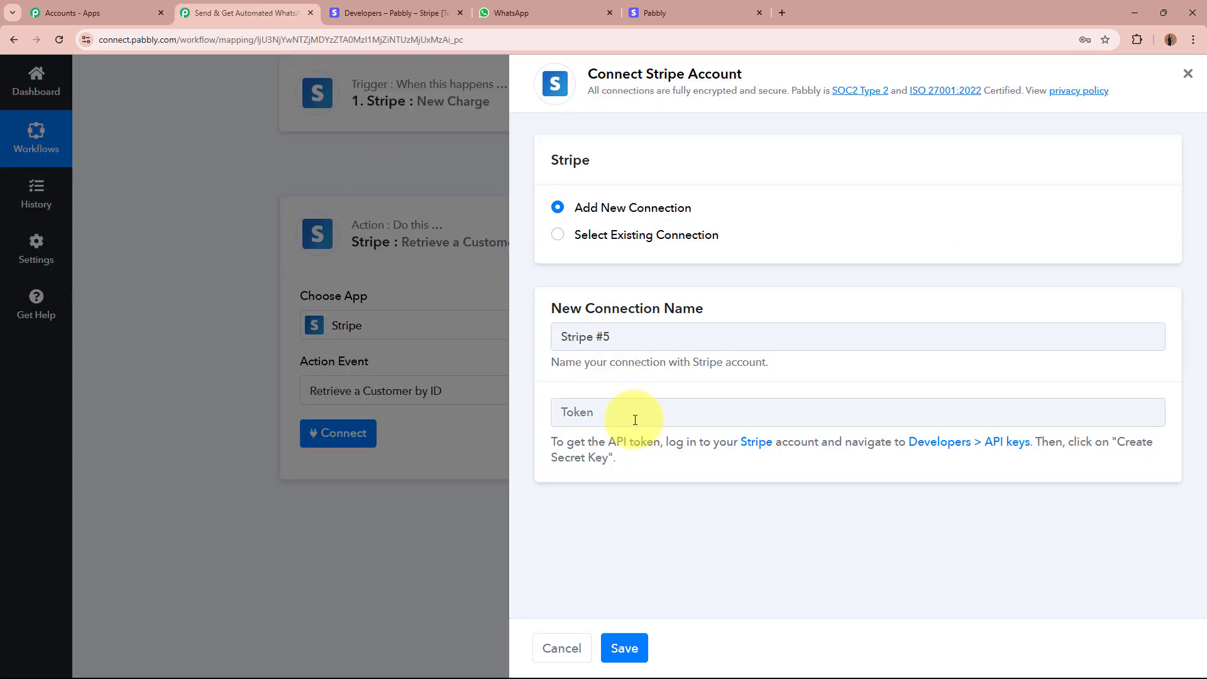
{"action": "left_click", "coordinate": [635, 420]}
{"action": "key", "text": "ctrl+v"}
{"action": "left_click", "coordinate": [621, 636]}
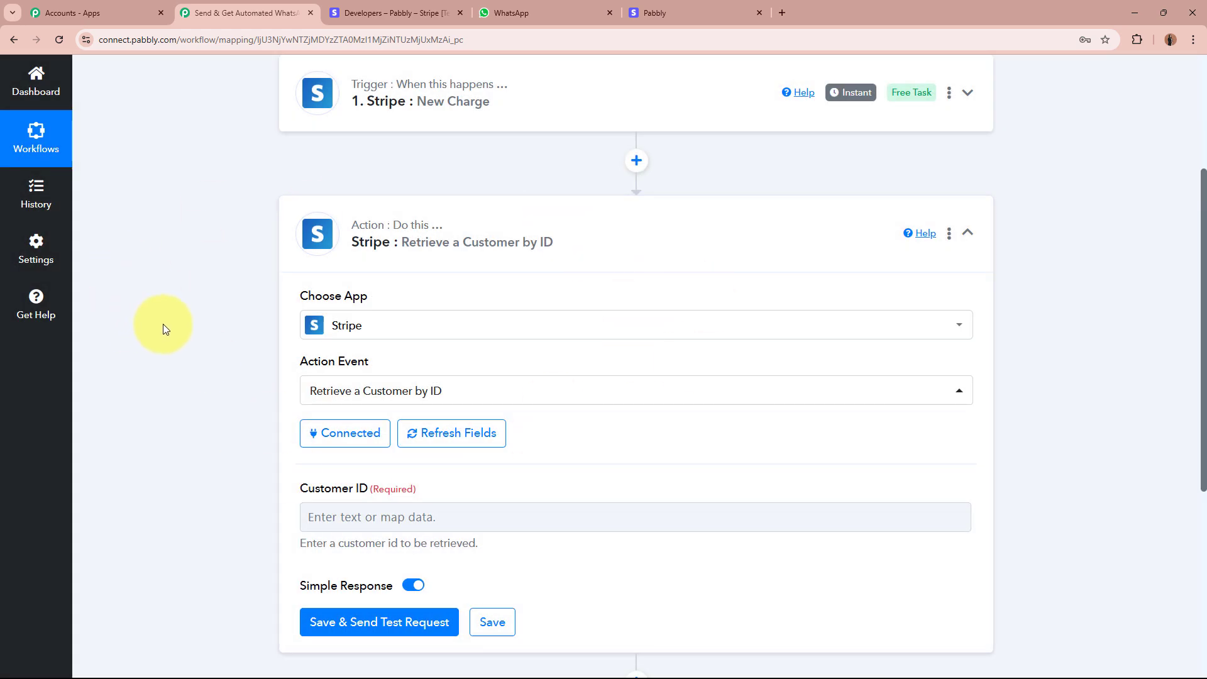
{"action": "scroll", "coordinate": [163, 323], "scroll_direction": "down", "scroll_amount": 2}
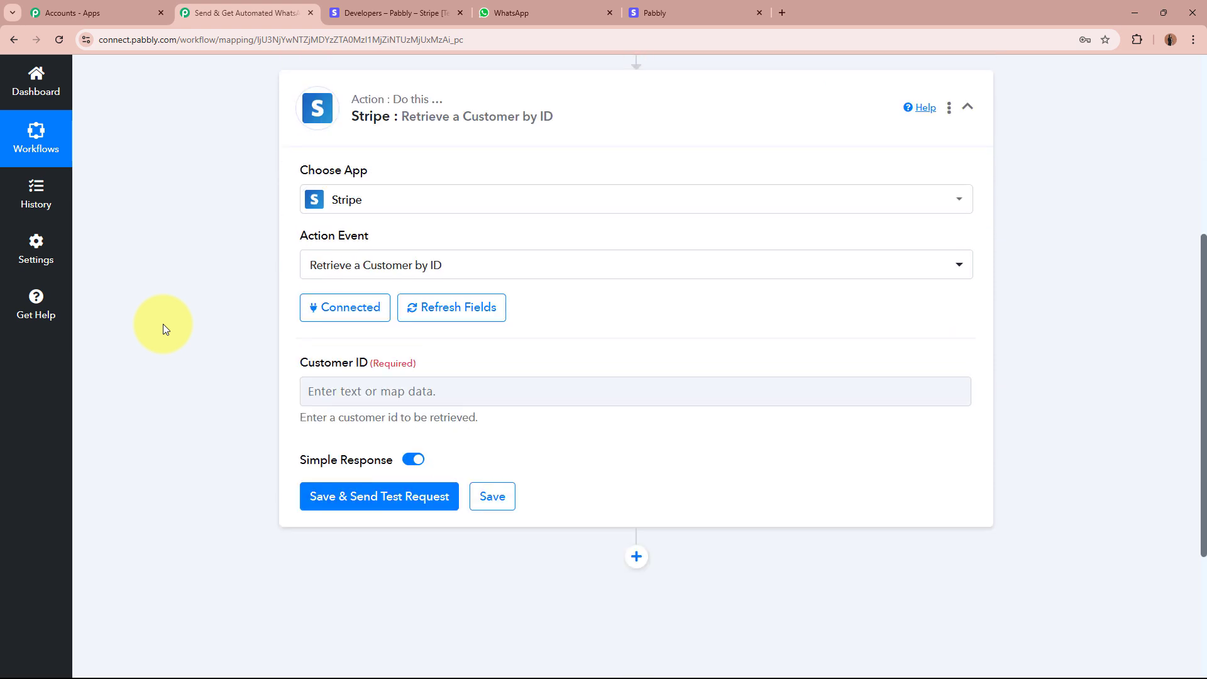
{"action": "left_click_drag", "start_coordinate": [471, 368], "coordinate": [269, 370]}
{"action": "left_click", "coordinate": [176, 376]}
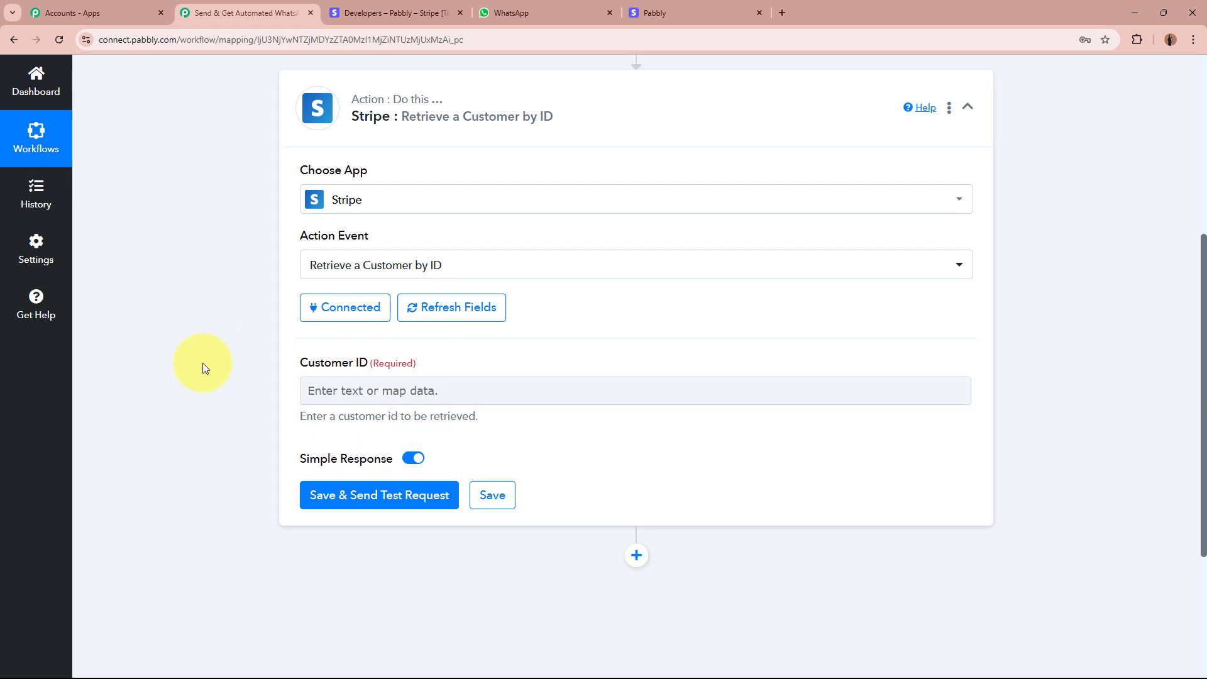
Map Customer ID to Data Object Customer from 1. Stripe: New Charge, found by searching 'Cust'.
{"action": "left_click", "coordinate": [304, 395]}
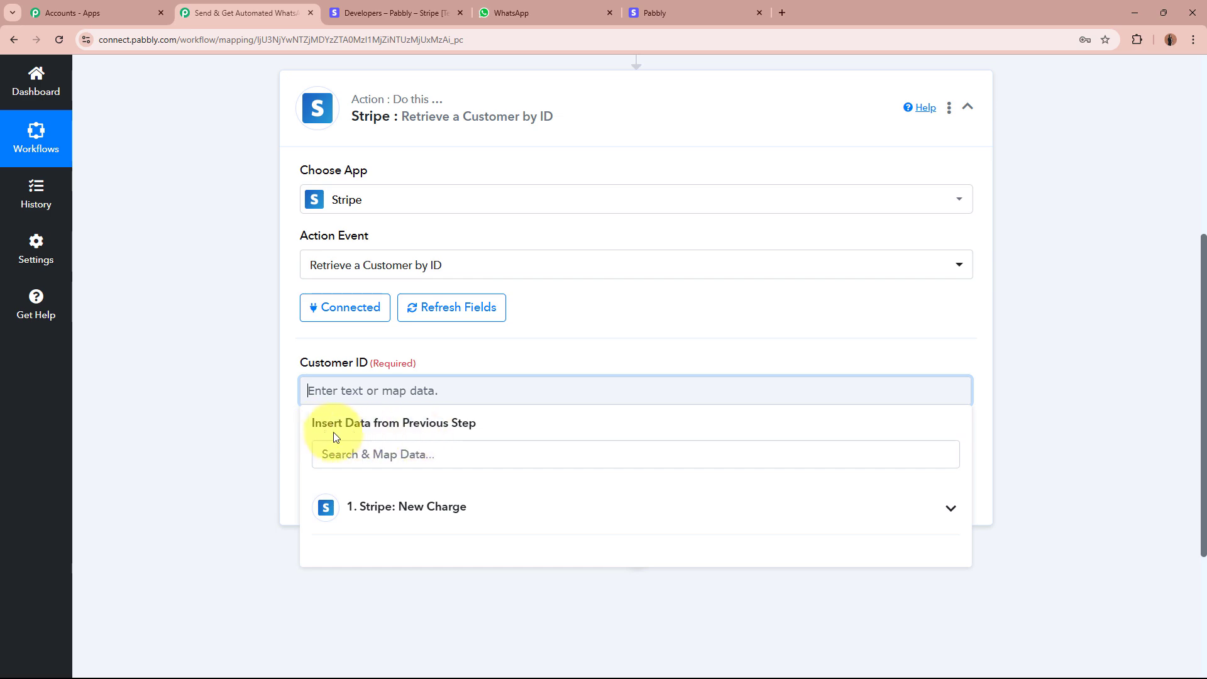
{"action": "scroll", "coordinate": [447, 433], "scroll_direction": "up", "scroll_amount": 5}
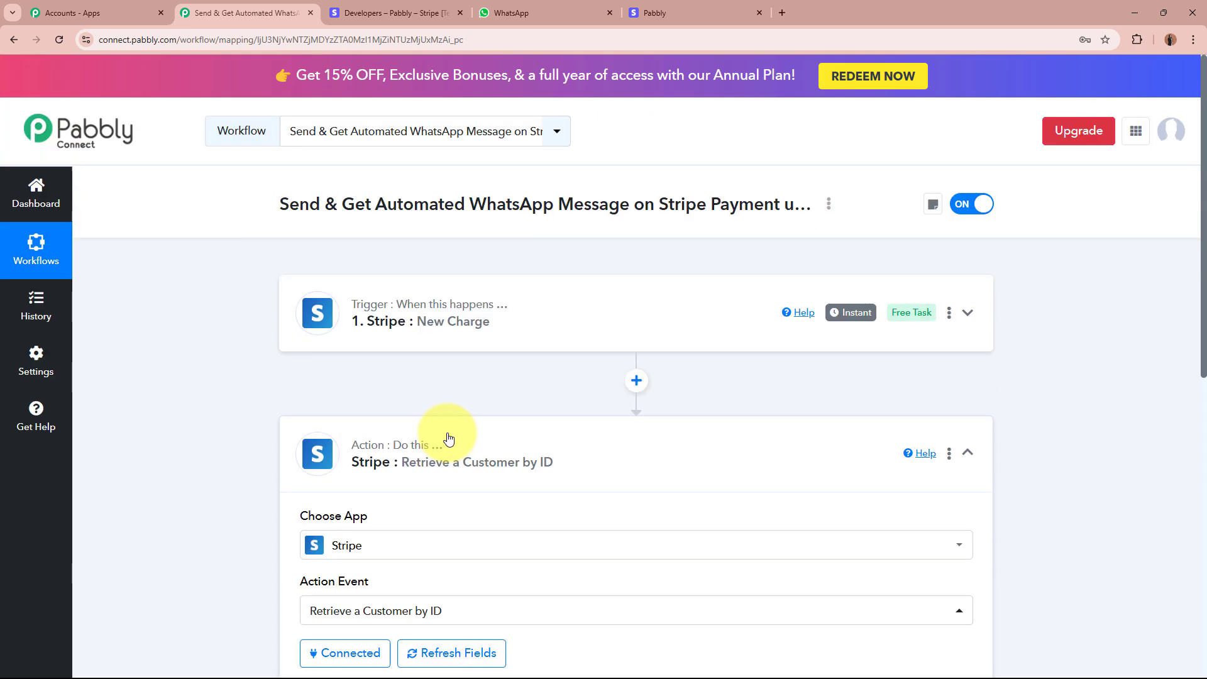
{"action": "scroll", "coordinate": [217, 446], "scroll_direction": "down", "scroll_amount": 5}
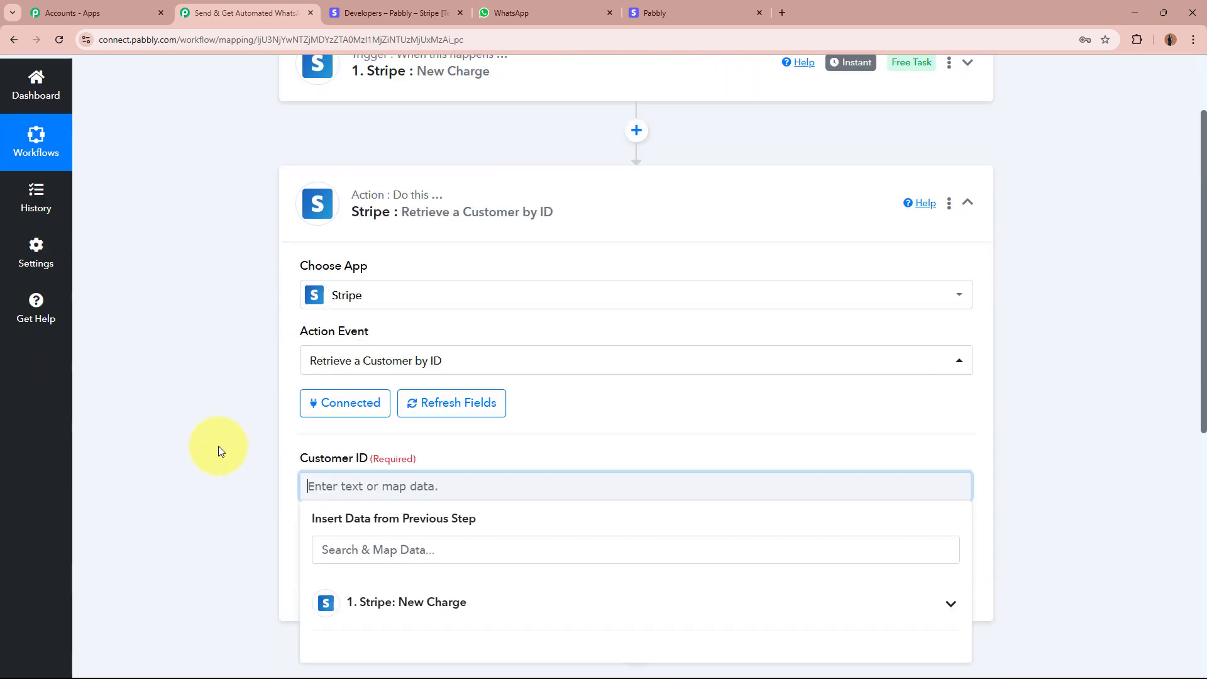
{"action": "scroll", "coordinate": [217, 446], "scroll_direction": "down", "scroll_amount": 2}
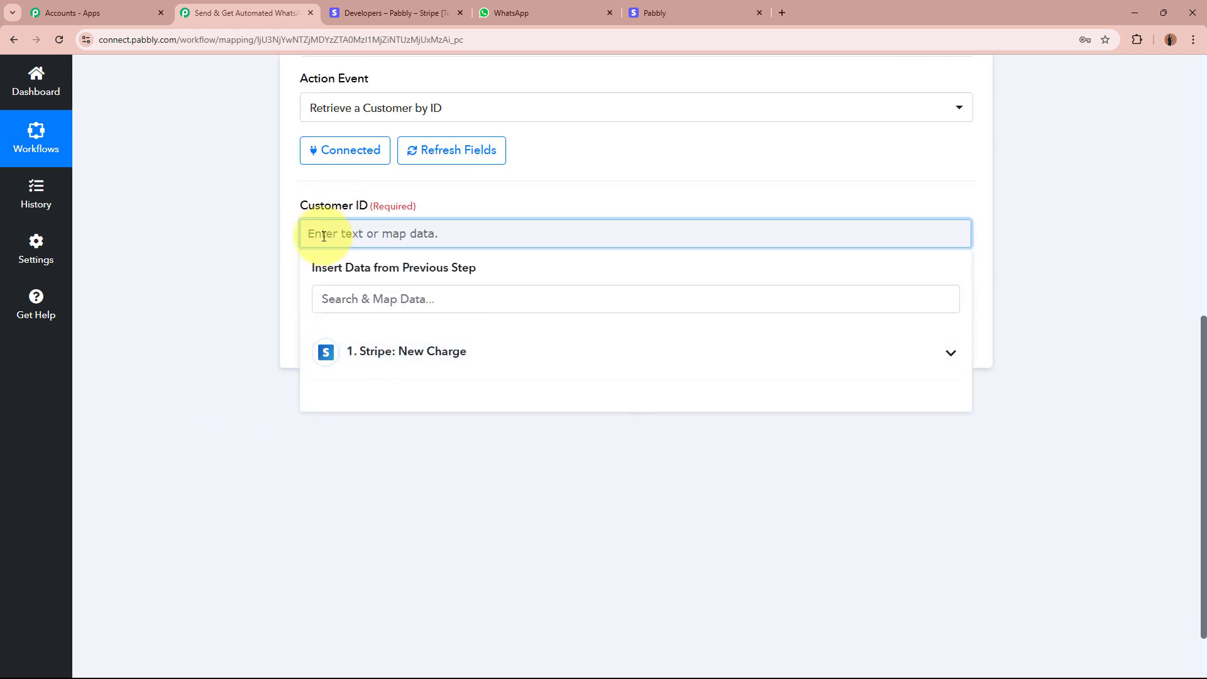
{"action": "left_click", "coordinate": [477, 365]}
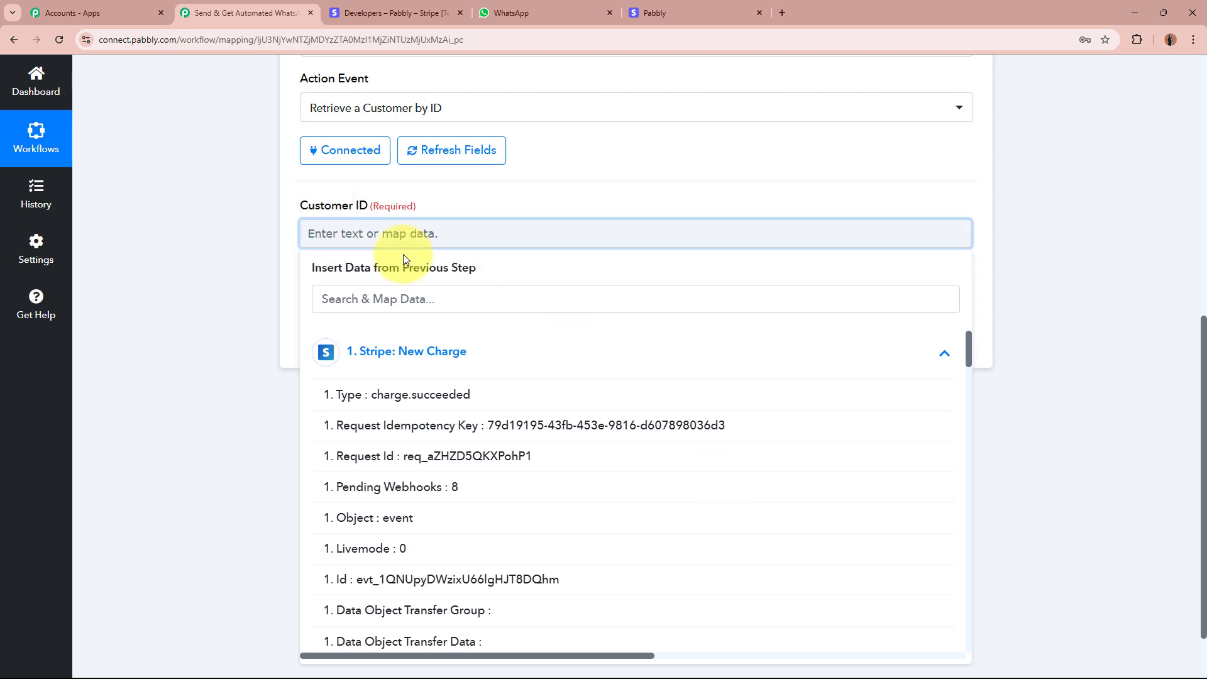
{"action": "left_click", "coordinate": [456, 299]}
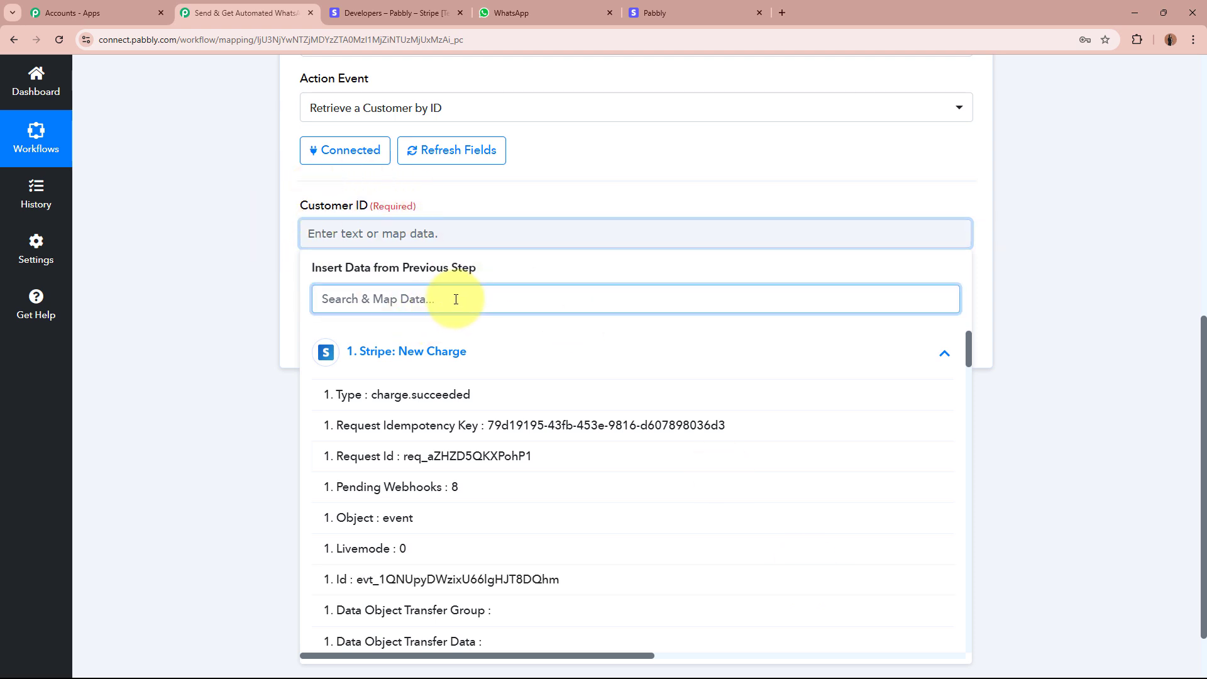
{"action": "type", "text": "Cust"}
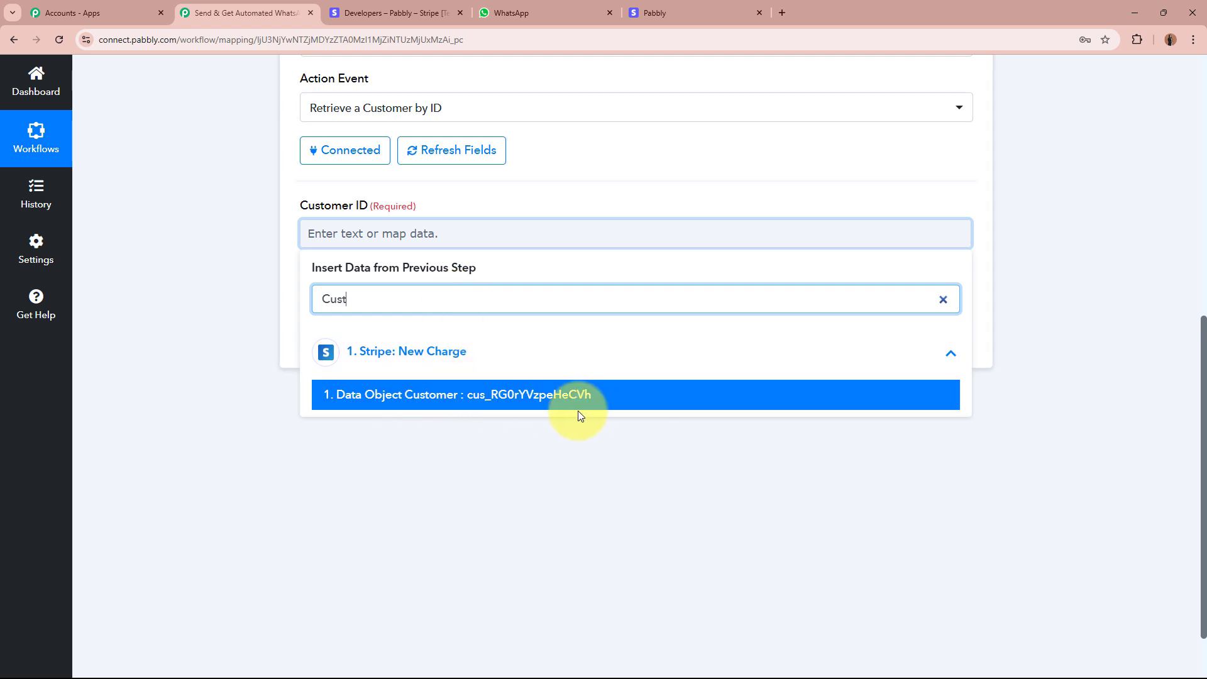
{"action": "left_click", "coordinate": [619, 408]}
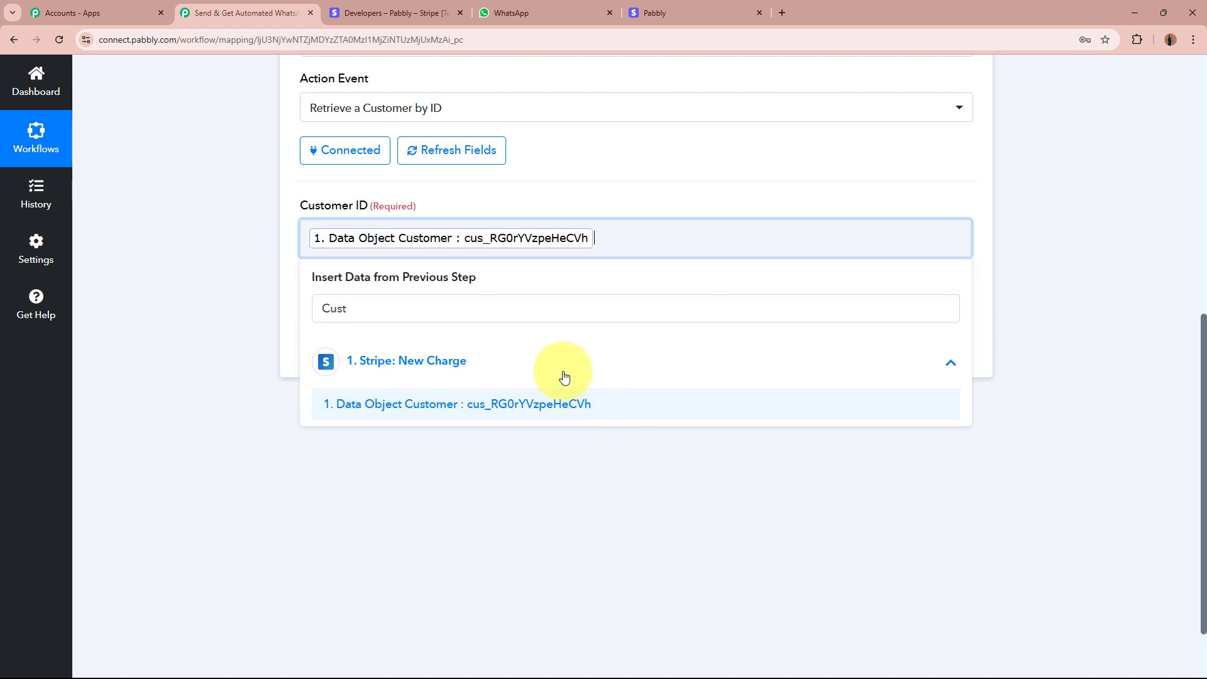
{"action": "left_click", "coordinate": [224, 247]}
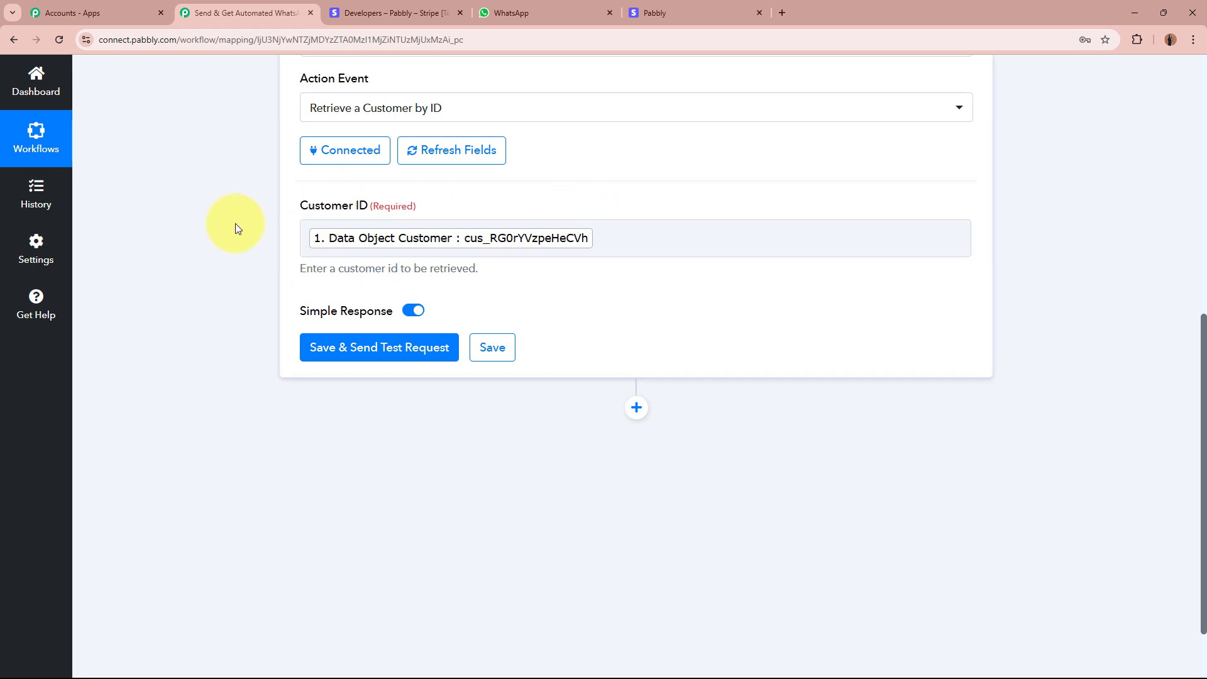
Send the Retrieve a Customer by ID test request and check the returned address, country, city, postal code and state.
{"action": "scroll", "coordinate": [149, 267], "scroll_direction": "up", "scroll_amount": 8}
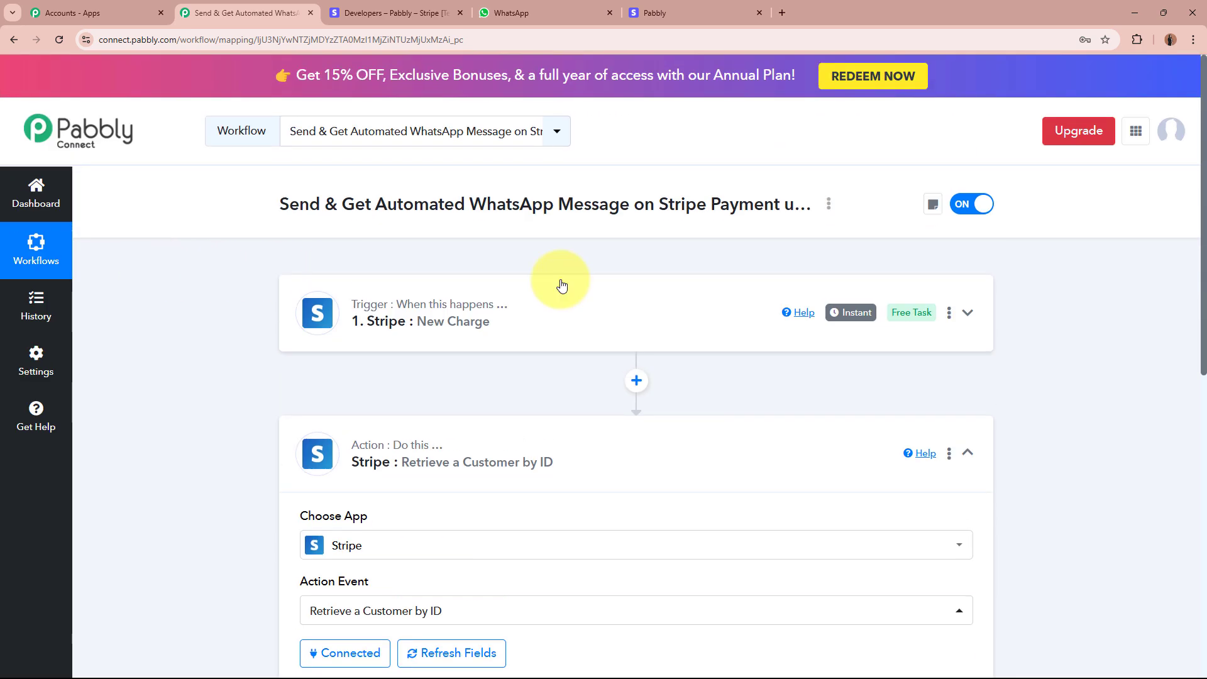
{"action": "scroll", "coordinate": [230, 361], "scroll_direction": "down", "scroll_amount": 6}
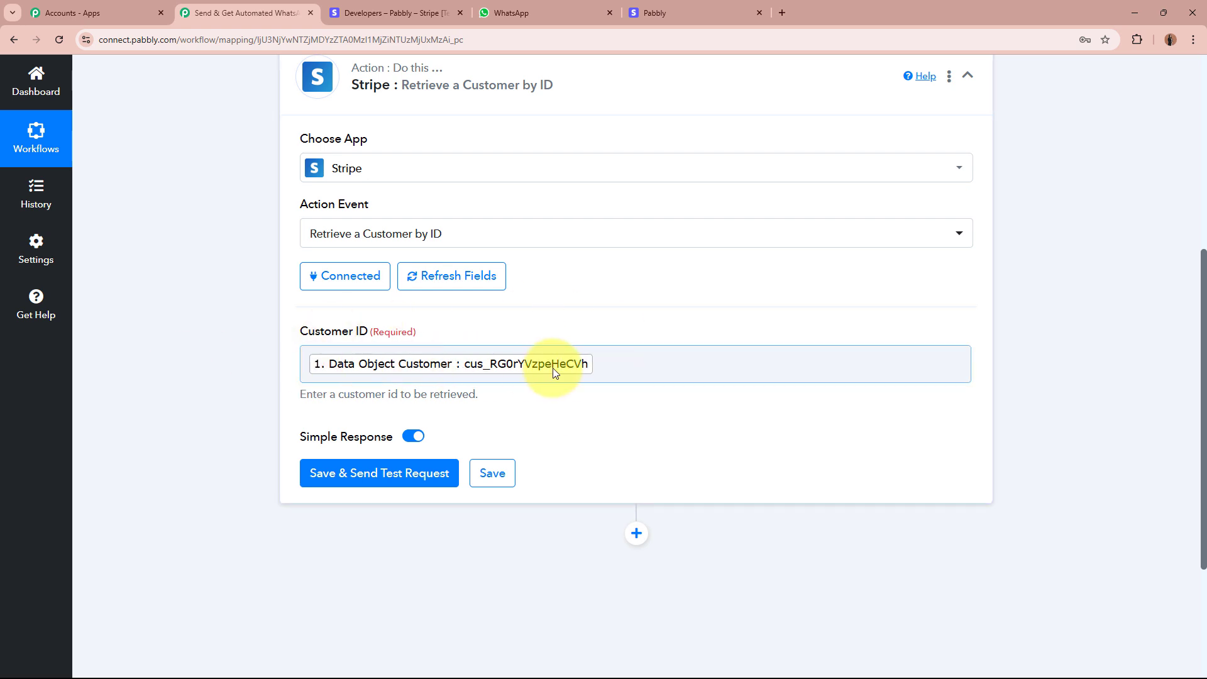
{"action": "left_click", "coordinate": [394, 488]}
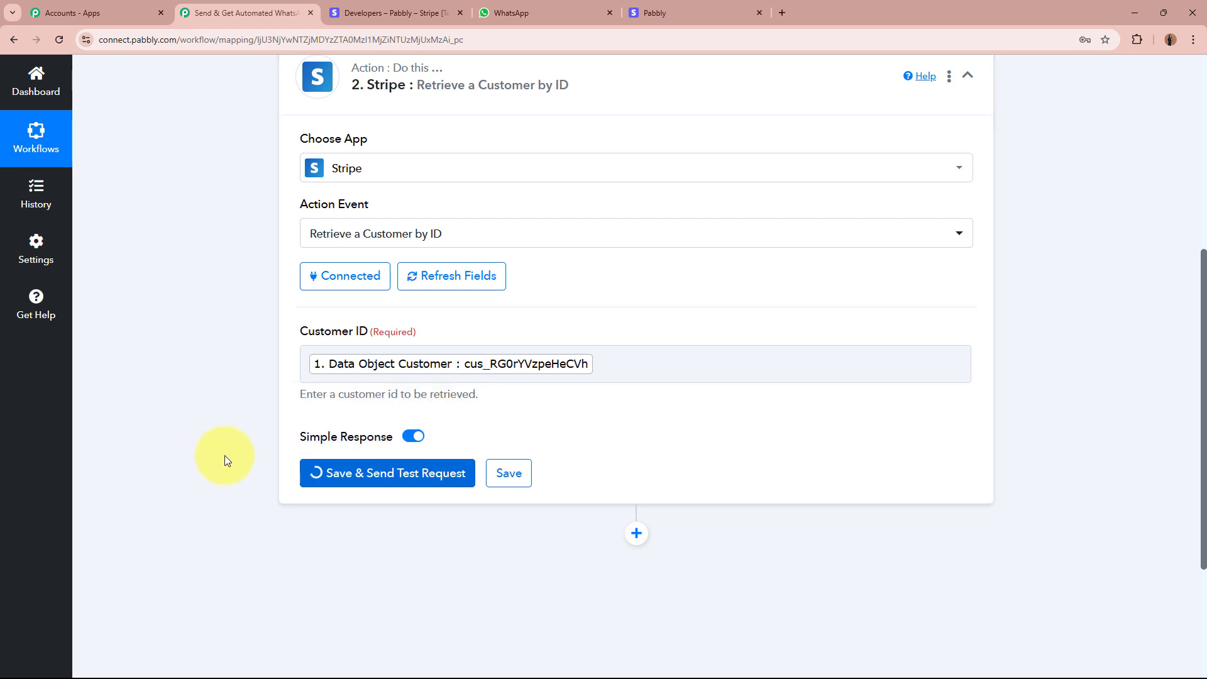
{"action": "scroll", "coordinate": [225, 455], "scroll_direction": "down", "scroll_amount": 4}
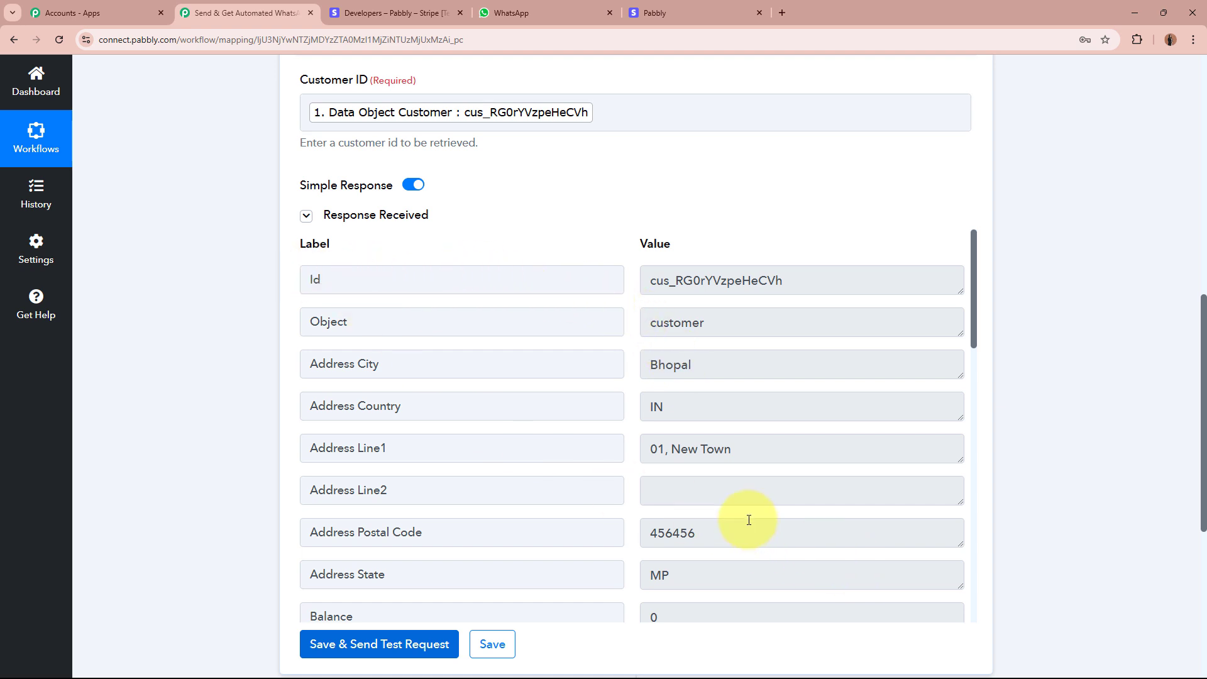
{"action": "left_click", "coordinate": [755, 450]}
{"action": "left_click", "coordinate": [695, 402]}
{"action": "left_click", "coordinate": [755, 378]}
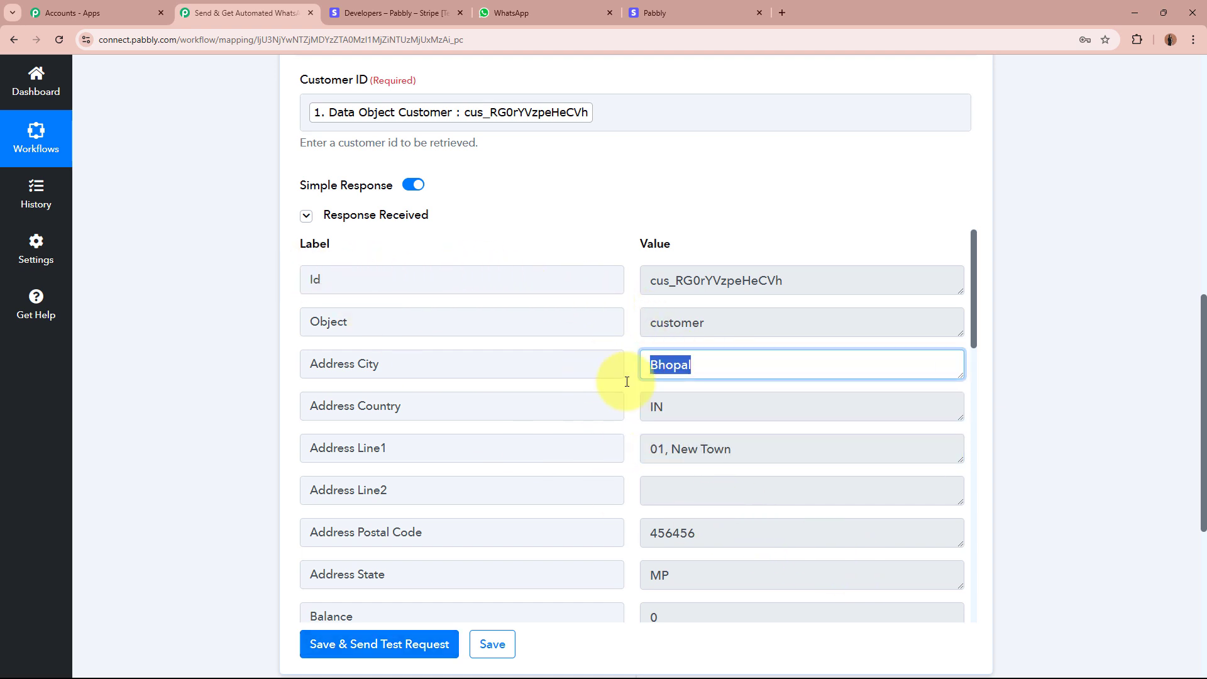
{"action": "scroll", "coordinate": [801, 418], "scroll_direction": "down", "scroll_amount": 2}
{"action": "left_click", "coordinate": [708, 409]}
{"action": "left_click", "coordinate": [822, 453]}
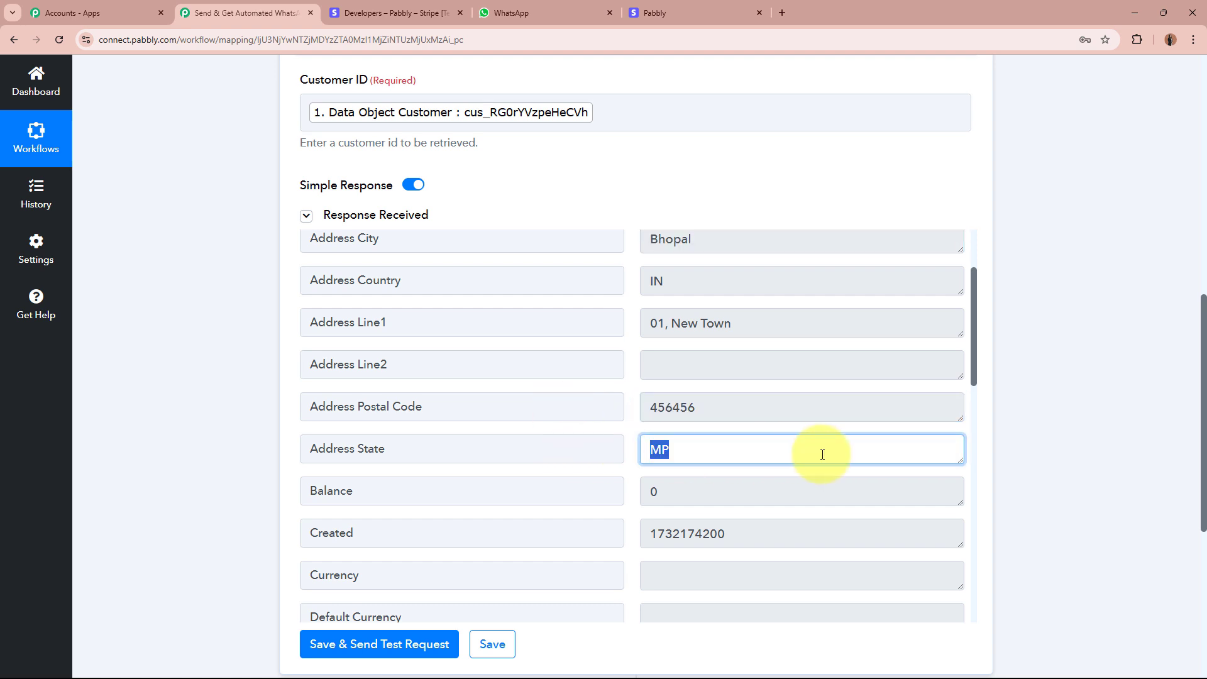
Review the returned customer email, name and phone, then collapse the step.
{"action": "scroll", "coordinate": [821, 453], "scroll_direction": "down", "scroll_amount": 8}
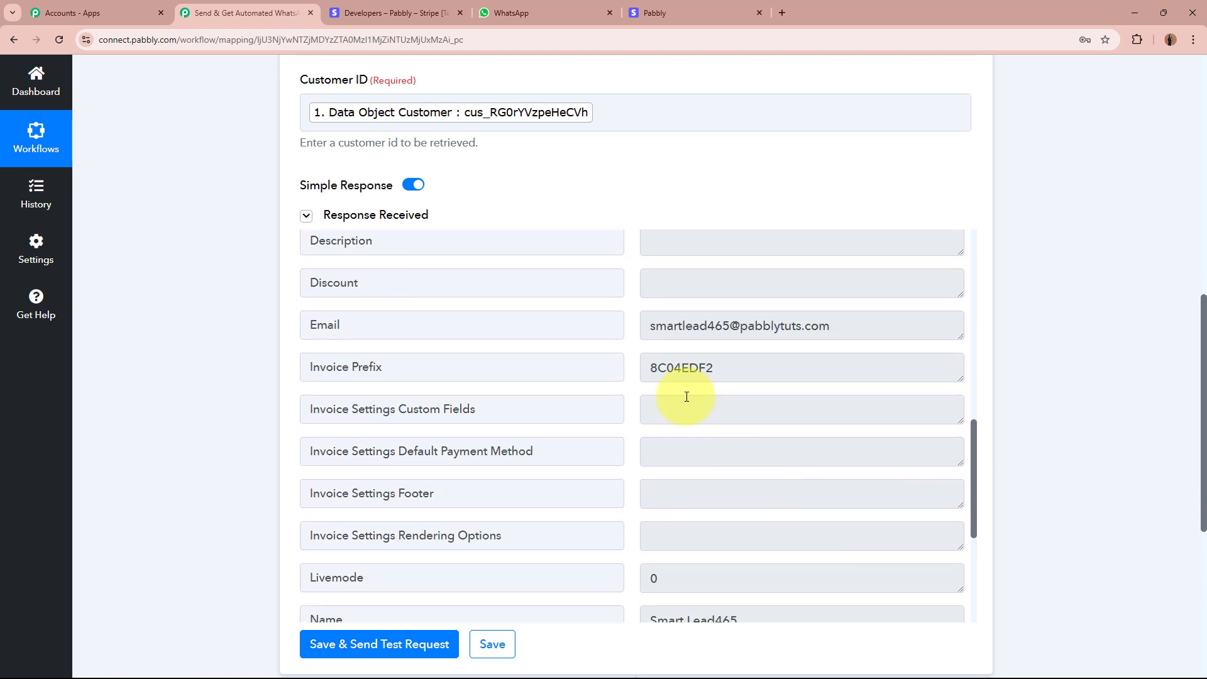
{"action": "left_click", "coordinate": [874, 327]}
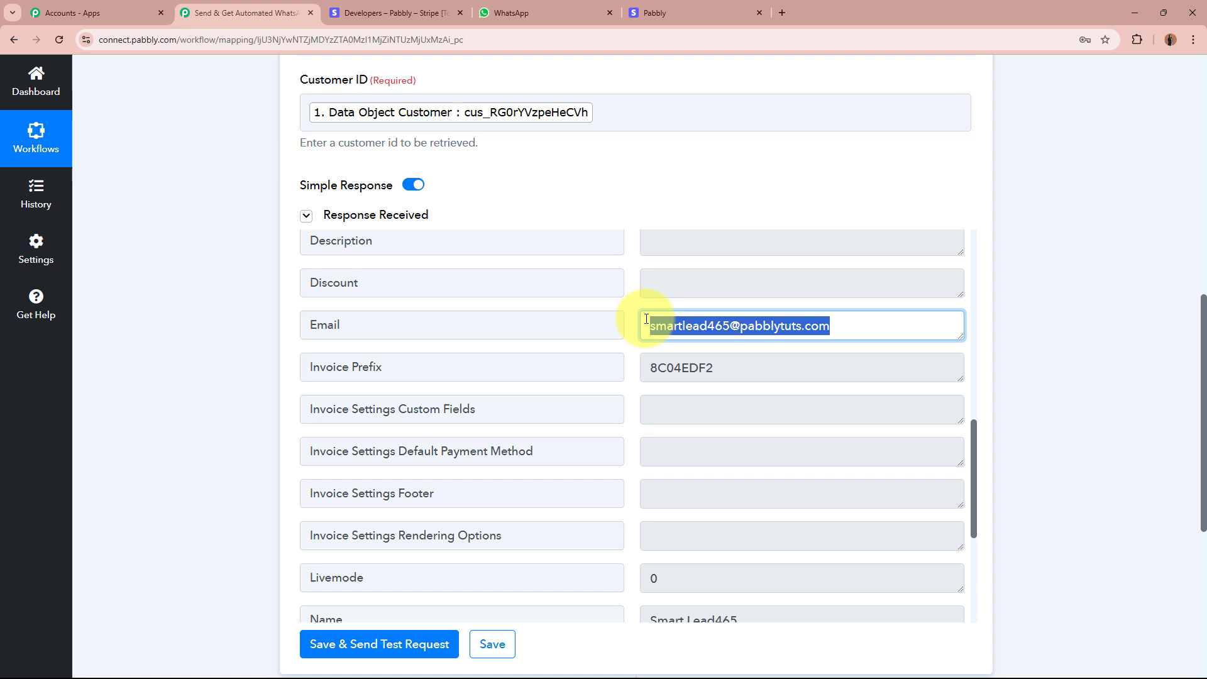
{"action": "left_click", "coordinate": [867, 323]}
{"action": "scroll", "coordinate": [868, 323], "scroll_direction": "down", "scroll_amount": 4}
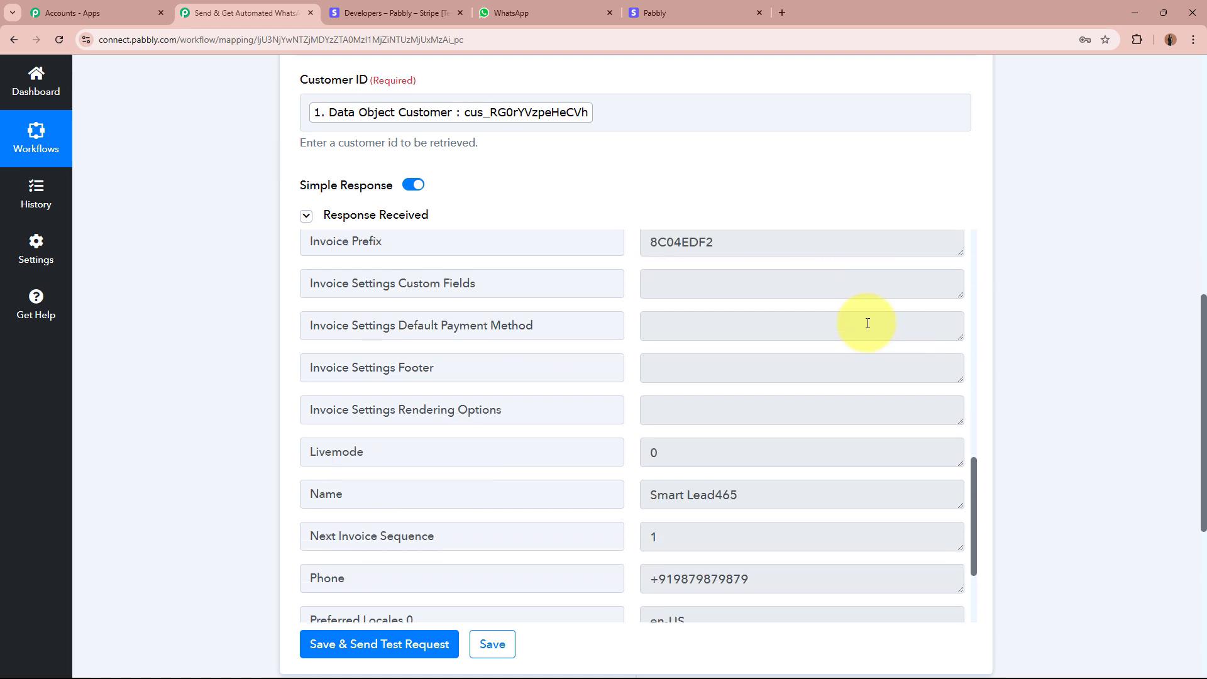
{"action": "left_click", "coordinate": [814, 369]}
{"action": "left_click", "coordinate": [787, 449]}
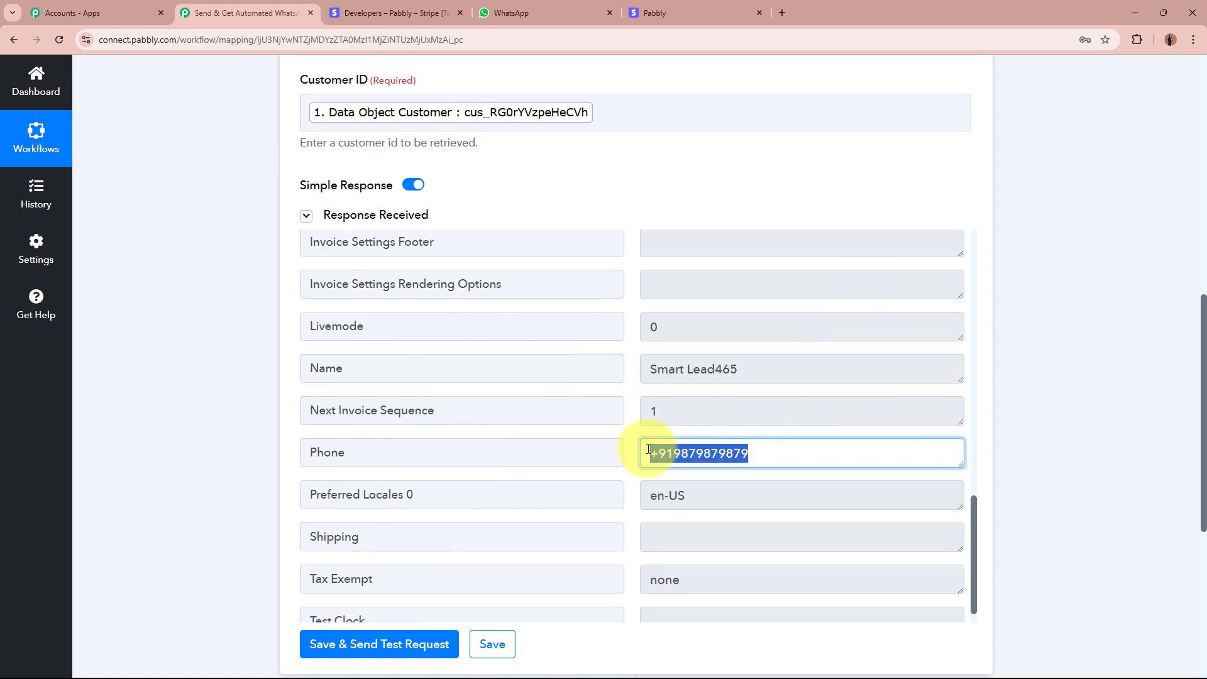
{"action": "left_click", "coordinate": [825, 450]}
{"action": "left_click", "coordinate": [1099, 432]}
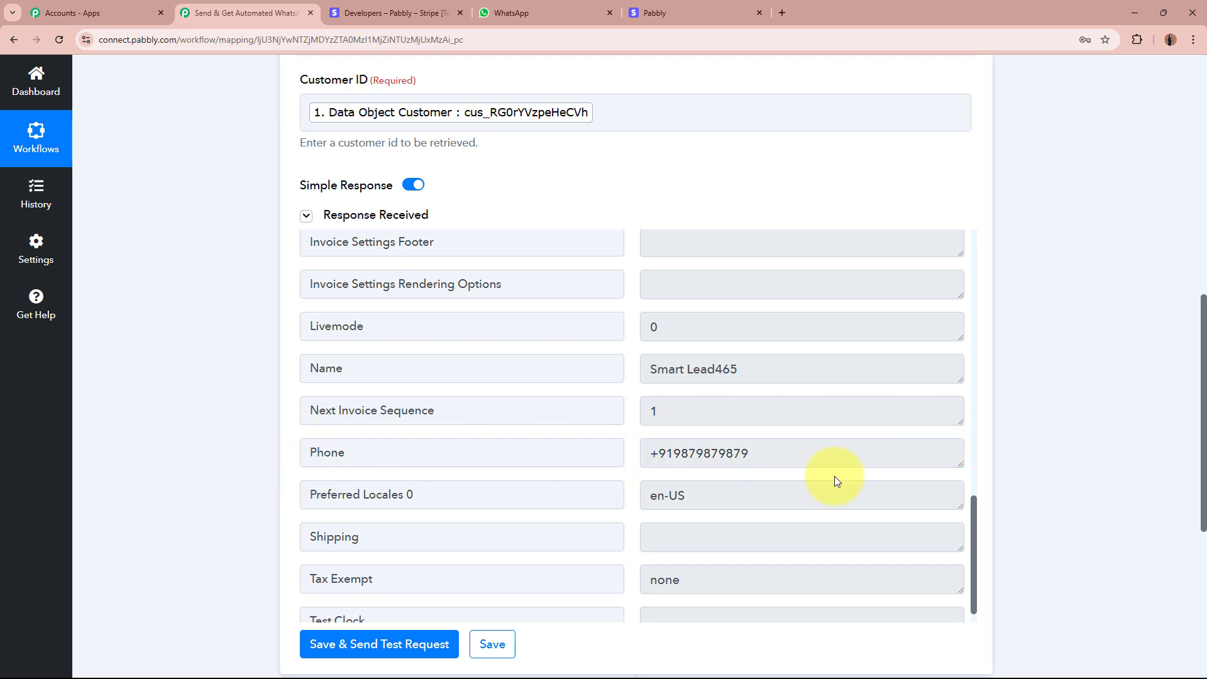
{"action": "scroll", "coordinate": [845, 477], "scroll_direction": "down", "scroll_amount": 2}
{"action": "scroll", "coordinate": [847, 476], "scroll_direction": "up", "scroll_amount": 2}
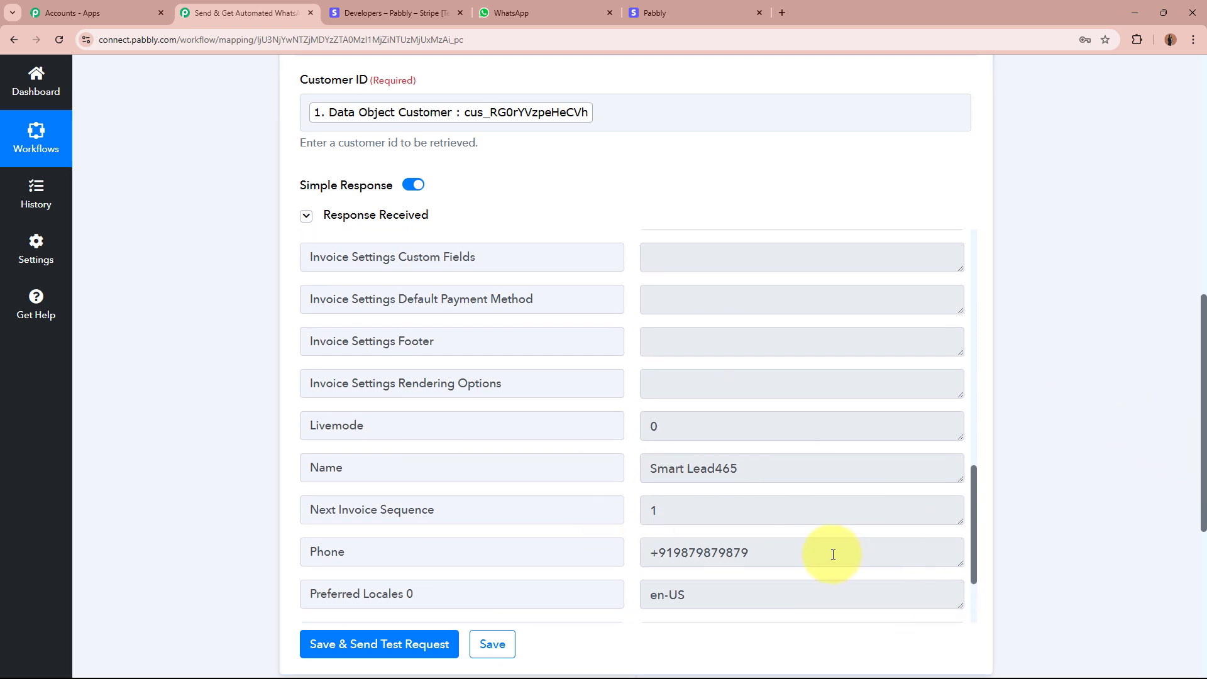
{"action": "left_click_drag", "start_coordinate": [835, 553], "coordinate": [579, 555]}
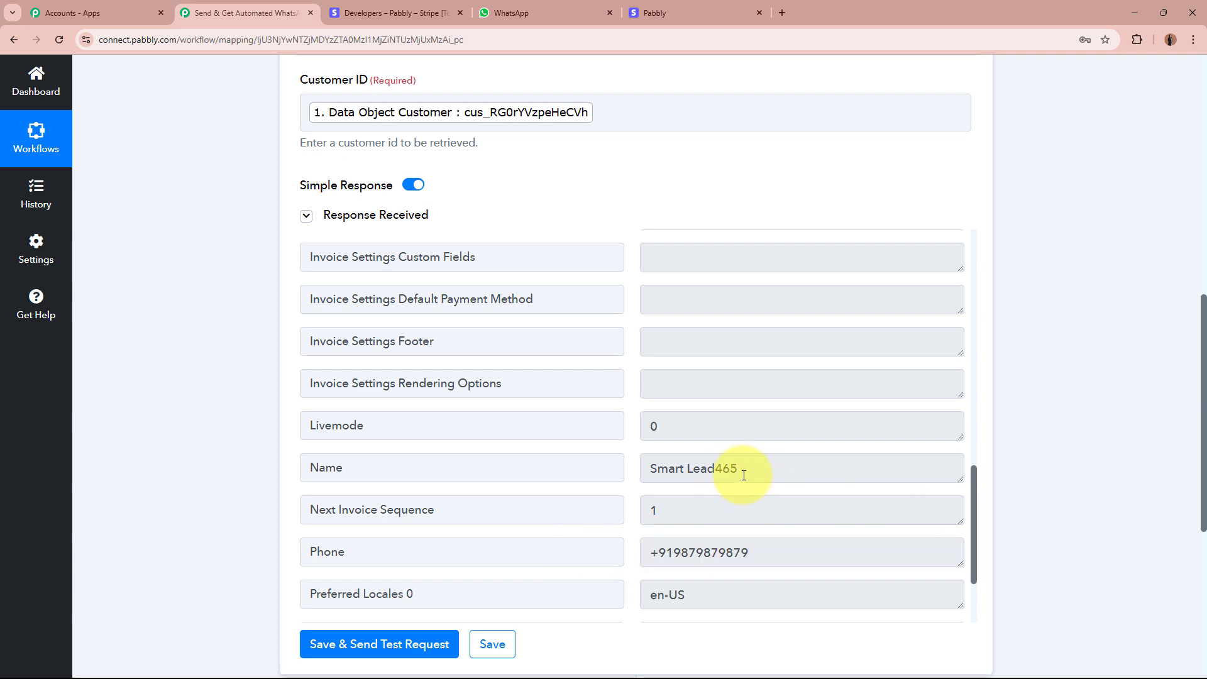
{"action": "left_click_drag", "start_coordinate": [739, 472], "coordinate": [587, 466]}
{"action": "left_click", "coordinate": [1032, 455]}
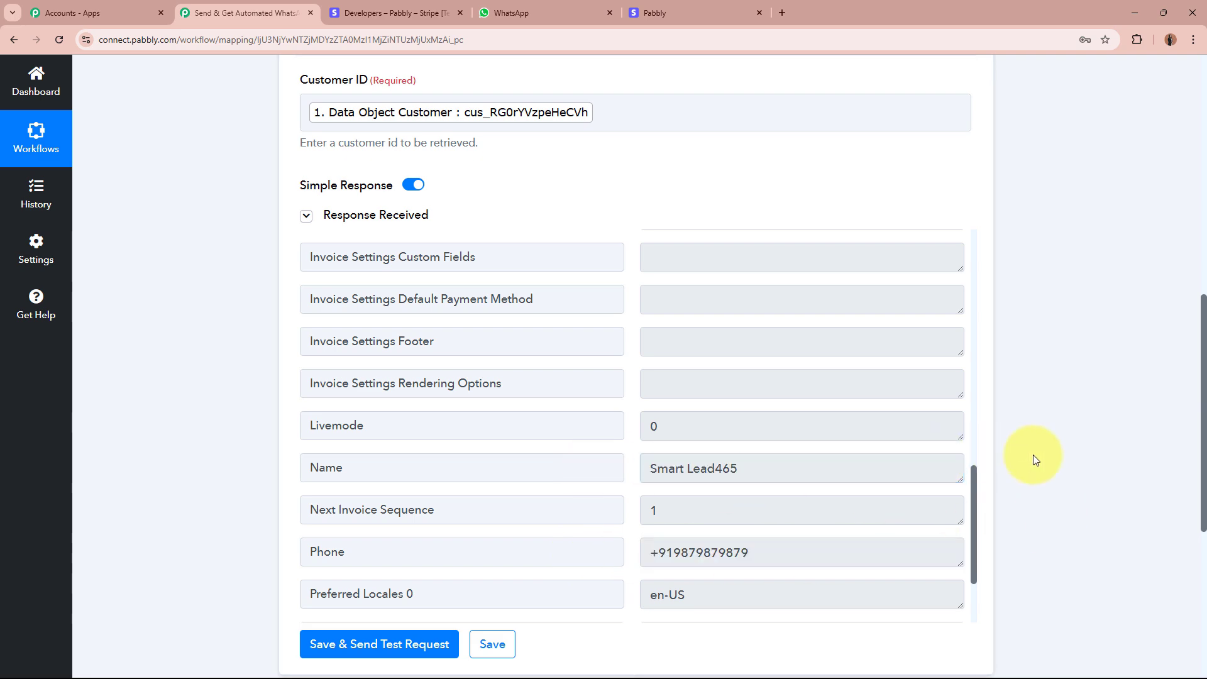
{"action": "scroll", "coordinate": [1032, 455], "scroll_direction": "up", "scroll_amount": 10}
{"action": "left_click", "coordinate": [670, 451]}
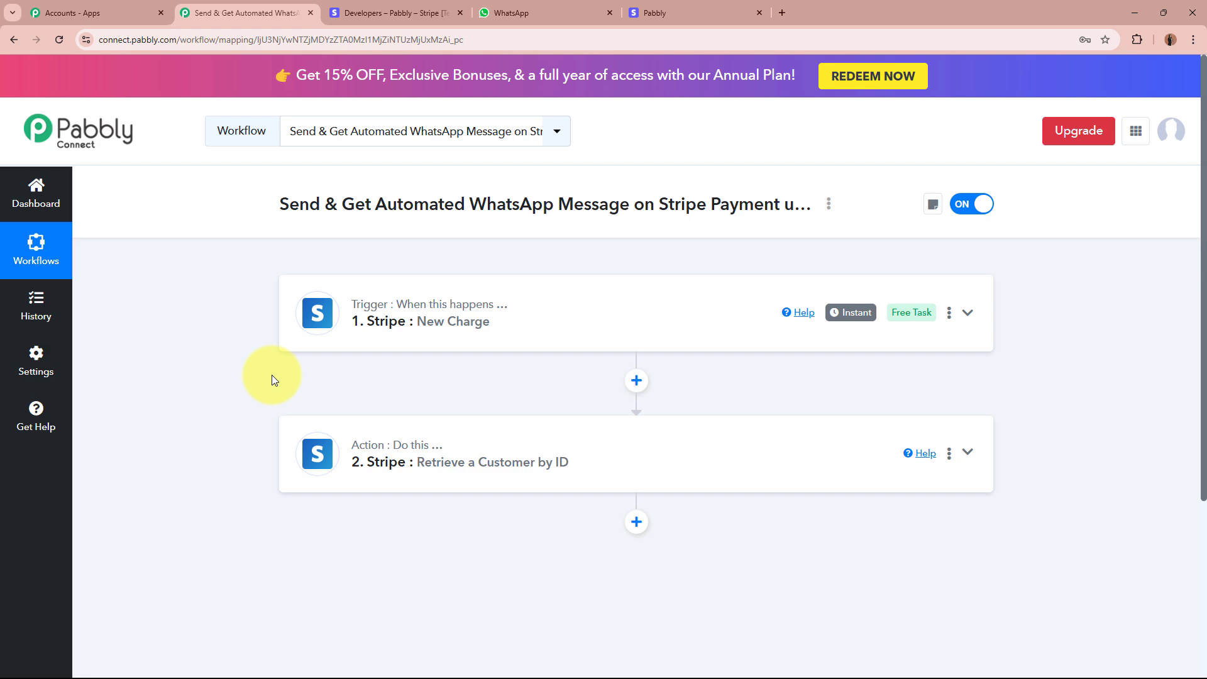
Add an action step below the Stripe customer step and pick WhatsApp Cloud API by searching 'Whats'.
{"action": "left_click", "coordinate": [636, 522]}
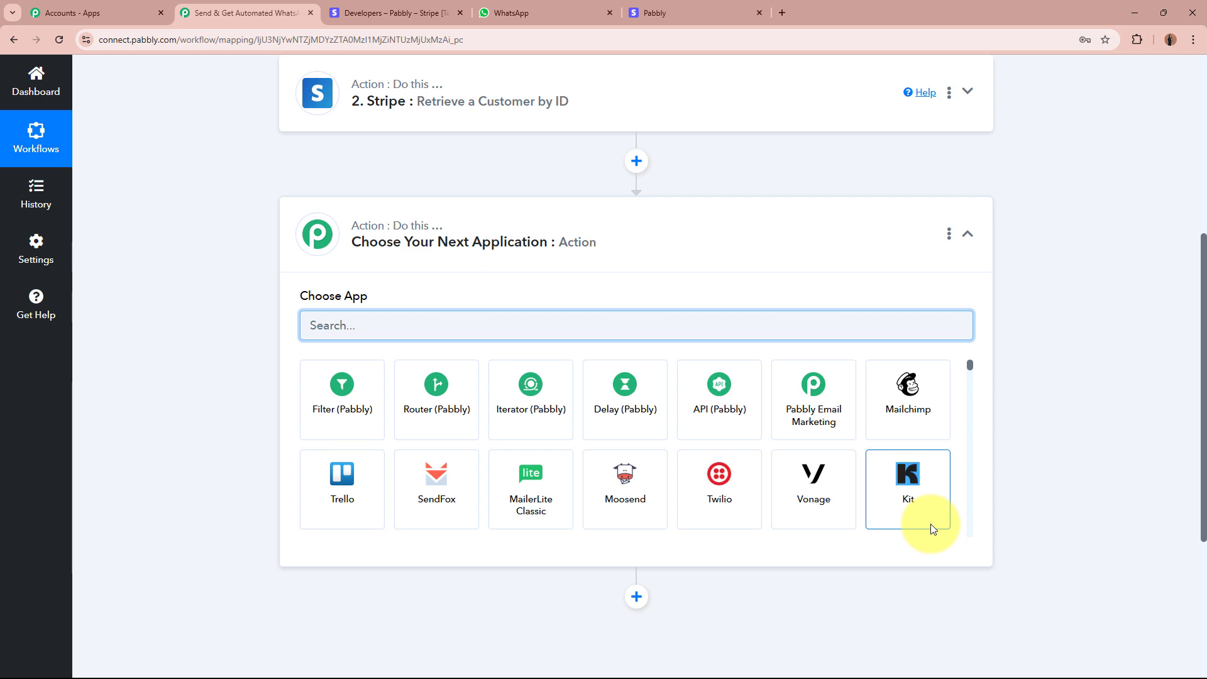
{"action": "type", "text": "Whats"}
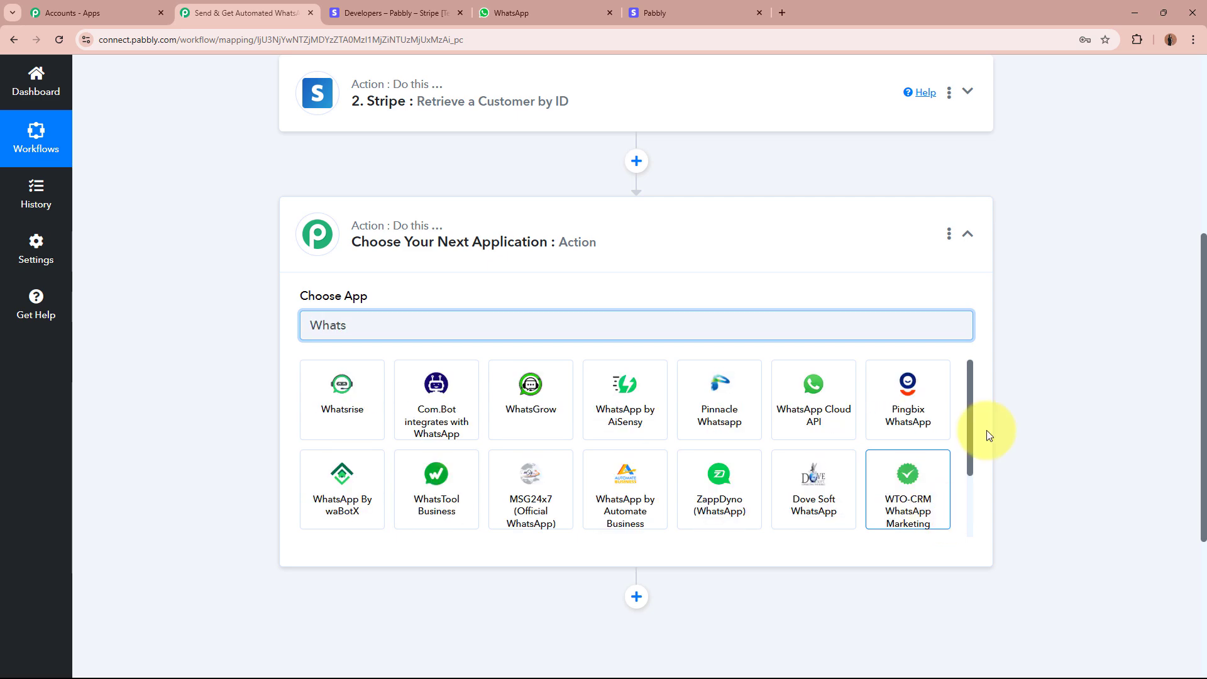
{"action": "left_click", "coordinate": [822, 421]}
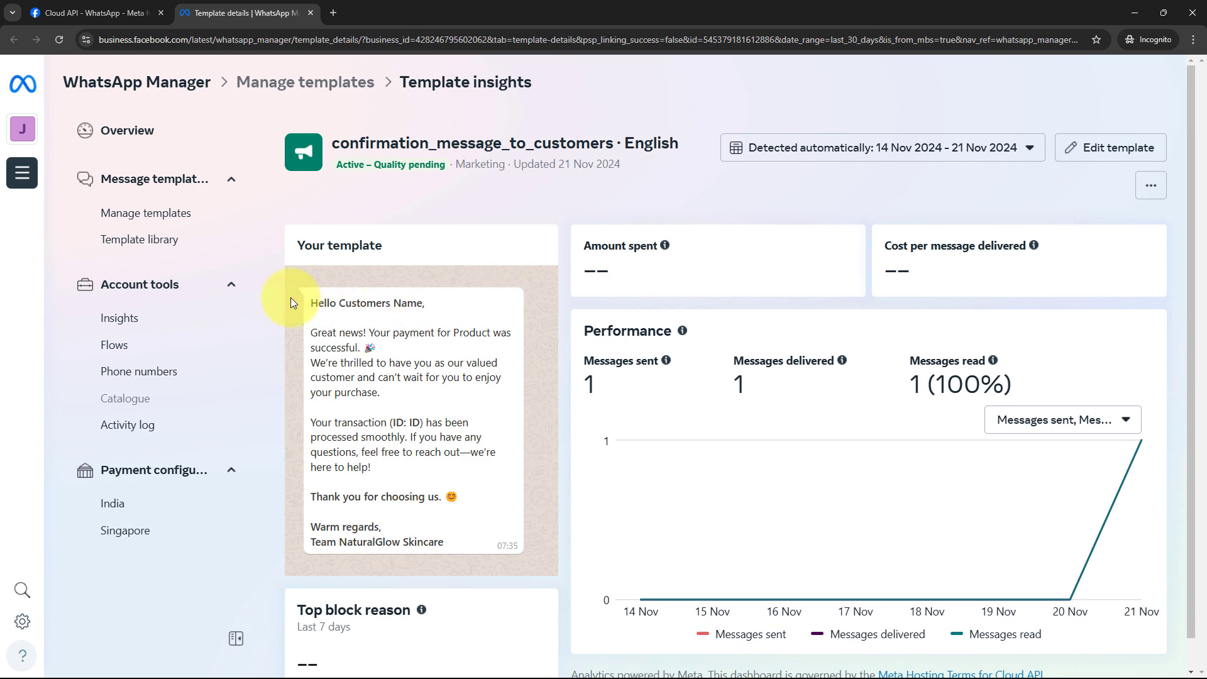
Read through the confirmation_message_to_customers template's message text in WhatsApp Manager.
{"action": "left_click_drag", "start_coordinate": [309, 293], "coordinate": [483, 539]}
{"action": "left_click", "coordinate": [481, 542]}
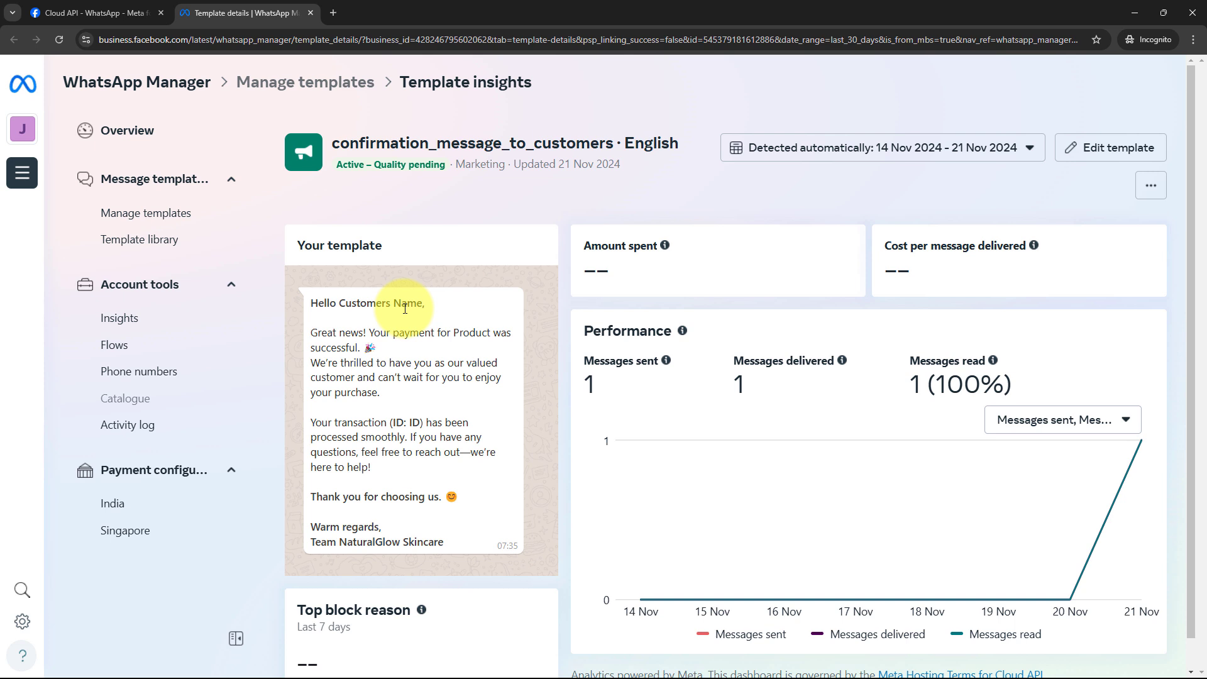
{"action": "left_click_drag", "start_coordinate": [310, 304], "coordinate": [485, 553]}
{"action": "left_click", "coordinate": [487, 567]}
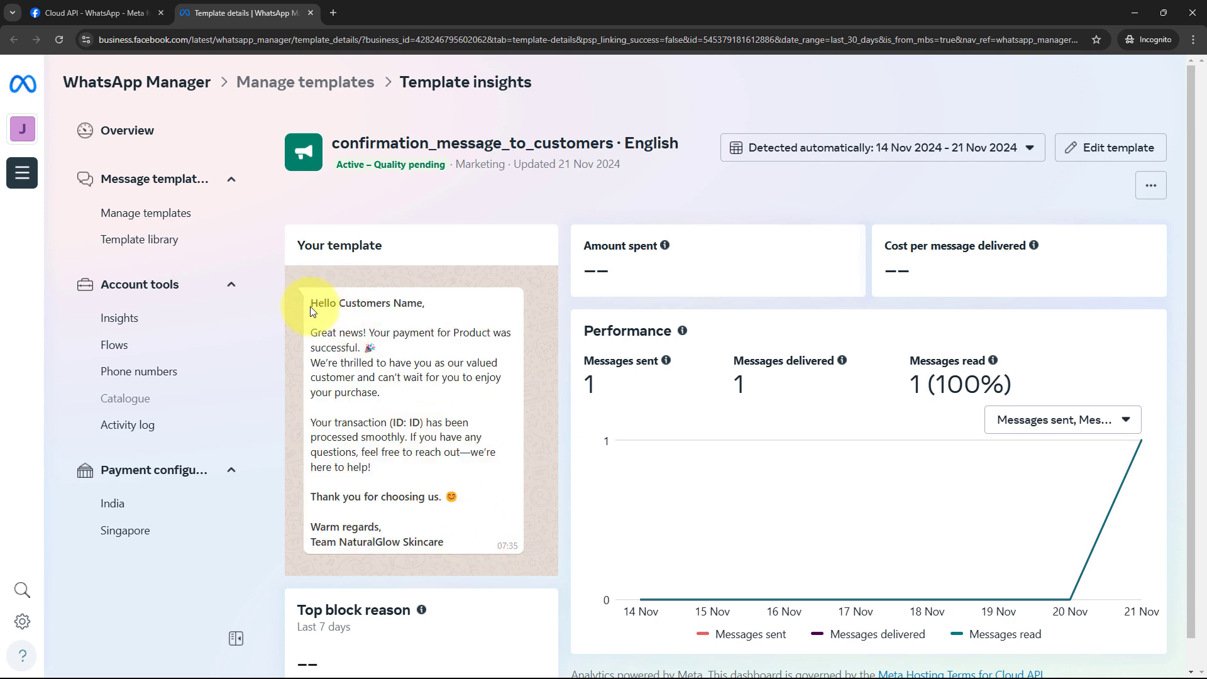
{"action": "left_click_drag", "start_coordinate": [310, 303], "coordinate": [431, 542]}
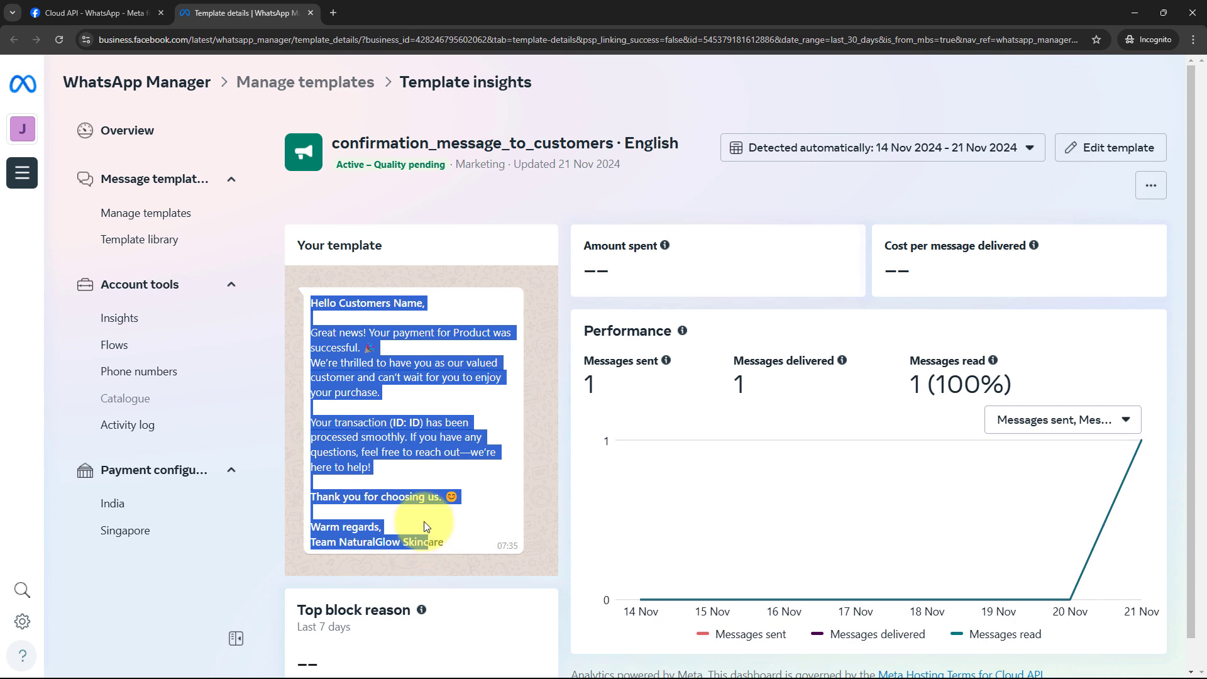
{"action": "left_click", "coordinate": [733, 512]}
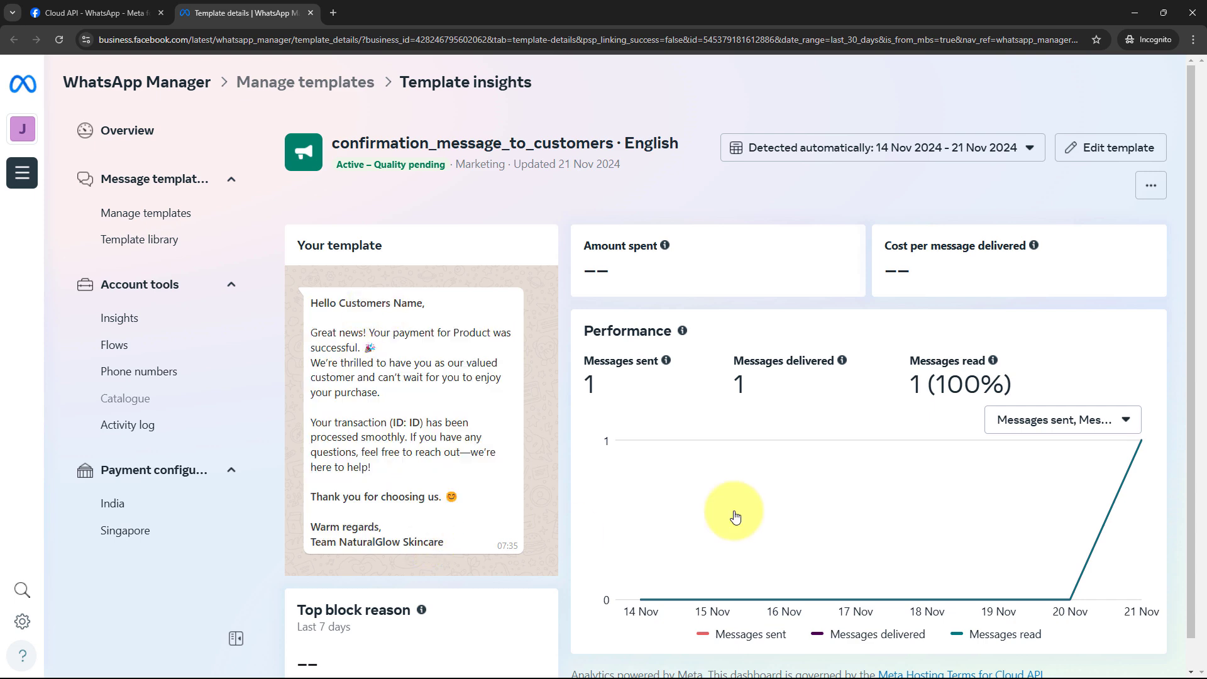
Review the payment_notification_for_business_owner template insights, then minimize WhatsApp Manager.
{"action": "left_click", "coordinate": [327, 82]}
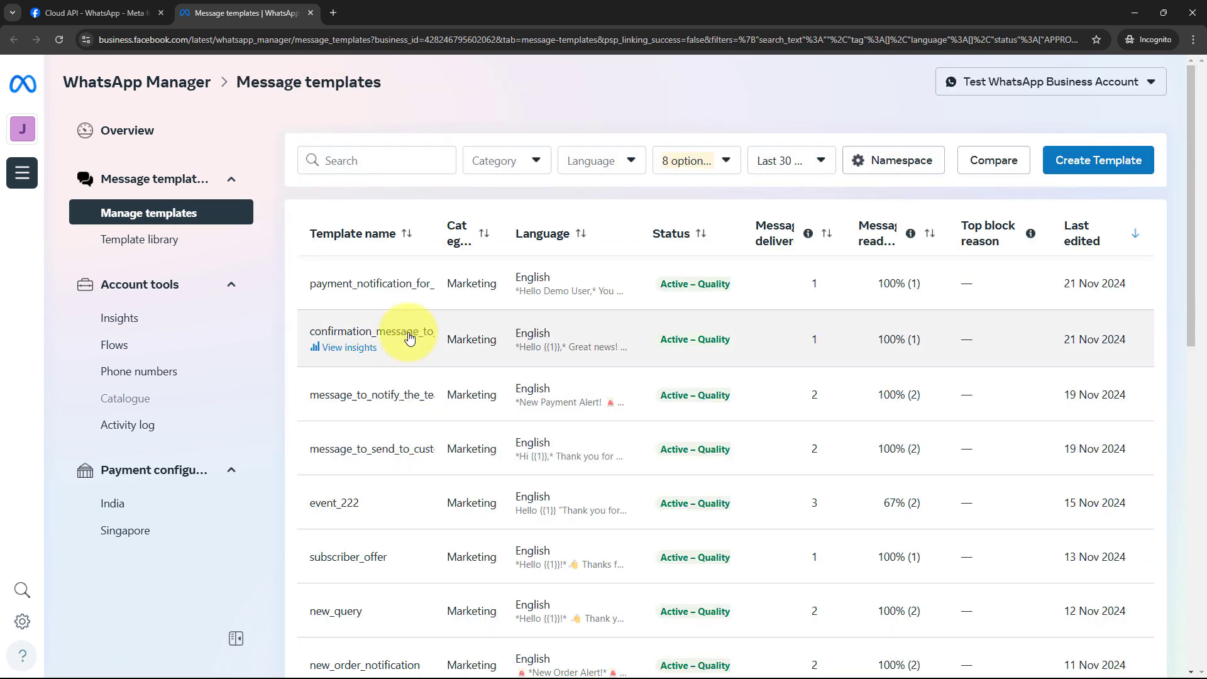
{"action": "left_click", "coordinate": [408, 287]}
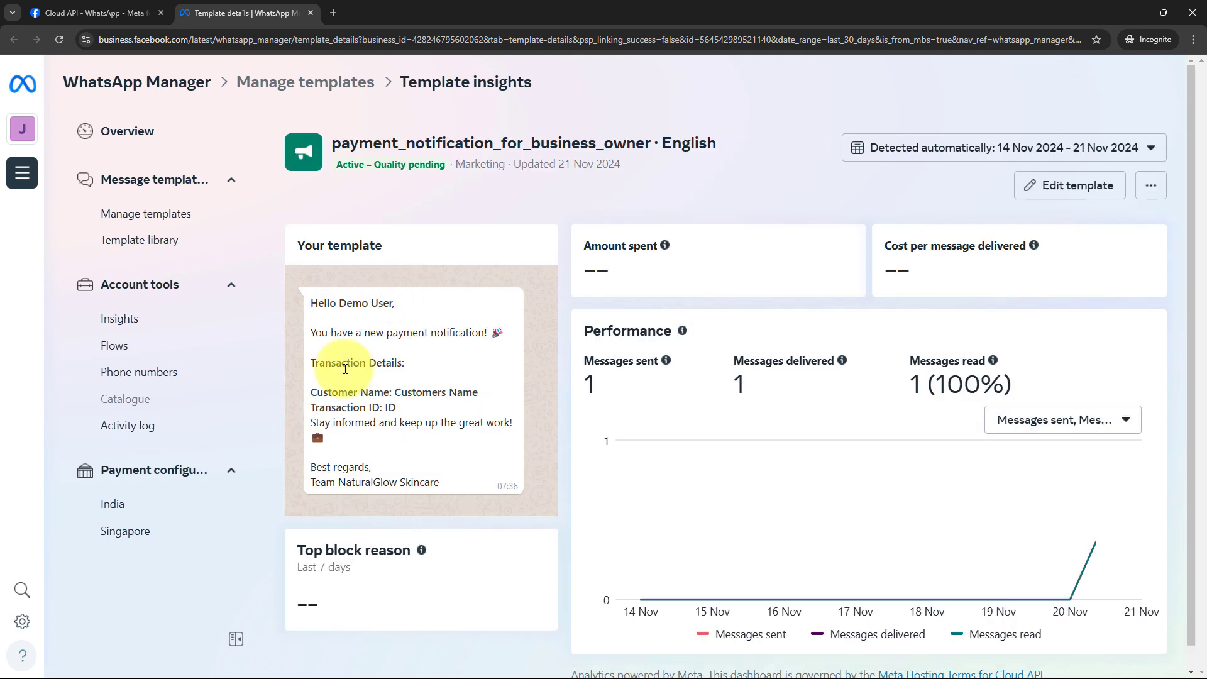
{"action": "left_click_drag", "start_coordinate": [310, 300], "coordinate": [420, 466]}
{"action": "left_click", "coordinate": [449, 494]}
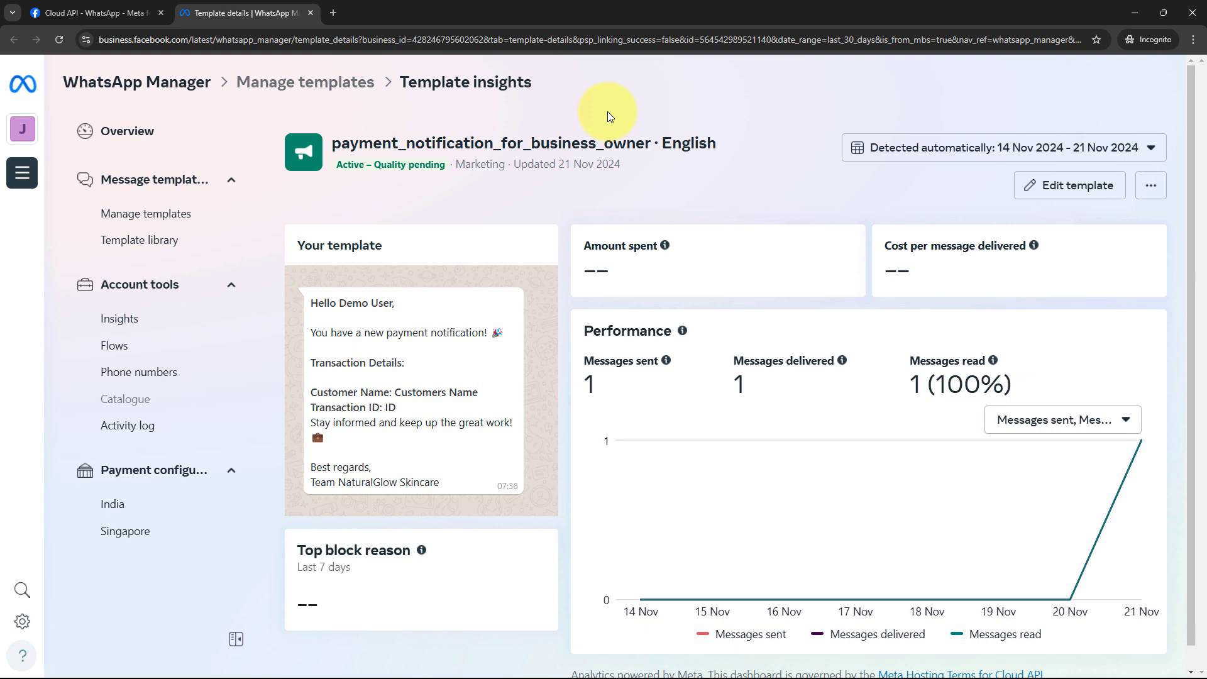
{"action": "left_click", "coordinate": [1126, 4]}
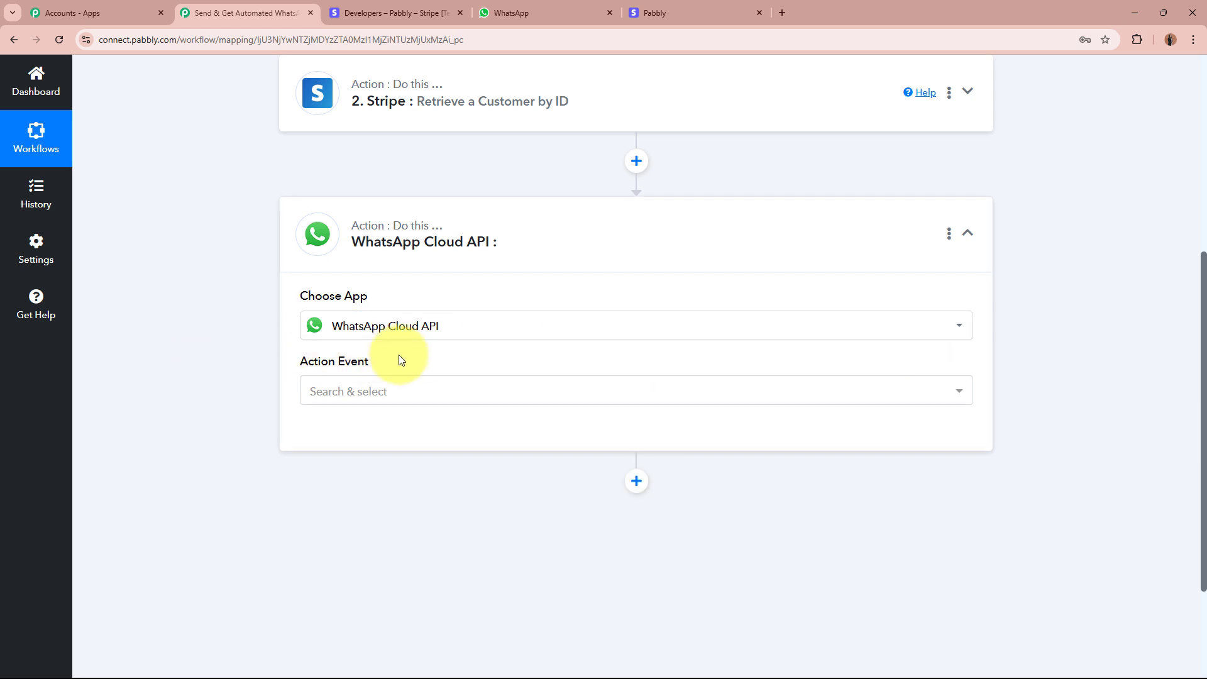
Set the action event to Send Template Message, start a new connection, and open the token help link.
{"action": "left_click", "coordinate": [385, 397]}
{"action": "left_click", "coordinate": [399, 467]}
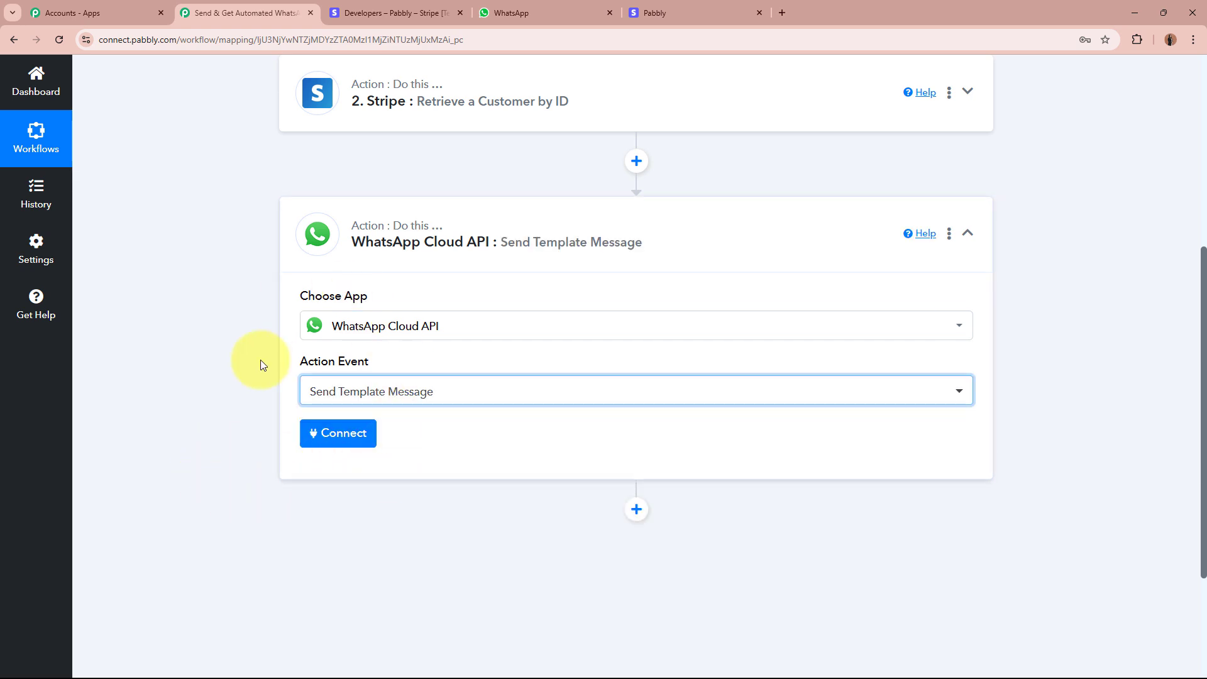
{"action": "left_click", "coordinate": [339, 440]}
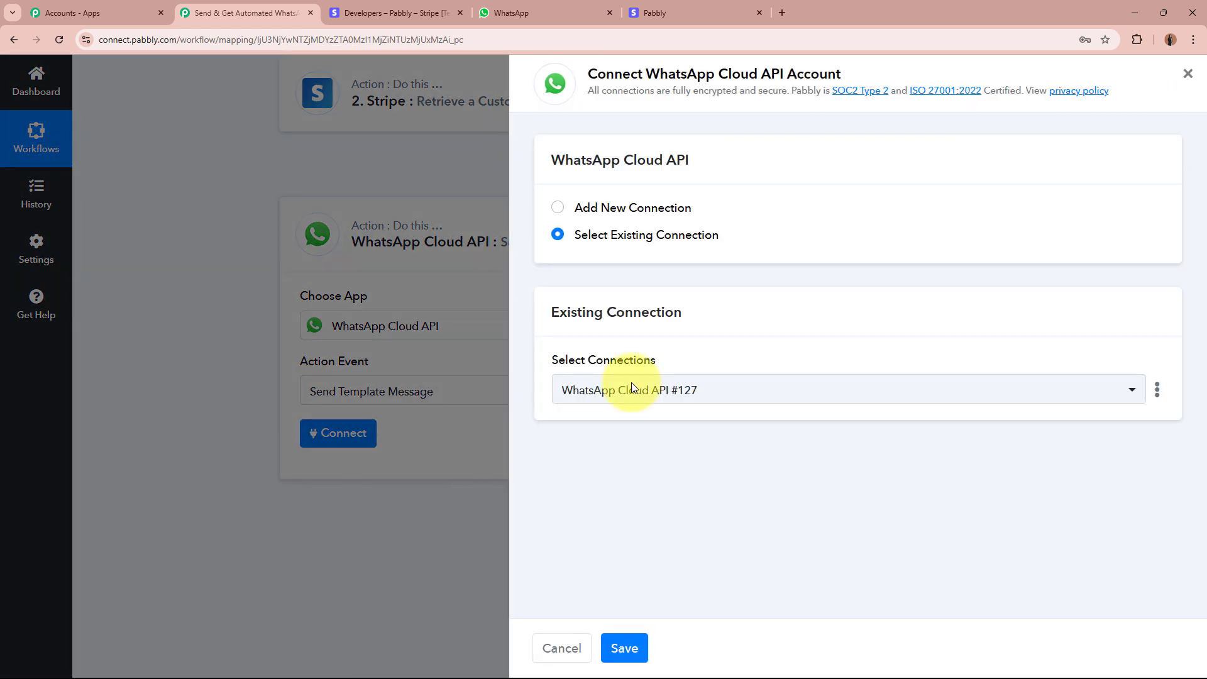
{"action": "left_click", "coordinate": [557, 207]}
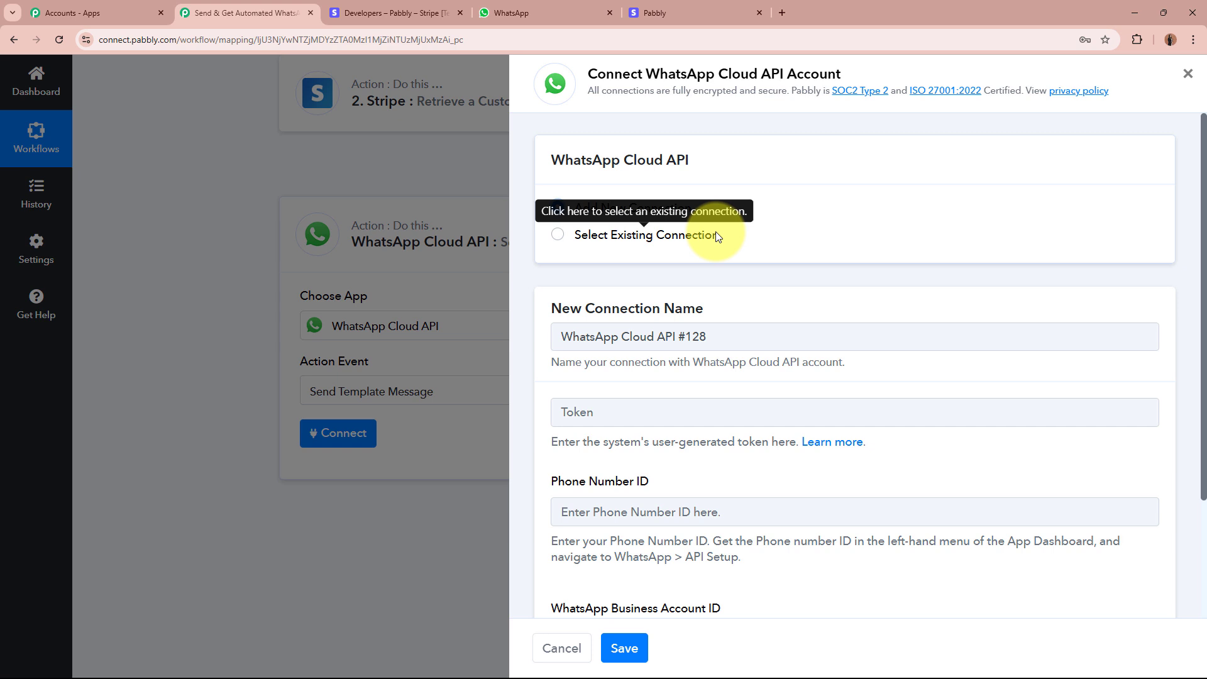
{"action": "scroll", "coordinate": [1051, 212], "scroll_direction": "down", "scroll_amount": 2}
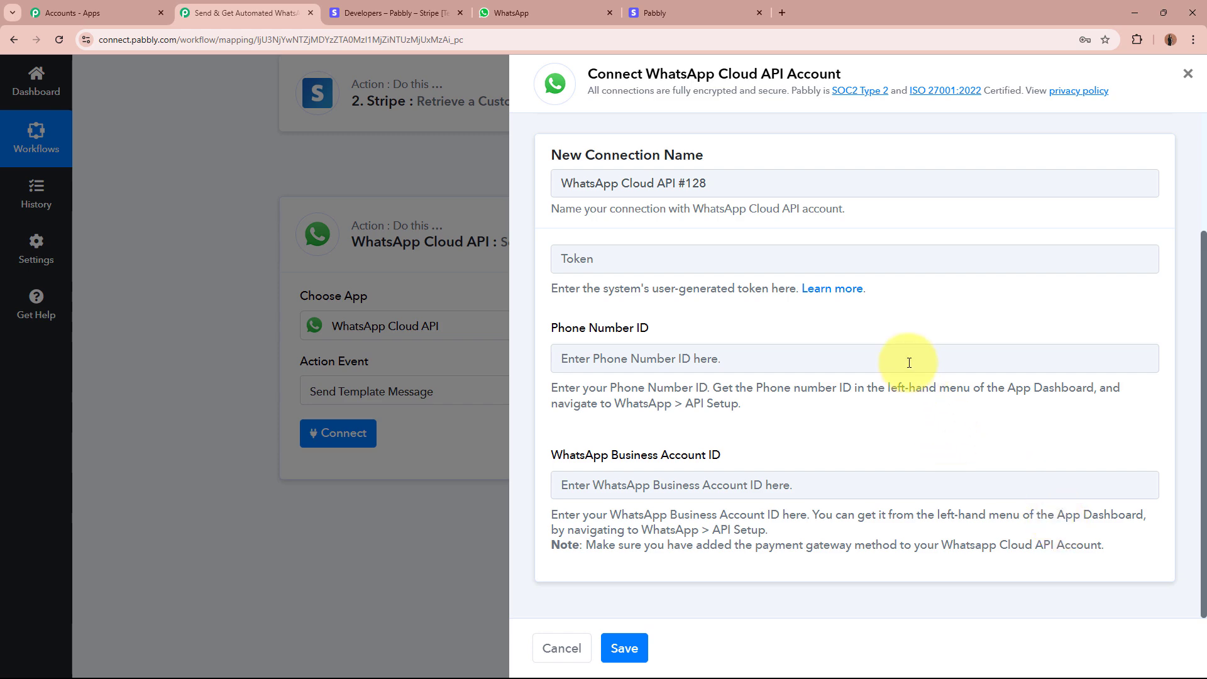
{"action": "left_click", "coordinate": [837, 288]}
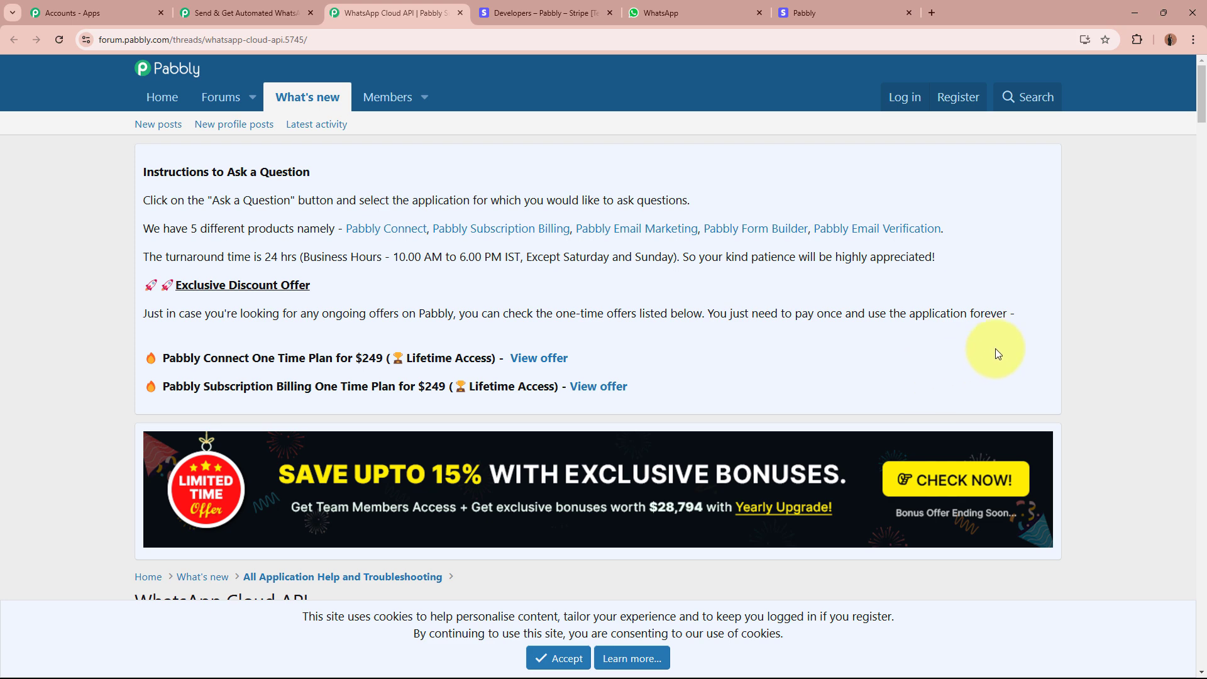
Look over the forum thread's WhatsApp Cloud API setup tutorial and compare it with the Pabbly connection dialog.
{"action": "scroll", "coordinate": [995, 349], "scroll_direction": "down", "scroll_amount": 8}
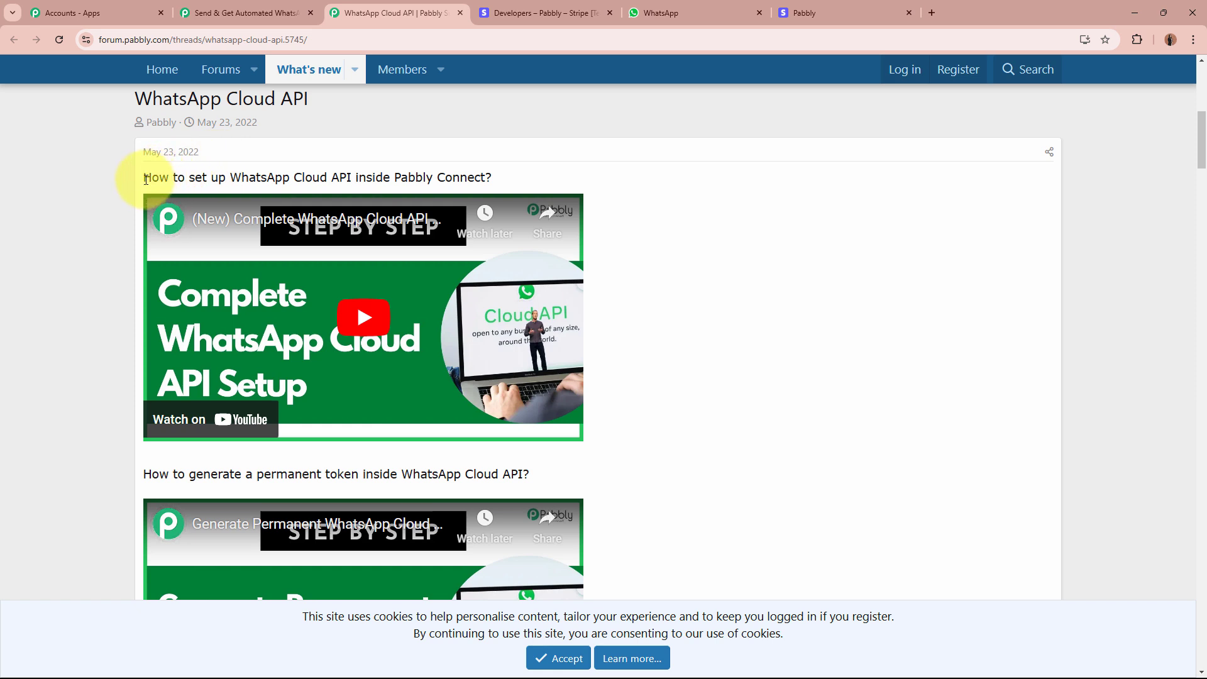
{"action": "left_click_drag", "start_coordinate": [145, 179], "coordinate": [499, 177]}
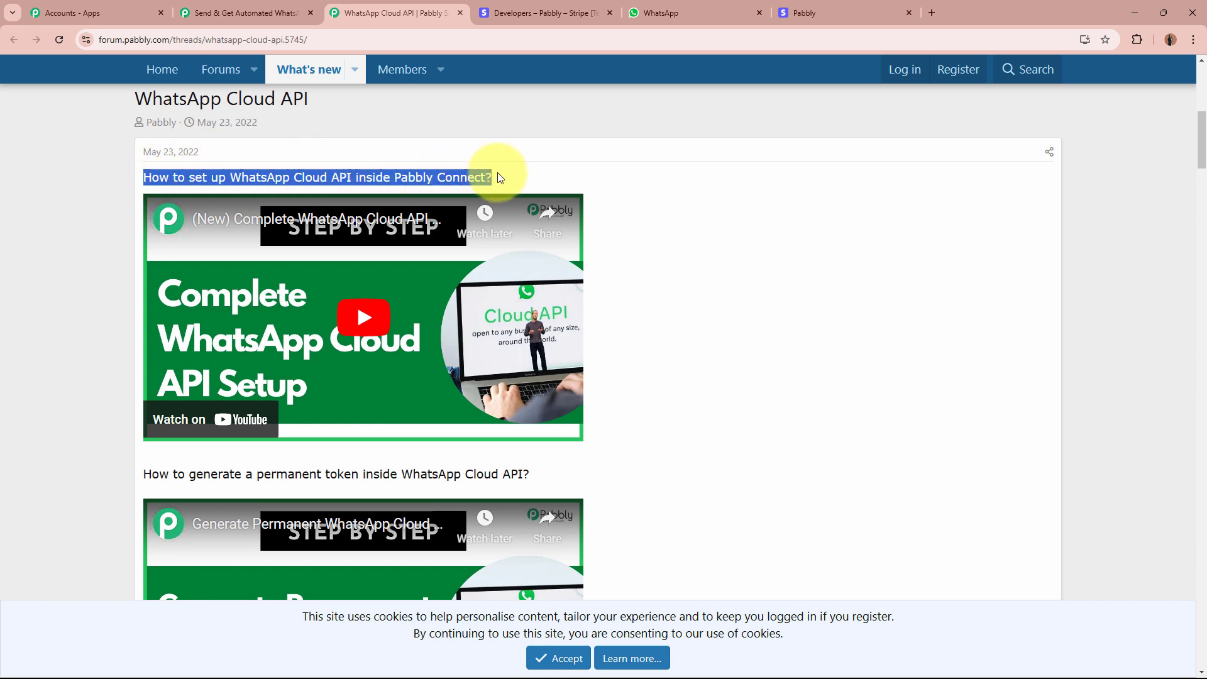
{"action": "left_click", "coordinate": [497, 174]}
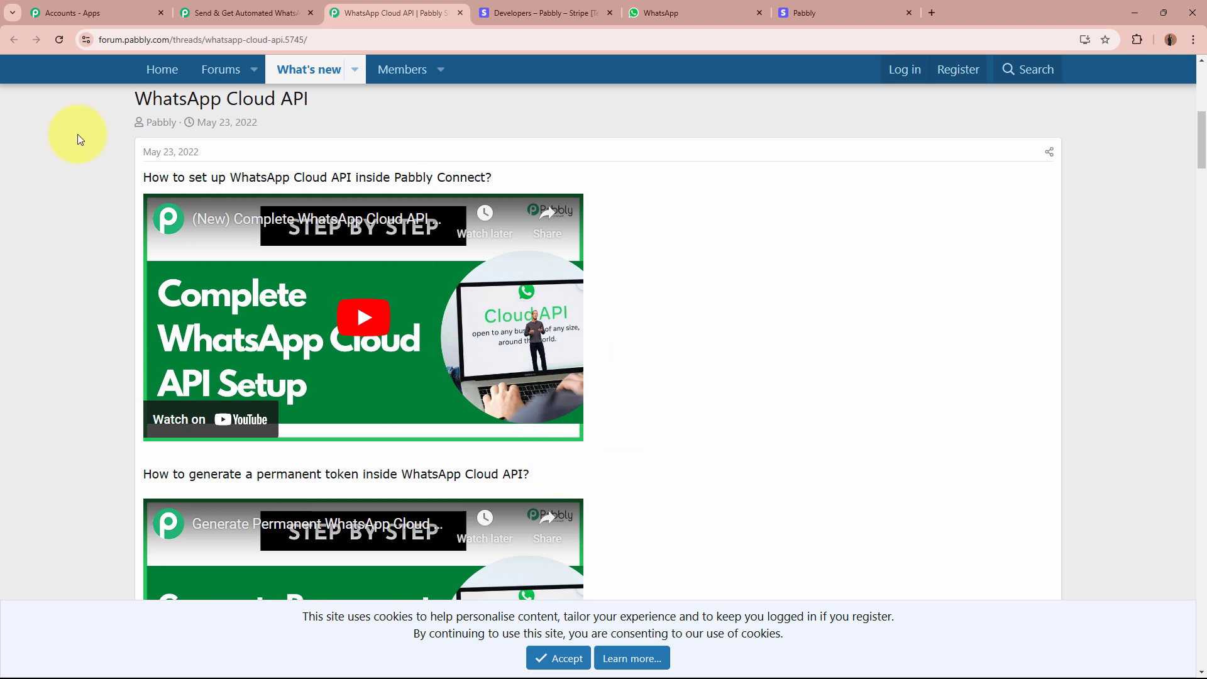
{"action": "left_click", "coordinate": [245, 11]}
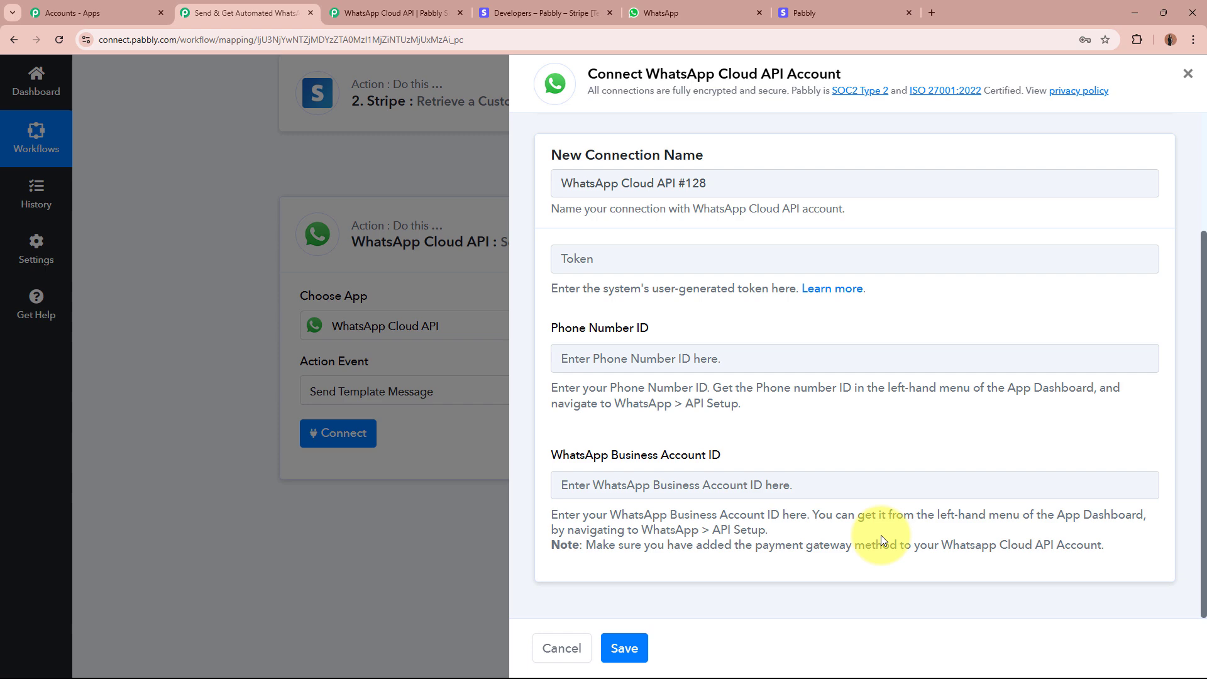
{"action": "left_click", "coordinate": [361, 13]}
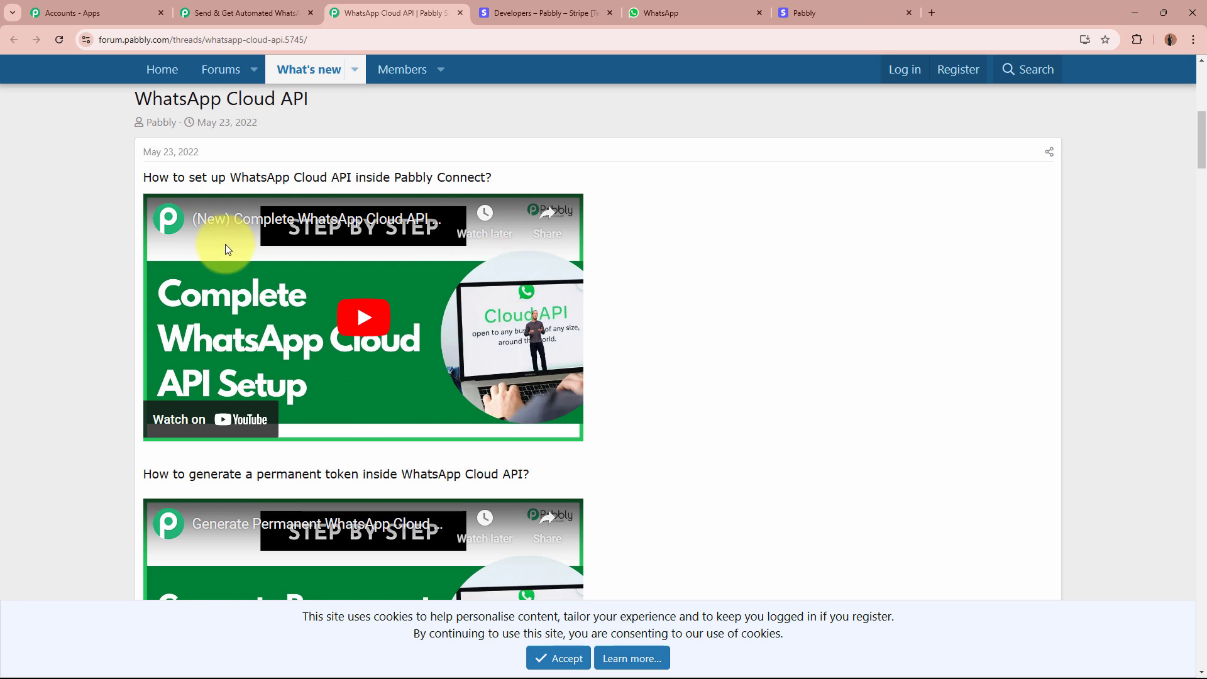
Check the permanent token tutorial against the Pabbly dialog, then close the forum tab.
{"action": "scroll", "coordinate": [225, 244], "scroll_direction": "down", "scroll_amount": 4}
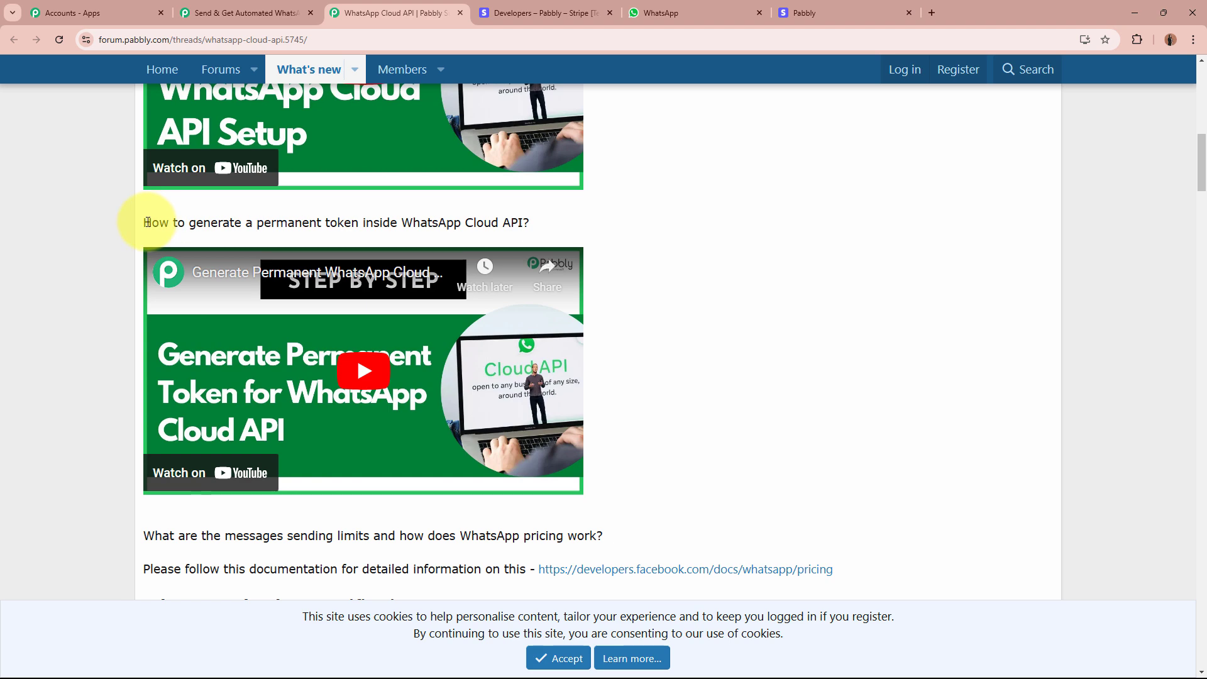
{"action": "left_click_drag", "start_coordinate": [147, 222], "coordinate": [511, 227]}
{"action": "left_click", "coordinate": [512, 226]}
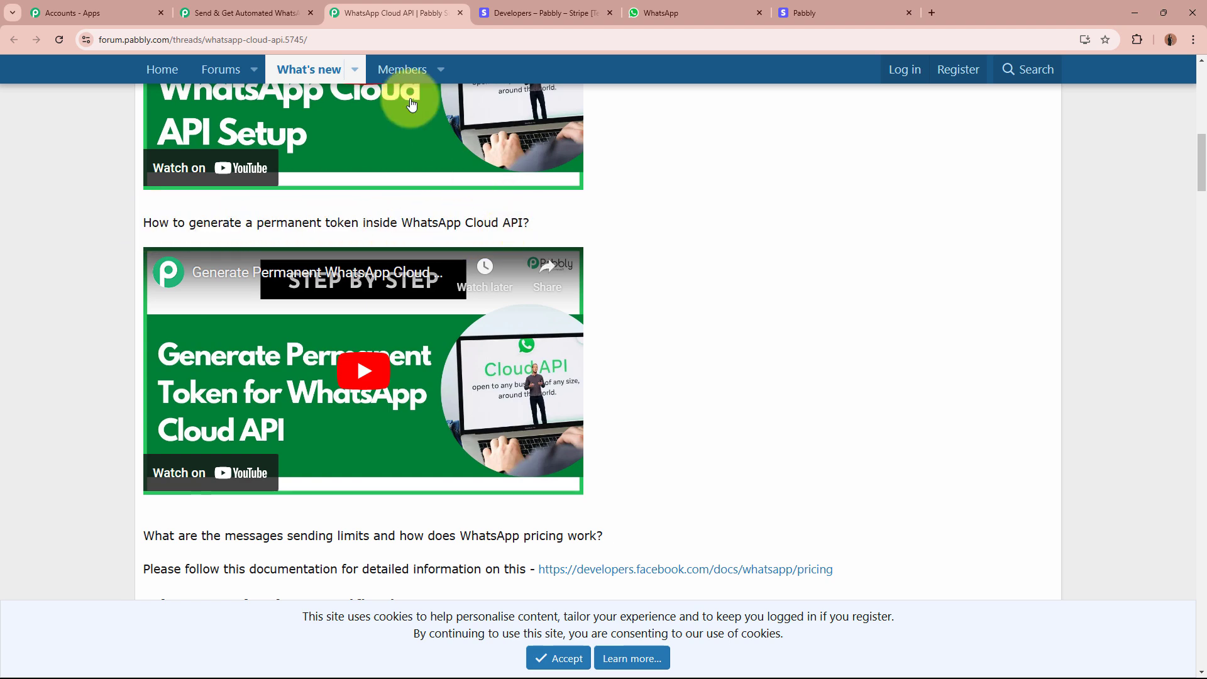
{"action": "left_click", "coordinate": [238, 13]}
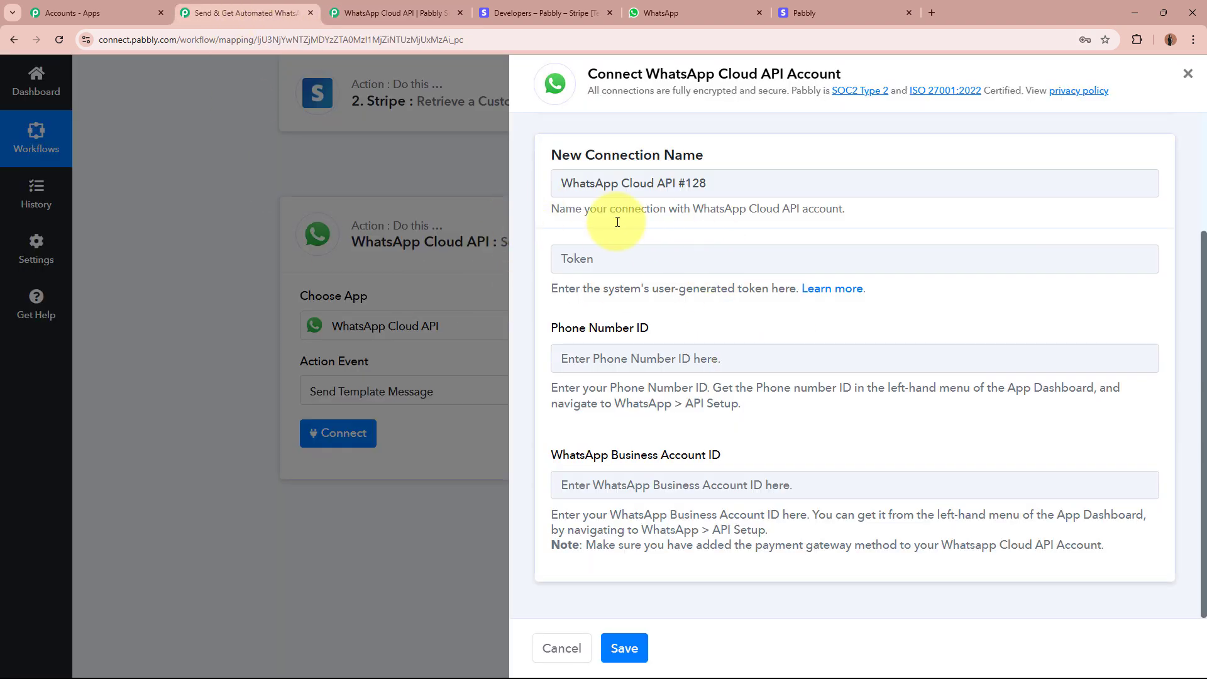
{"action": "left_click", "coordinate": [352, 13]}
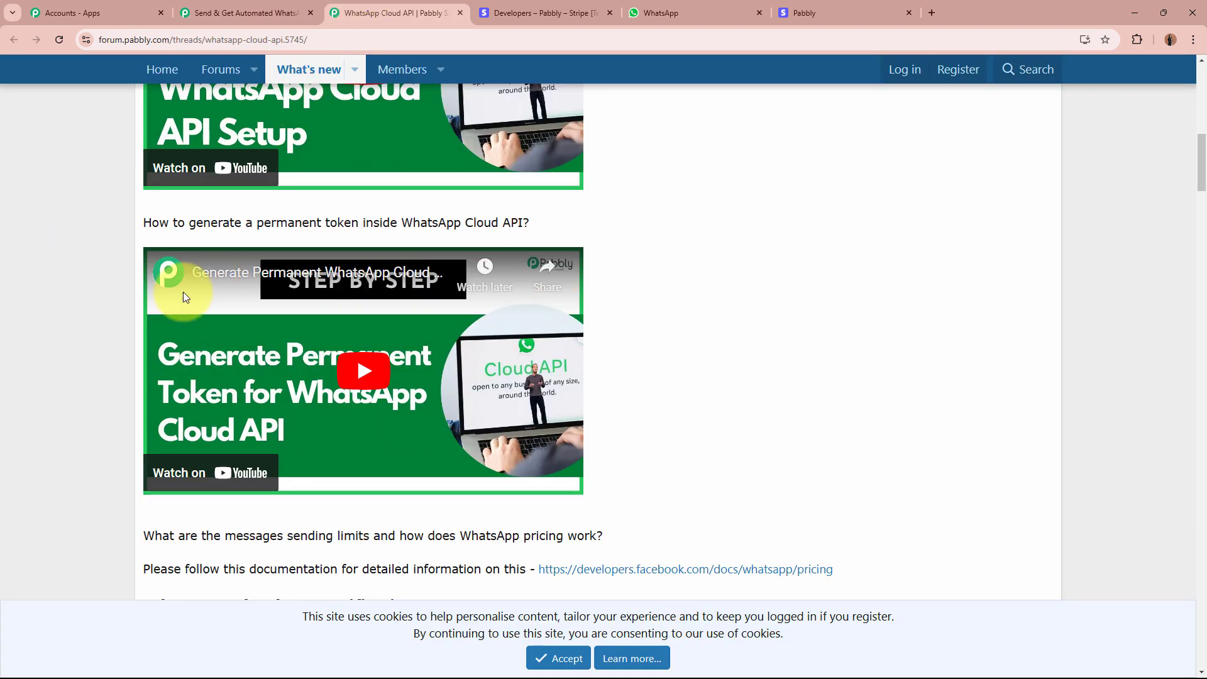
{"action": "scroll", "coordinate": [670, 497], "scroll_direction": "up", "scroll_amount": 10}
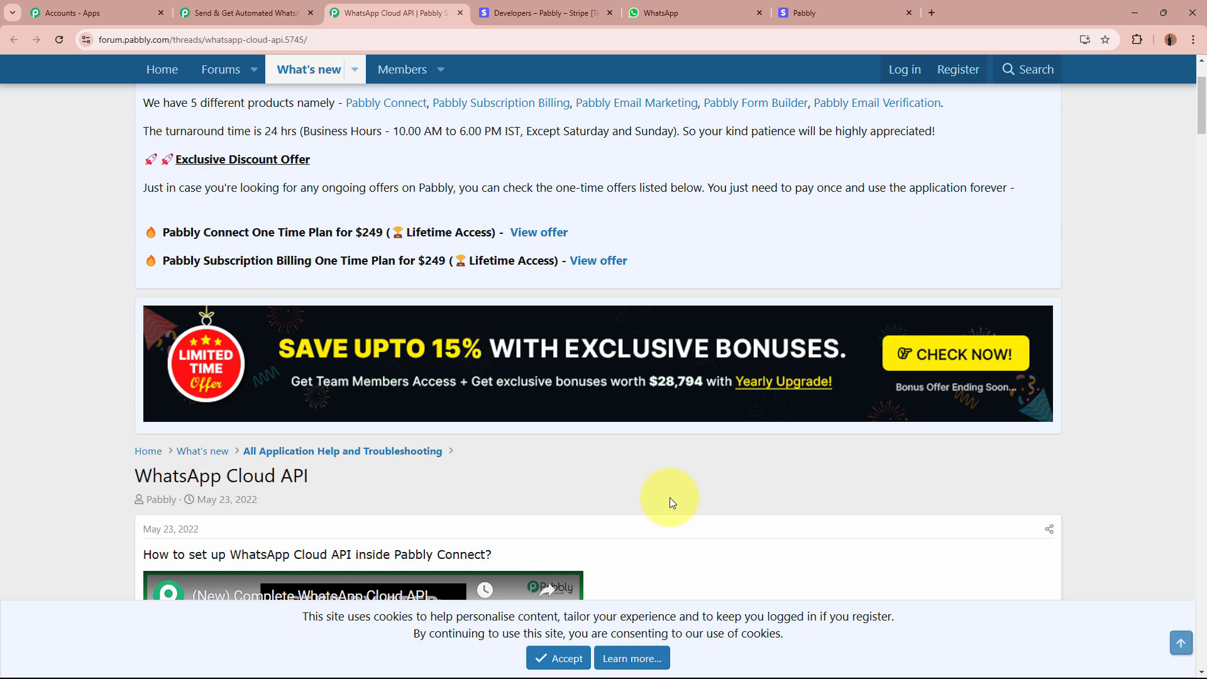
{"action": "scroll", "coordinate": [669, 497], "scroll_direction": "down", "scroll_amount": 4}
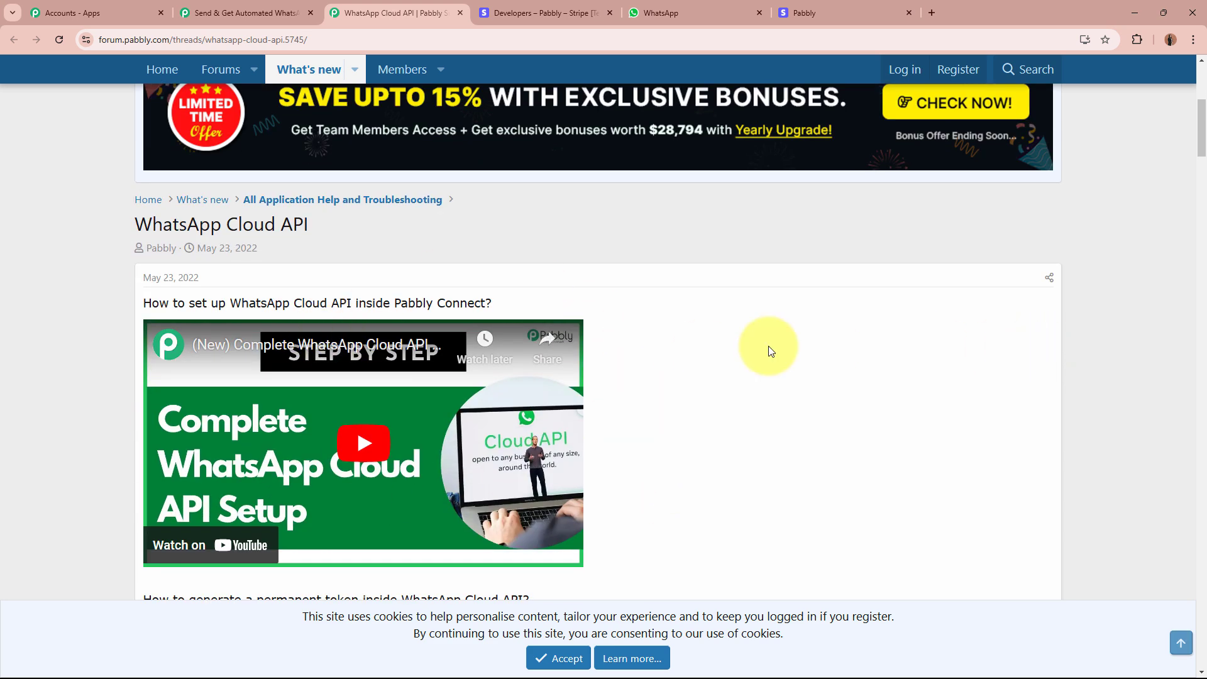
{"action": "left_click", "coordinate": [461, 12]}
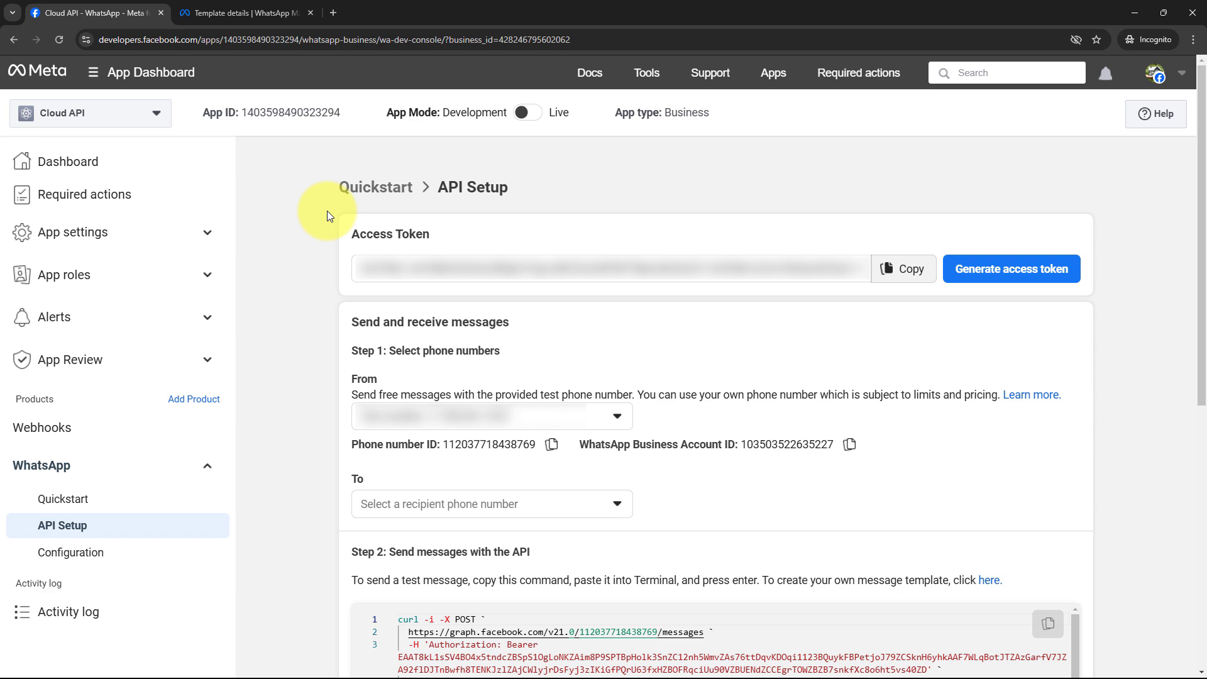
Copy Meta's access token and paste it into Pabbly's Token field.
{"action": "left_click", "coordinate": [906, 269]}
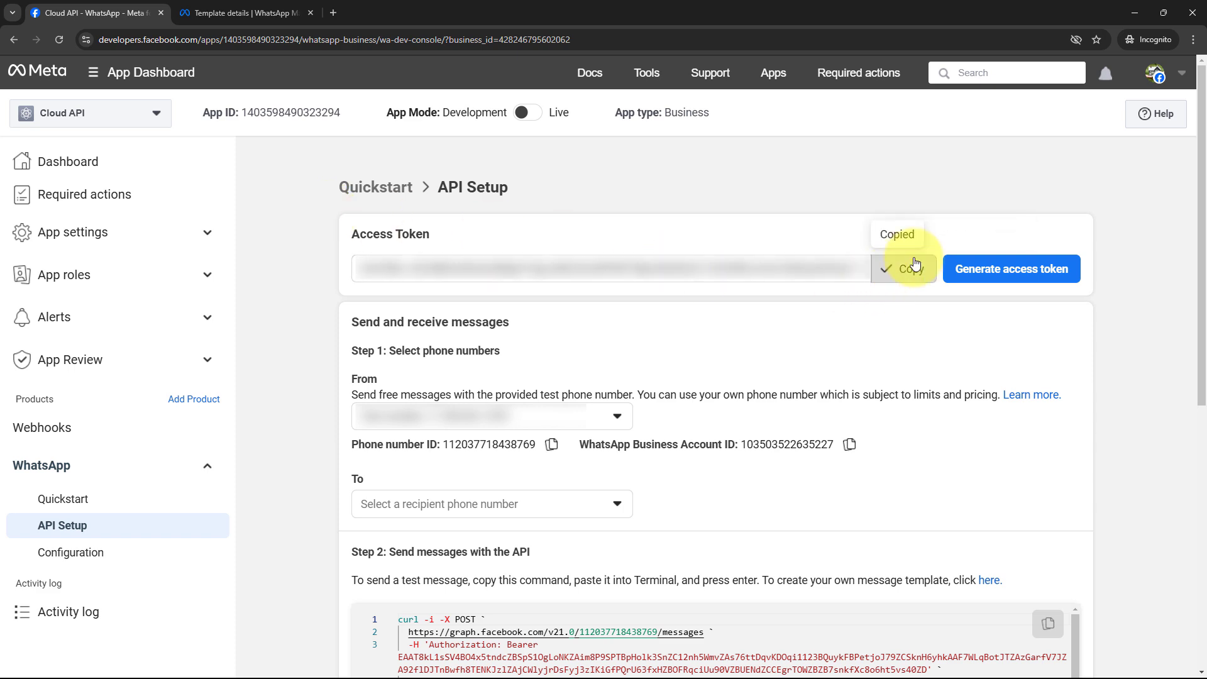
{"action": "left_click", "coordinate": [1134, 12]}
{"action": "left_click", "coordinate": [615, 259]}
{"action": "key", "text": "ctrl+v"}
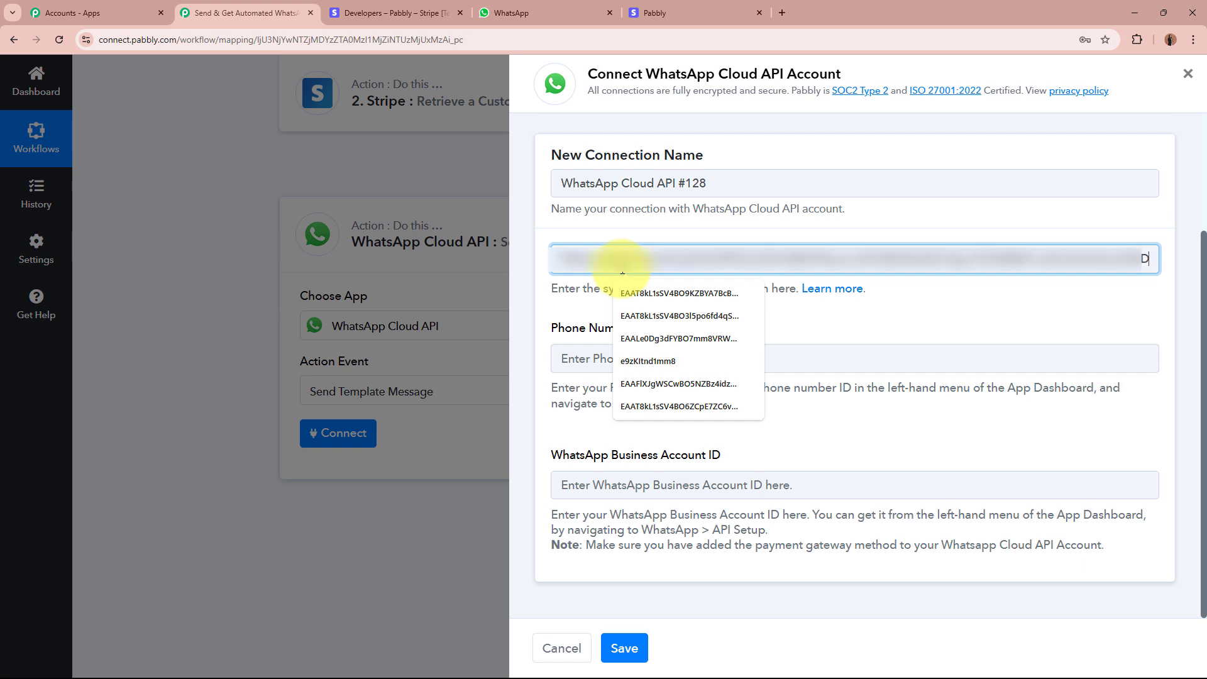
Copy the Phone number ID from Meta API Setup into Pabbly's Phone Number ID field.
{"action": "left_click", "coordinate": [639, 362]}
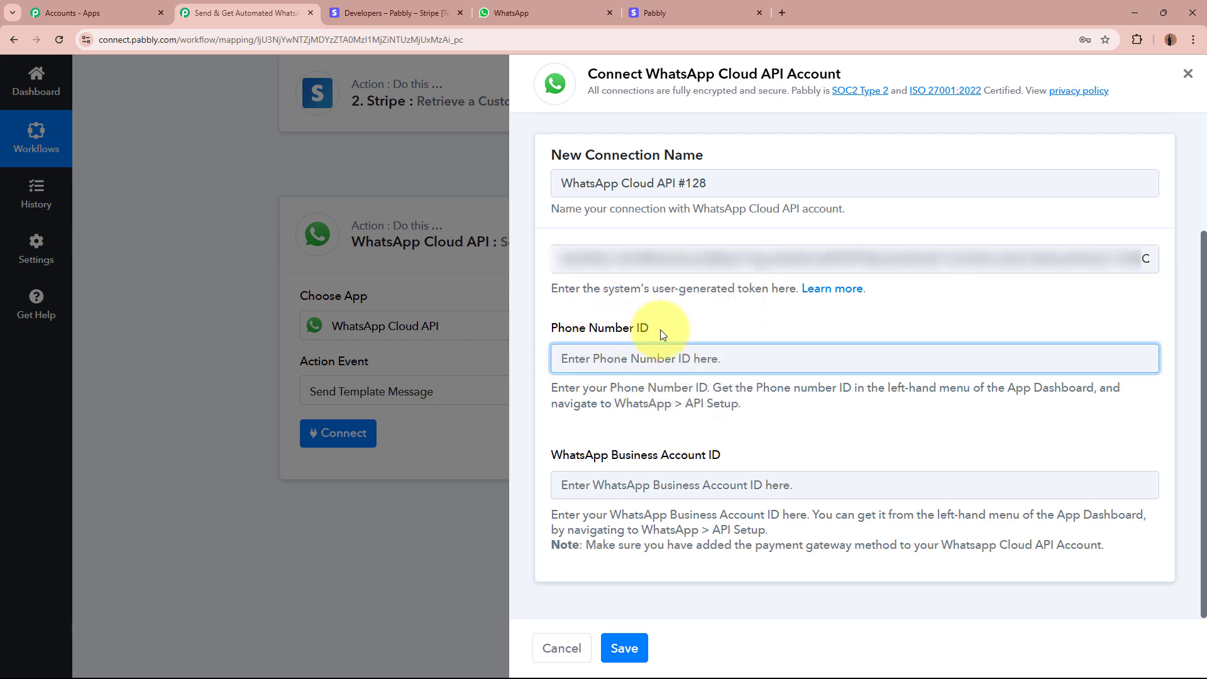
{"action": "key", "text": "alt+Tab"}
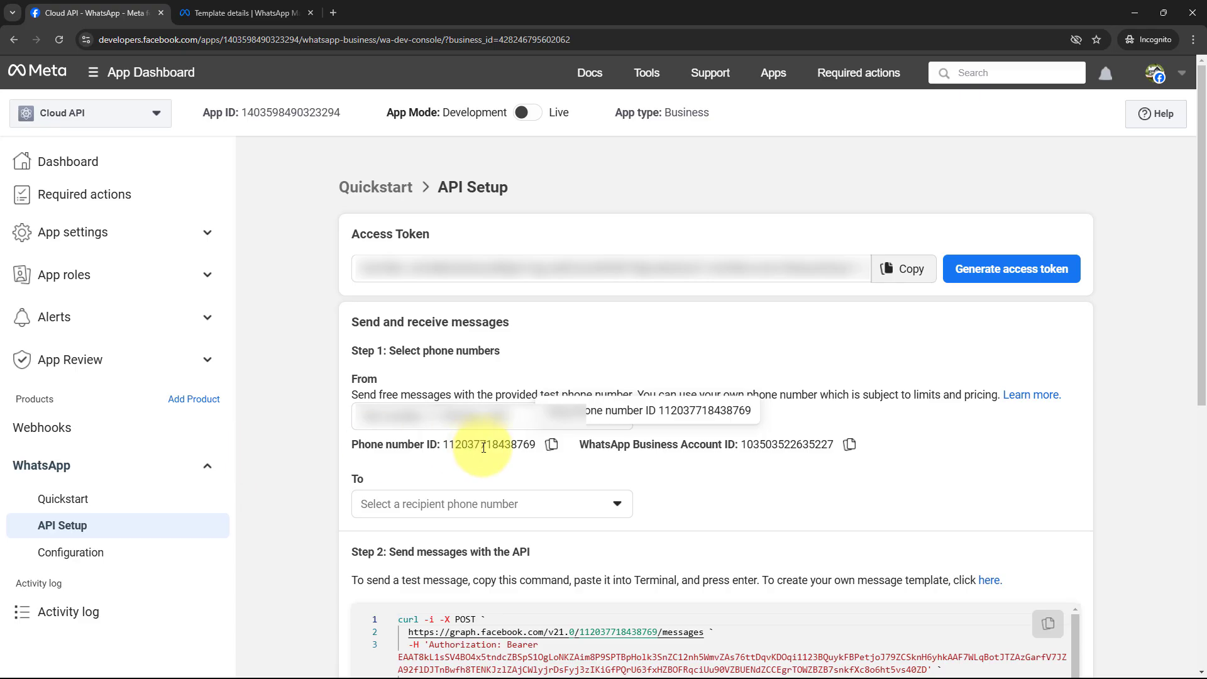
{"action": "left_click", "coordinate": [552, 445]}
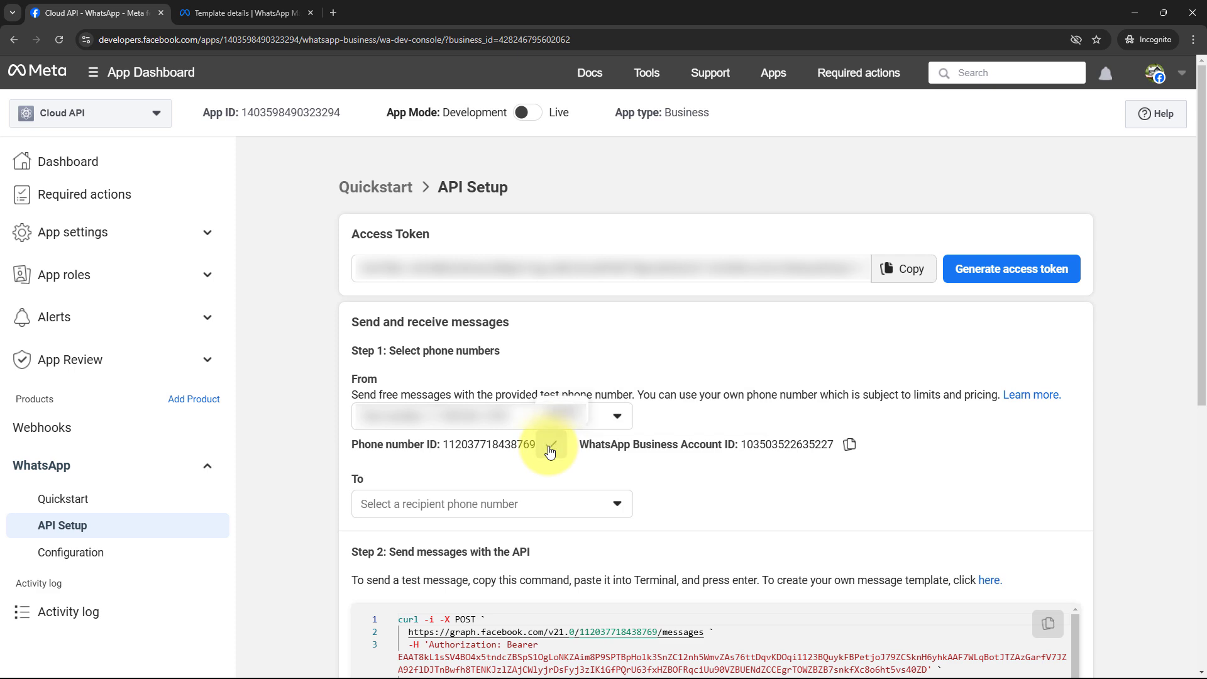
{"action": "left_click", "coordinate": [1132, 13]}
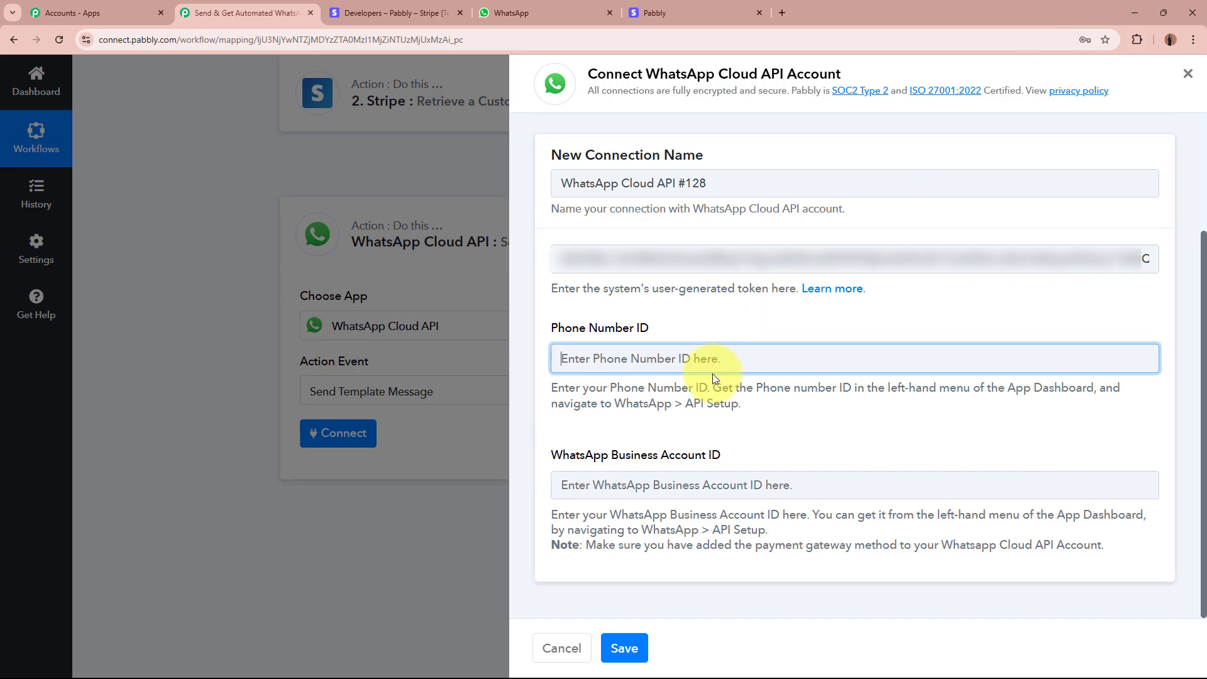
{"action": "key", "text": "ctrl+v"}
Paste the WhatsApp Business Account ID into its field and save the connection.
{"action": "left_click", "coordinate": [691, 497]}
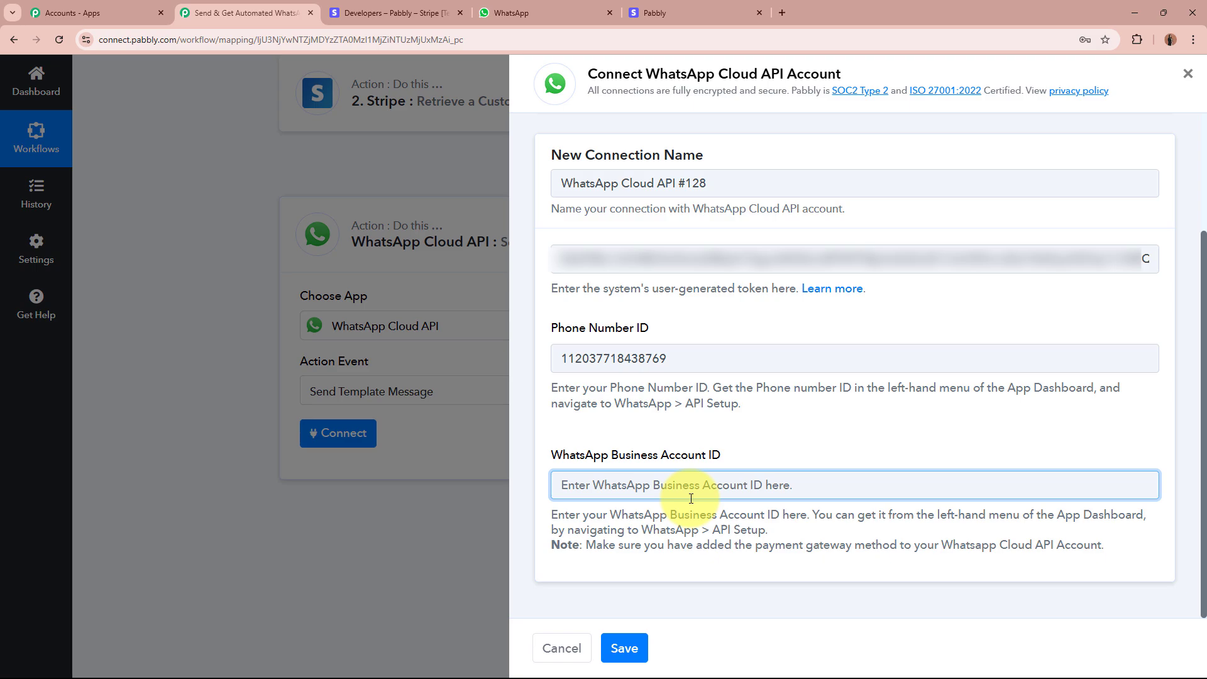
{"action": "key", "text": "alt+Tab"}
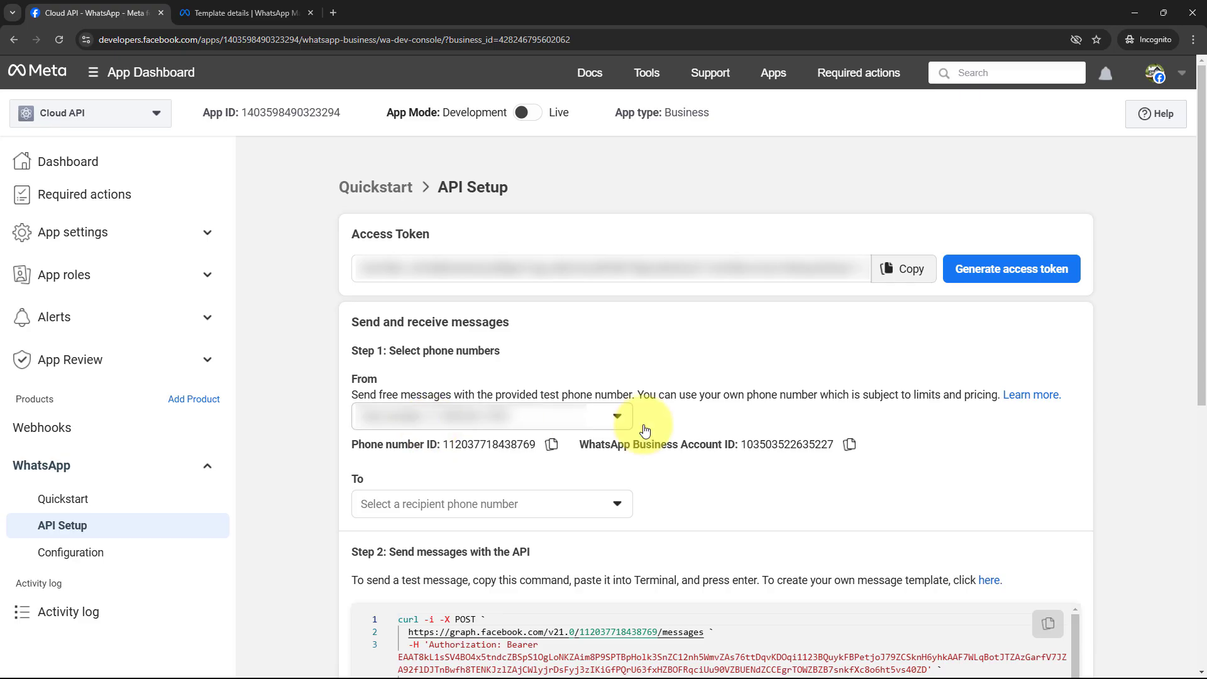
{"action": "left_click", "coordinate": [849, 444]}
{"action": "left_click", "coordinate": [1134, 8]}
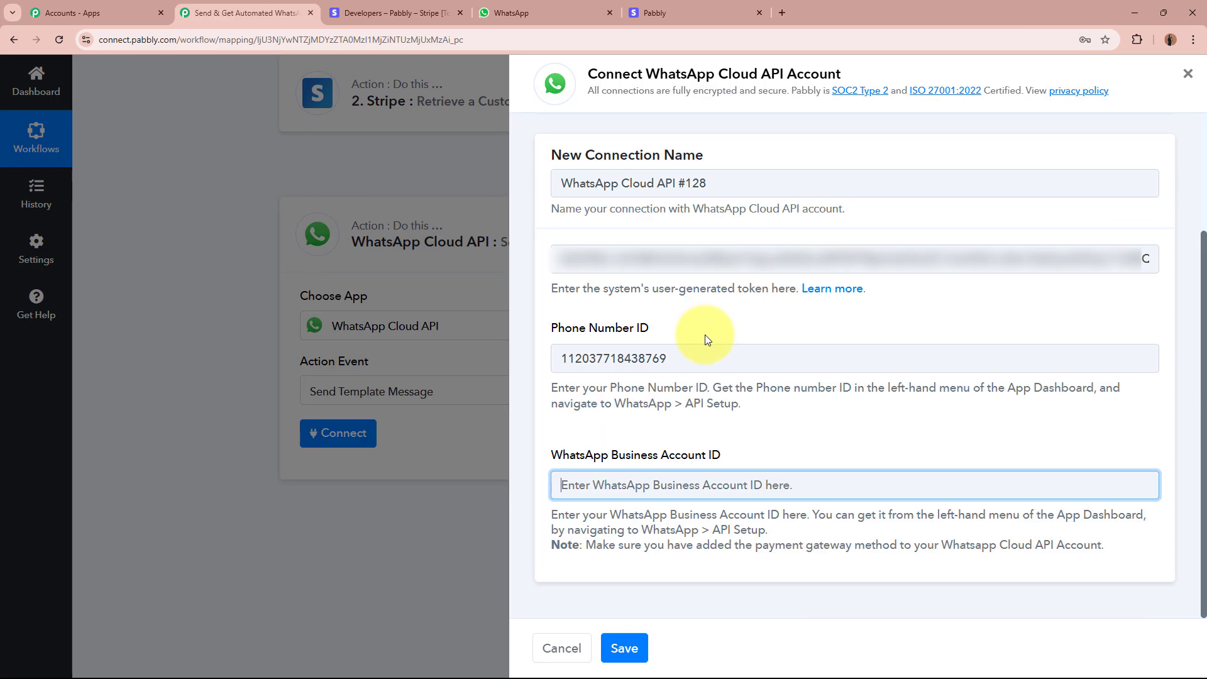
{"action": "key", "text": "ctrl+v"}
{"action": "left_click", "coordinate": [623, 648]}
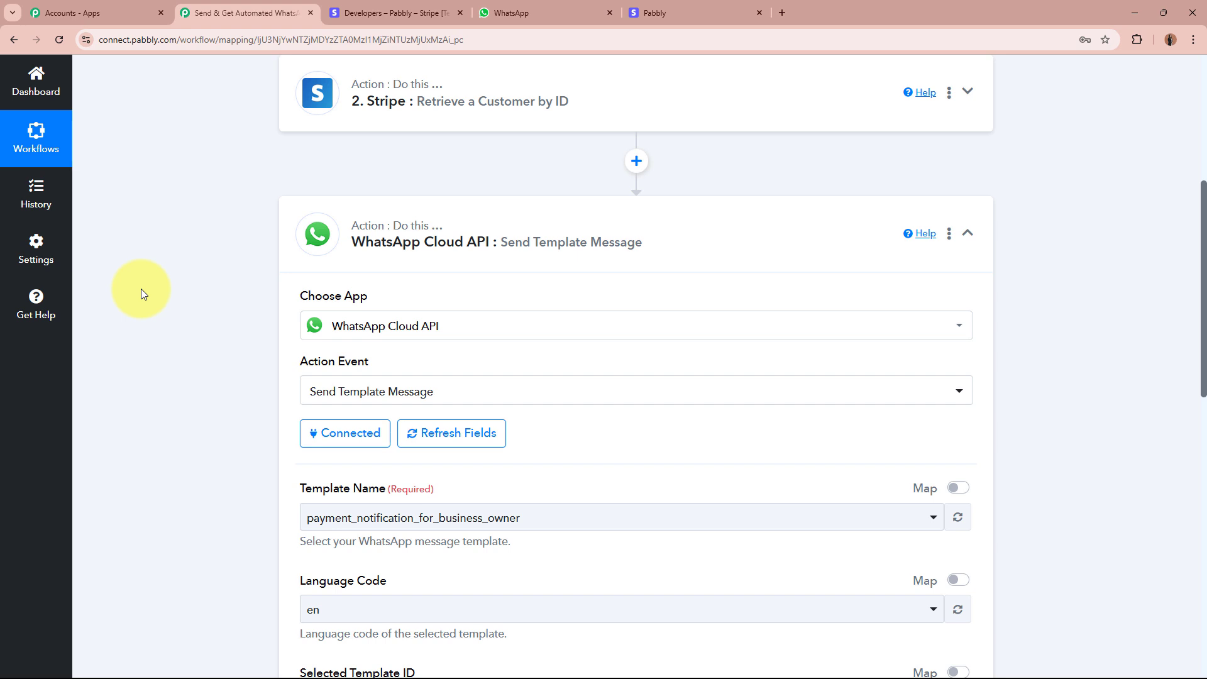
Scroll the connected WhatsApp step down to its Template Name field.
{"action": "scroll", "coordinate": [141, 289], "scroll_direction": "down", "scroll_amount": 2}
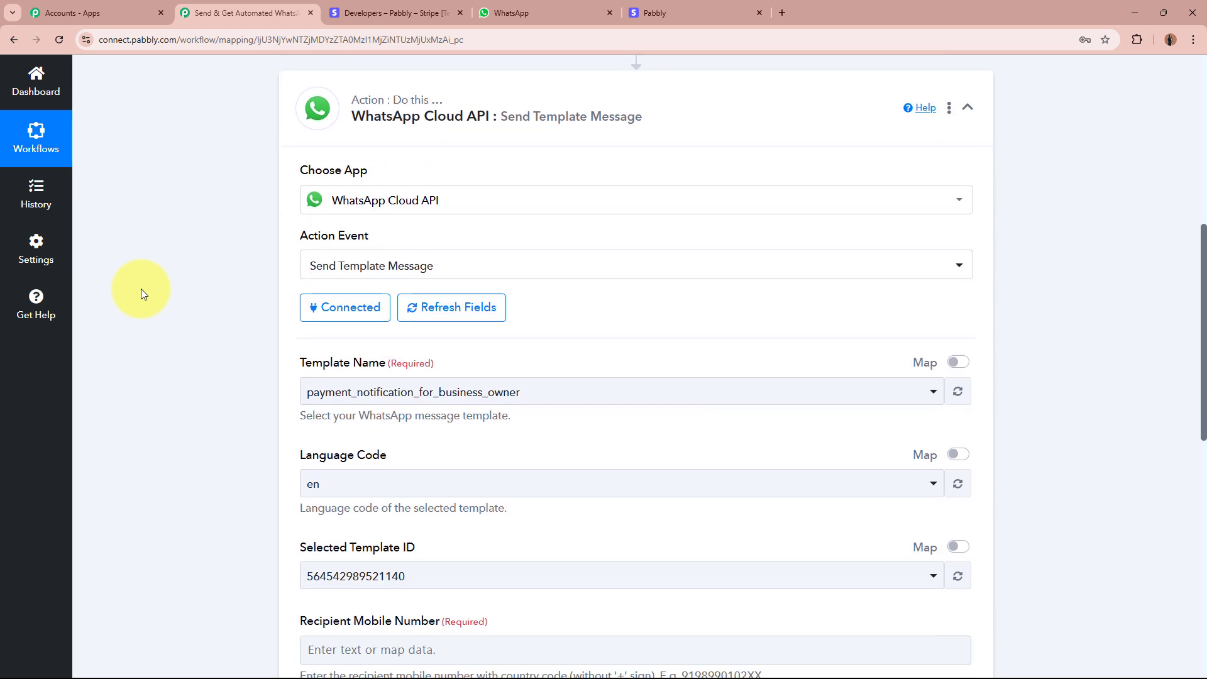
{"action": "left_click_drag", "start_coordinate": [299, 364], "coordinate": [485, 360]}
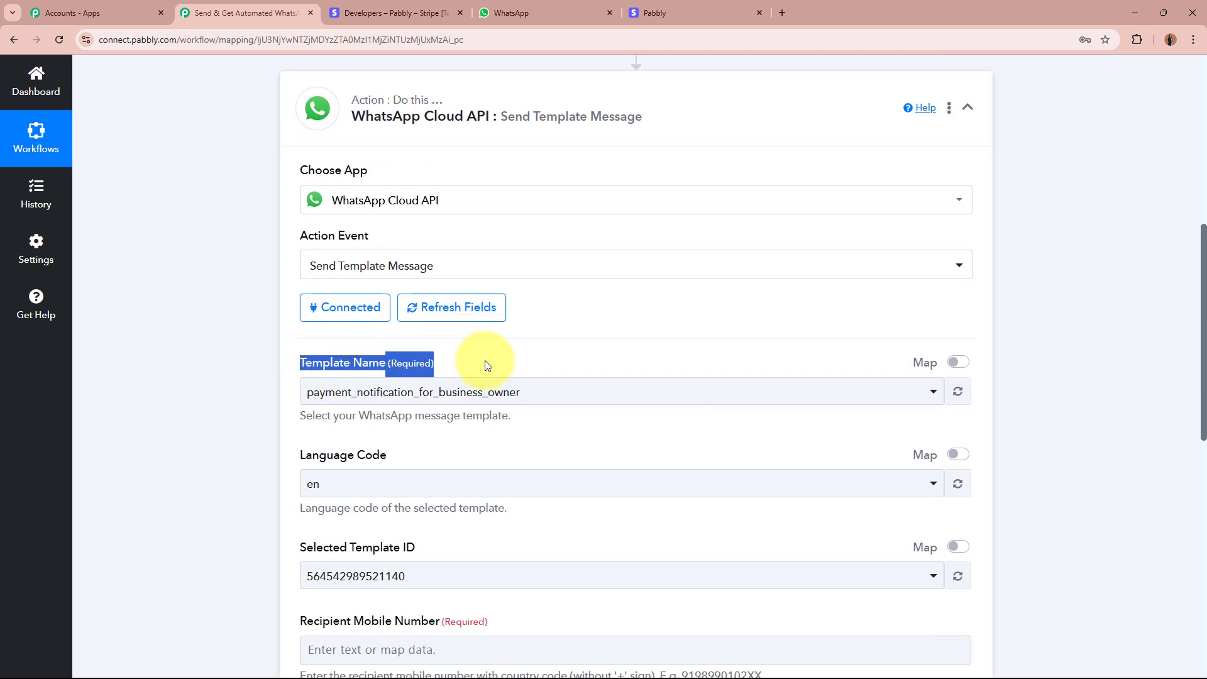
{"action": "left_click", "coordinate": [229, 401]}
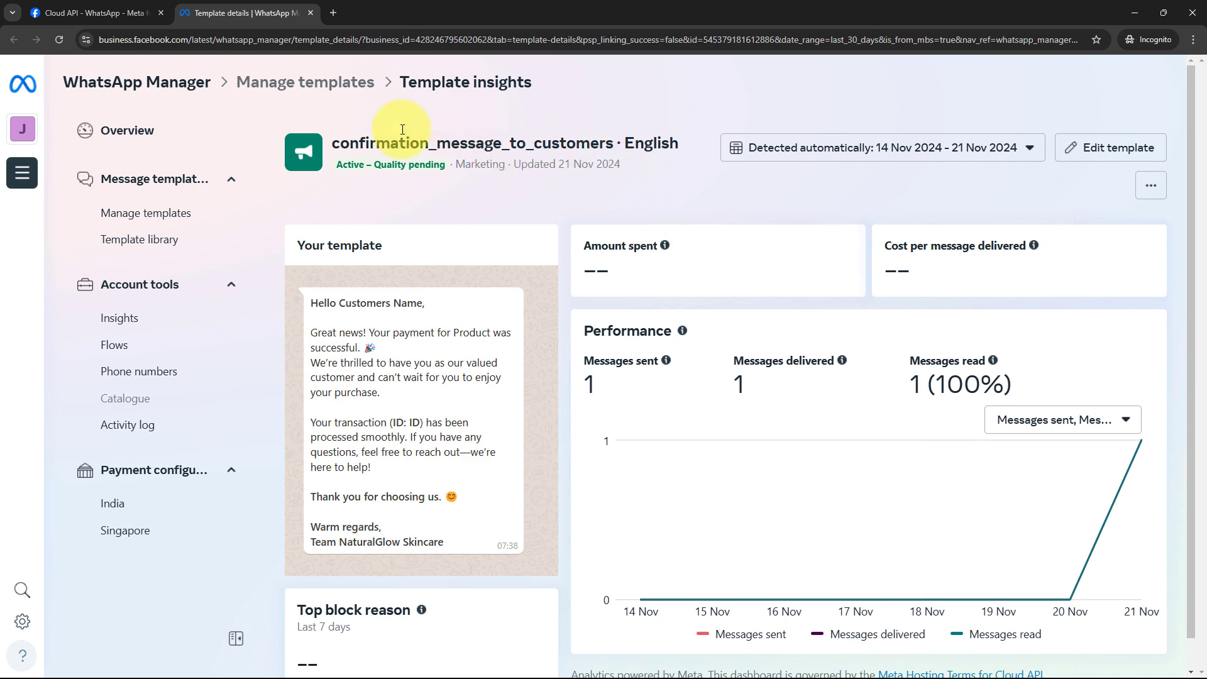
Read the confirmation_message_to_customers text and its Customers Name and transaction ID placeholders, then minimize the window.
{"action": "left_click_drag", "start_coordinate": [340, 143], "coordinate": [606, 142]}
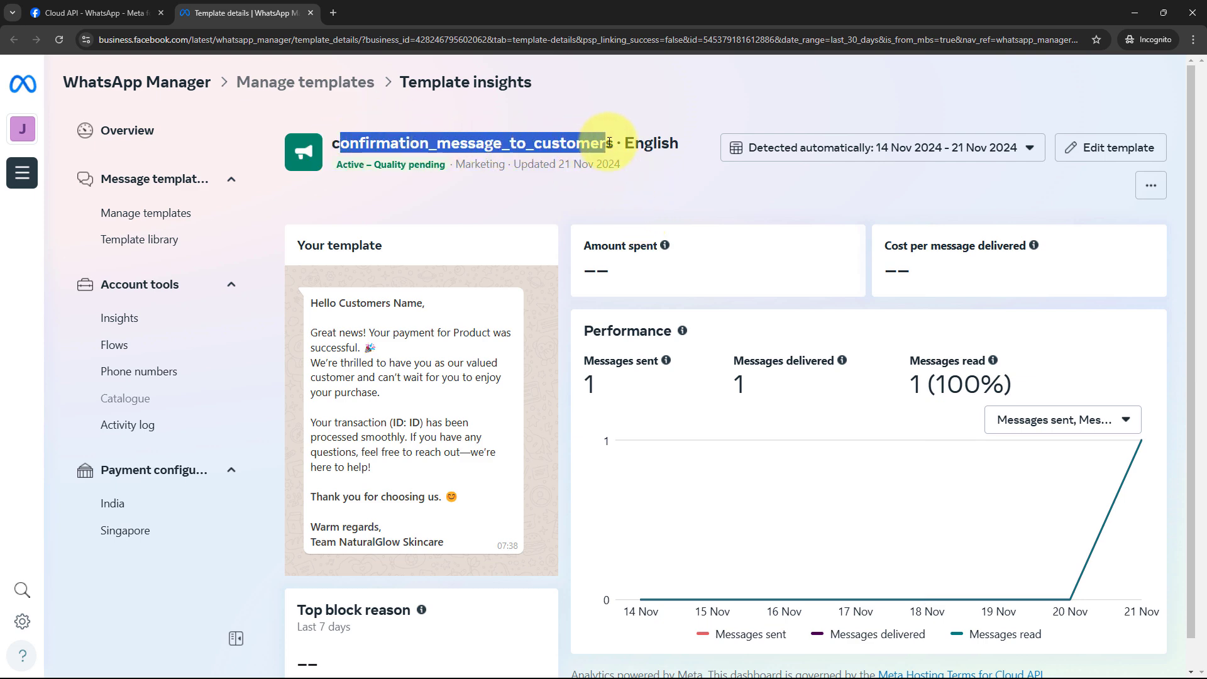
{"action": "left_click", "coordinate": [608, 142]}
{"action": "left_click_drag", "start_coordinate": [311, 302], "coordinate": [463, 539]}
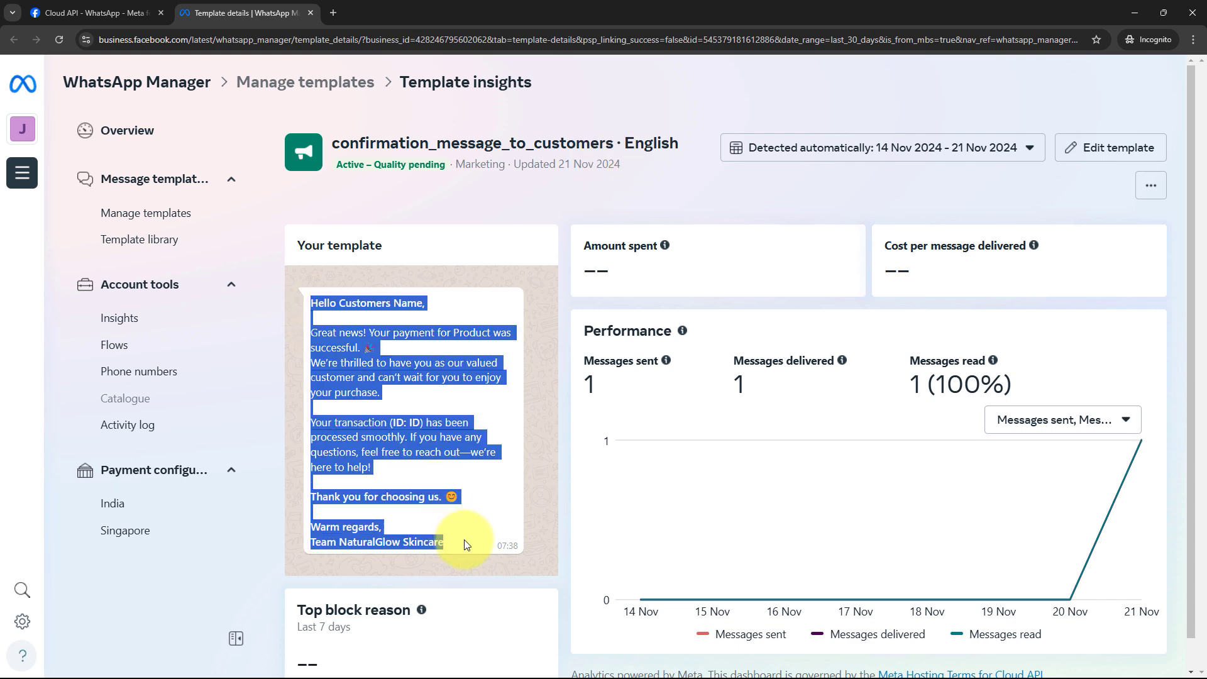
{"action": "left_click", "coordinate": [463, 539]}
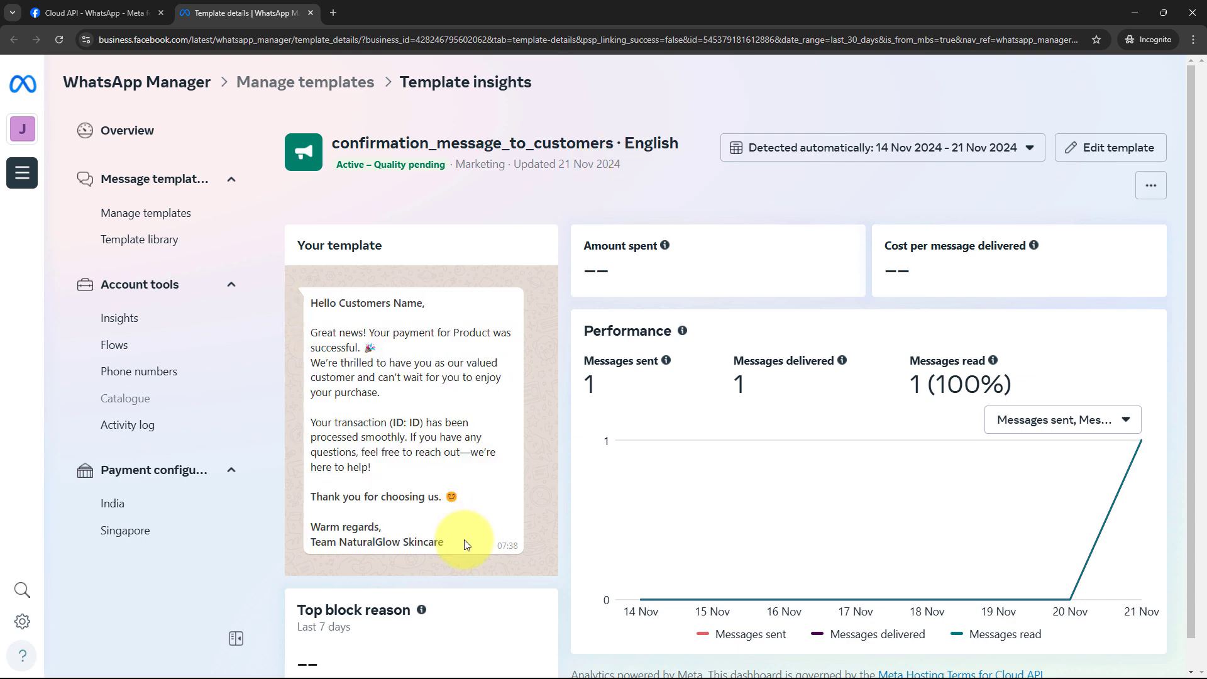
{"action": "left_click_drag", "start_coordinate": [340, 303], "coordinate": [423, 303]}
{"action": "left_click_drag", "start_coordinate": [409, 419], "coordinate": [420, 415]}
{"action": "left_click", "coordinate": [421, 415]}
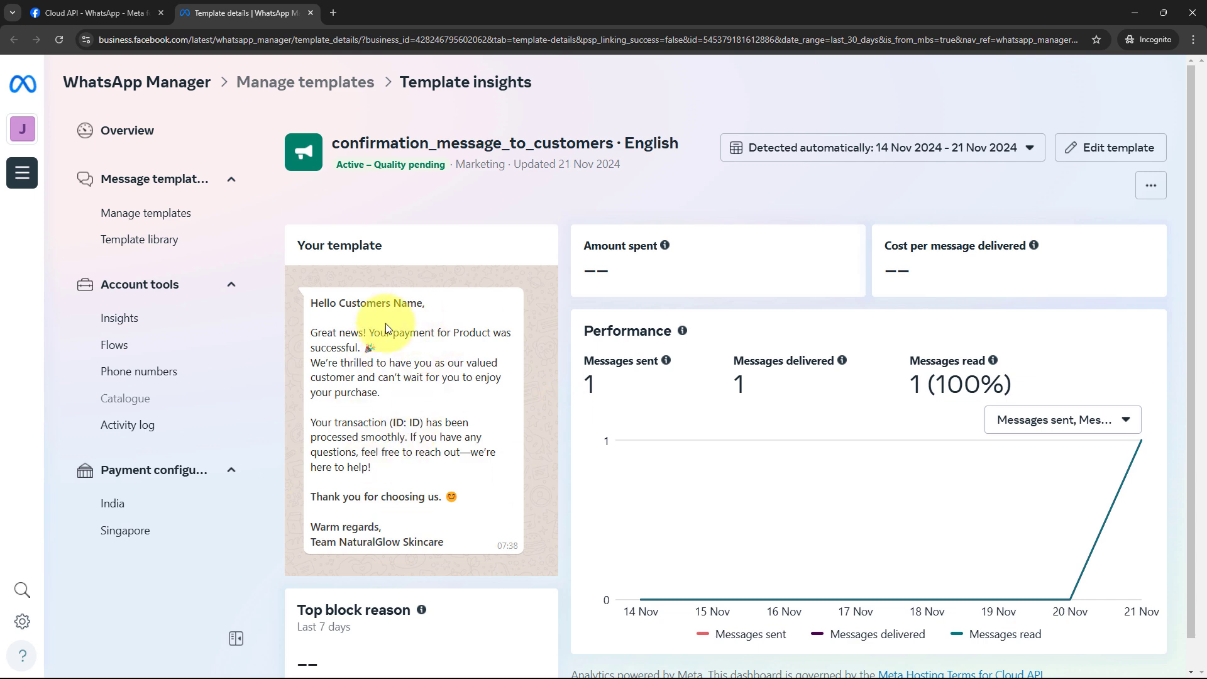
{"action": "left_click", "coordinate": [1134, 13]}
Select confirmation_message_to_customers as the template name.
{"action": "left_click", "coordinate": [605, 407]}
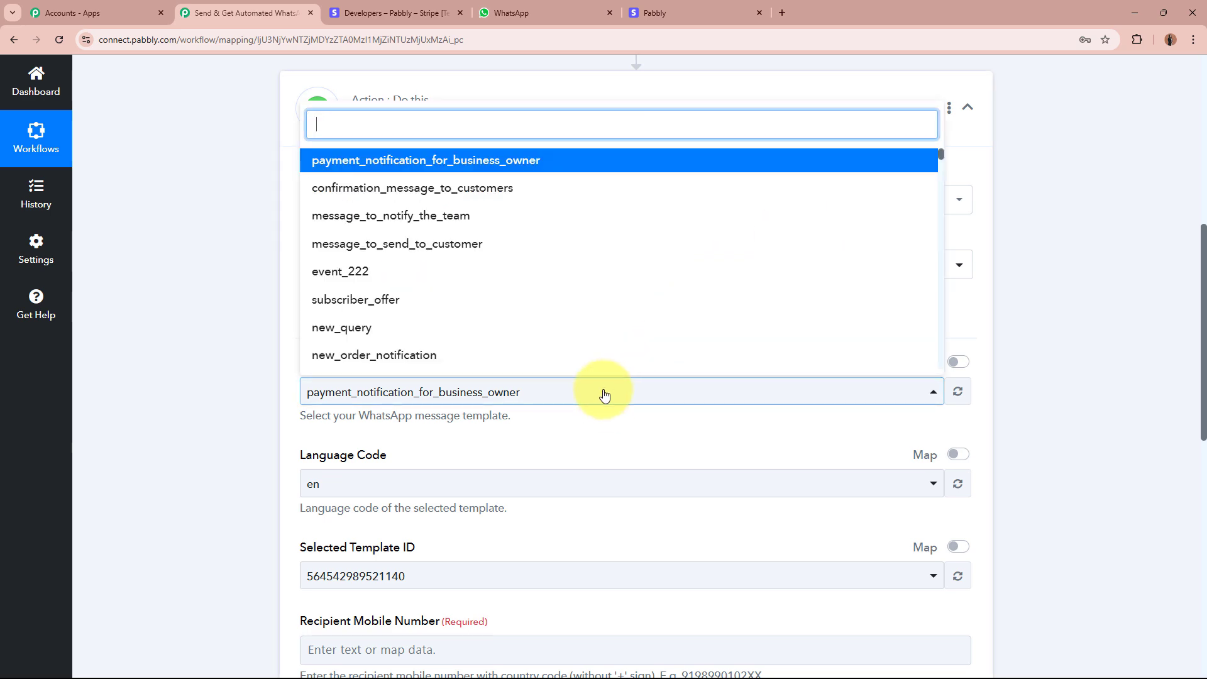
{"action": "left_click", "coordinate": [528, 189]}
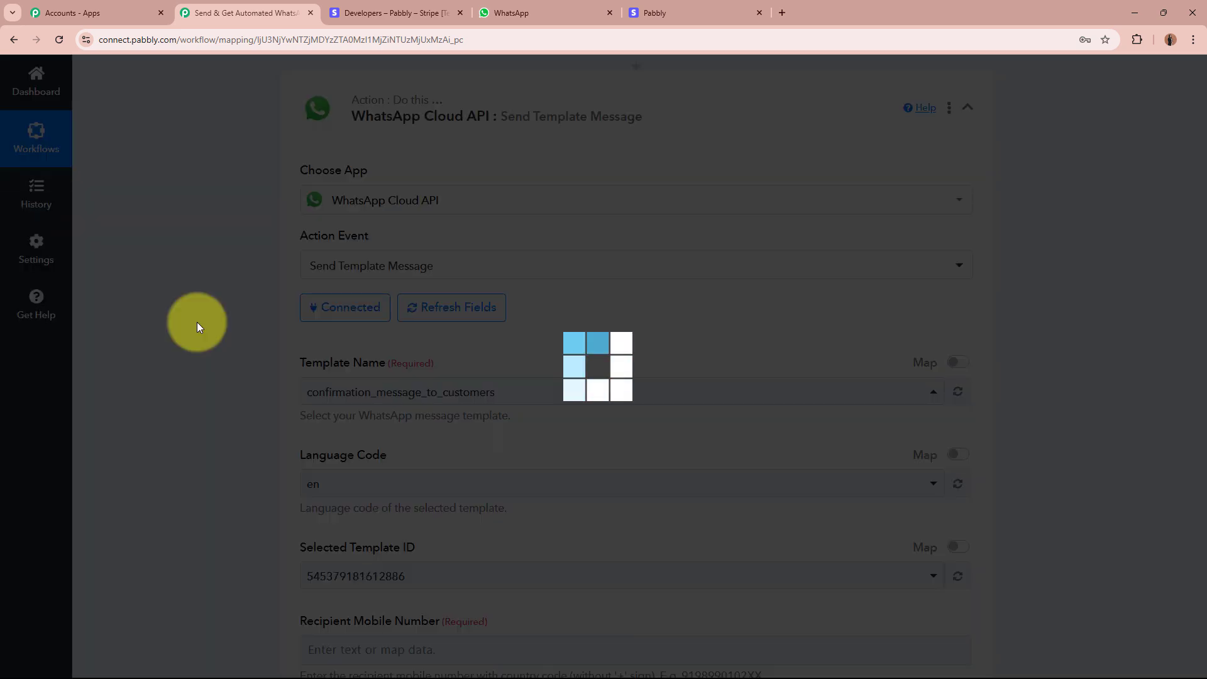
{"action": "scroll", "coordinate": [206, 385], "scroll_direction": "down", "scroll_amount": 4}
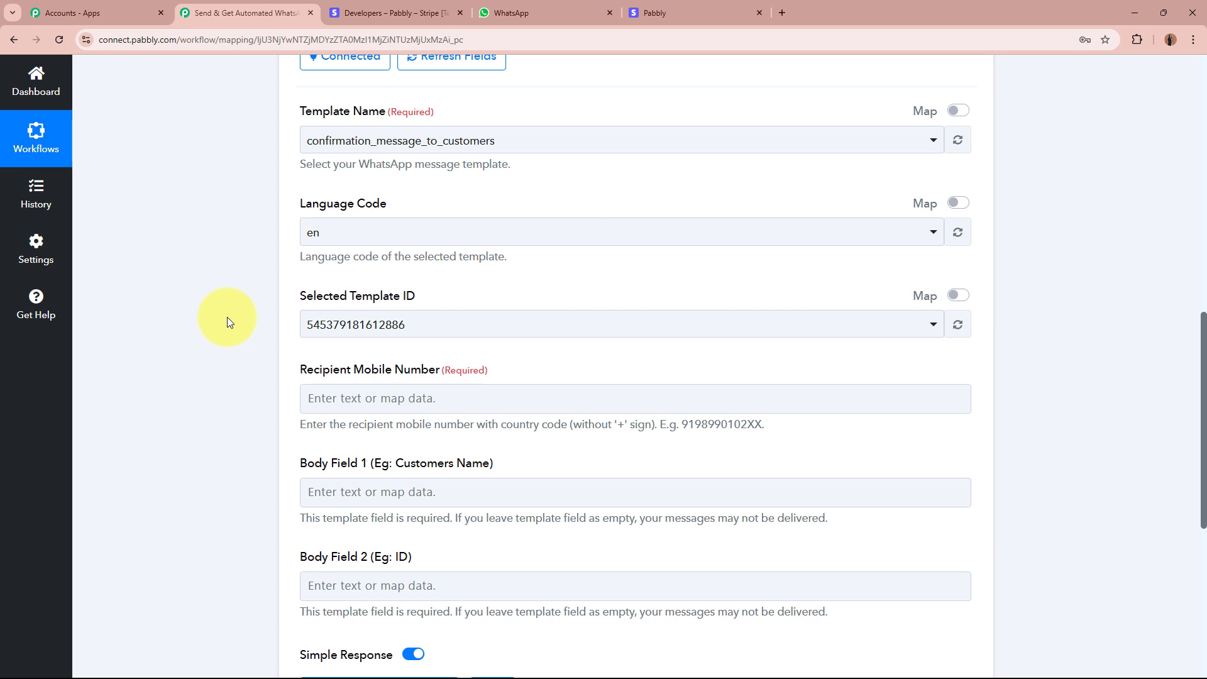
{"action": "scroll", "coordinate": [227, 317], "scroll_direction": "down", "scroll_amount": 2}
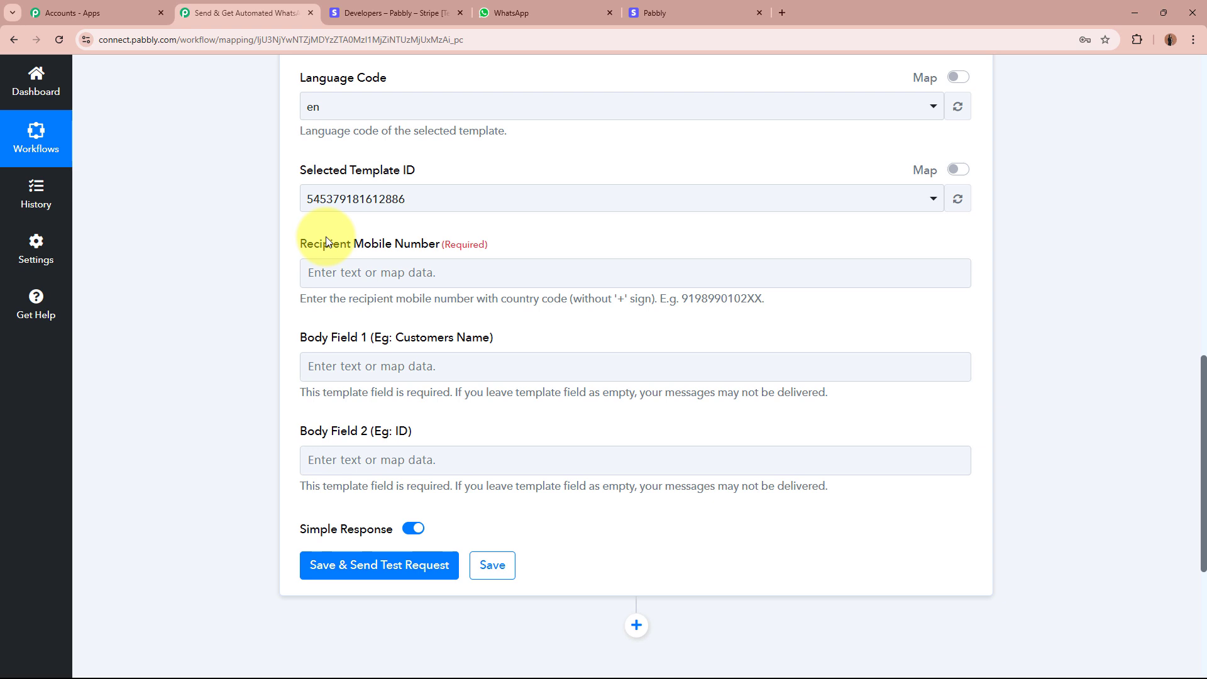
Map Recipient Mobile Number to Phone from 'Retrieve a Customer by ID'.
{"action": "left_click", "coordinate": [321, 272]}
{"action": "left_click", "coordinate": [437, 443]}
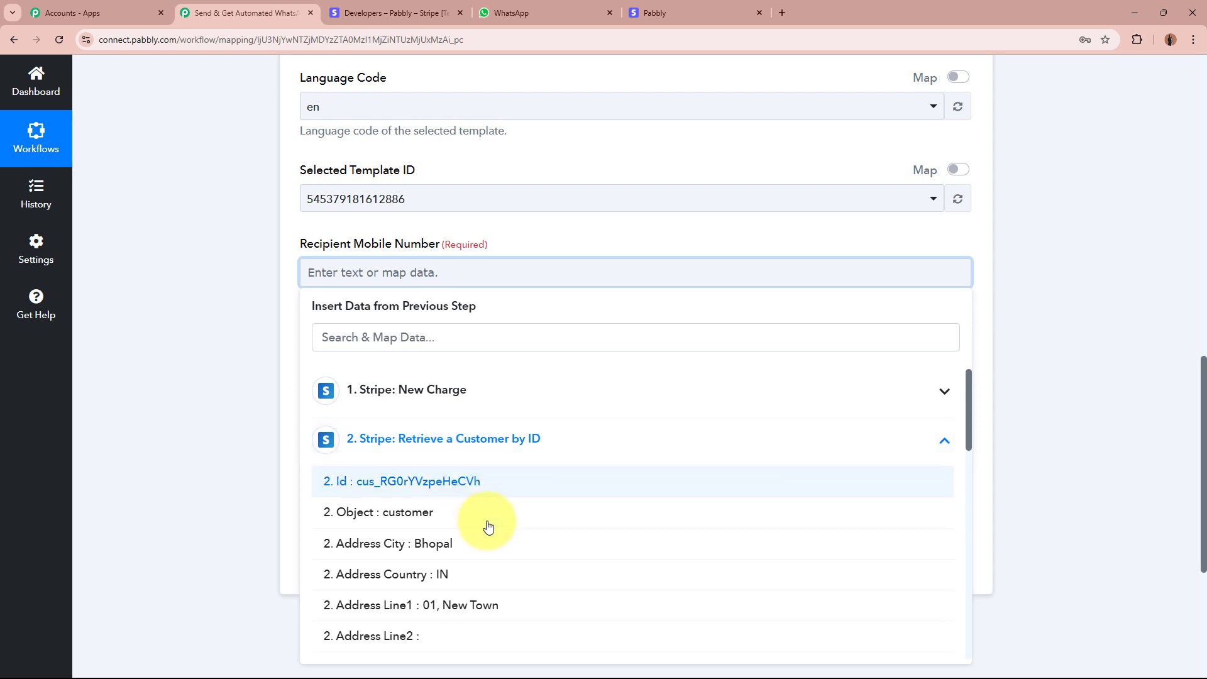
{"action": "scroll", "coordinate": [488, 527], "scroll_direction": "down", "scroll_amount": 10}
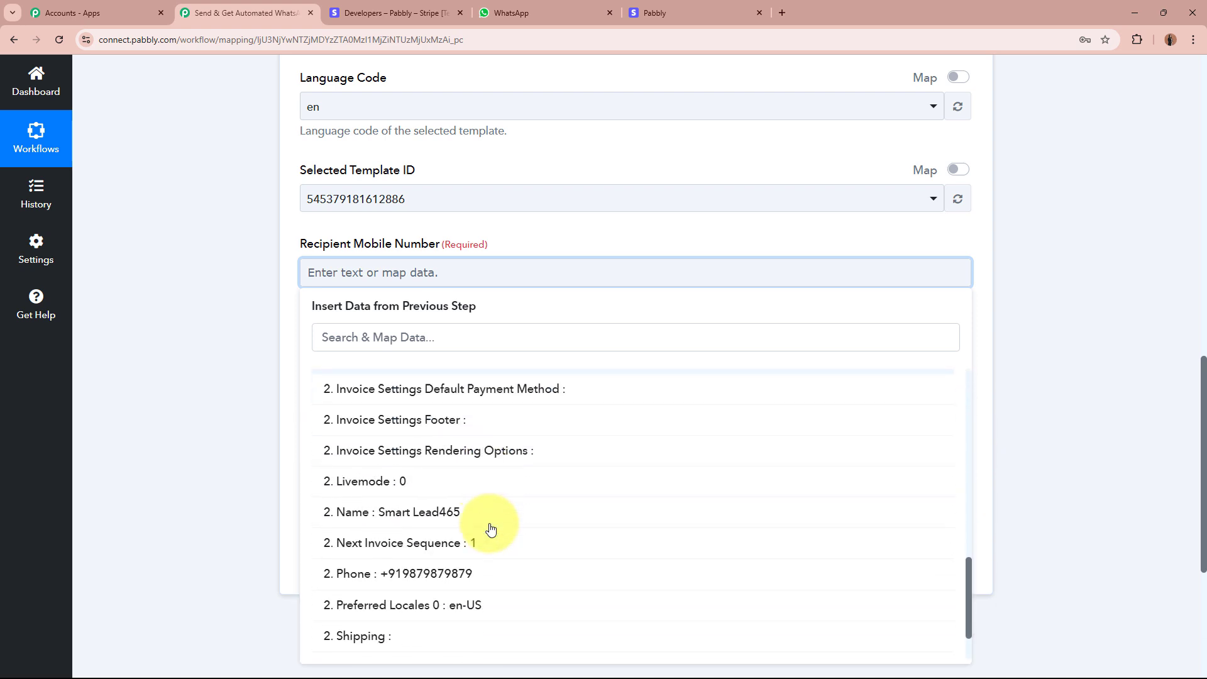
{"action": "scroll", "coordinate": [491, 528], "scroll_direction": "down", "scroll_amount": 1}
{"action": "left_click", "coordinate": [493, 525]}
{"action": "left_click", "coordinate": [220, 333]}
Scroll down to the Body Field 1 and Body Field 2 inputs.
{"action": "scroll", "coordinate": [599, 307], "scroll_direction": "down", "scroll_amount": 2}
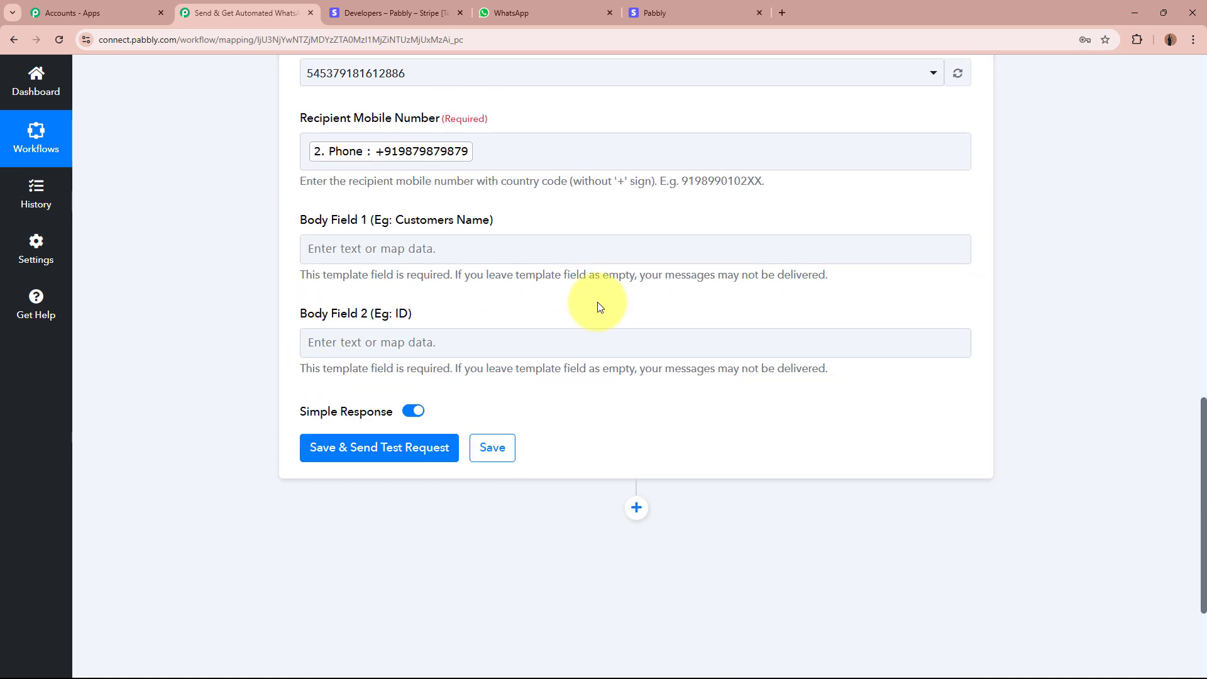
{"action": "left_click_drag", "start_coordinate": [301, 217], "coordinate": [577, 214]}
{"action": "left_click_drag", "start_coordinate": [301, 320], "coordinate": [364, 322]}
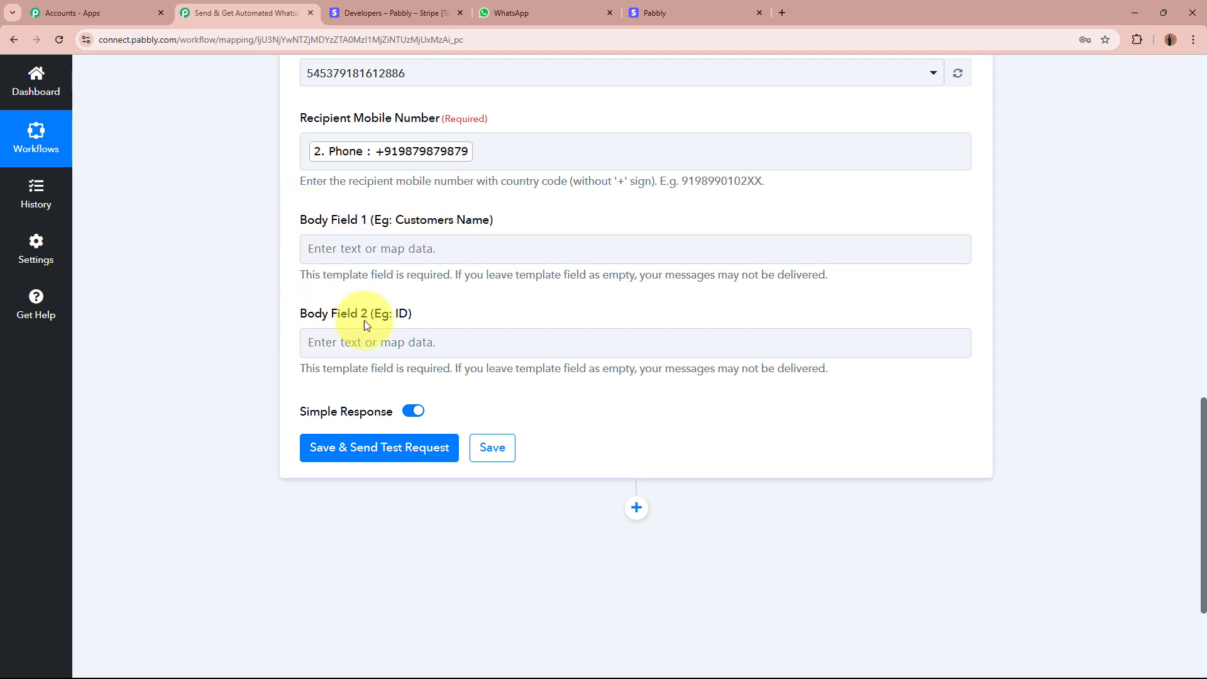
{"action": "triple_click", "coordinate": [364, 320]}
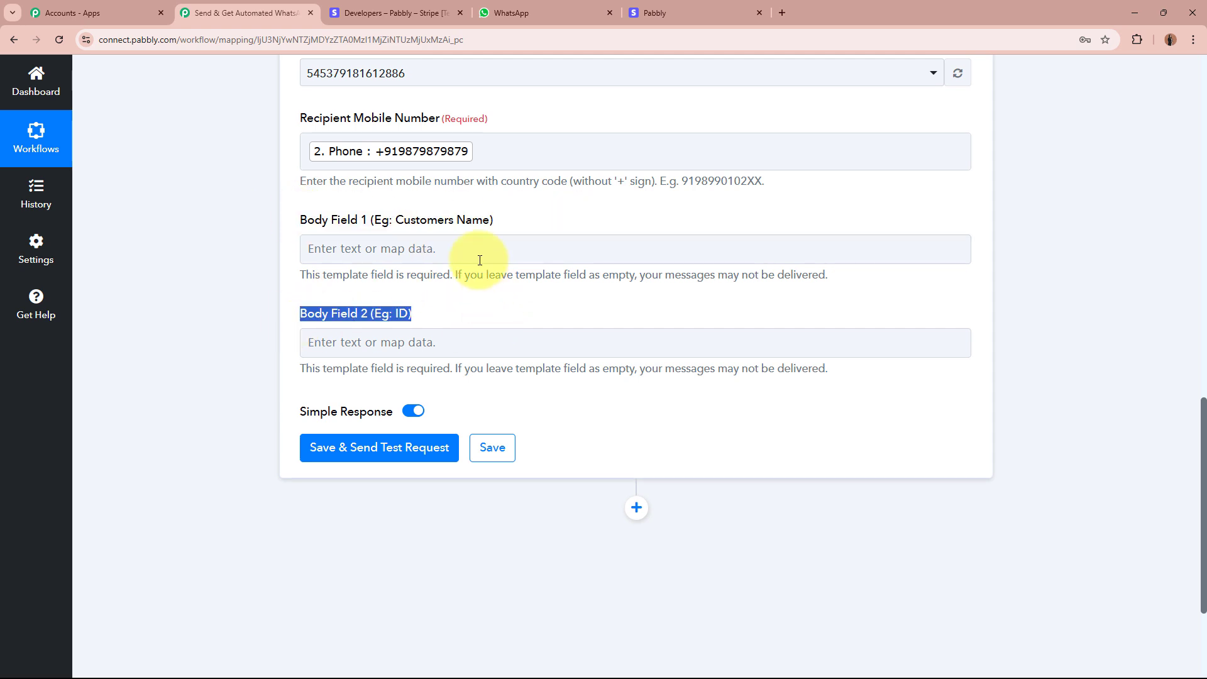
{"action": "left_click", "coordinate": [421, 313]}
Check which template placeholders need the customer's name and the ID, then minimize WhatsApp Manager.
{"action": "key", "text": "alt+Tab"}
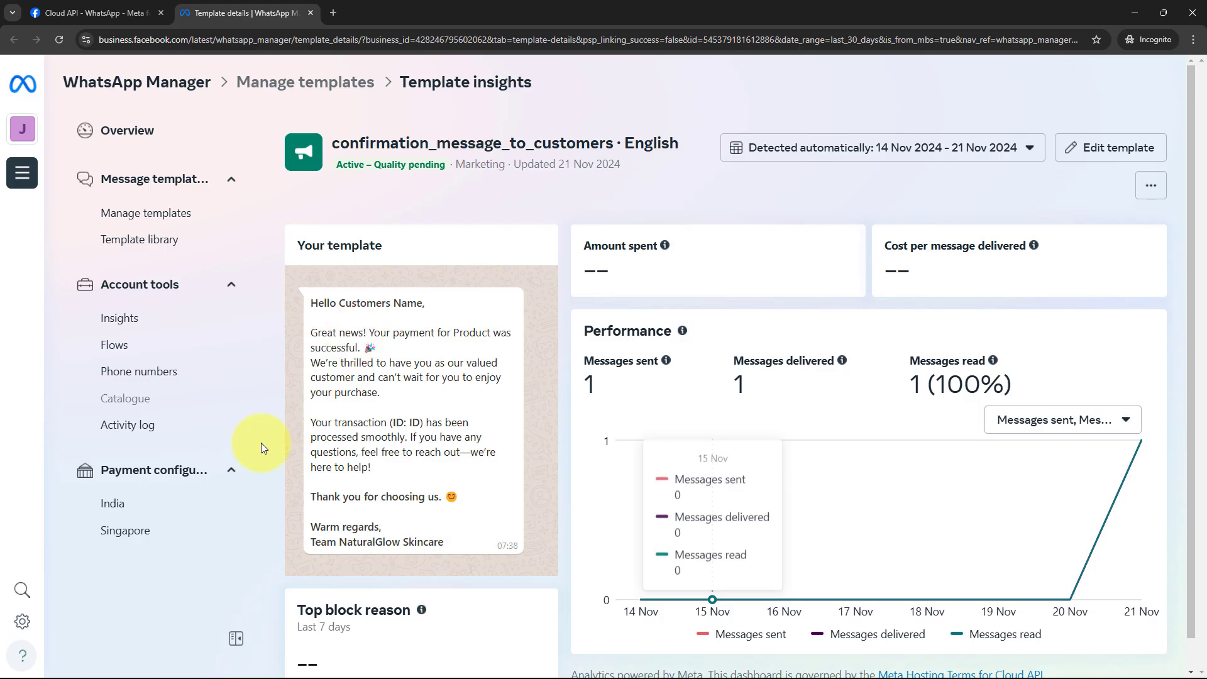
{"action": "left_click_drag", "start_coordinate": [340, 303], "coordinate": [460, 309]}
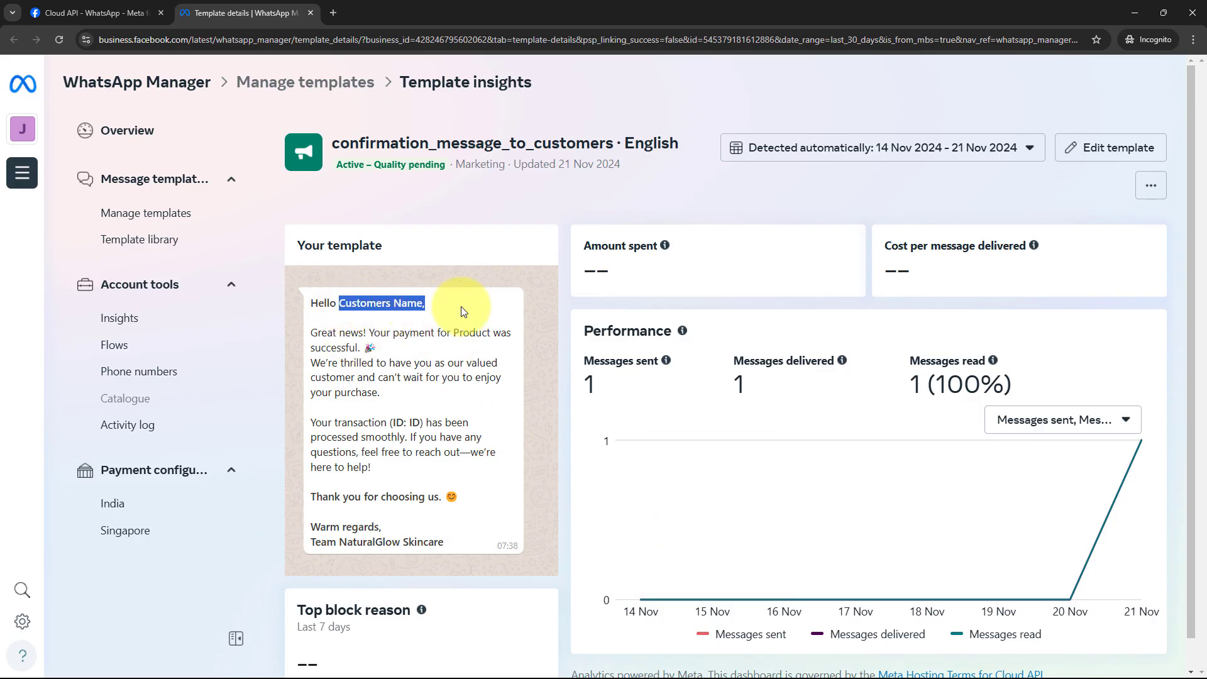
{"action": "left_click_drag", "start_coordinate": [409, 422], "coordinate": [421, 422]}
{"action": "left_click", "coordinate": [422, 423]}
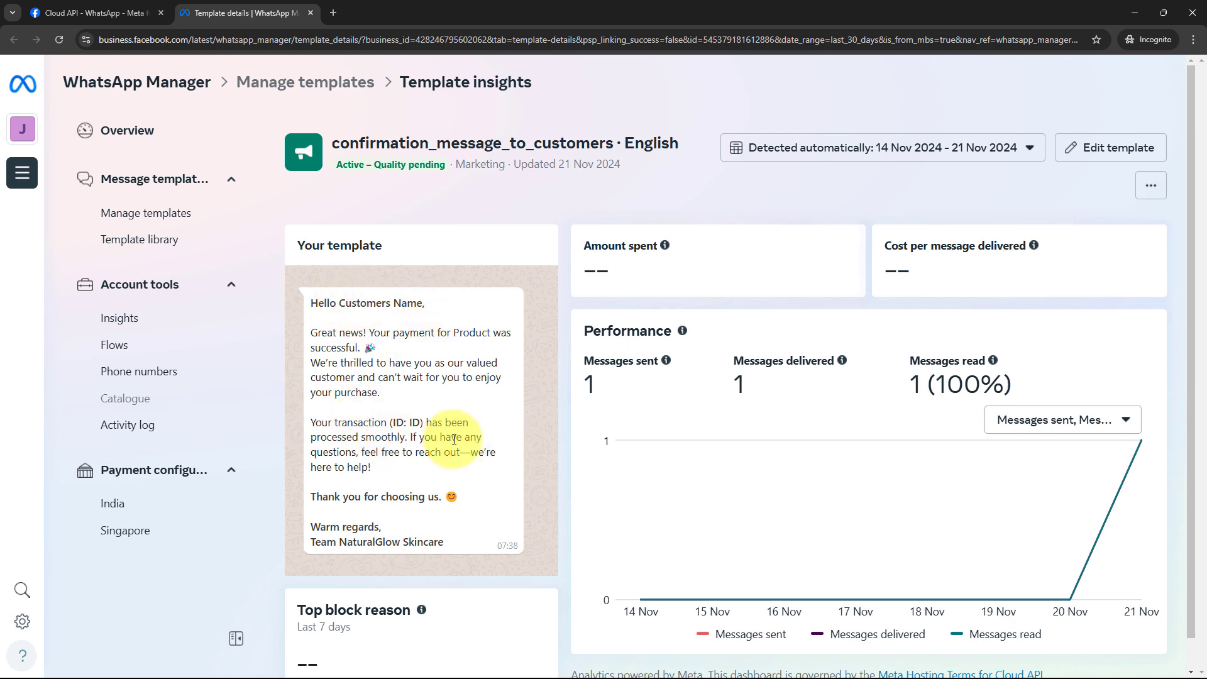
{"action": "left_click", "coordinate": [1134, 13]}
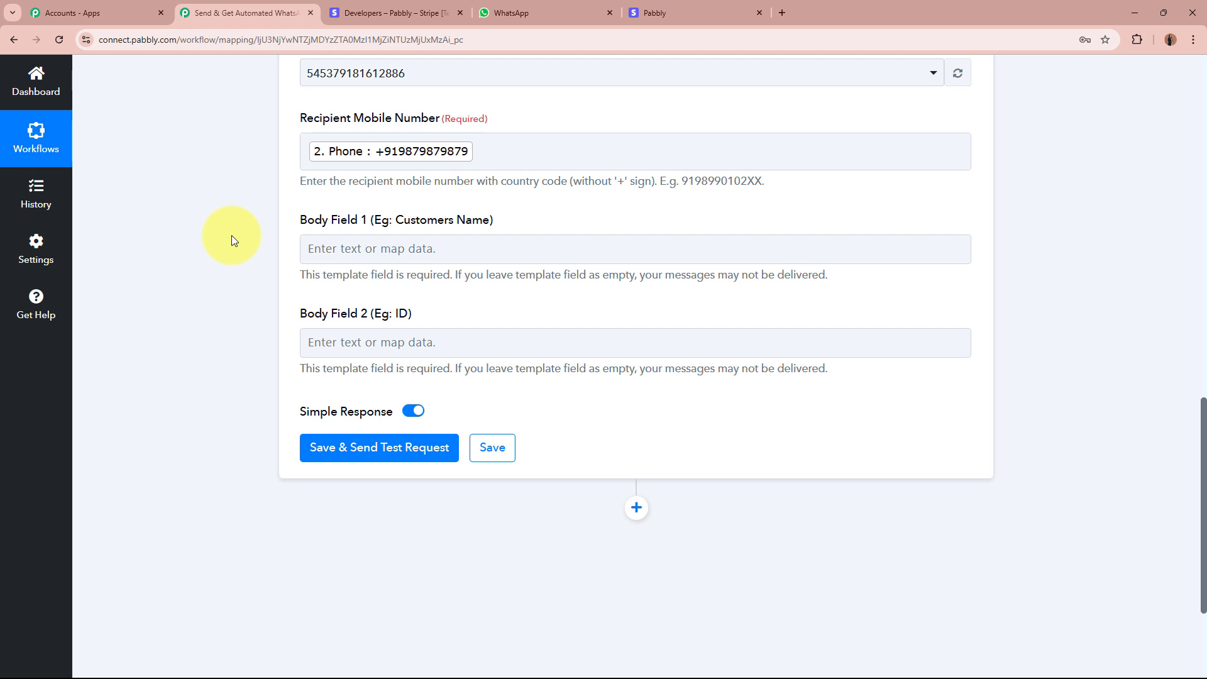
Map Body Field 1 to the retrieved customer's Name.
{"action": "left_click", "coordinate": [425, 249]}
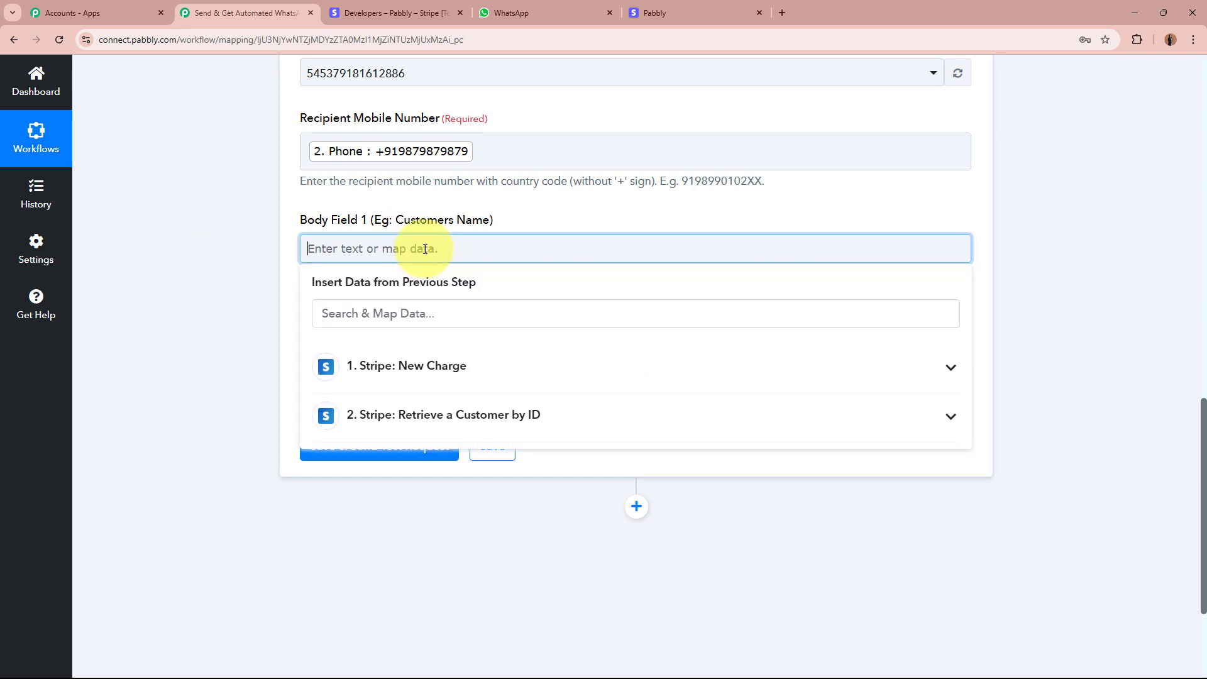
{"action": "left_click", "coordinate": [485, 414]}
{"action": "scroll", "coordinate": [590, 549], "scroll_direction": "down", "scroll_amount": 5}
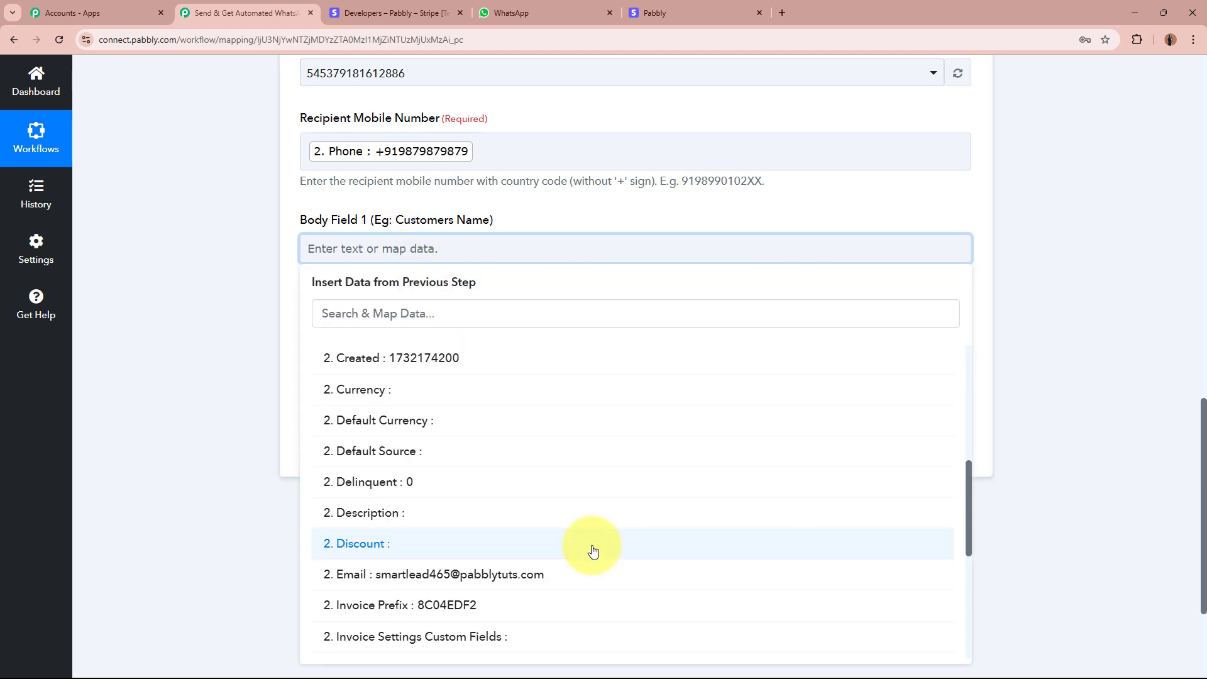
{"action": "scroll", "coordinate": [593, 551], "scroll_direction": "down", "scroll_amount": 5}
{"action": "scroll", "coordinate": [561, 530], "scroll_direction": "down", "scroll_amount": 2}
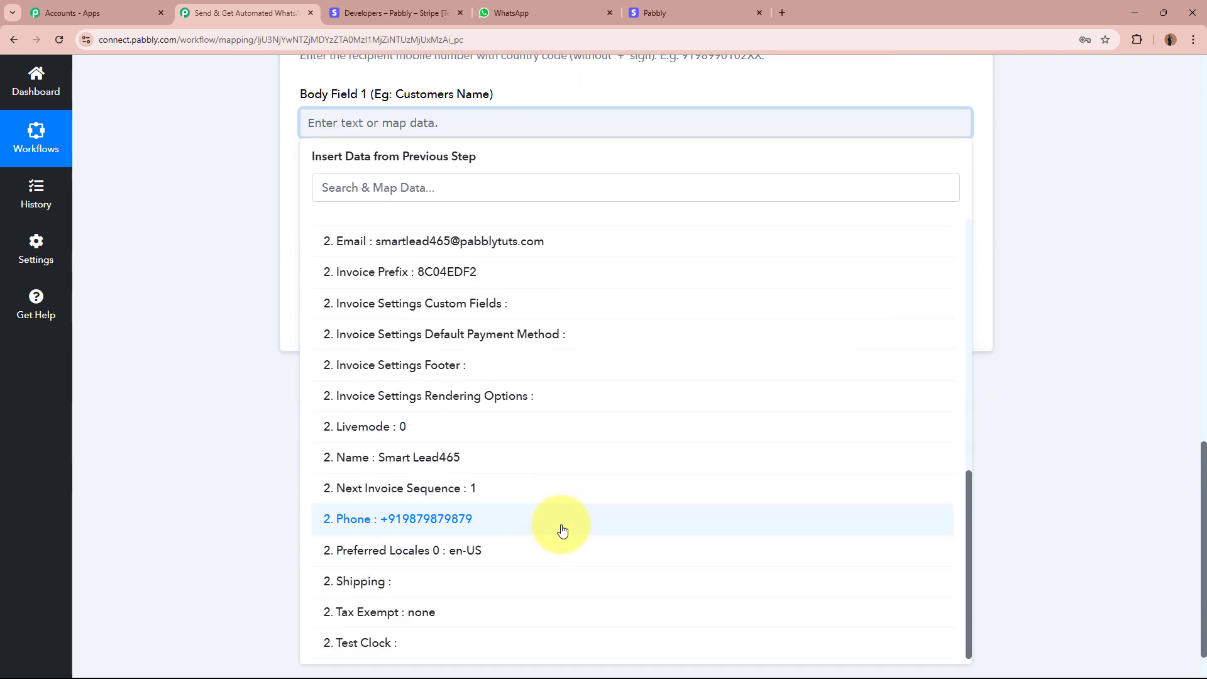
{"action": "scroll", "coordinate": [558, 528], "scroll_direction": "up", "scroll_amount": 2}
{"action": "scroll", "coordinate": [472, 464], "scroll_direction": "down", "scroll_amount": 3}
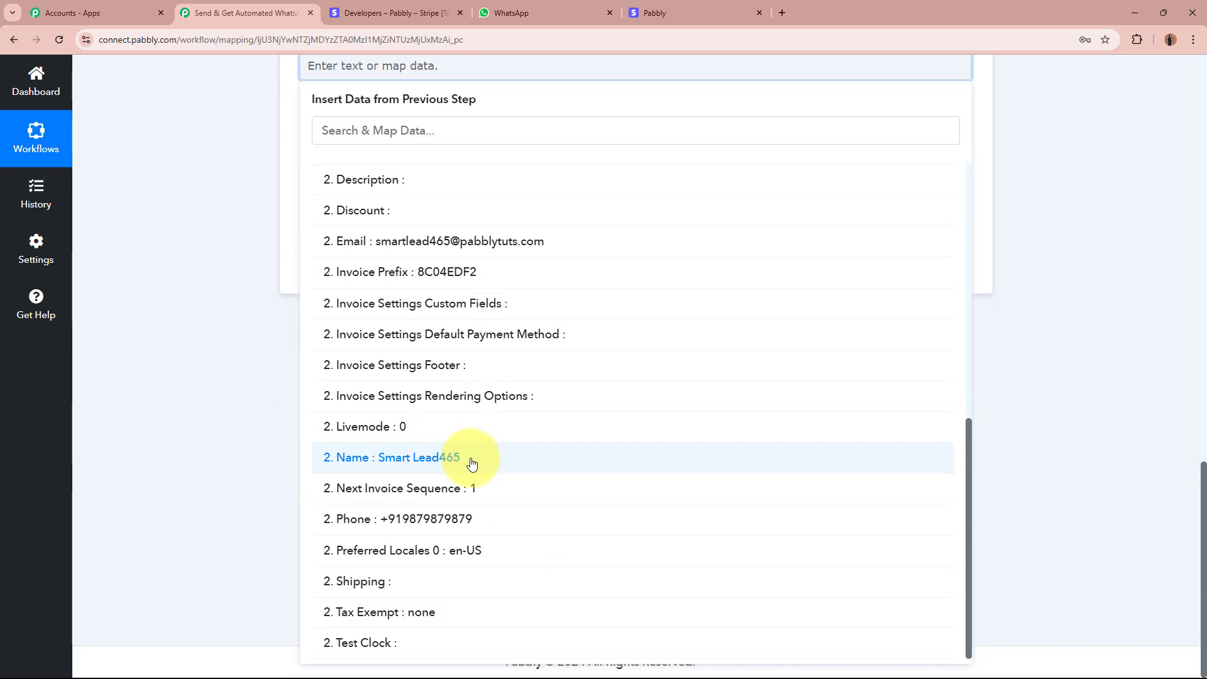
{"action": "left_click", "coordinate": [472, 463]}
{"action": "left_click", "coordinate": [228, 262]}
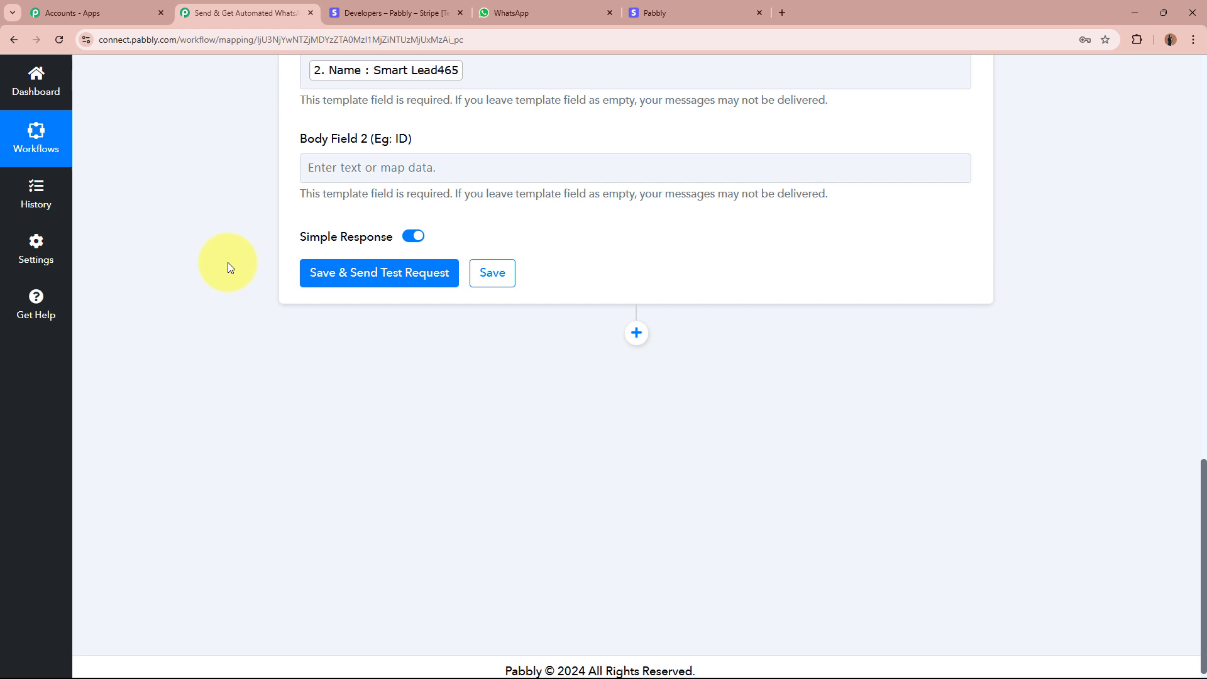
Map Body Field 2 to the charge's Data Object Id, found by searching 'id'.
{"action": "left_click", "coordinate": [433, 172]}
{"action": "left_click", "coordinate": [417, 239]}
{"action": "type", "text": "id"}
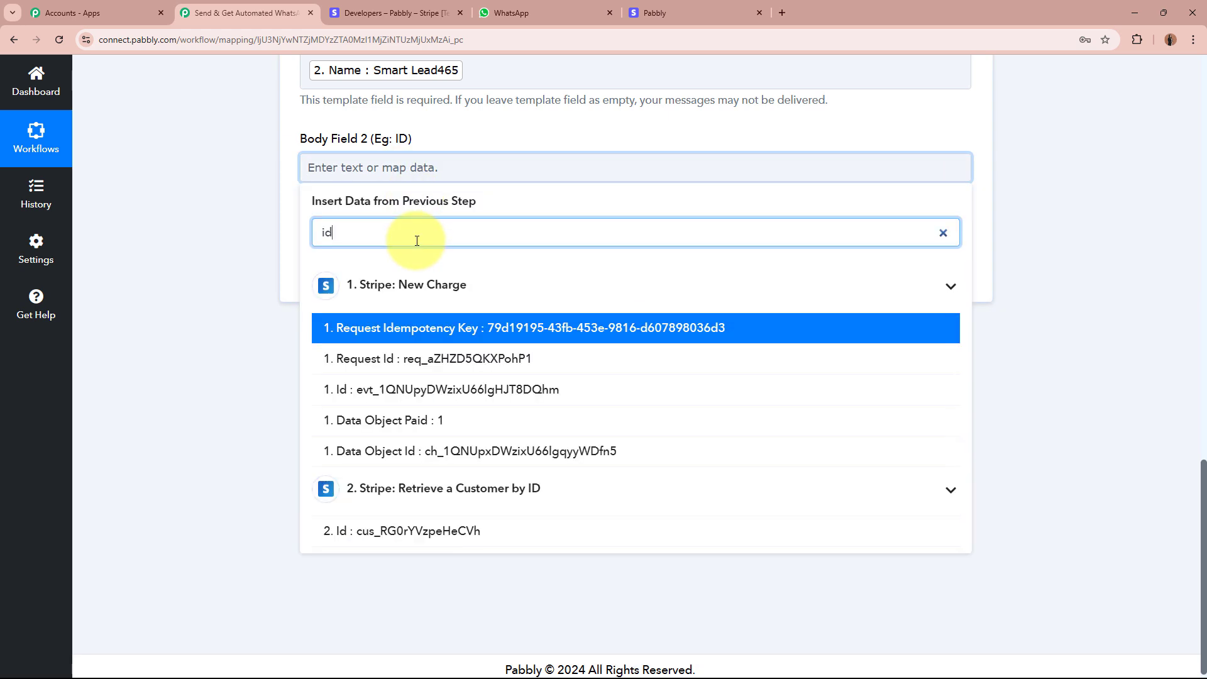
{"action": "left_click", "coordinate": [492, 454]}
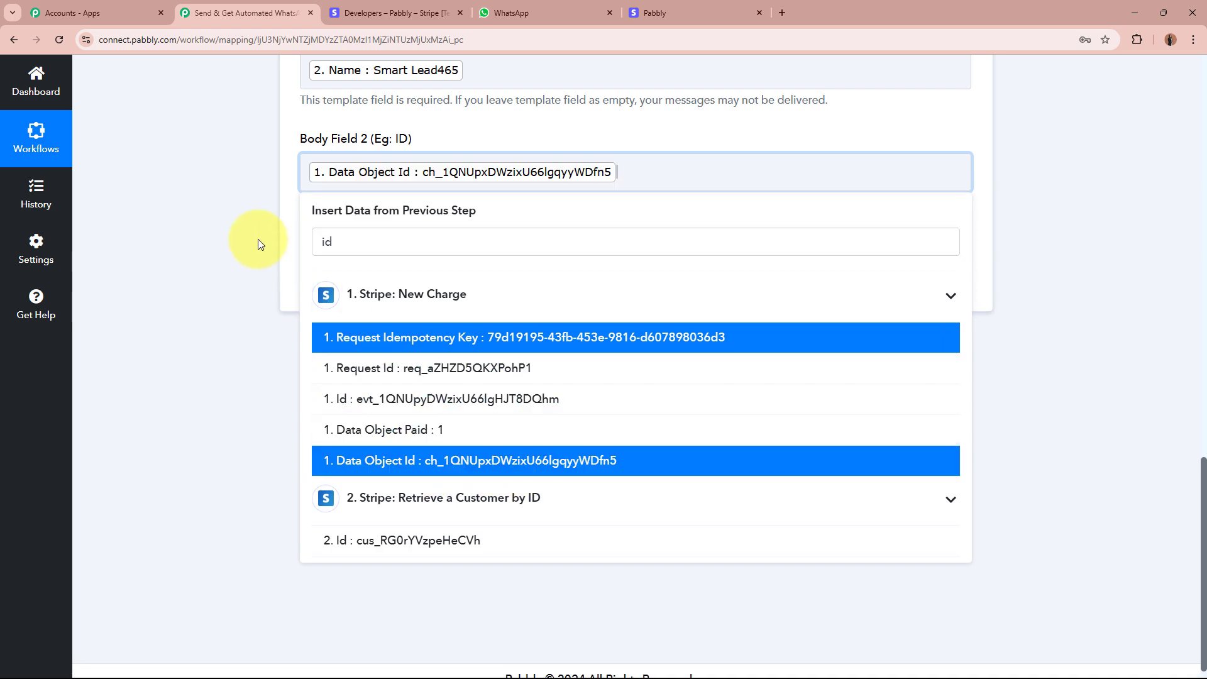
{"action": "left_click", "coordinate": [258, 239]}
{"action": "scroll", "coordinate": [767, 296], "scroll_direction": "up", "scroll_amount": 5}
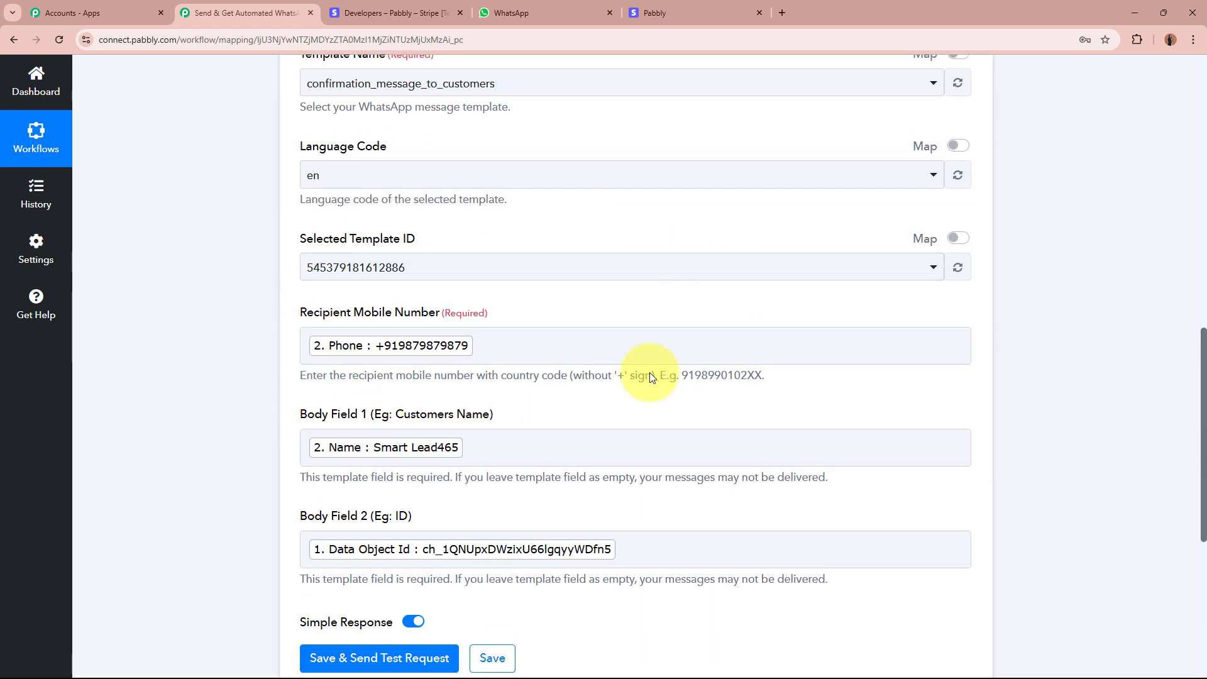
{"action": "scroll", "coordinate": [269, 297], "scroll_direction": "down", "scroll_amount": 6}
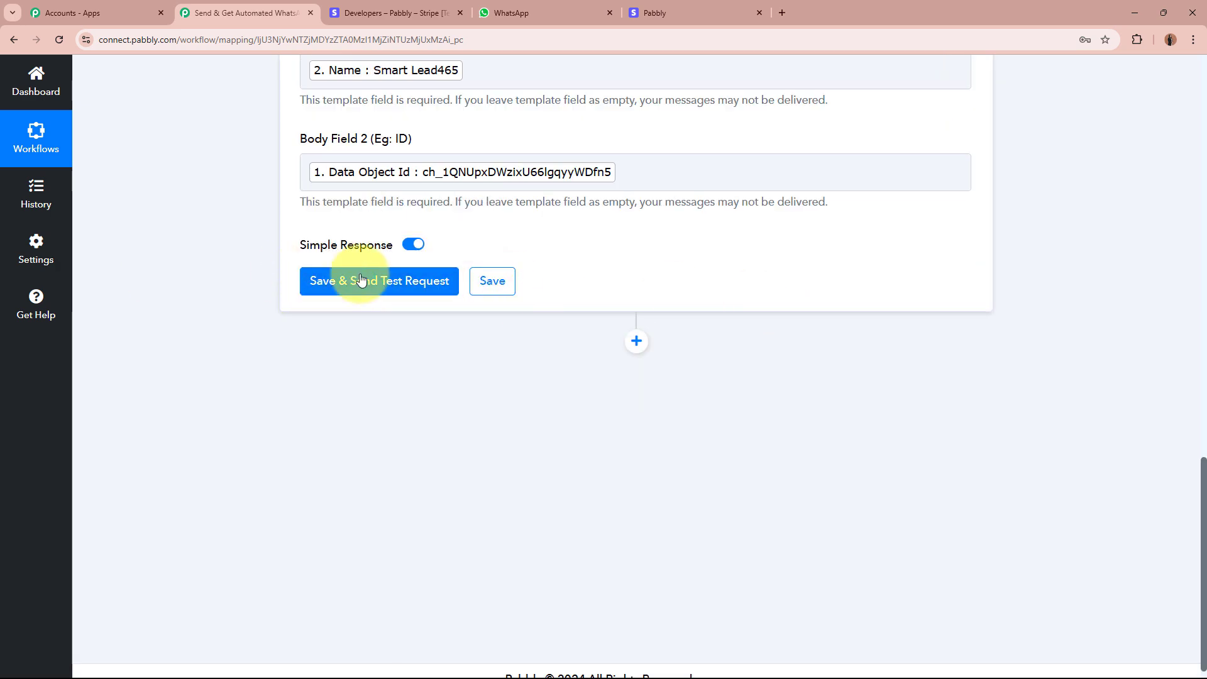
Remove the mapped Phone token from Recipient Mobile Number for a test send, then check WhatsApp.
{"action": "scroll", "coordinate": [410, 283], "scroll_direction": "up", "scroll_amount": 6}
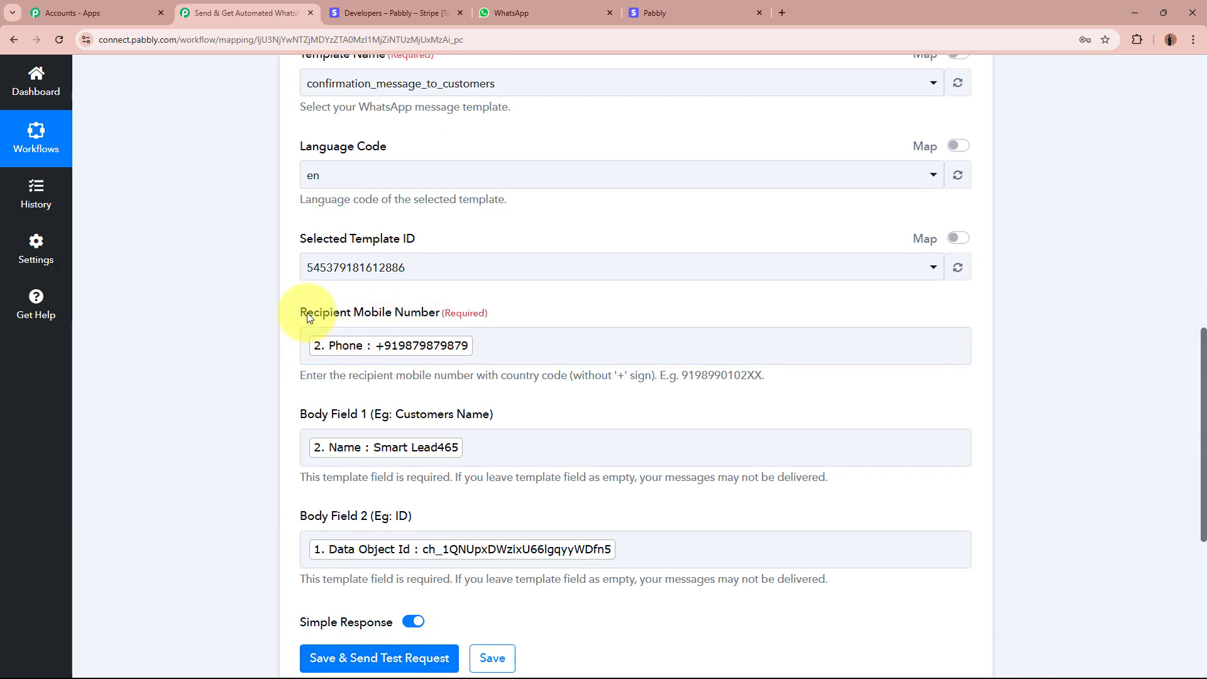
{"action": "left_click_drag", "start_coordinate": [307, 316], "coordinate": [466, 364]}
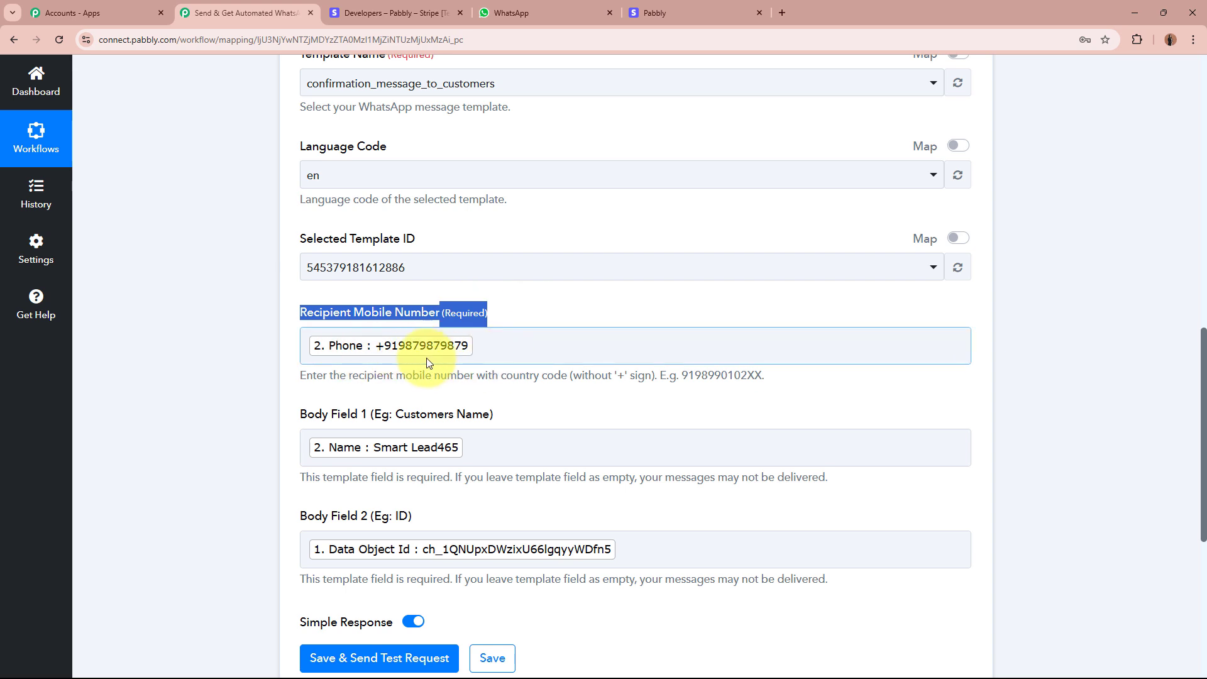
{"action": "left_click", "coordinate": [528, 346]}
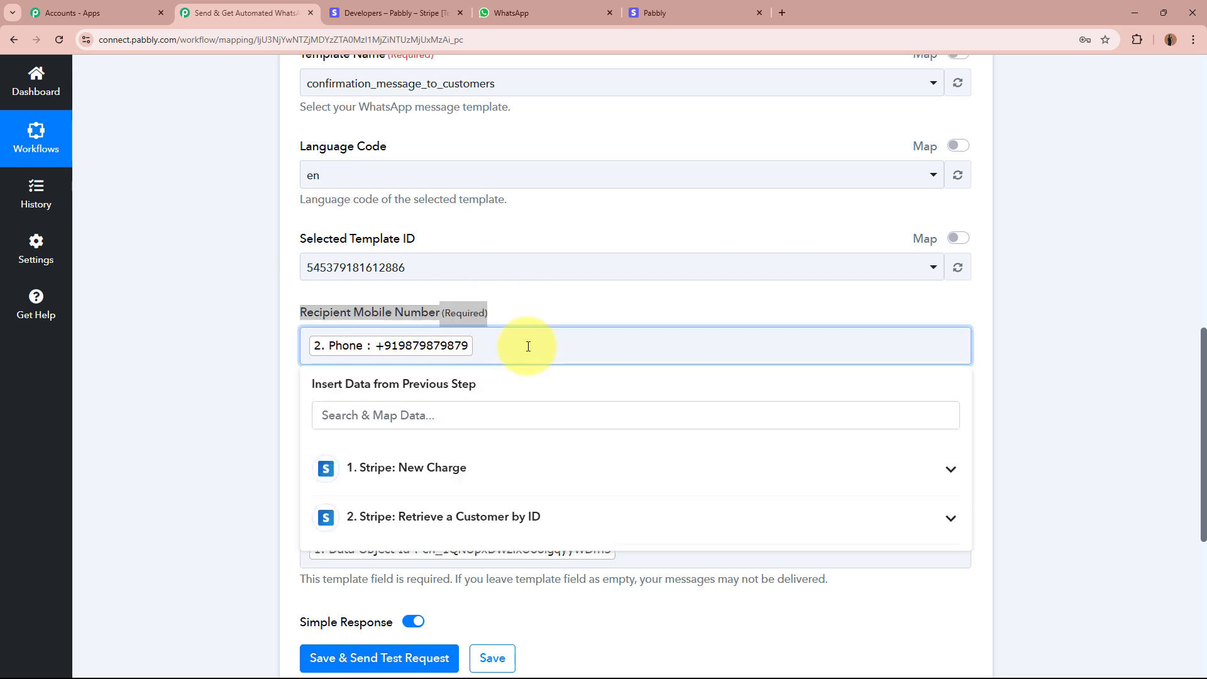
{"action": "left_click", "coordinate": [517, 304]}
{"action": "left_click", "coordinate": [513, 345]}
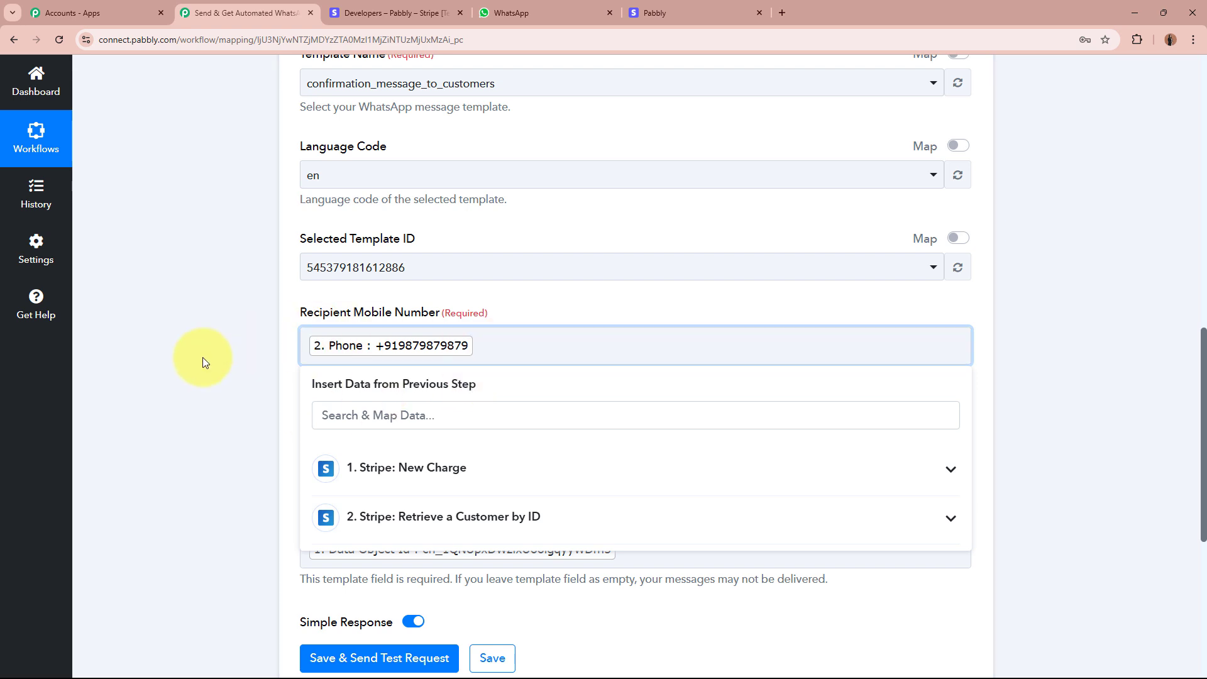
{"action": "key", "text": "BackSpace"}
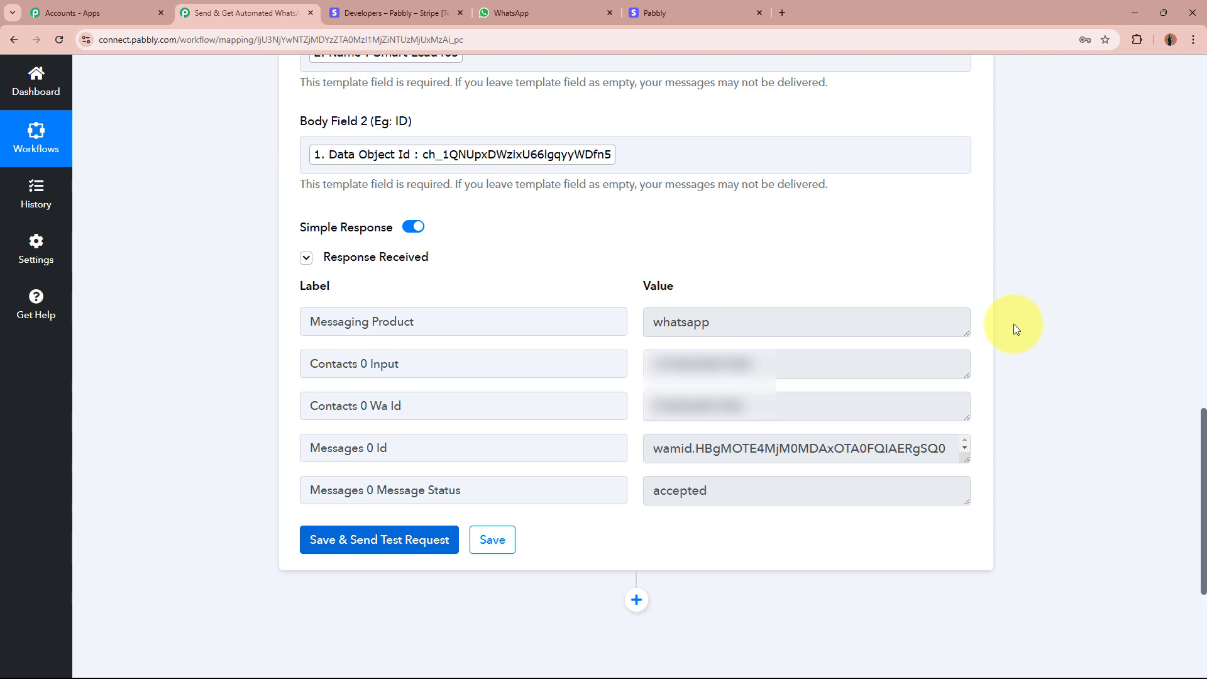
{"action": "key", "text": "ctrl+4"}
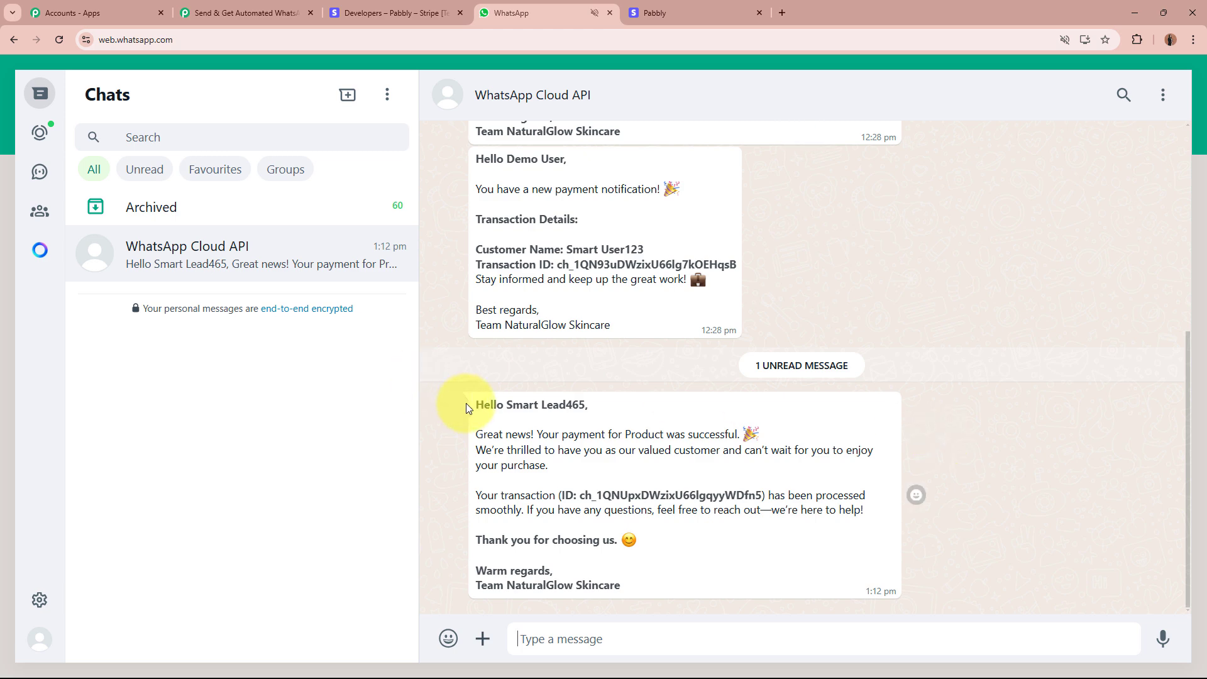
Read the customer's name, payment success text and transaction ID in the received message.
{"action": "triple_click", "coordinate": [517, 403]}
{"action": "left_click", "coordinate": [512, 405]}
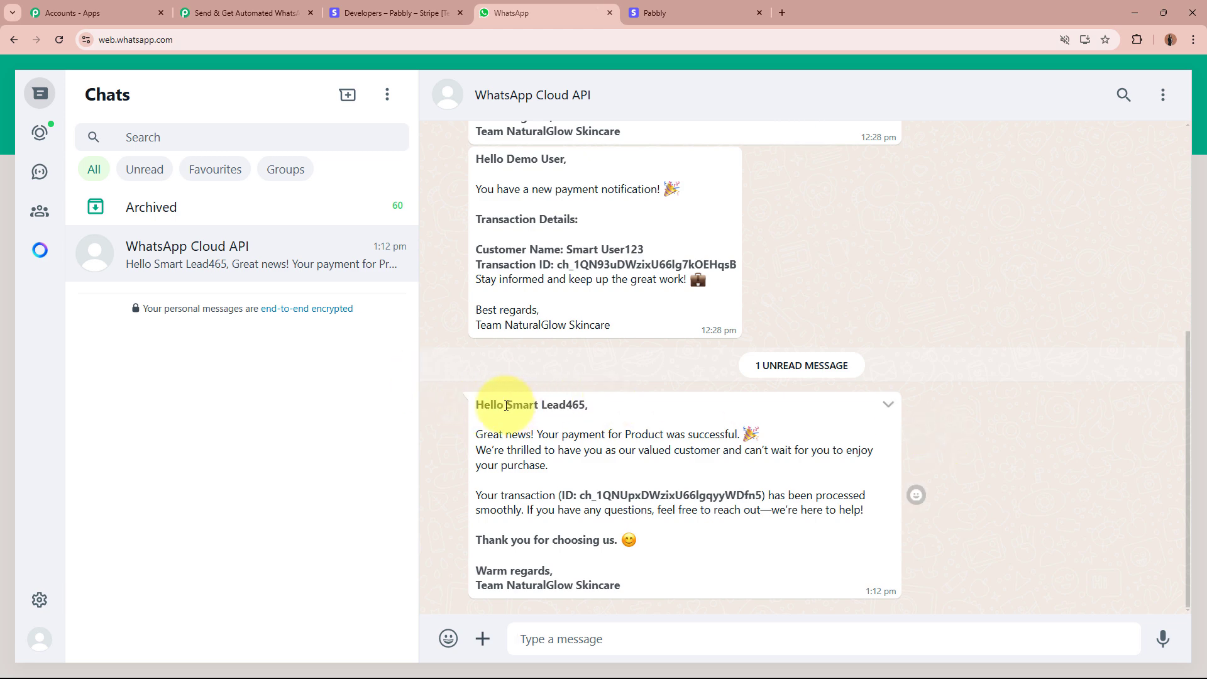
{"action": "left_click_drag", "start_coordinate": [504, 405], "coordinate": [586, 406]}
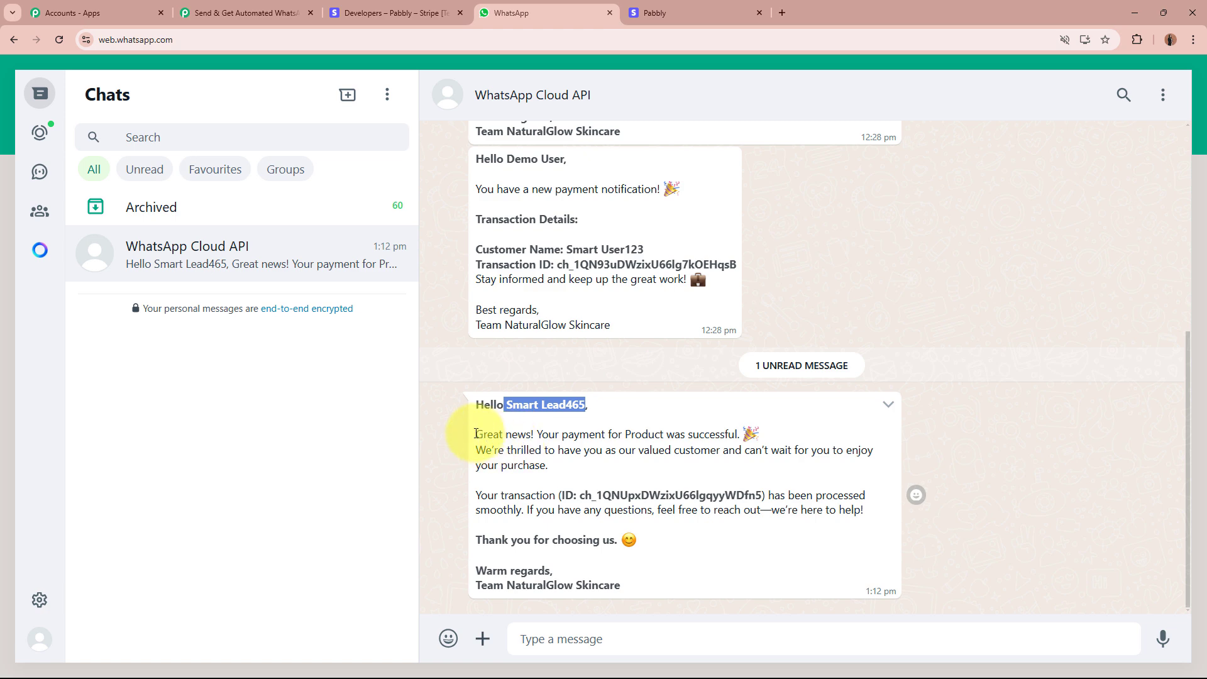
{"action": "left_click_drag", "start_coordinate": [476, 434], "coordinate": [740, 433]}
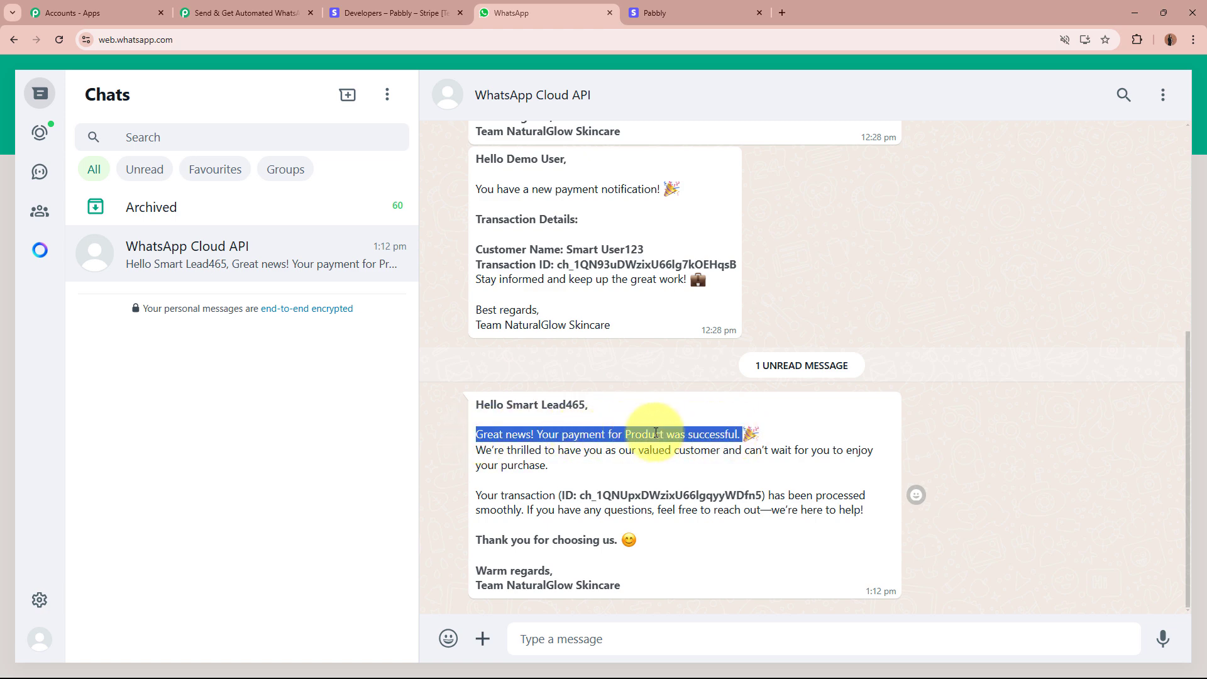
{"action": "left_click_drag", "start_coordinate": [493, 450], "coordinate": [843, 452]}
{"action": "left_click_drag", "start_coordinate": [480, 495], "coordinate": [849, 496]}
{"action": "left_click", "coordinate": [503, 410]}
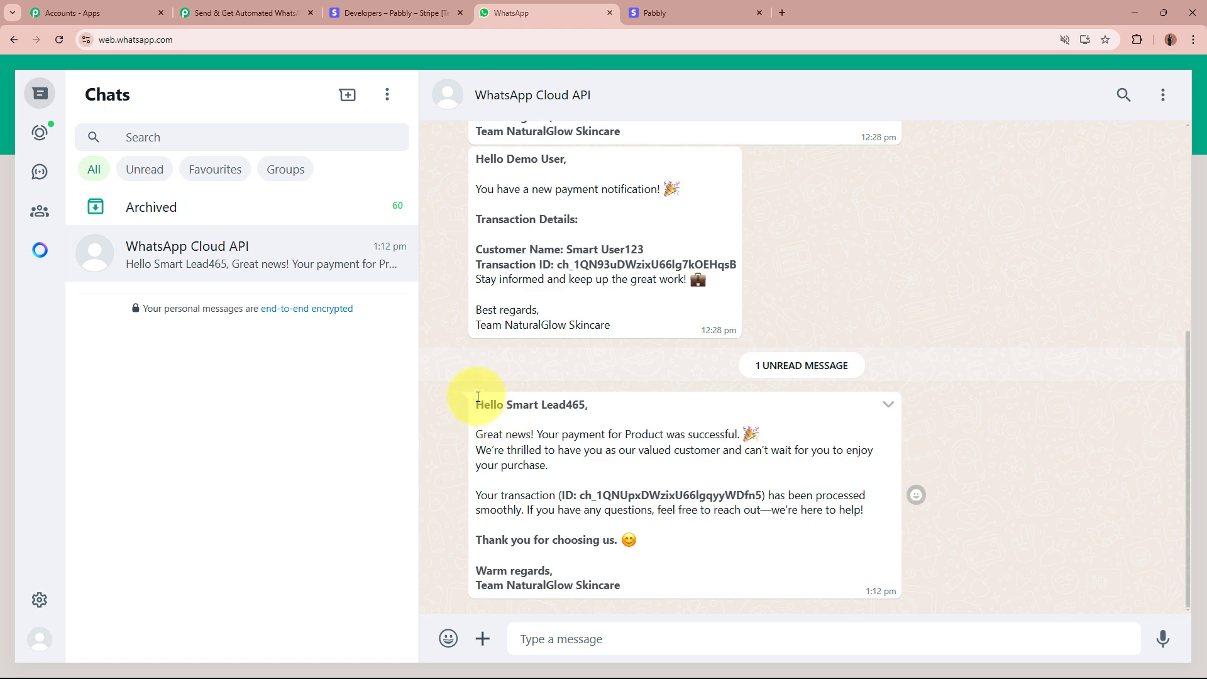
{"action": "left_click_drag", "start_coordinate": [477, 402], "coordinate": [682, 572]}
{"action": "left_click", "coordinate": [681, 570]}
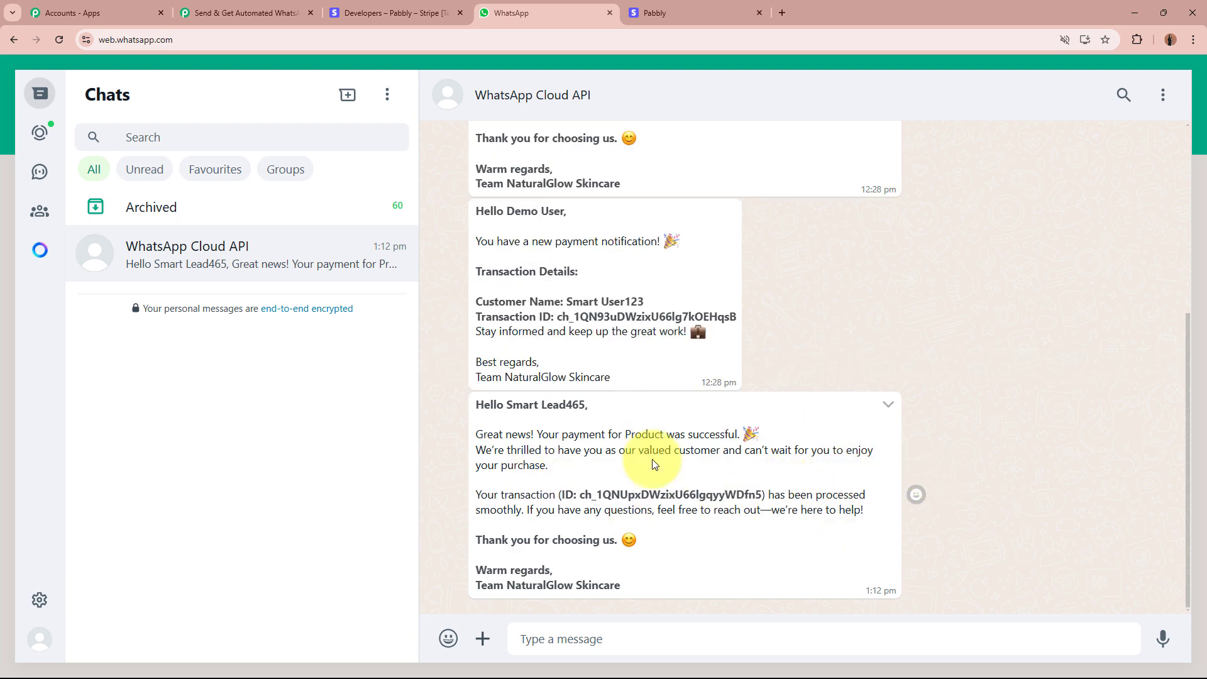
{"action": "left_click", "coordinate": [245, 13]}
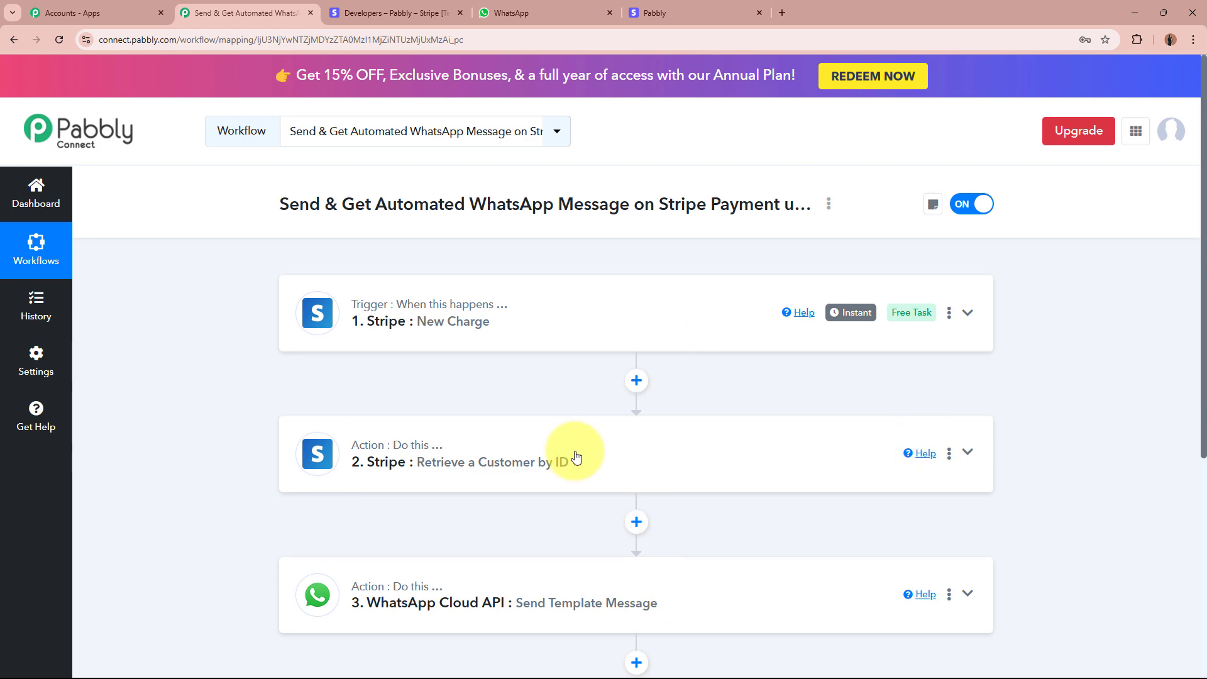
Rename step 3 from the WhatsApp template action to 'Send Message'.
{"action": "scroll", "coordinate": [566, 454], "scroll_direction": "down", "scroll_amount": 4}
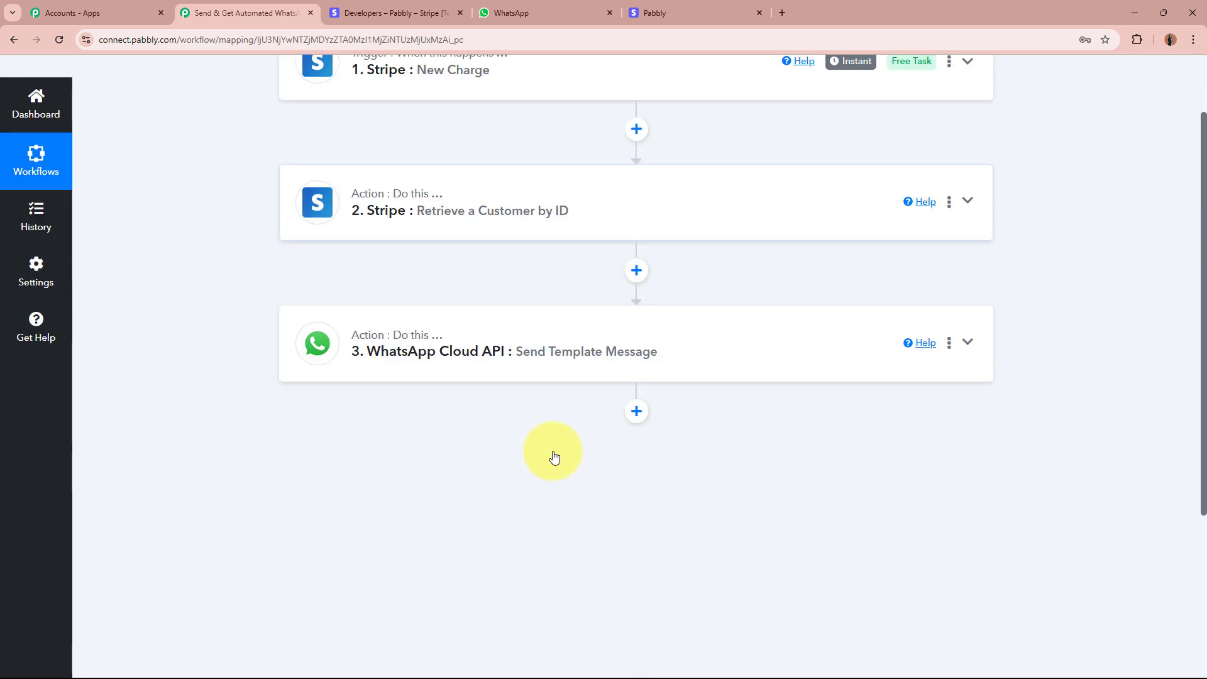
{"action": "left_click", "coordinate": [952, 351]}
{"action": "left_click", "coordinate": [916, 422]}
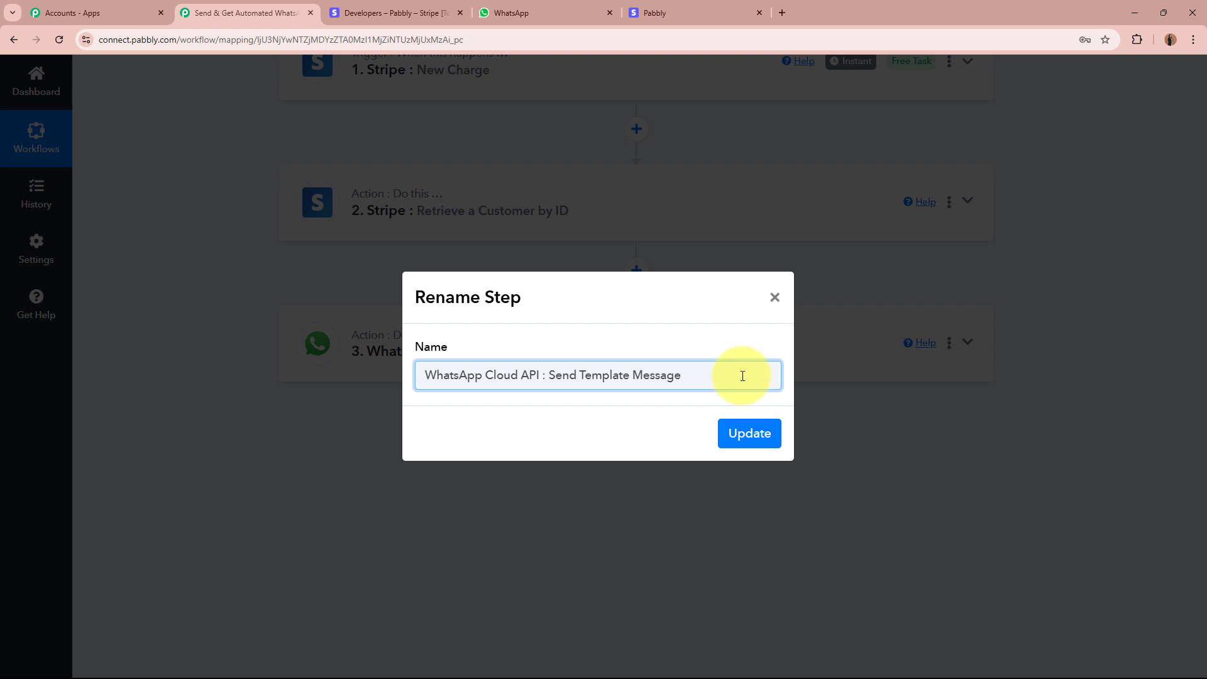
{"action": "key", "text": "ctrl+a"}
{"action": "key", "text": "BackSpace"}
{"action": "type", "text": "Send Message"}
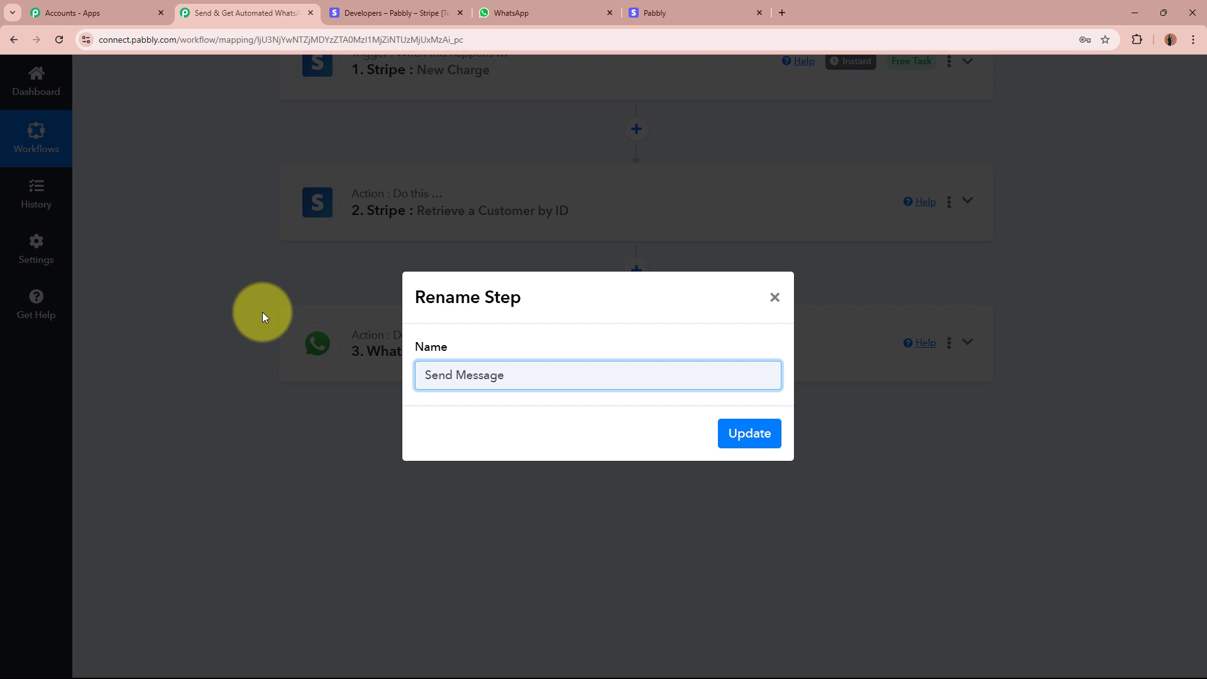
{"action": "left_click", "coordinate": [764, 434]}
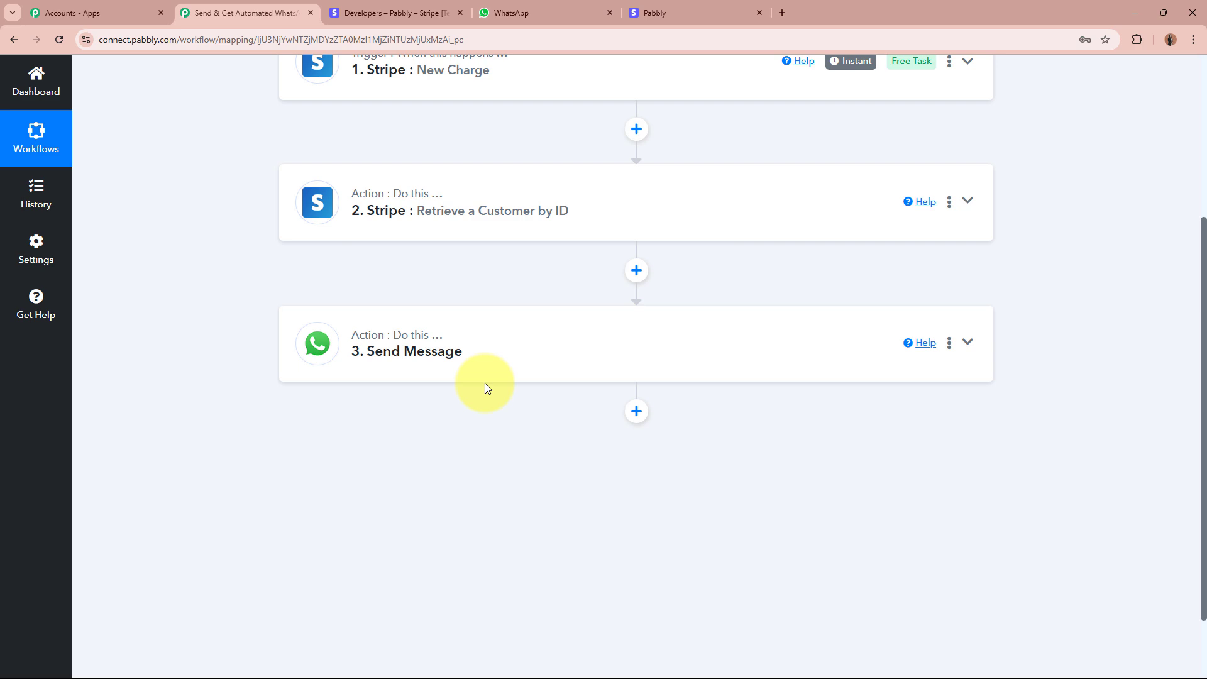
{"action": "scroll", "coordinate": [482, 369], "scroll_direction": "up", "scroll_amount": 4}
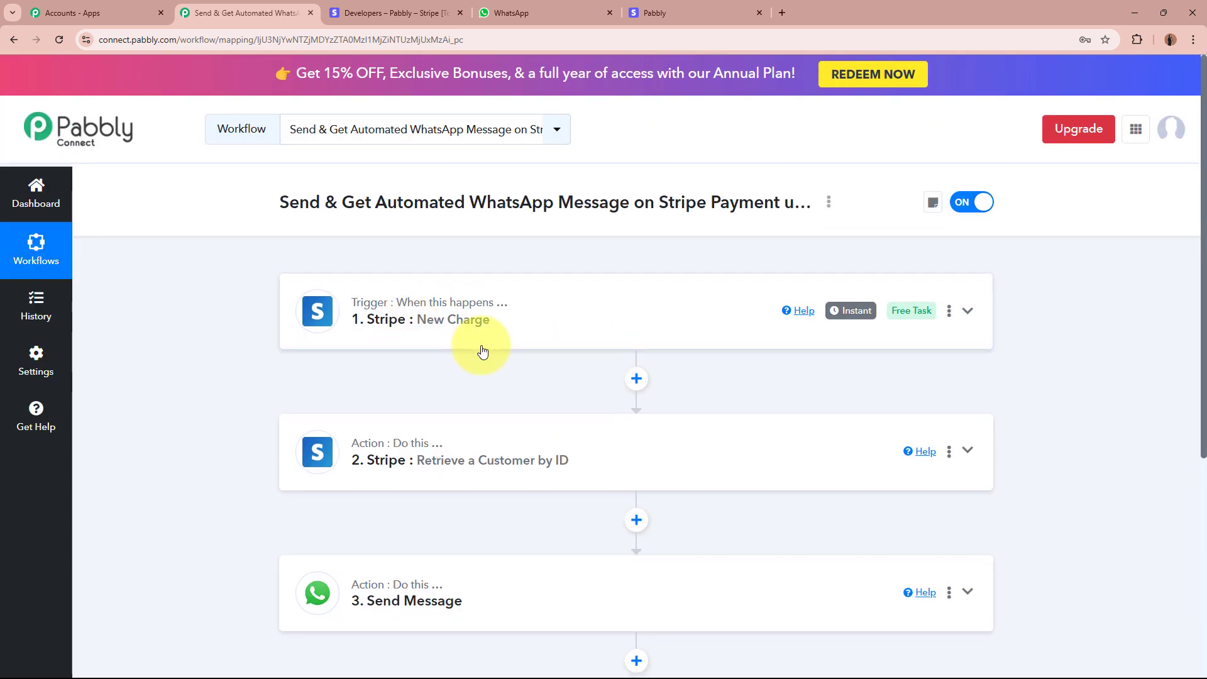
{"action": "scroll", "coordinate": [483, 351], "scroll_direction": "down", "scroll_amount": 5}
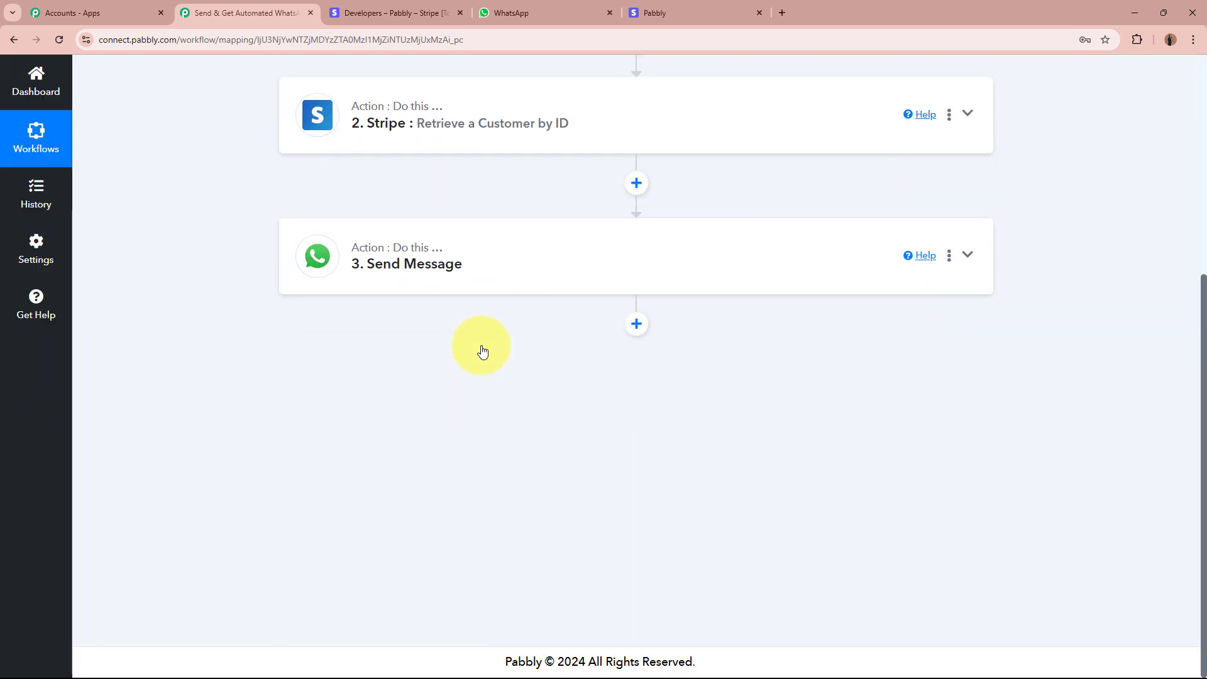
Add a new action step after Send Message and pick WhatsApp Cloud API via a 'Whats' search.
{"action": "left_click", "coordinate": [640, 332]}
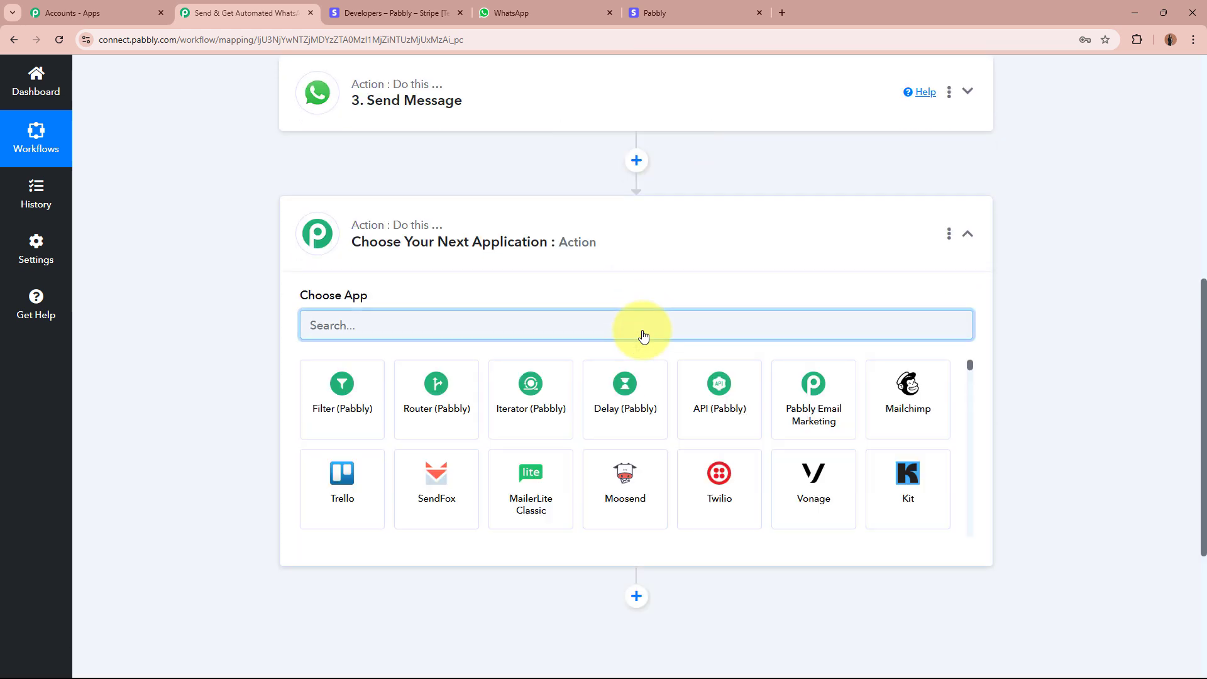
{"action": "type", "text": "w"}
{"action": "key", "text": "BackSpace"}
{"action": "type", "text": "W"}
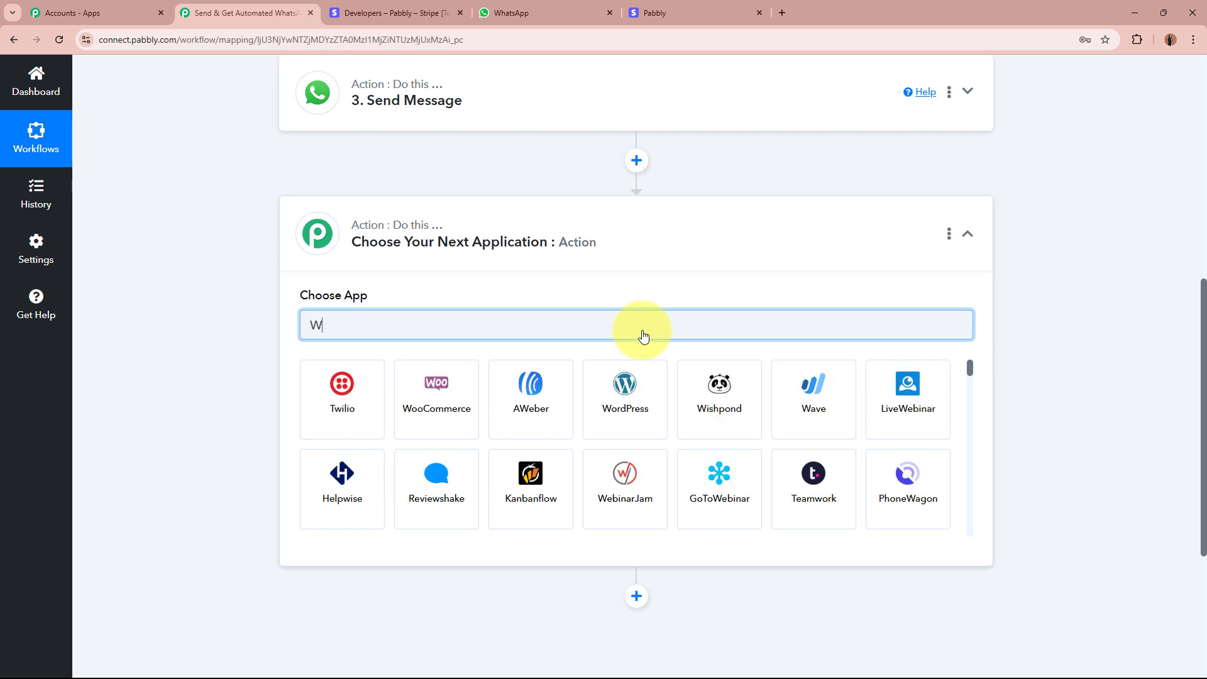
{"action": "type", "text": "hats"}
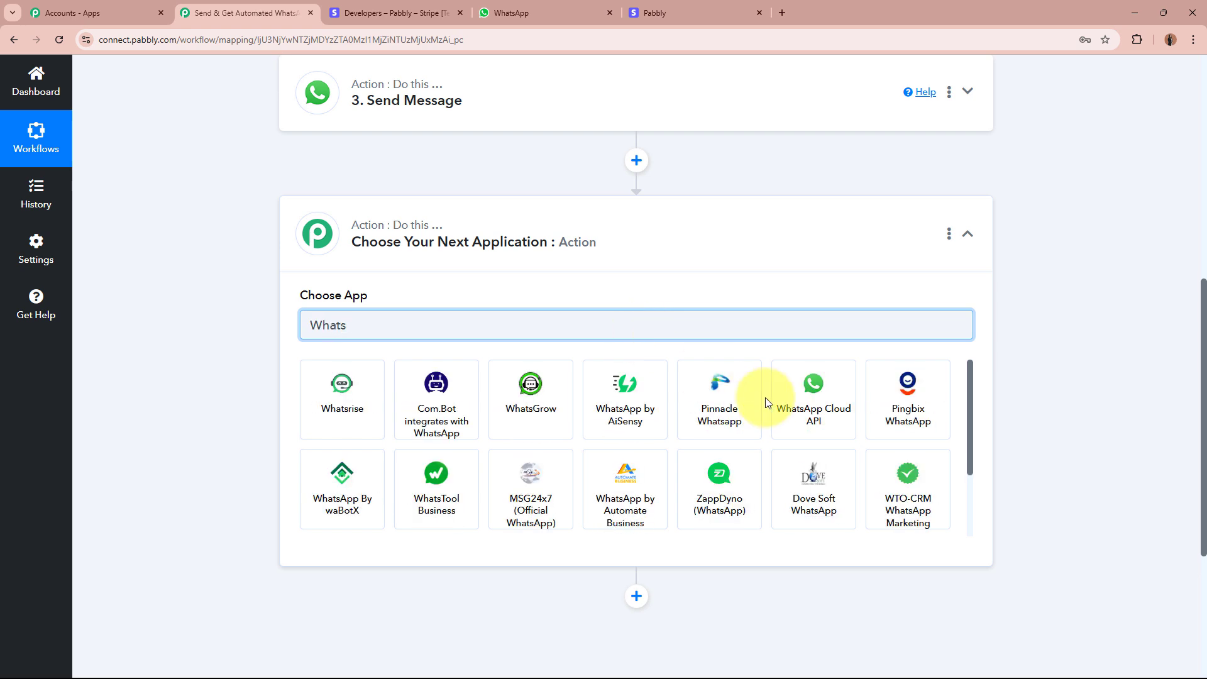
{"action": "left_click", "coordinate": [804, 410]}
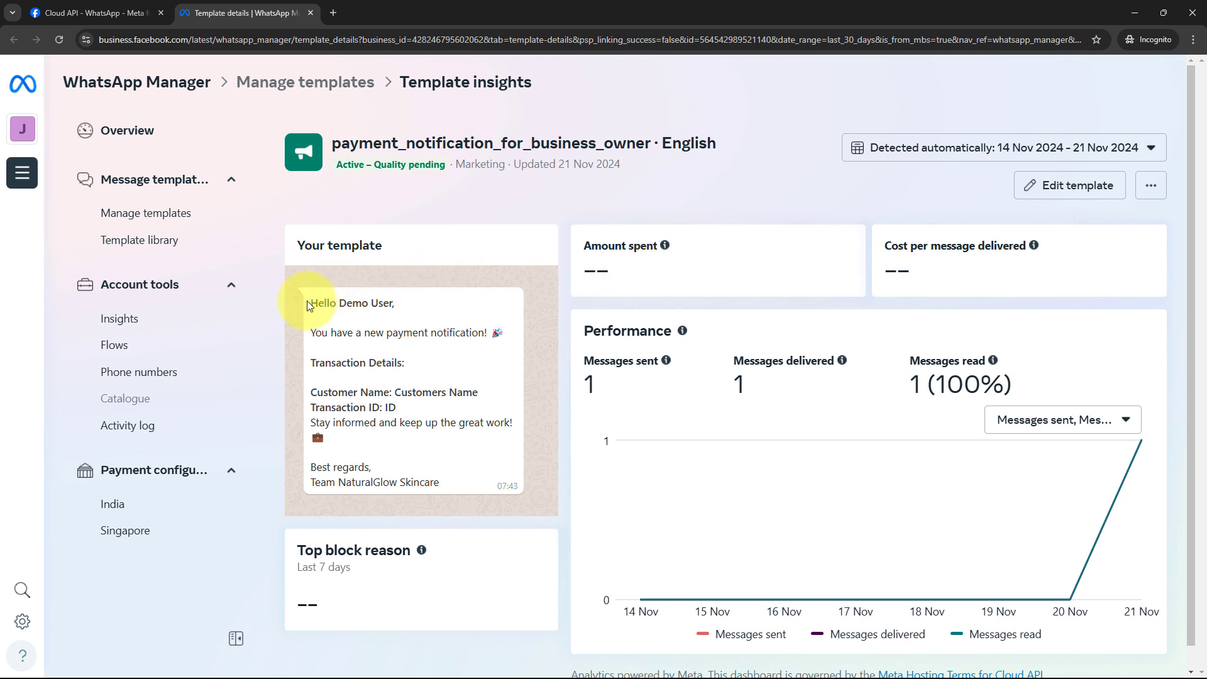
Review the business-owner template text with its Customers Name and Transaction ID placeholders.
{"action": "left_click_drag", "start_coordinate": [307, 301], "coordinate": [434, 484]}
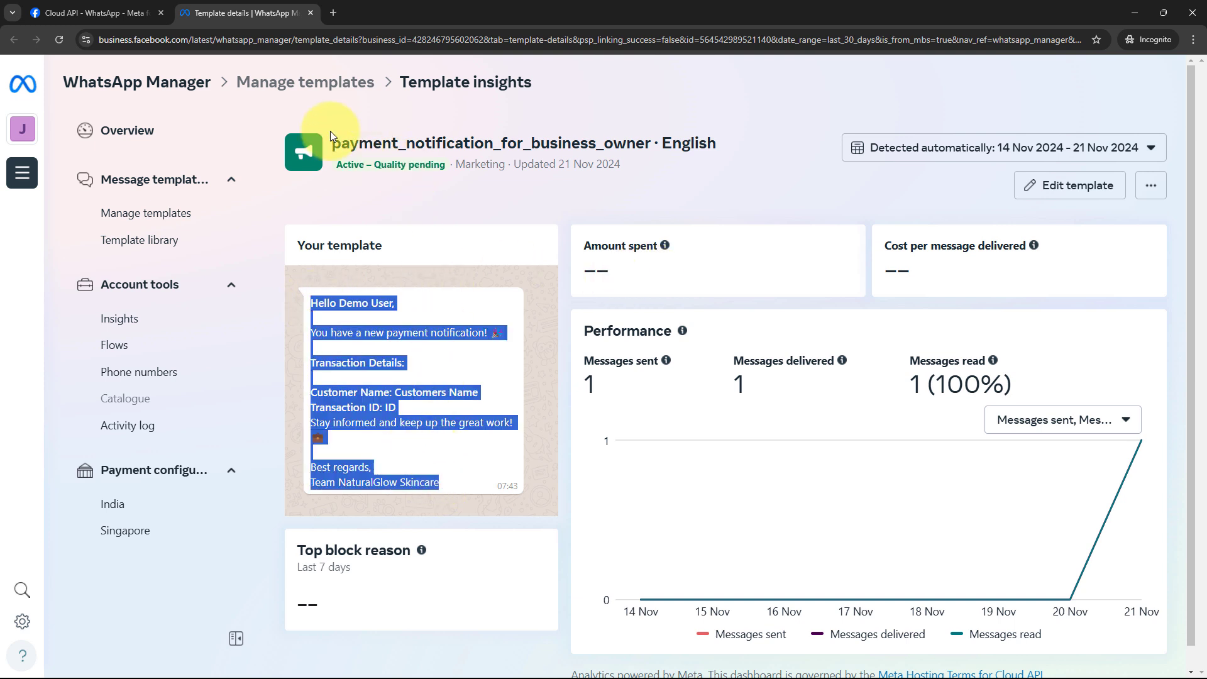
{"action": "left_click", "coordinate": [401, 415]}
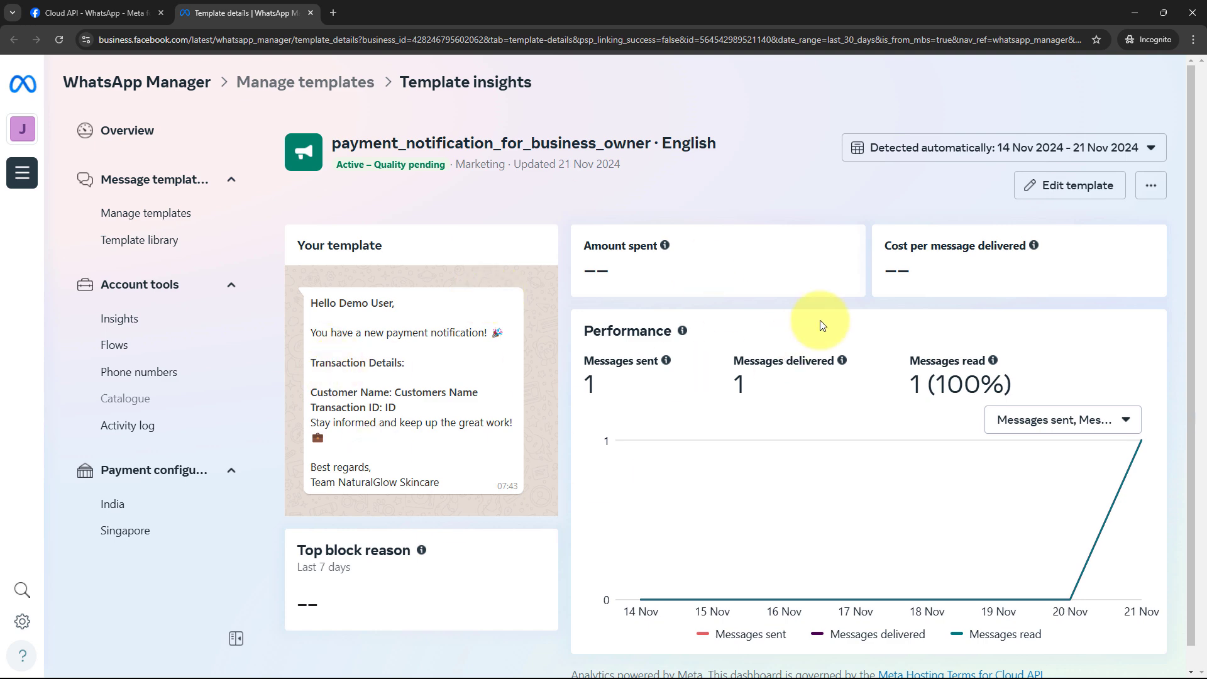
Set the action event to Send Template Message using the existing WhatsApp Cloud API connection.
{"action": "left_click", "coordinate": [1124, 8]}
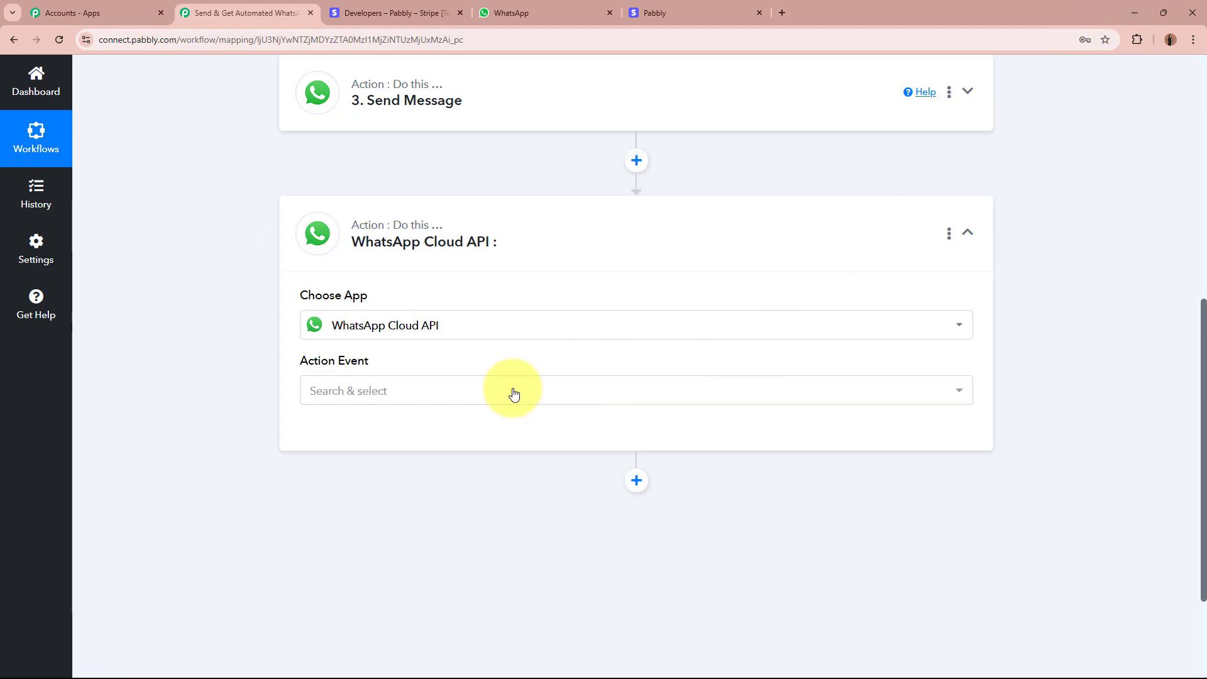
{"action": "left_click", "coordinate": [423, 396]}
{"action": "left_click", "coordinate": [417, 466]}
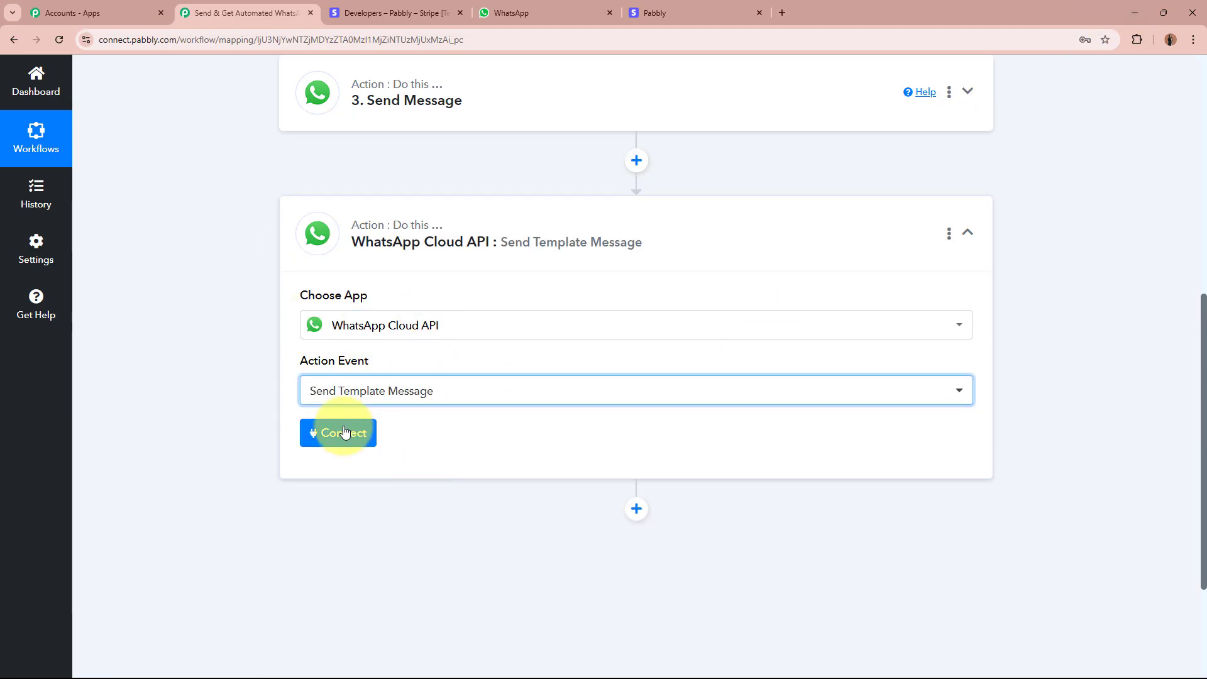
{"action": "left_click", "coordinate": [338, 432]}
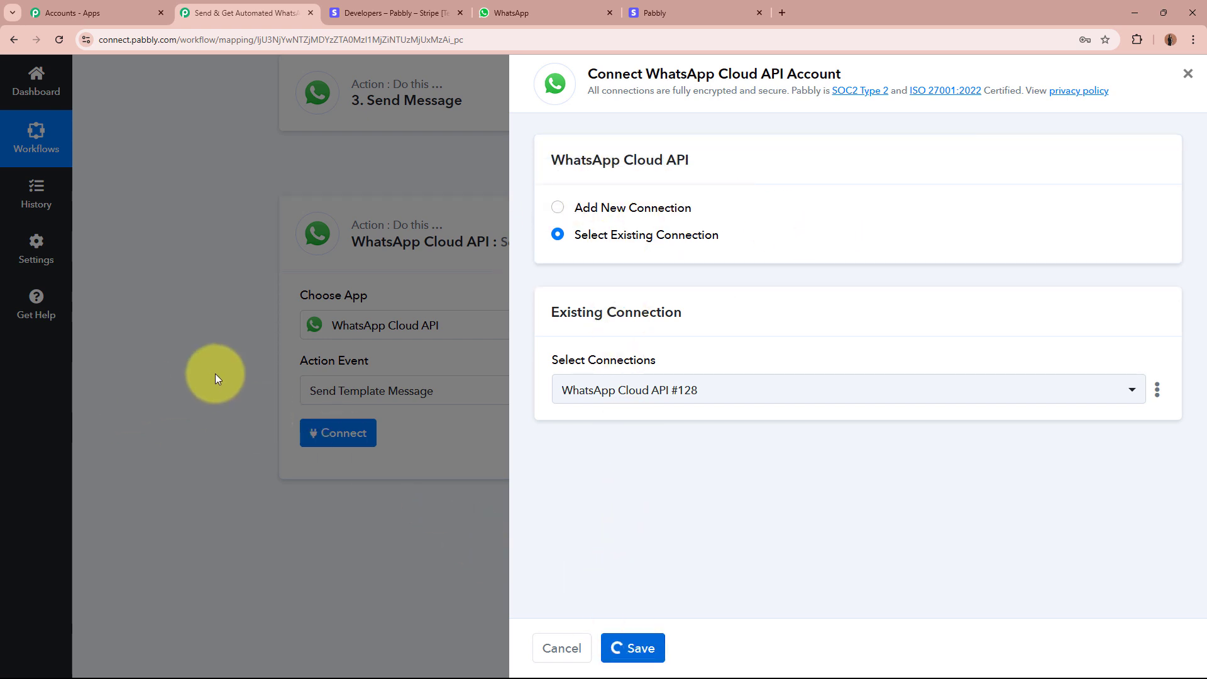
{"action": "scroll", "coordinate": [217, 366], "scroll_direction": "down", "scroll_amount": 4}
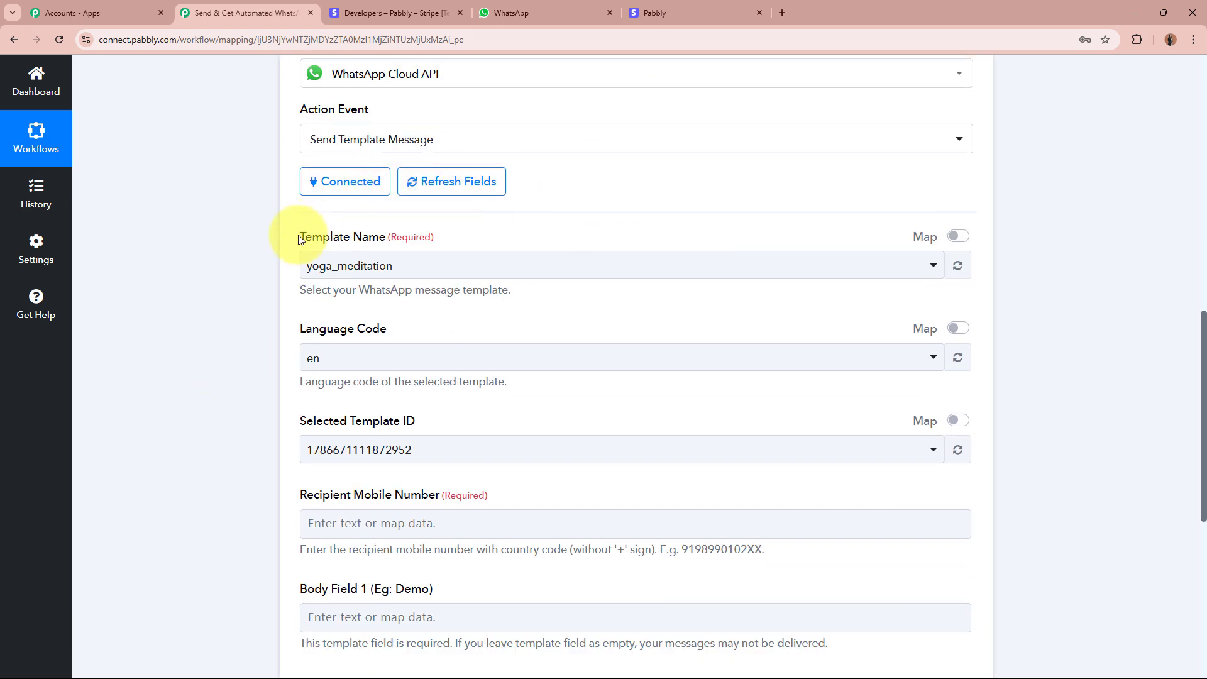
Choose the payment_notification_for_business_owner template for the step.
{"action": "left_click_drag", "start_coordinate": [300, 240], "coordinate": [427, 234]}
{"action": "left_click", "coordinate": [428, 234]}
{"action": "left_click", "coordinate": [426, 269]}
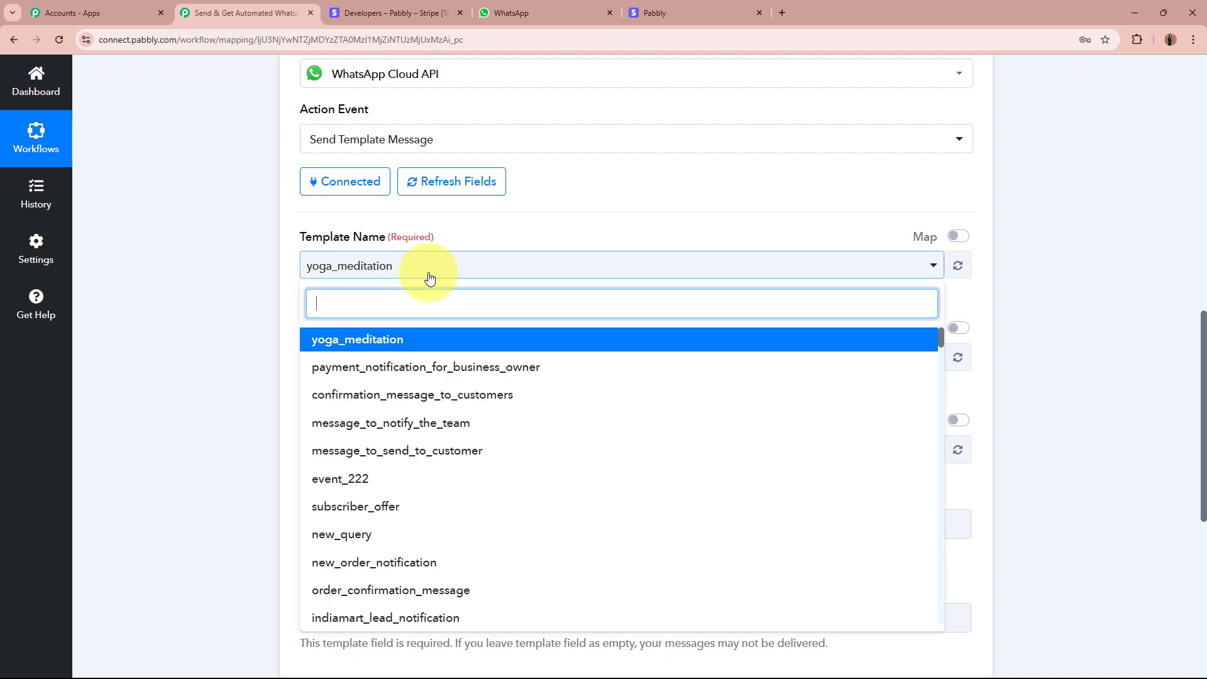
{"action": "left_click", "coordinate": [427, 367]}
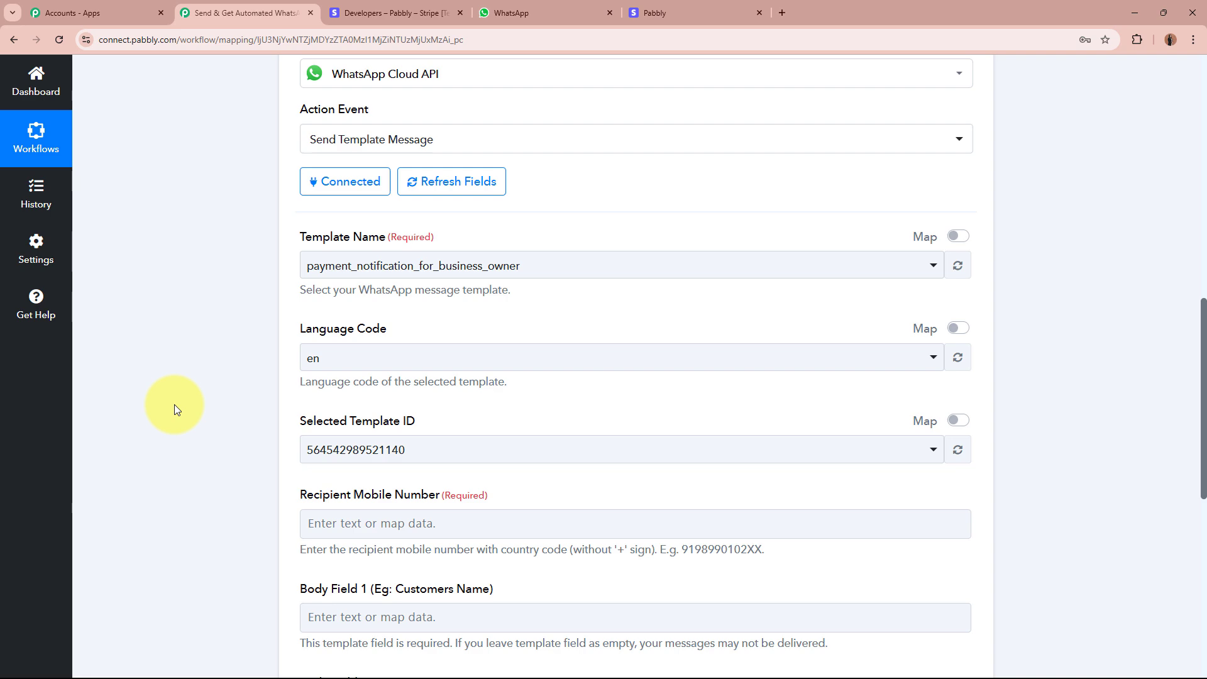
Enter the owner's phone number as the Recipient Mobile Number, noting Body Fields 1 and 2.
{"action": "scroll", "coordinate": [175, 405], "scroll_direction": "down", "scroll_amount": 4}
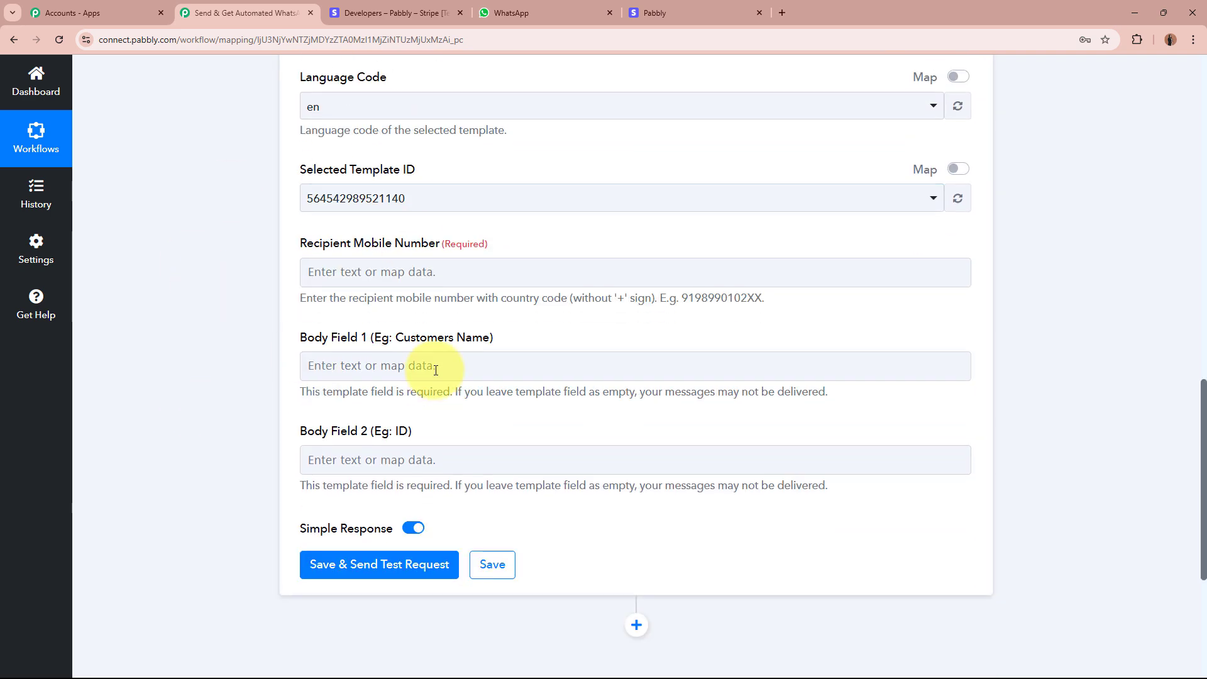
{"action": "left_click_drag", "start_coordinate": [297, 243], "coordinate": [571, 245]}
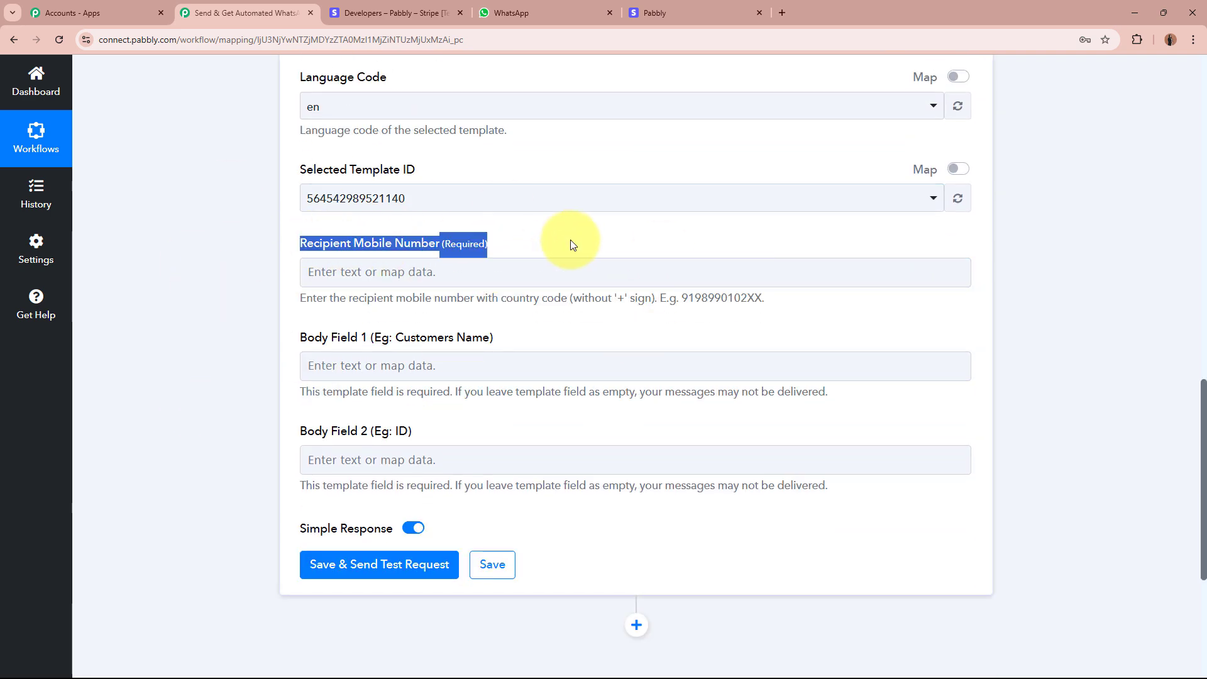
{"action": "left_click", "coordinate": [168, 319]}
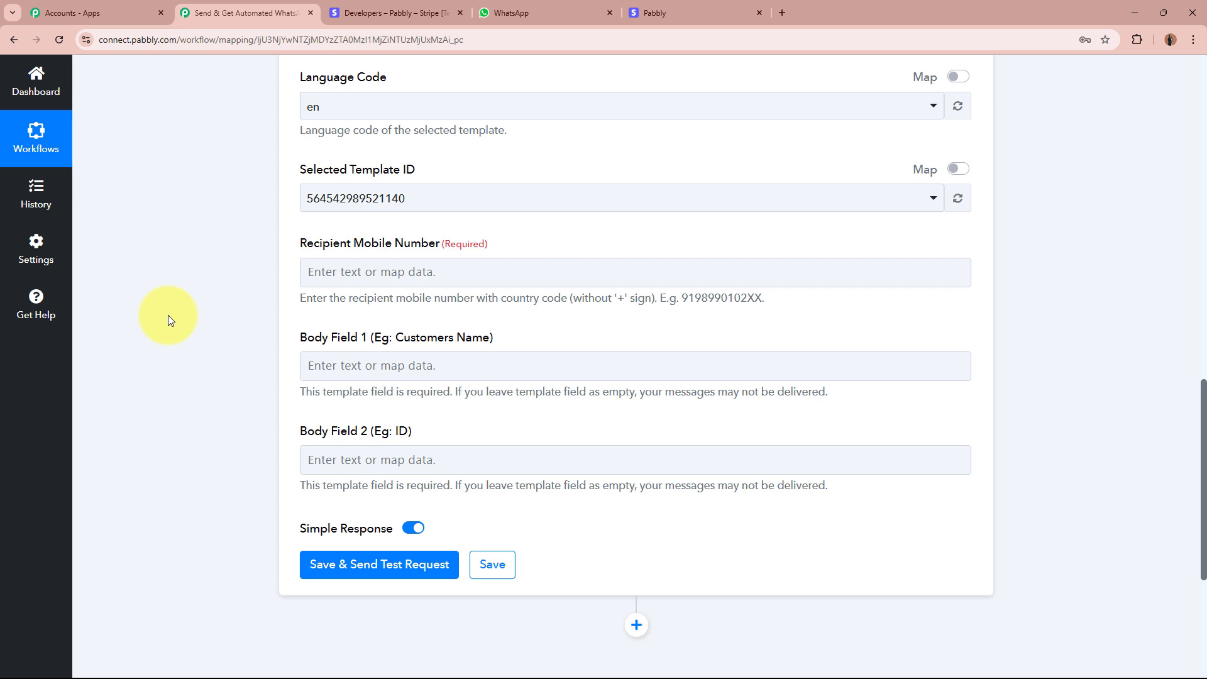
{"action": "left_click", "coordinate": [574, 277]}
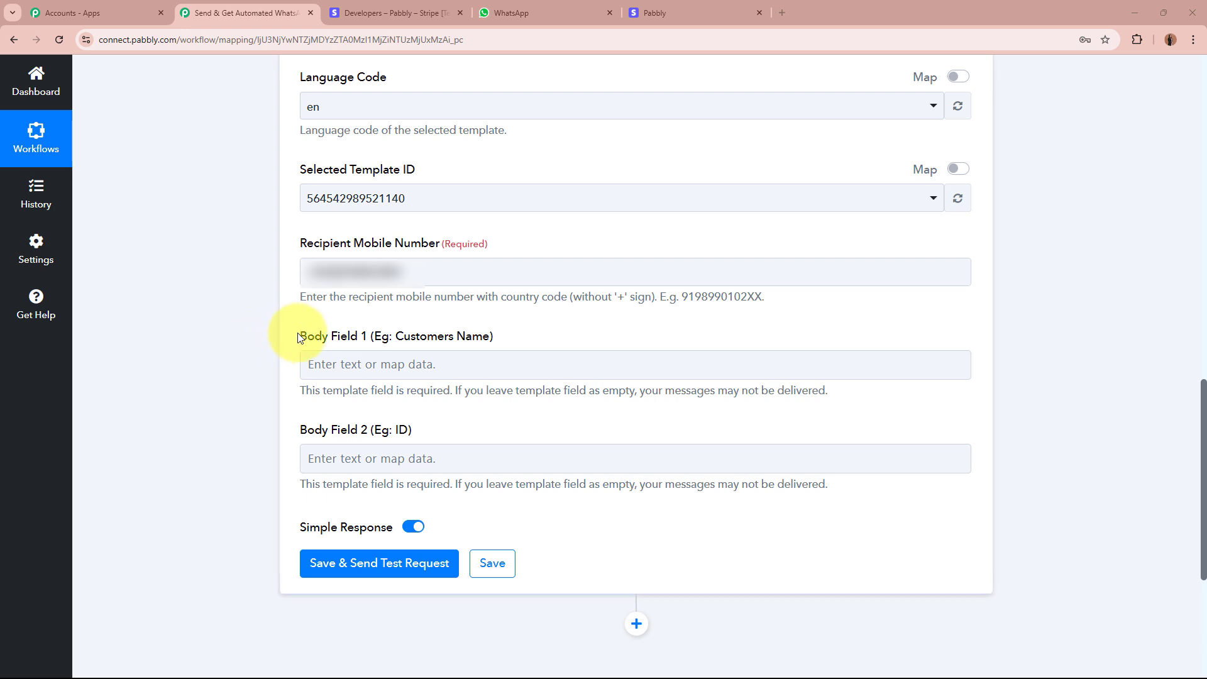
{"action": "left_click_drag", "start_coordinate": [298, 335], "coordinate": [483, 339]}
{"action": "left_click_drag", "start_coordinate": [297, 434], "coordinate": [444, 439]}
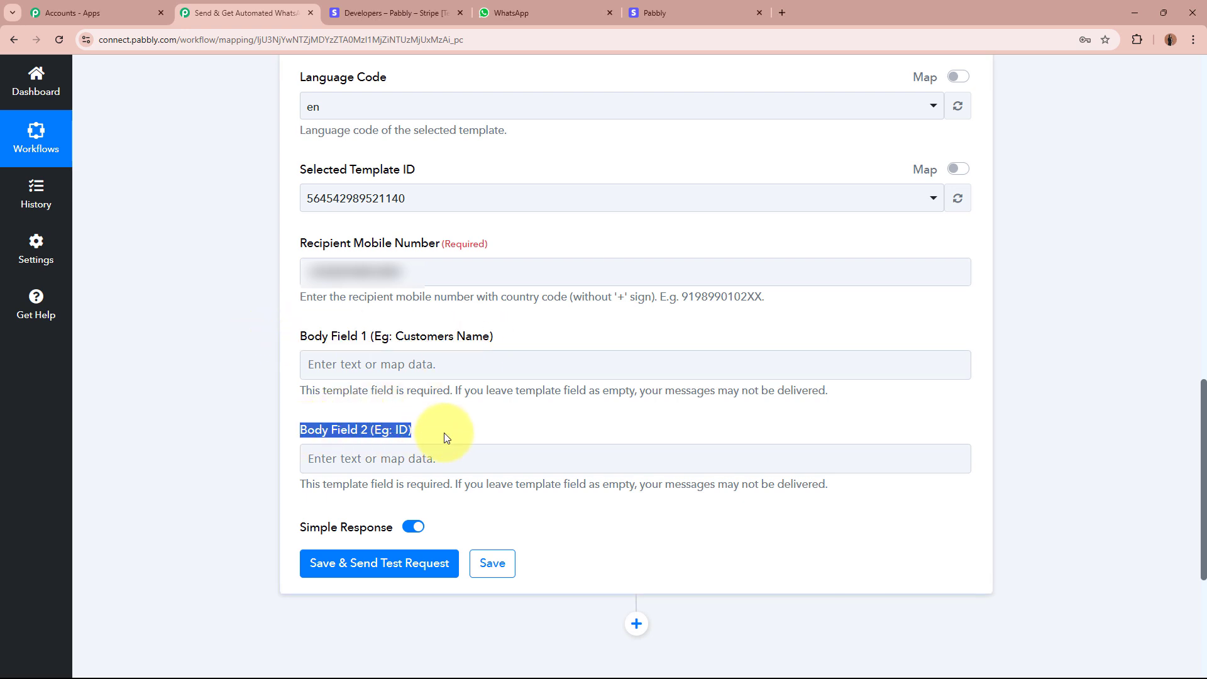
{"action": "left_click", "coordinate": [446, 438]}
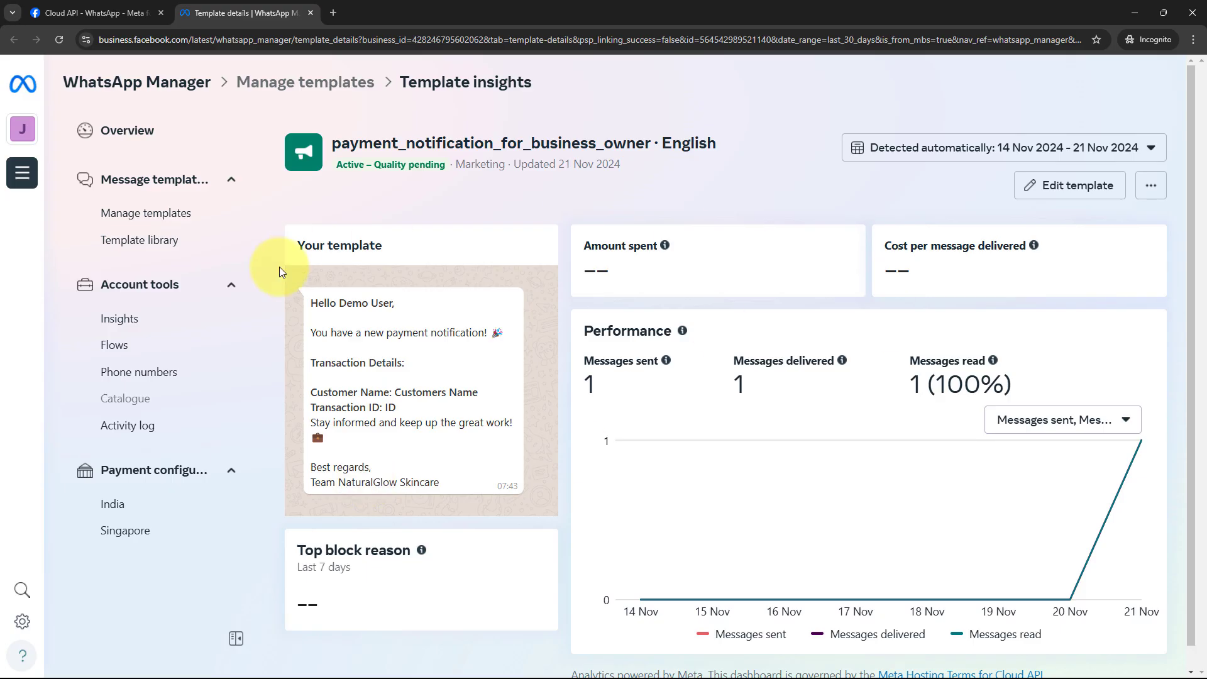
{"action": "left_click_drag", "start_coordinate": [395, 391], "coordinate": [482, 394]}
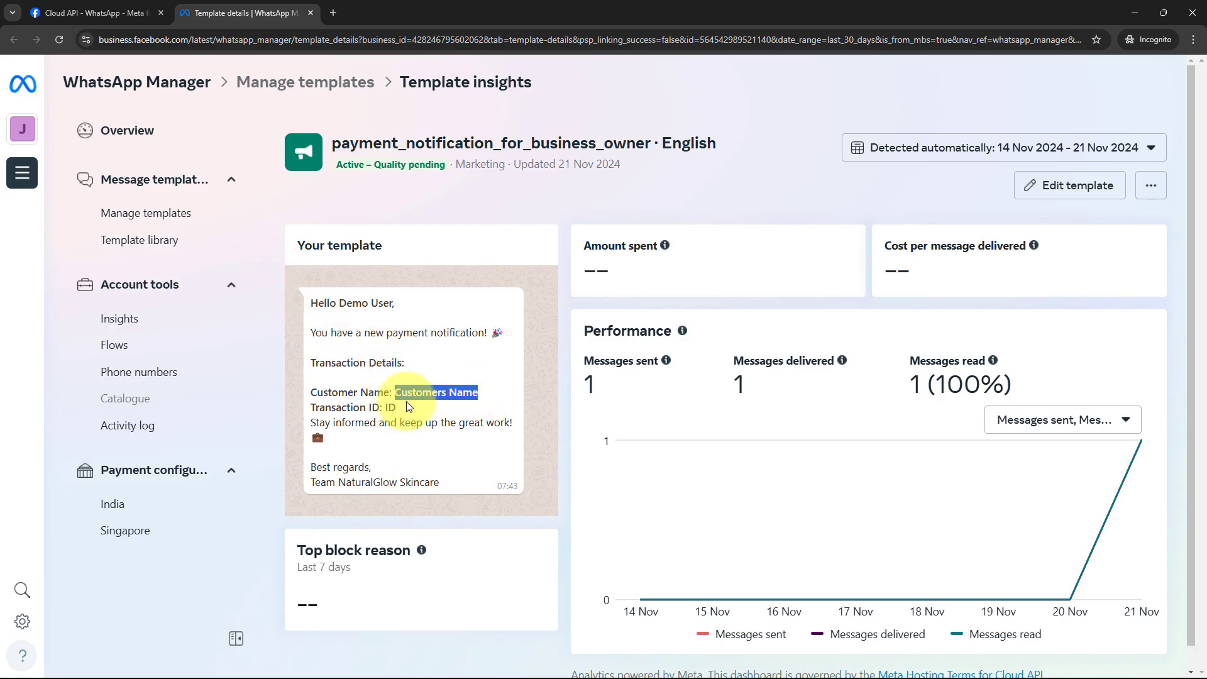
{"action": "double_click", "coordinate": [389, 406]}
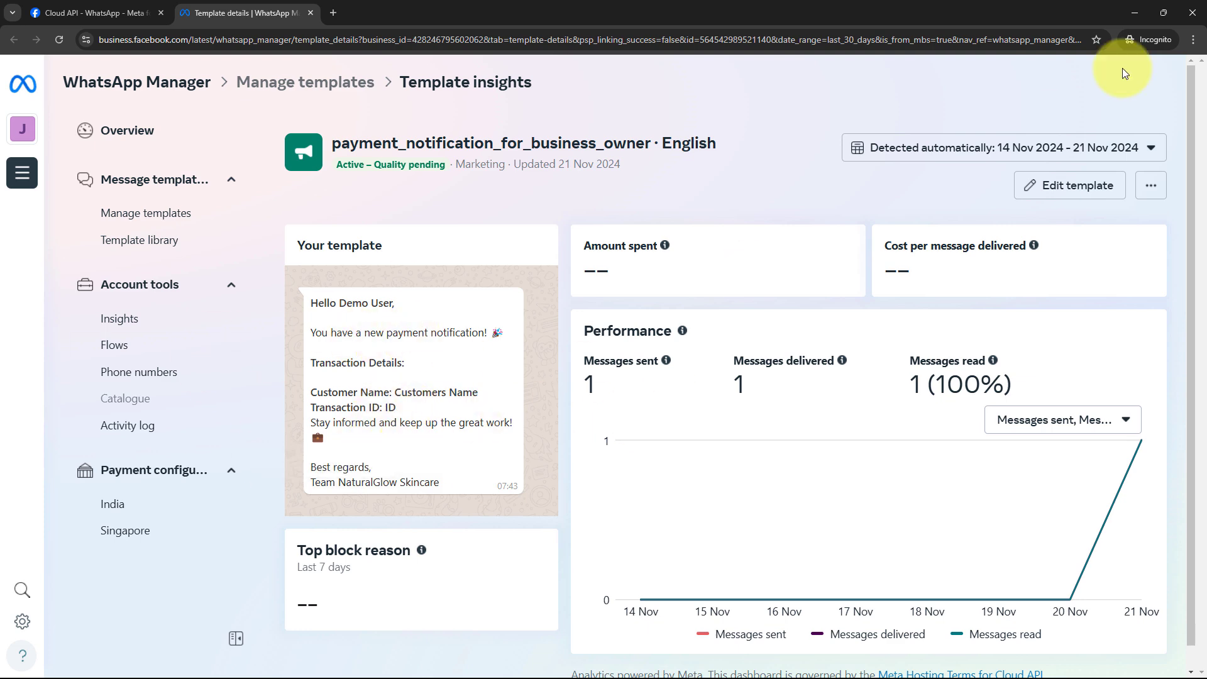
{"action": "left_click", "coordinate": [1137, 13]}
Map the retrieved customer's Name into Body Field 1 via a 'name' search.
{"action": "scroll", "coordinate": [255, 291], "scroll_direction": "down", "scroll_amount": 2}
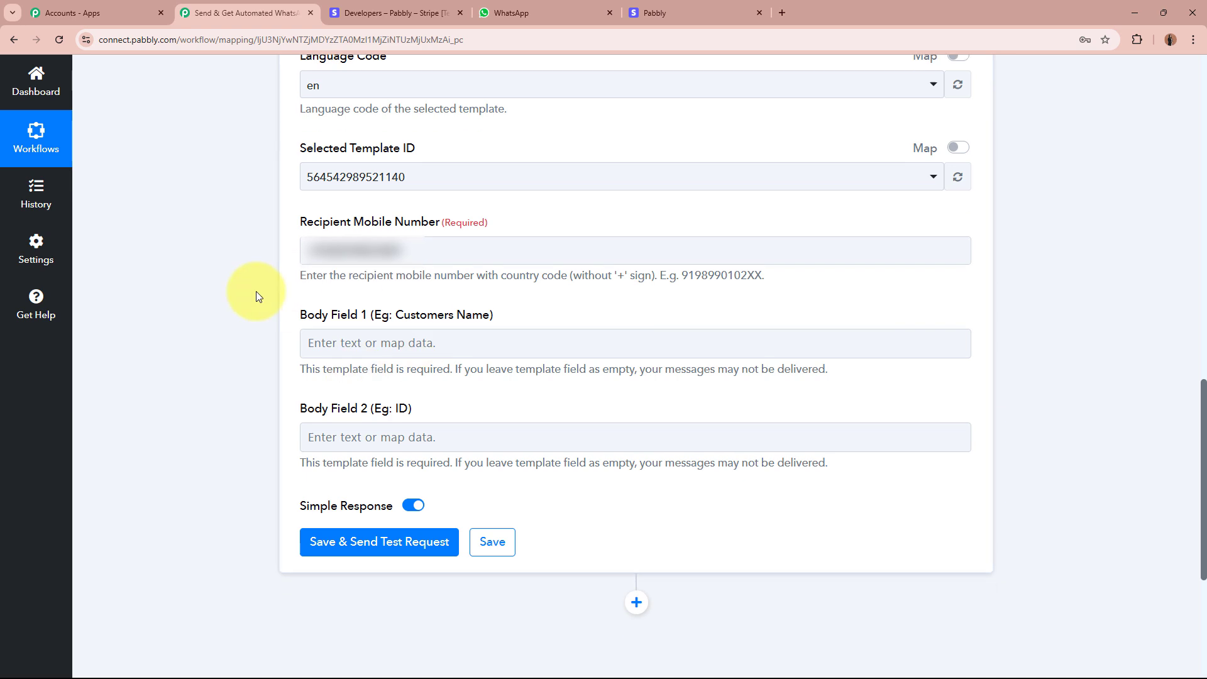
{"action": "left_click", "coordinate": [480, 237]}
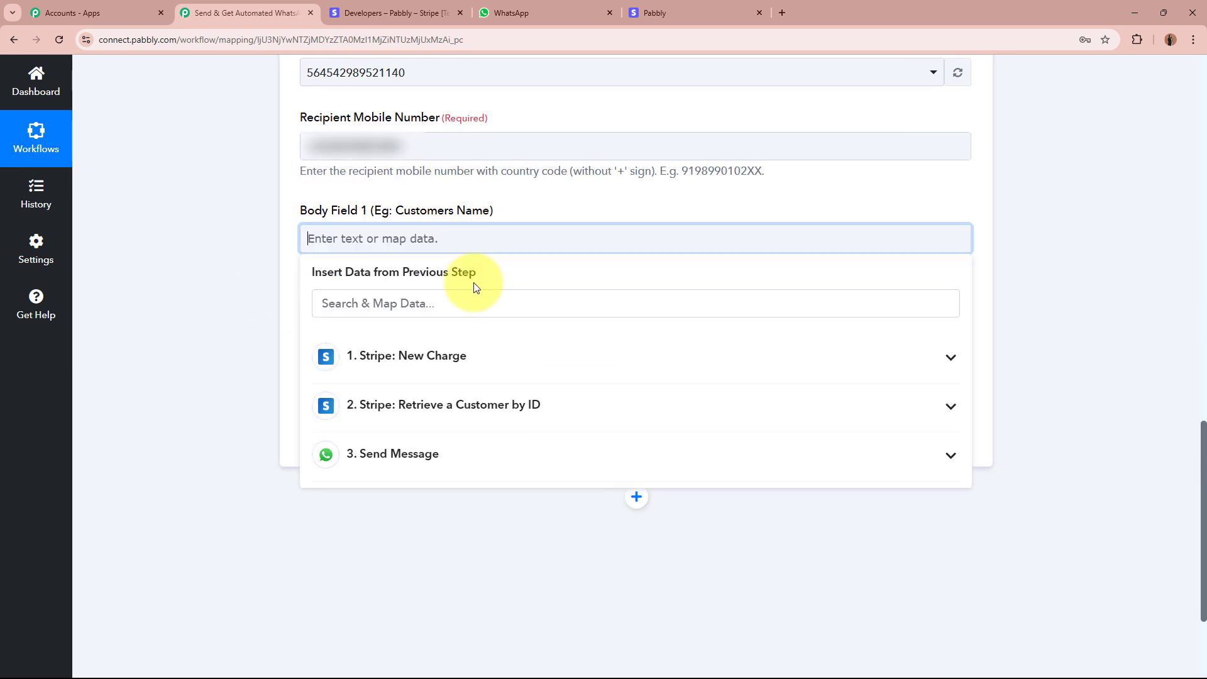
{"action": "left_click", "coordinate": [475, 410]}
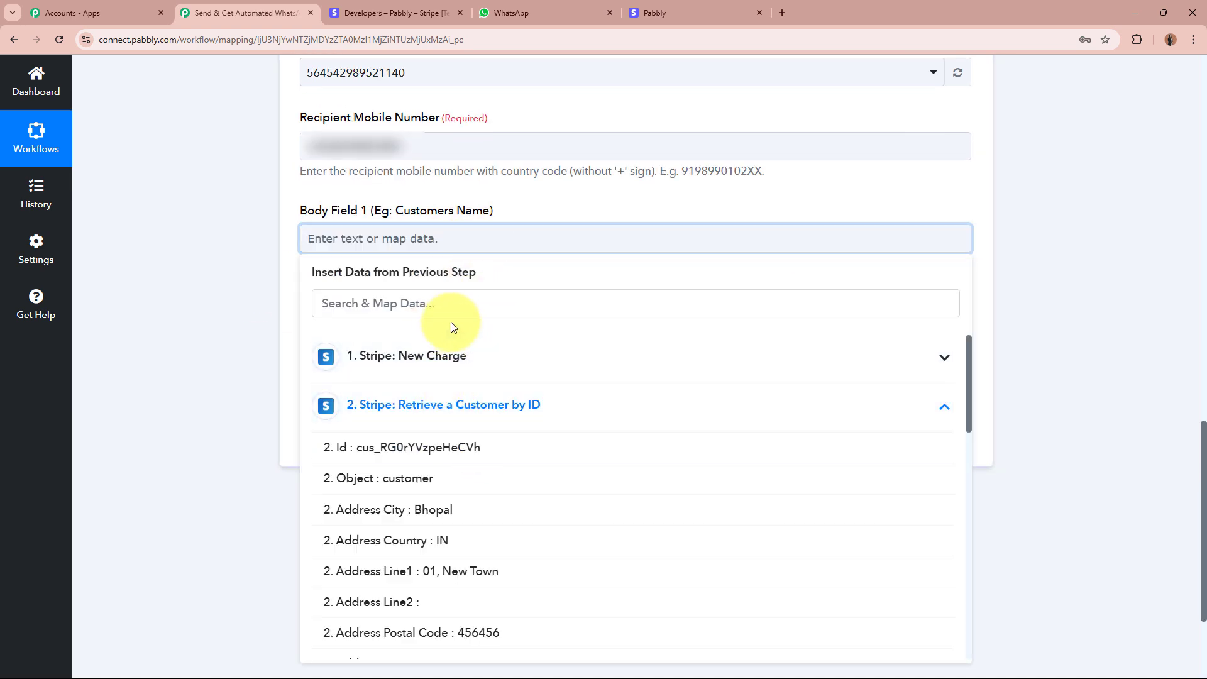
{"action": "left_click", "coordinate": [480, 303]}
{"action": "type", "text": "nam"}
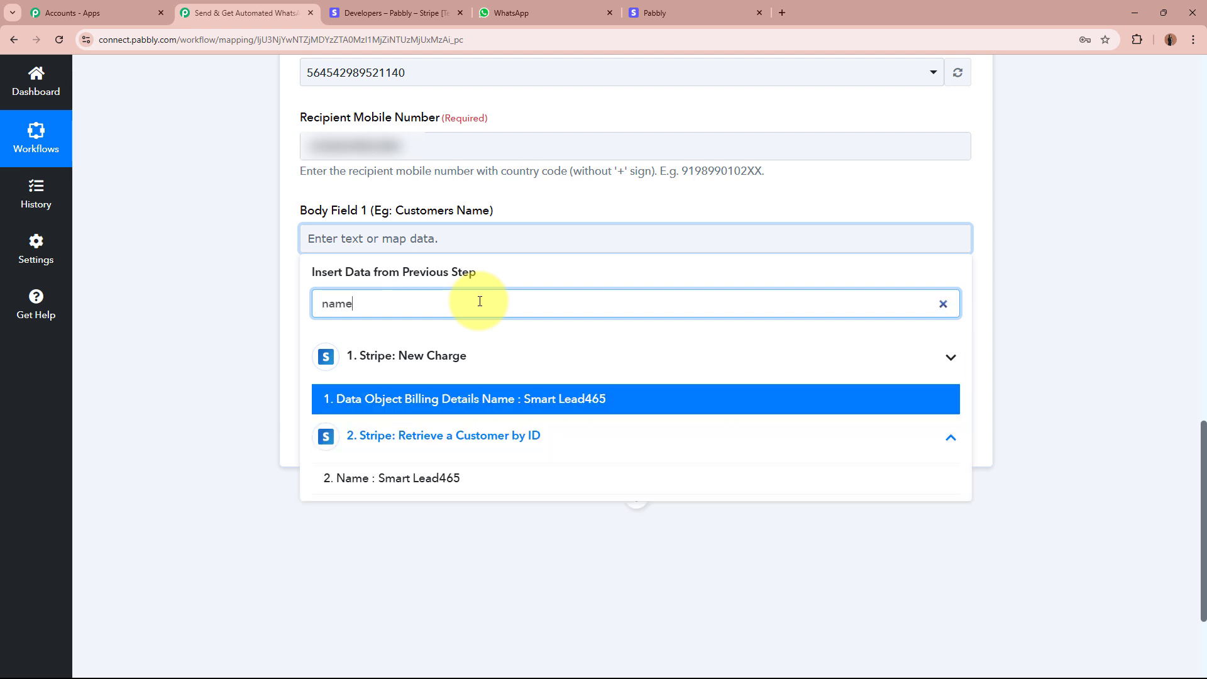
{"action": "type", "text": "e"}
{"action": "left_click", "coordinate": [443, 477]}
{"action": "left_click", "coordinate": [211, 321]}
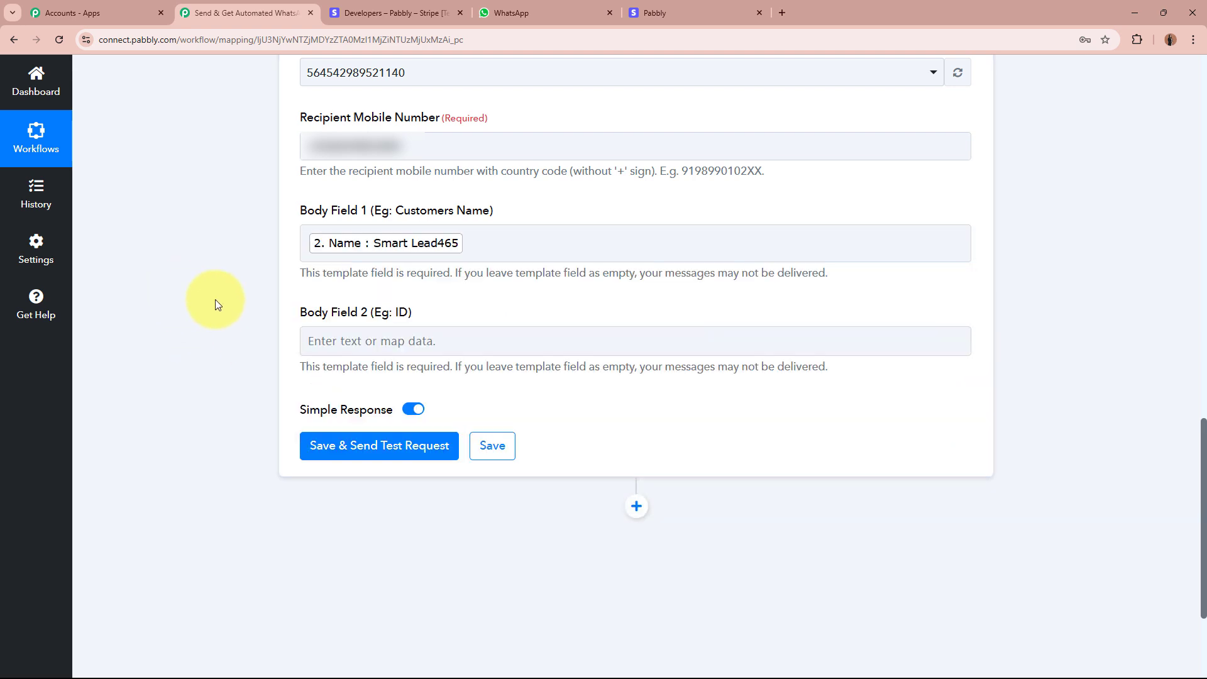
Map Data Object Id into Body Field 2 via an 'id' search, then save and send a test.
{"action": "left_click", "coordinate": [508, 348]}
{"action": "left_click", "coordinate": [464, 393]}
{"action": "type", "text": "d"}
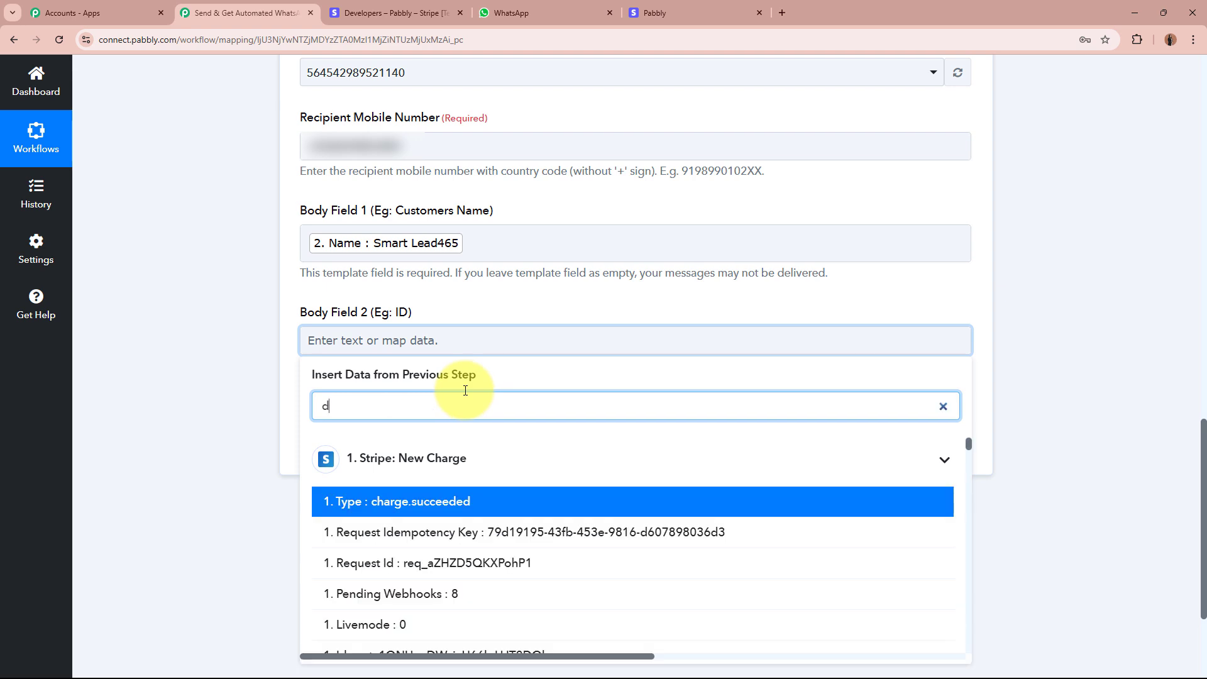
{"action": "key", "text": "BackSpace"}
{"action": "type", "text": "id"}
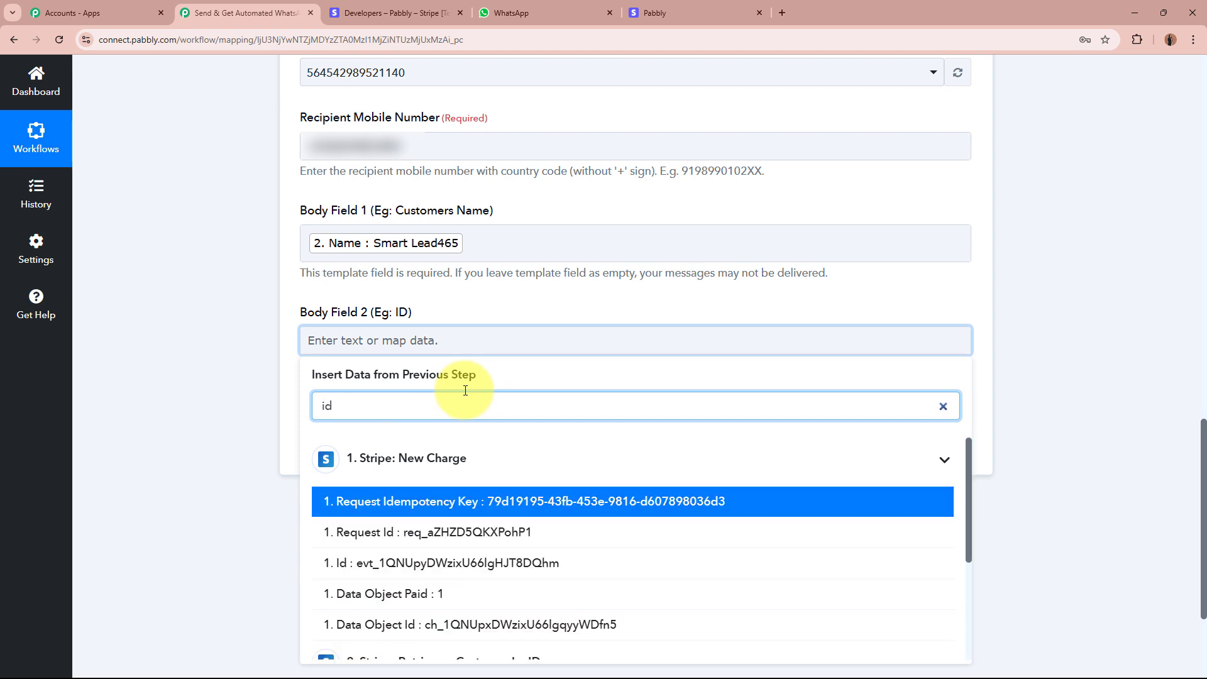
{"action": "left_click", "coordinate": [479, 622]}
{"action": "left_click", "coordinate": [182, 394]}
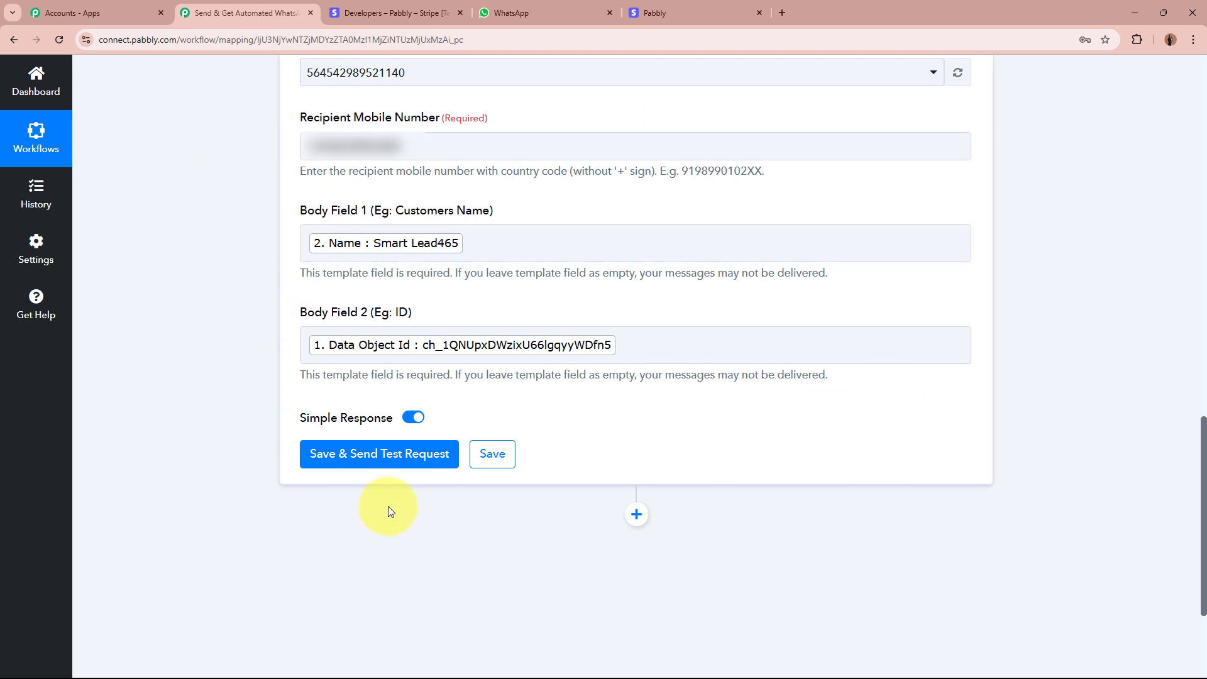
{"action": "left_click", "coordinate": [414, 468]}
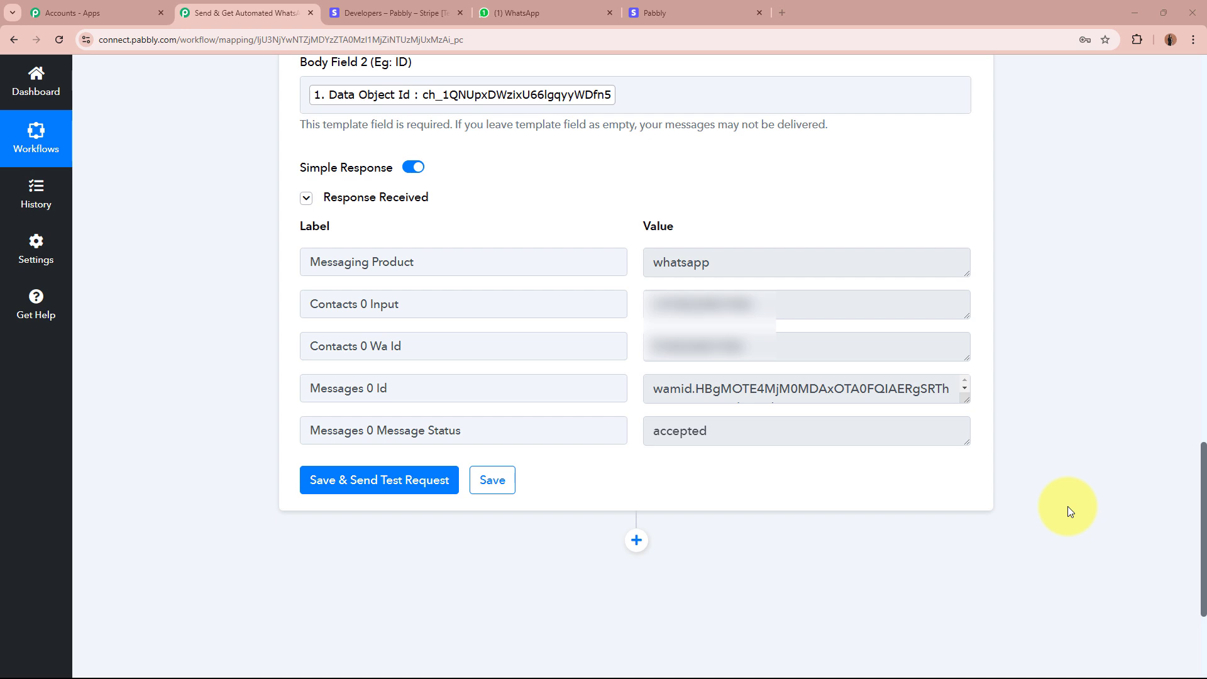
Read the owner notification's greeting, transaction details, customer name and transaction ID in WhatsApp.
{"action": "left_click", "coordinate": [527, 15]}
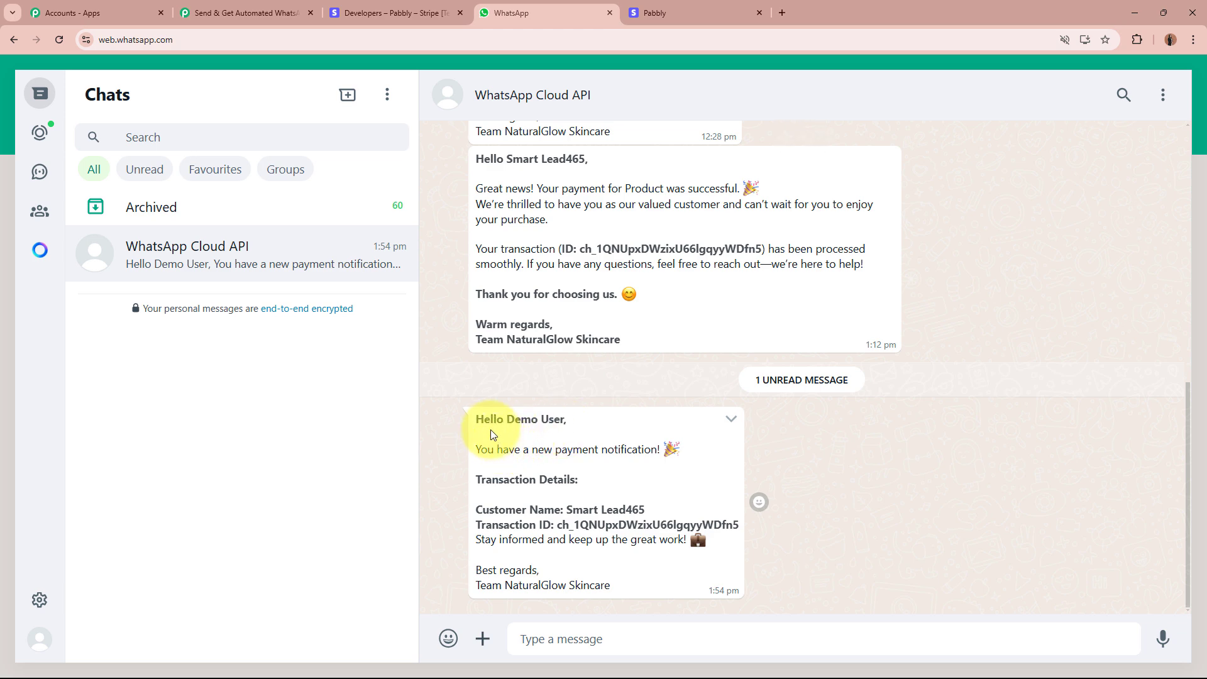
{"action": "left_click_drag", "start_coordinate": [479, 418], "coordinate": [553, 409]}
{"action": "left_click", "coordinate": [553, 409]}
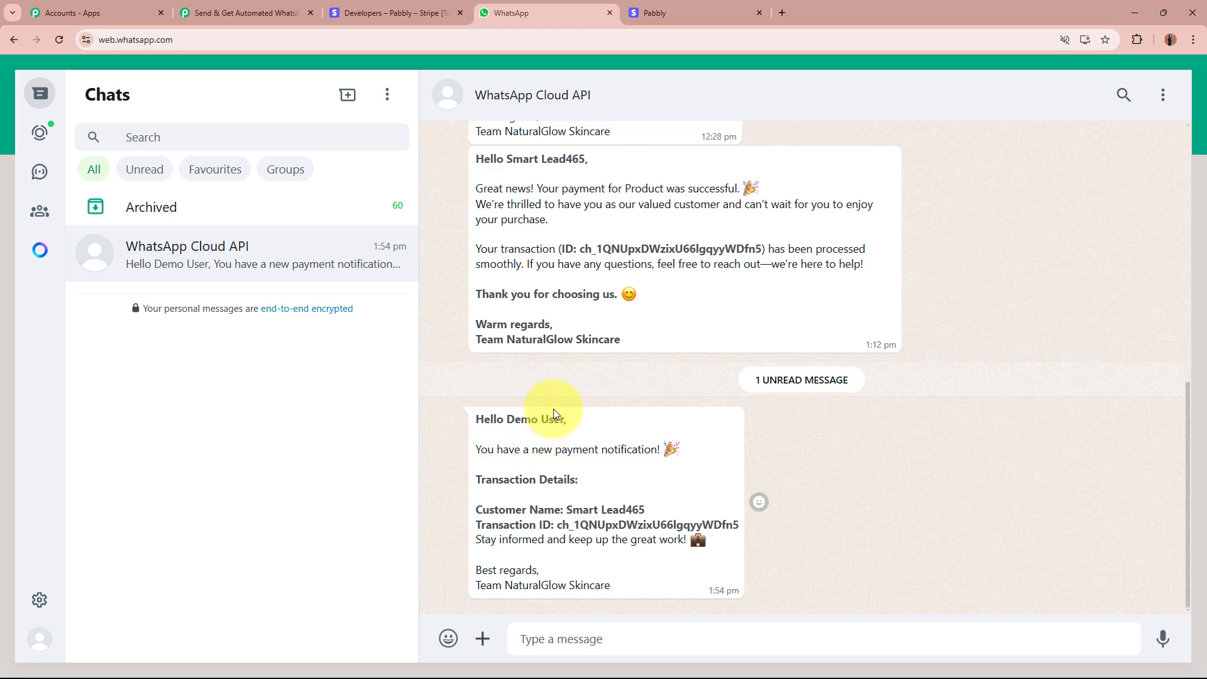
{"action": "left_click_drag", "start_coordinate": [480, 450], "coordinate": [666, 451]}
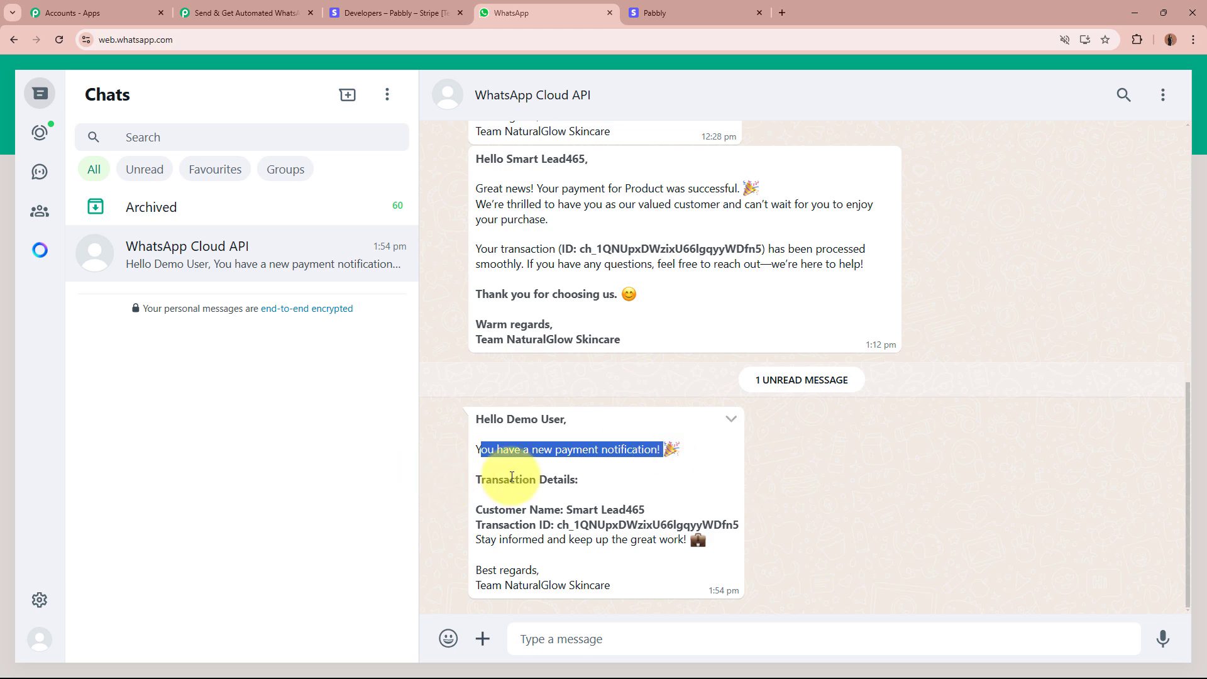
{"action": "left_click_drag", "start_coordinate": [481, 480], "coordinate": [660, 483]}
{"action": "left_click_drag", "start_coordinate": [567, 509], "coordinate": [645, 510]}
{"action": "left_click_drag", "start_coordinate": [560, 530], "coordinate": [739, 526]}
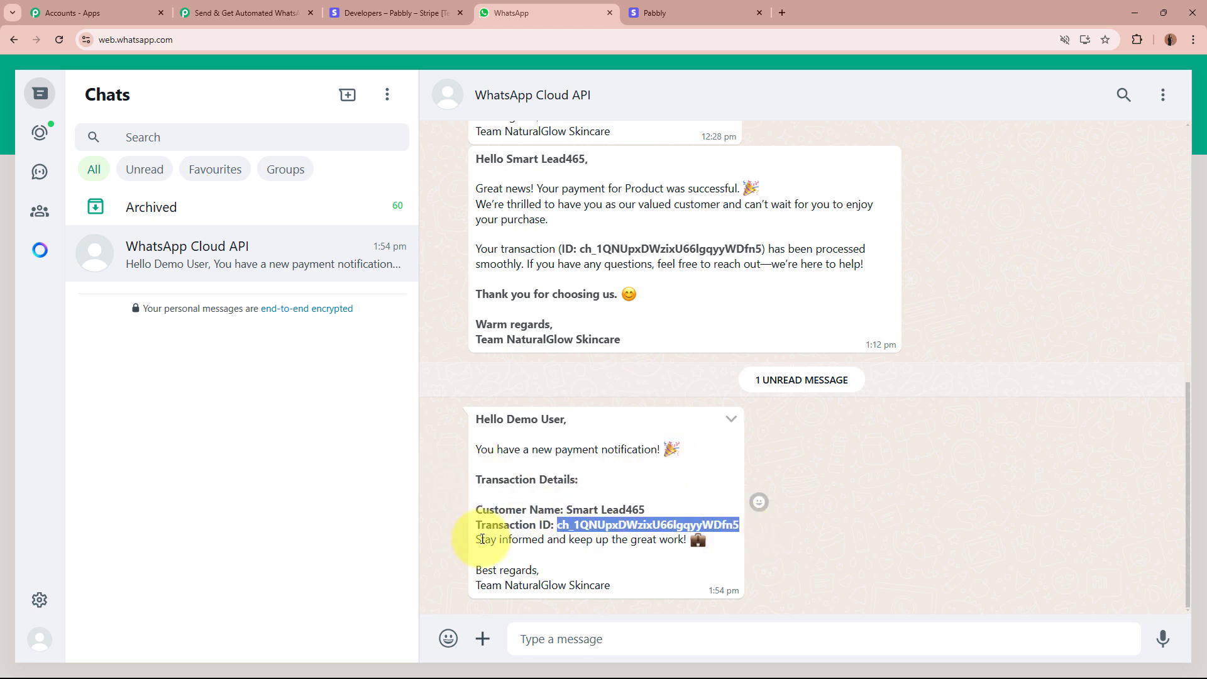
{"action": "left_click_drag", "start_coordinate": [481, 539], "coordinate": [715, 543]}
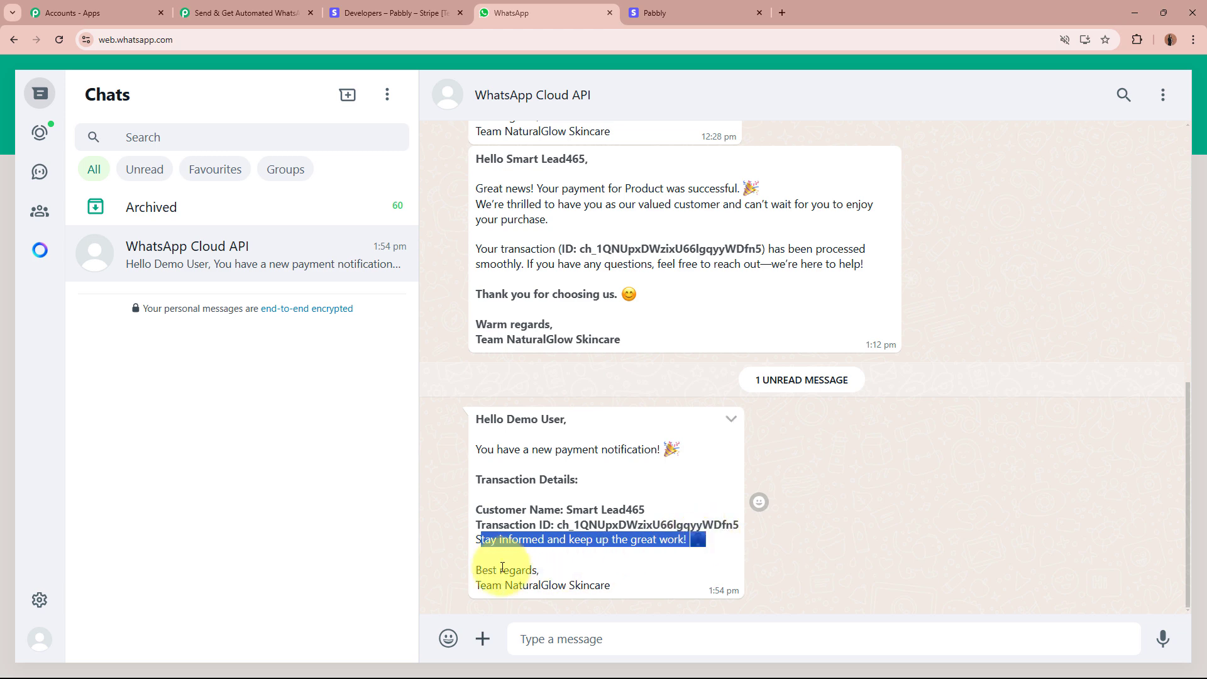
{"action": "left_click_drag", "start_coordinate": [476, 569], "coordinate": [713, 586]}
{"action": "left_click", "coordinate": [714, 585]}
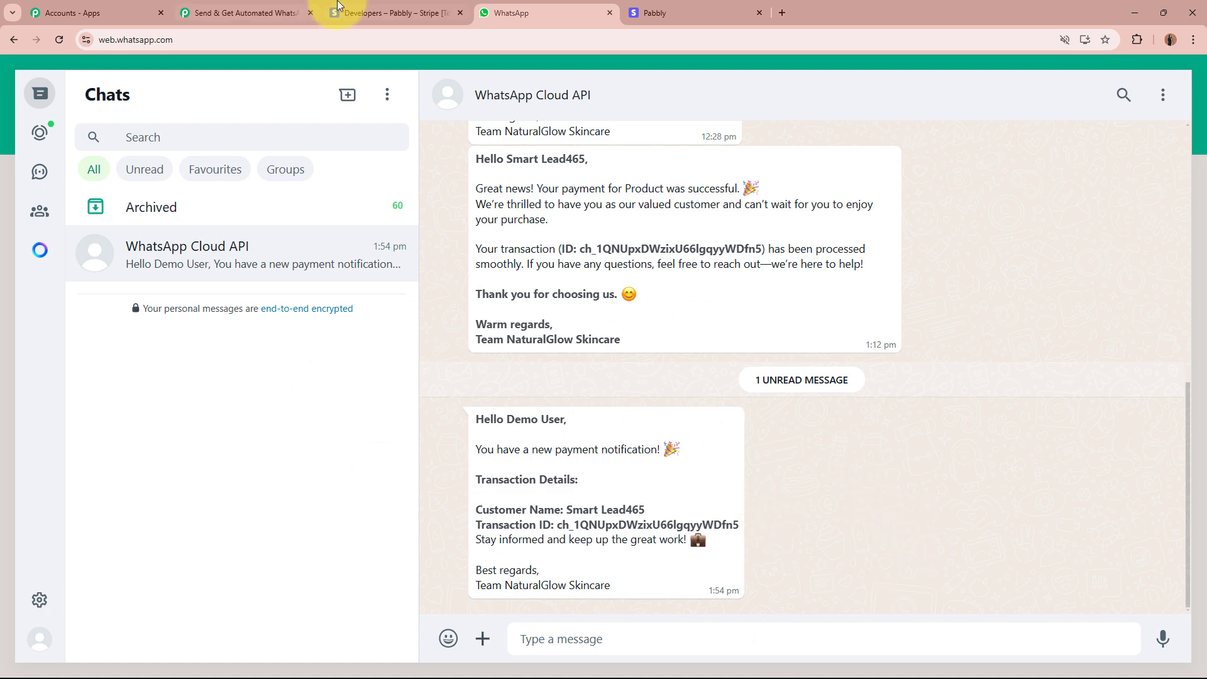
Go back to the Pabbly Connect workflow tab.
{"action": "left_click", "coordinate": [371, 13]}
{"action": "left_click", "coordinate": [579, 6]}
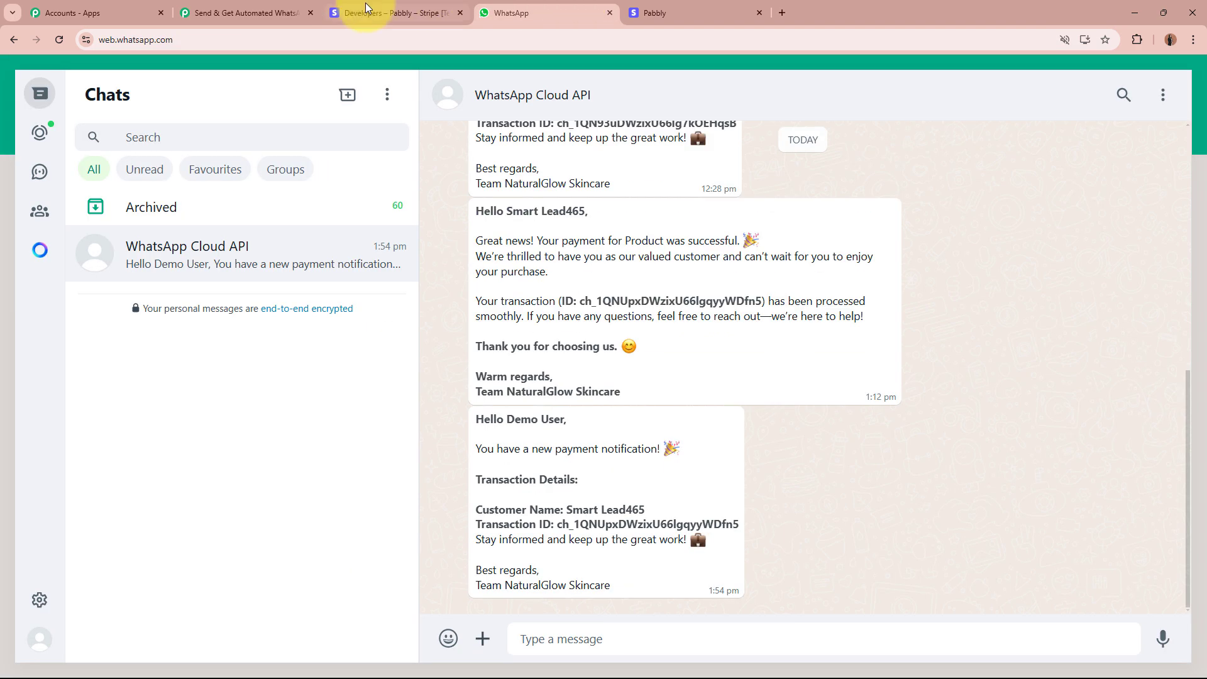
{"action": "left_click", "coordinate": [245, 12]}
Rename step 4 to 'Get Notification'.
{"action": "scroll", "coordinate": [242, 284], "scroll_direction": "down", "scroll_amount": 1}
{"action": "scroll", "coordinate": [240, 281], "scroll_direction": "down", "scroll_amount": 3}
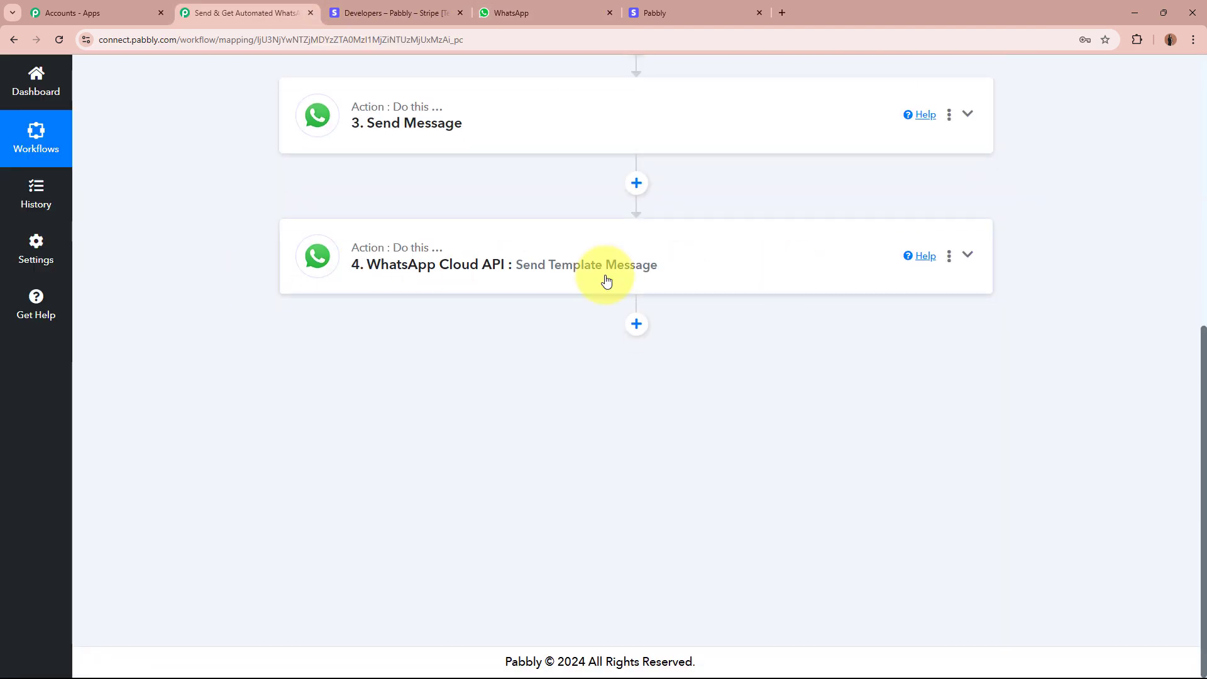
{"action": "left_click", "coordinate": [949, 259]}
{"action": "left_click", "coordinate": [919, 329]}
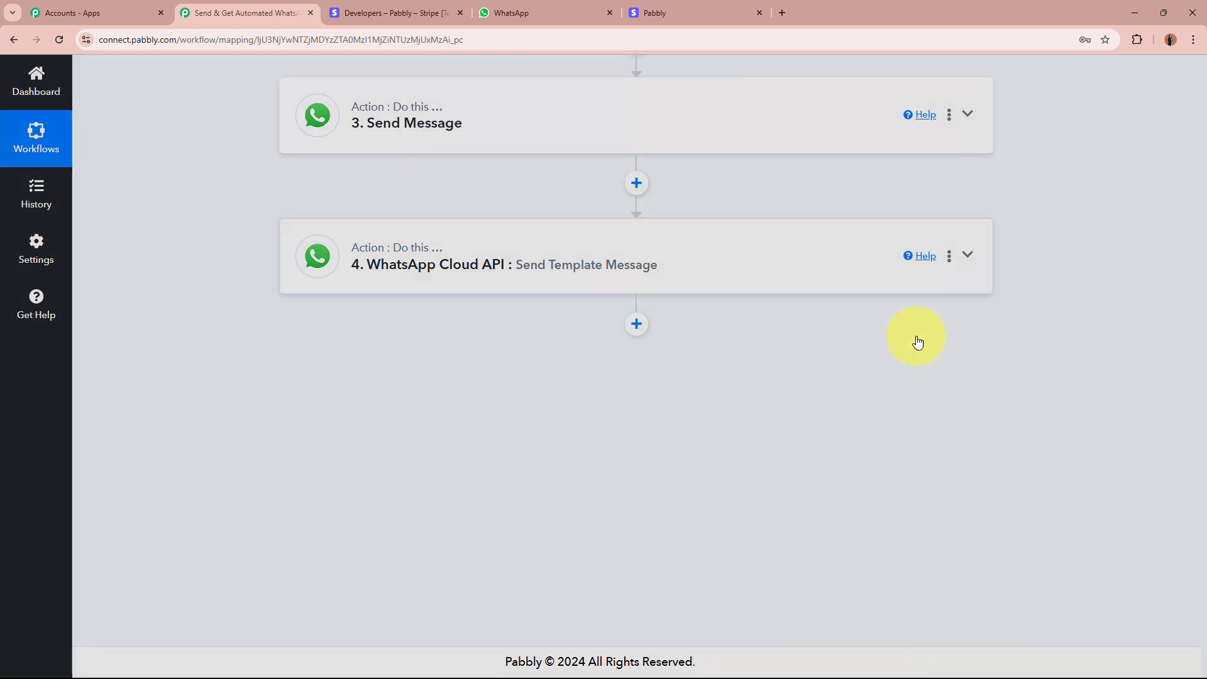
{"action": "left_click", "coordinate": [624, 363]}
{"action": "key", "text": "ctrl+a"}
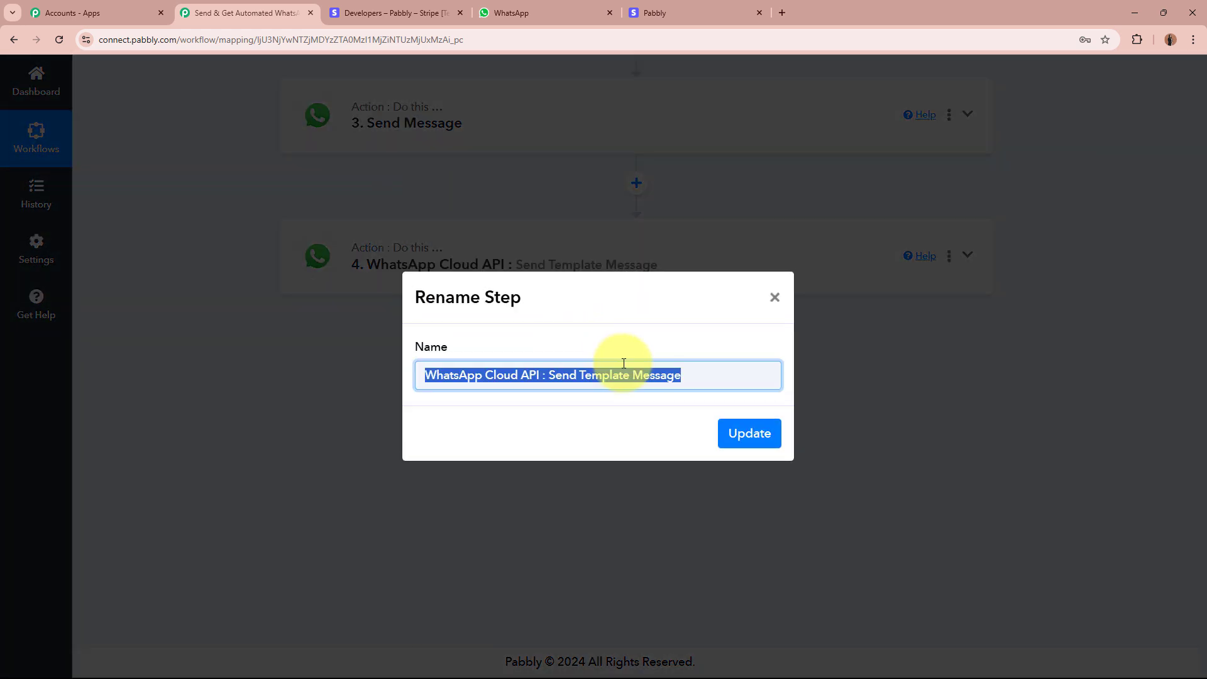
{"action": "type", "text": "Get Notification"}
{"action": "left_click", "coordinate": [761, 430]}
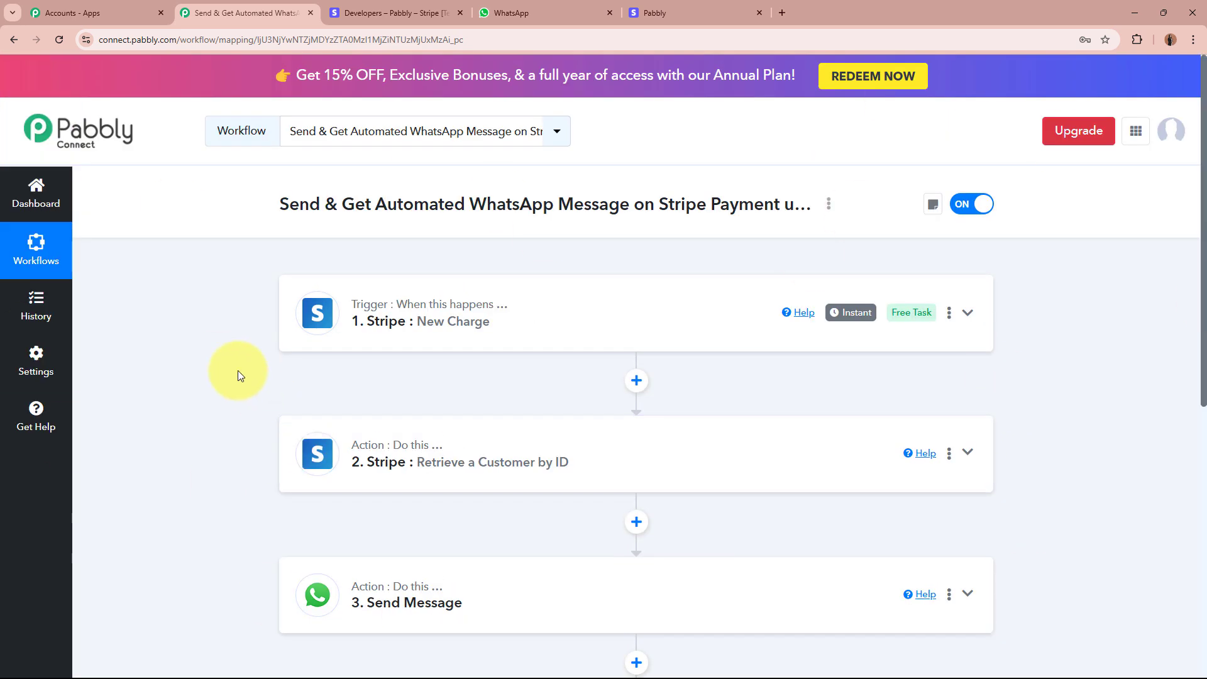
Compare the customer confirmation and owner notification messages in WhatsApp, then return to the workflow.
{"action": "key", "text": "ctrl+Tab"}
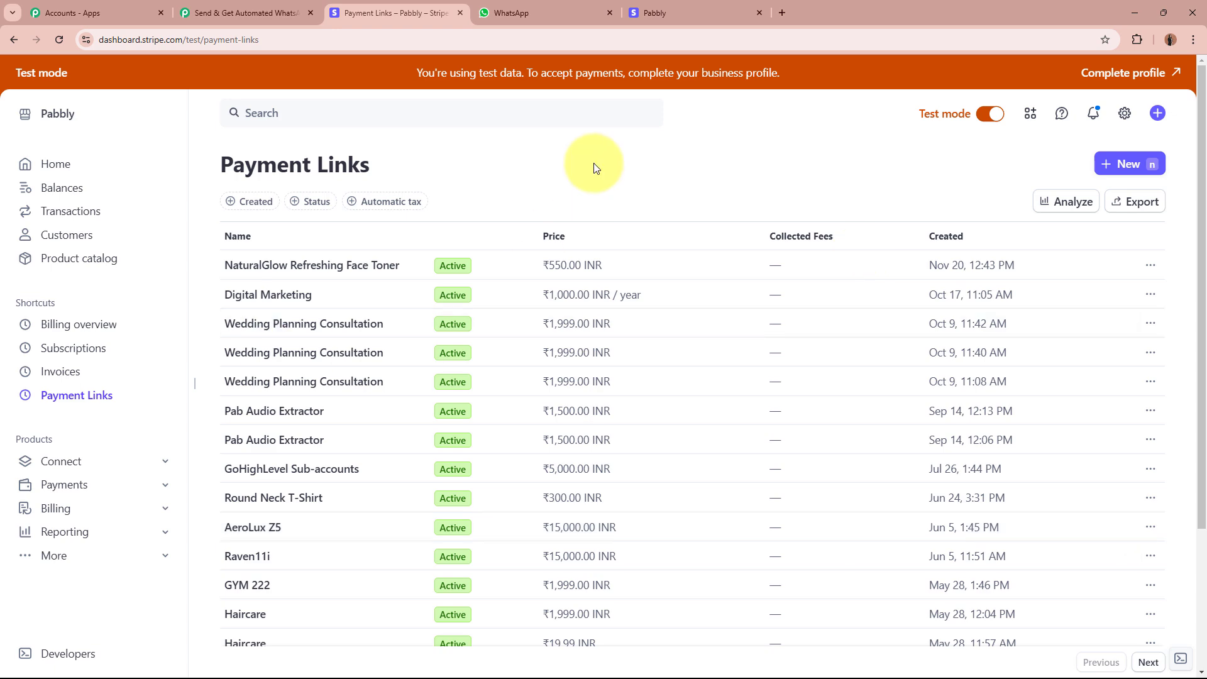
{"action": "left_click", "coordinate": [239, 13]}
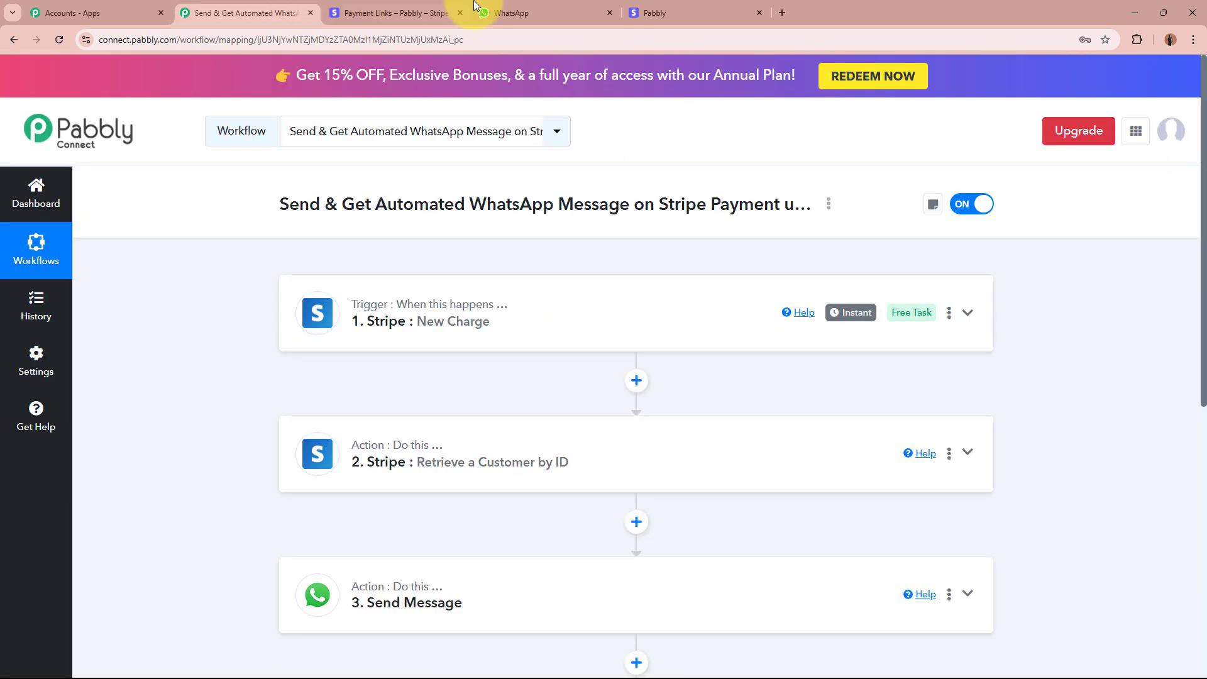
{"action": "left_click", "coordinate": [547, 14]}
{"action": "left_click_drag", "start_coordinate": [476, 207], "coordinate": [678, 386]}
{"action": "left_click", "coordinate": [677, 386]}
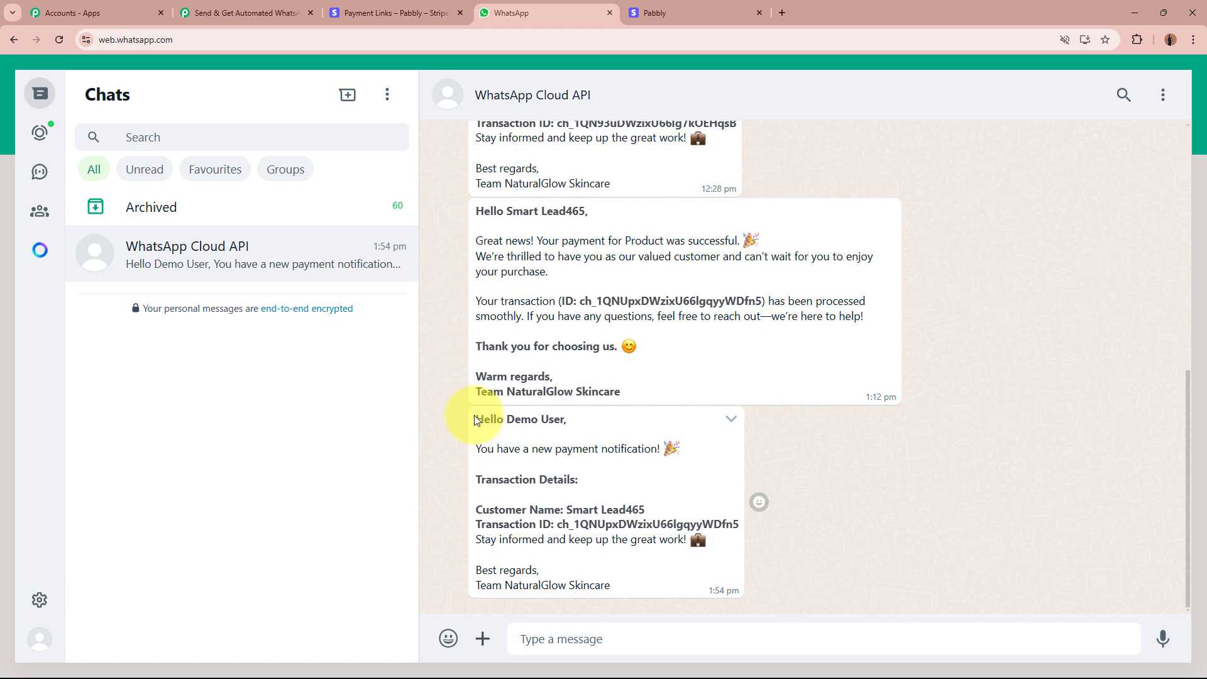
{"action": "left_click_drag", "start_coordinate": [474, 420], "coordinate": [632, 580]}
{"action": "left_click", "coordinate": [633, 579]}
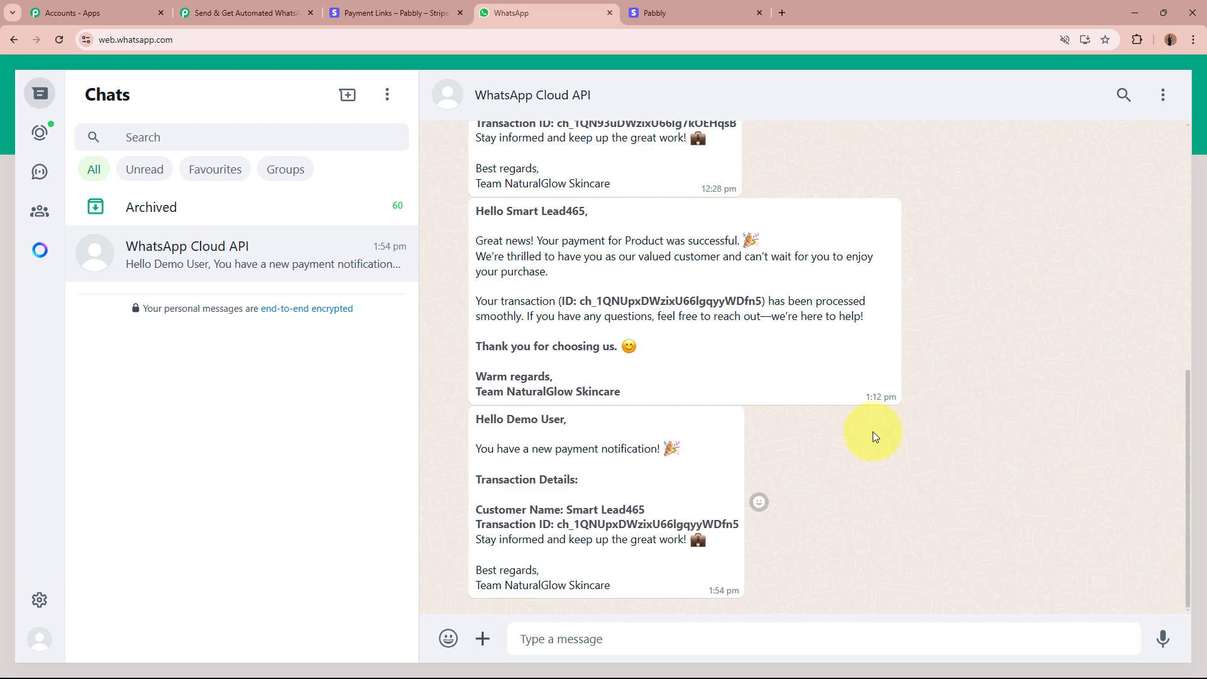
{"action": "left_click", "coordinate": [239, 12]}
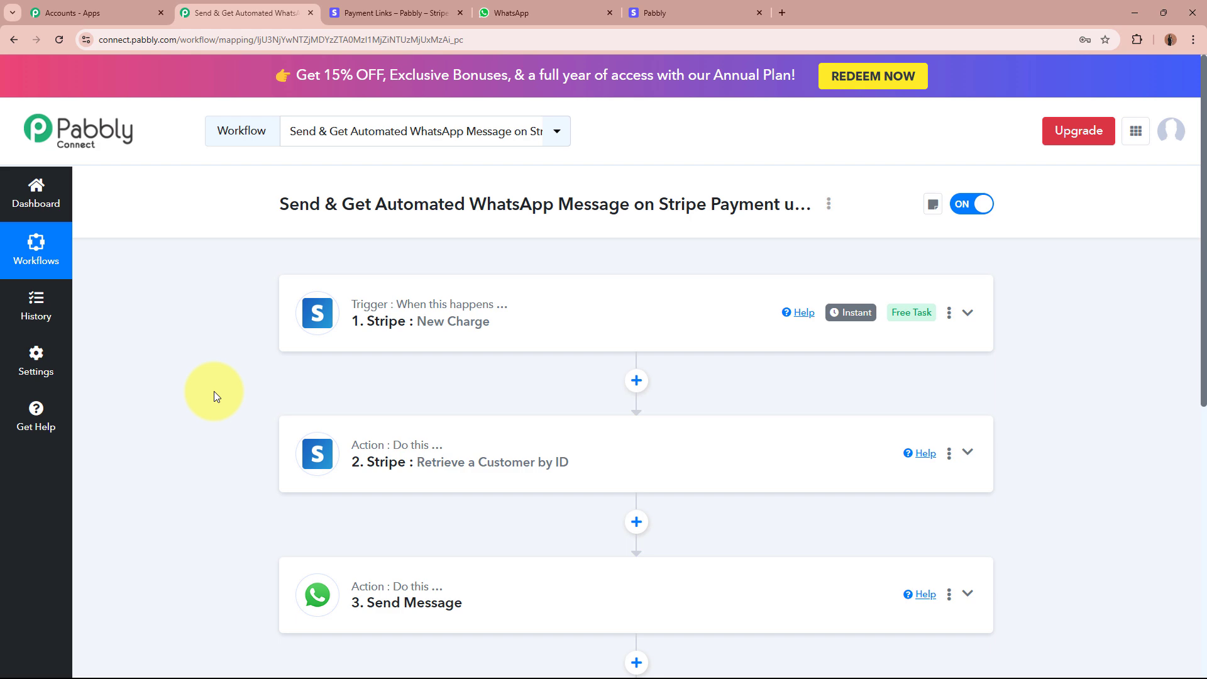
{"action": "scroll", "coordinate": [214, 391], "scroll_direction": "down", "scroll_amount": 5}
{"action": "scroll", "coordinate": [214, 391], "scroll_direction": "up", "scroll_amount": 5}
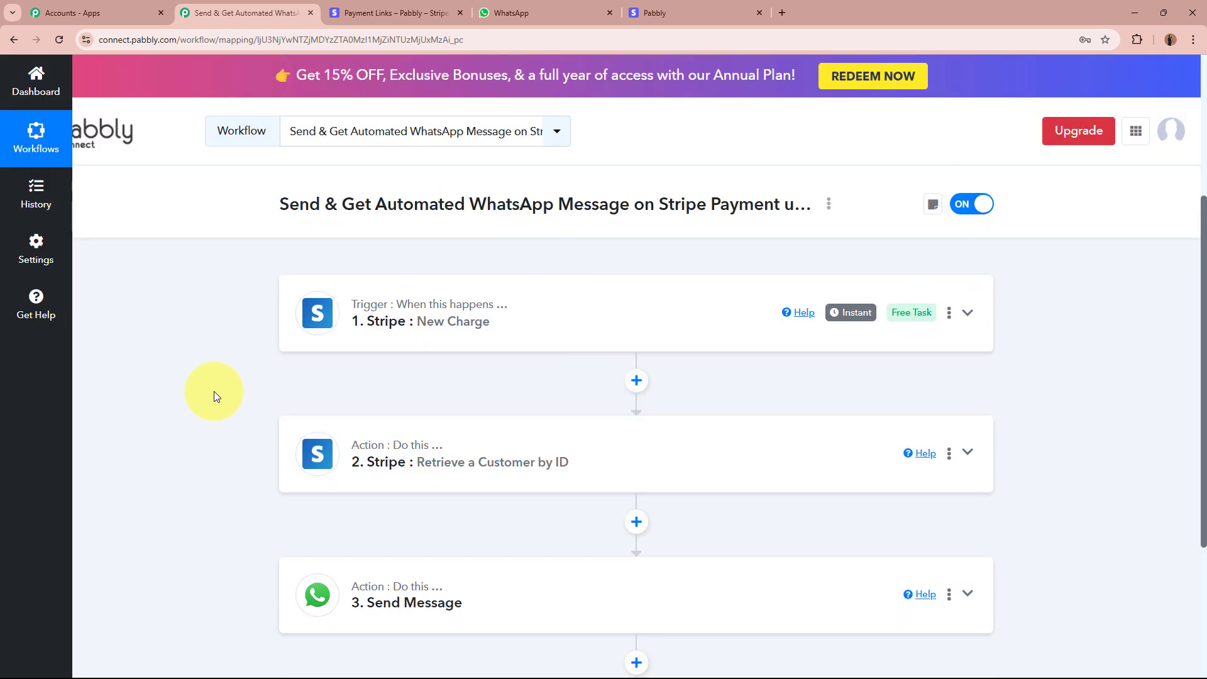